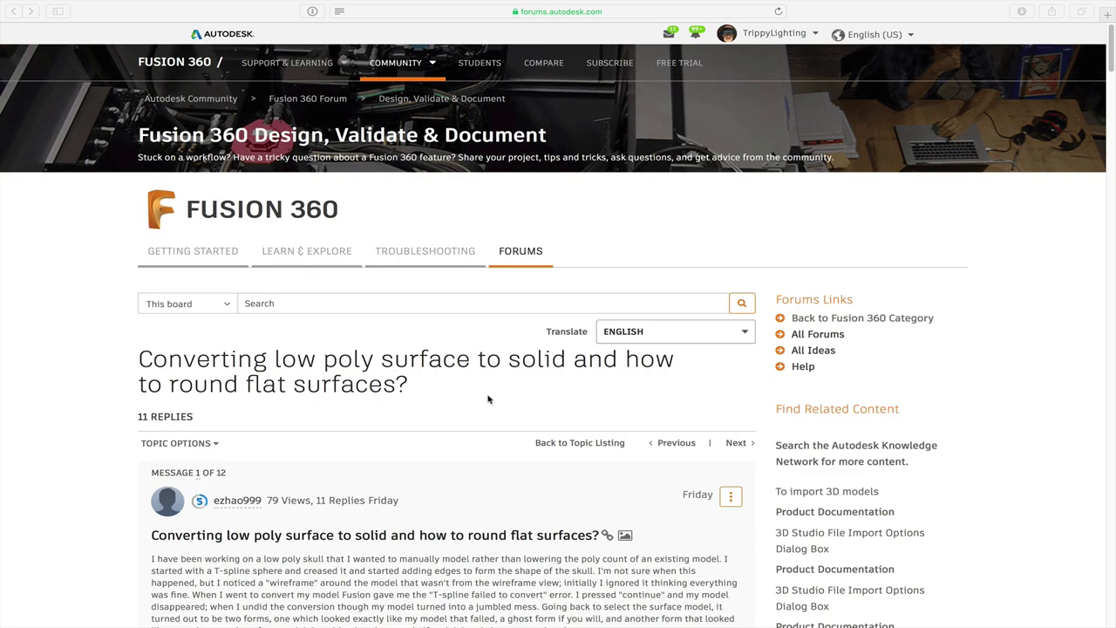
- Review the forum thread's low-poly conversion screenshots, then switch to the Fusion 360 skull design
scroll(488, 399, down, 10)
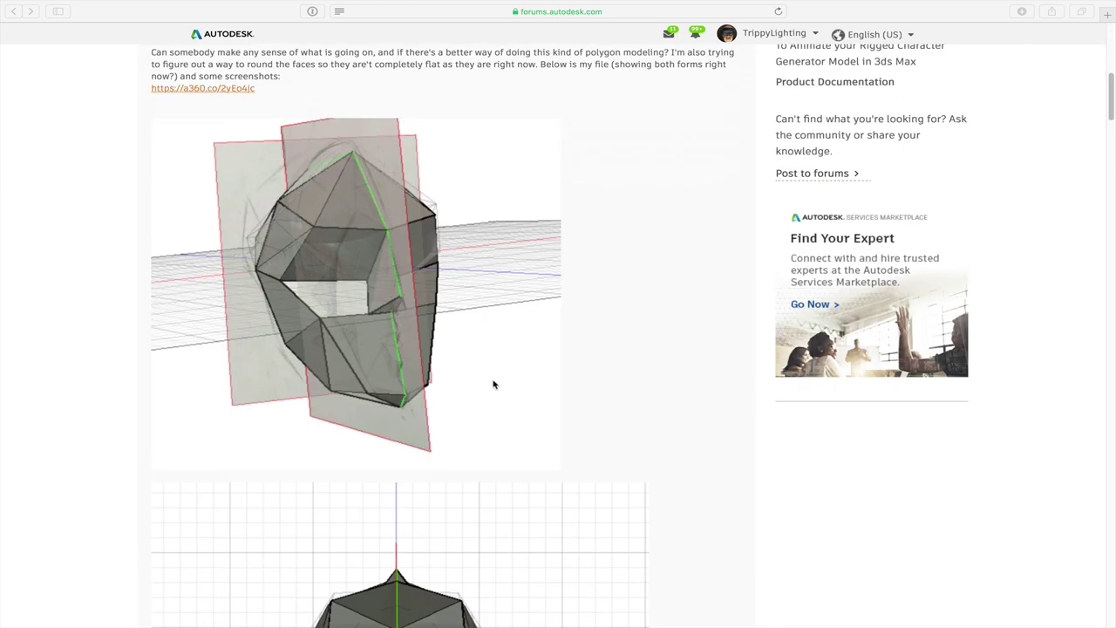
scroll(493, 383, up, 2)
scroll(497, 382, down, 1)
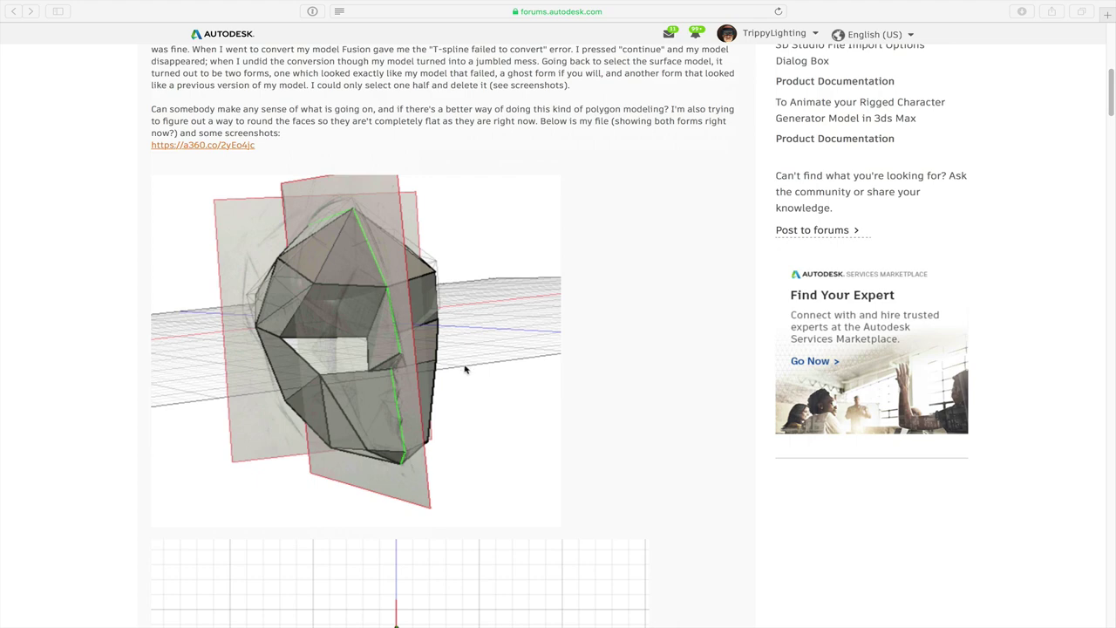
scroll(460, 376, down, 2)
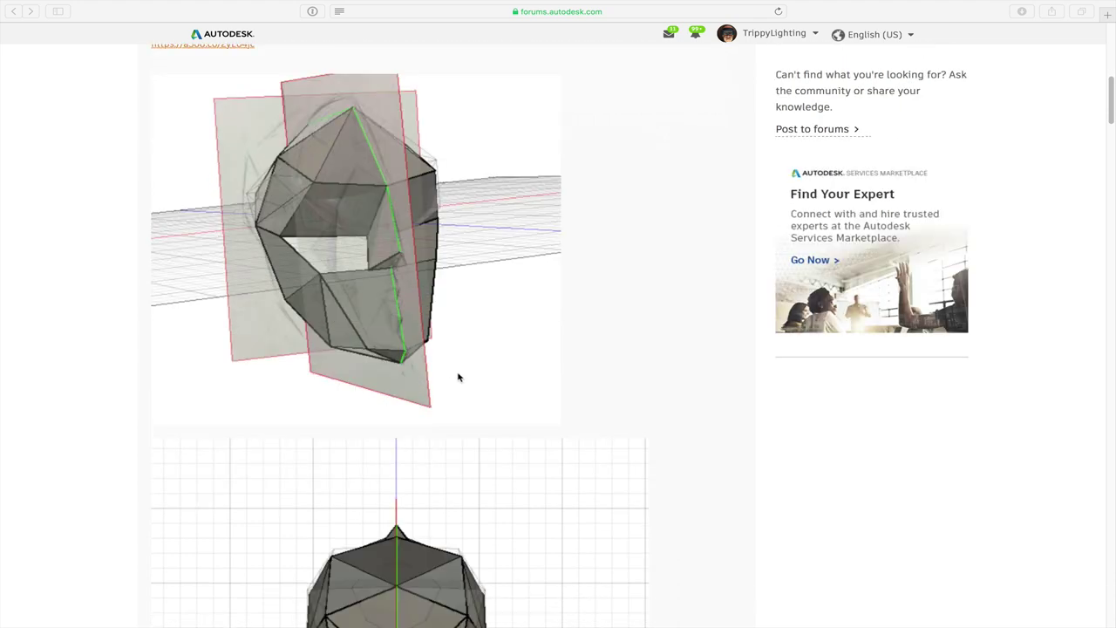
scroll(459, 377, up, 4)
scroll(462, 382, down, 4)
scroll(466, 387, down, 8)
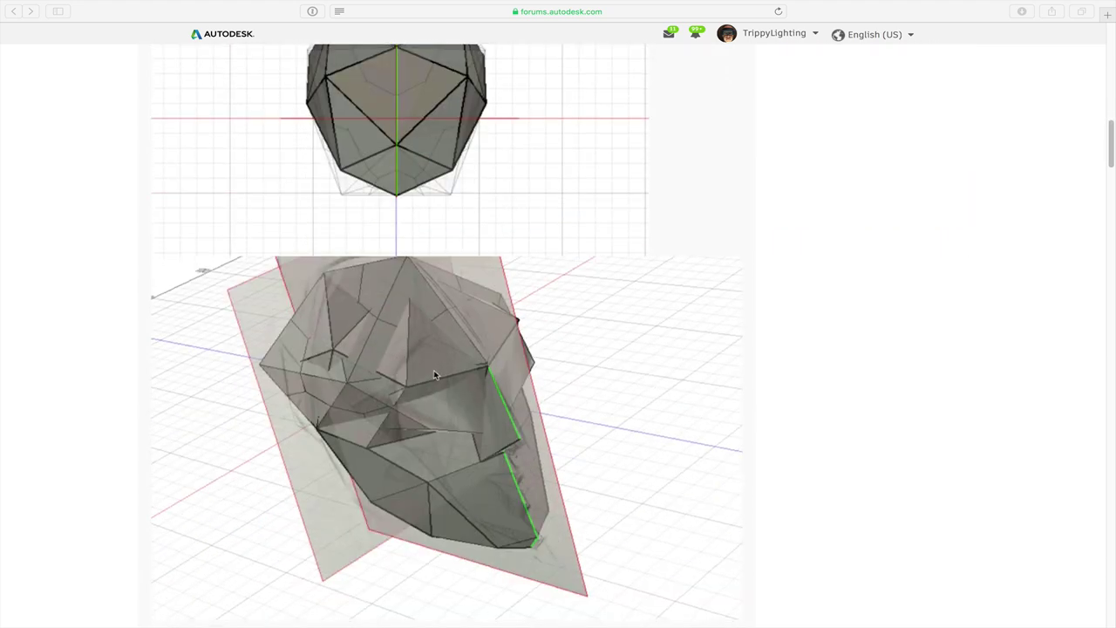
scroll(375, 356, down, 1)
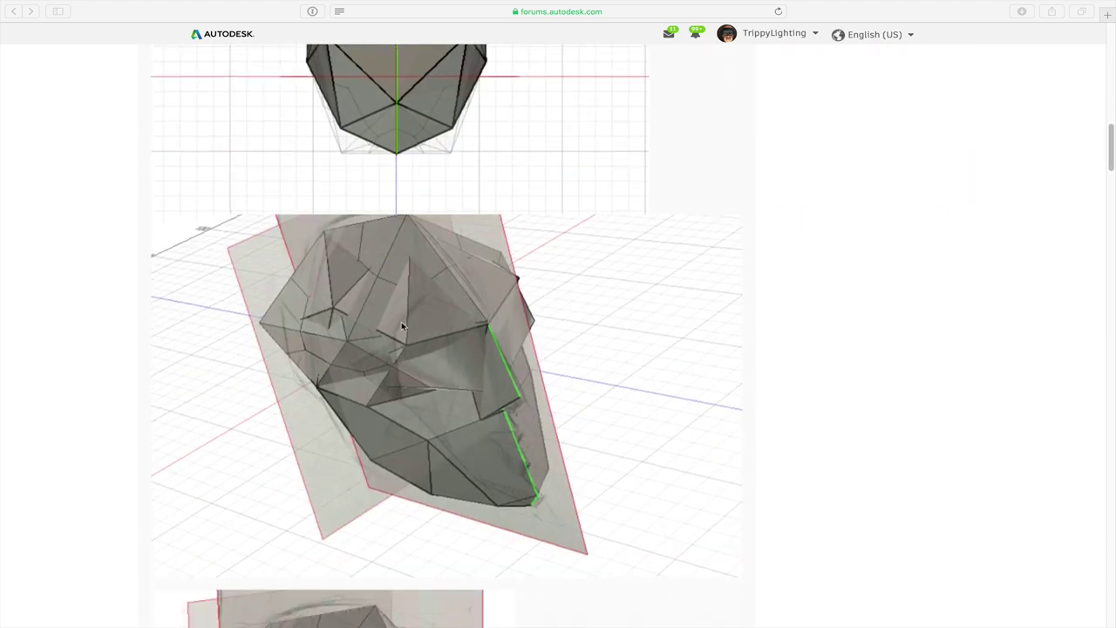
scroll(410, 335, down, 1)
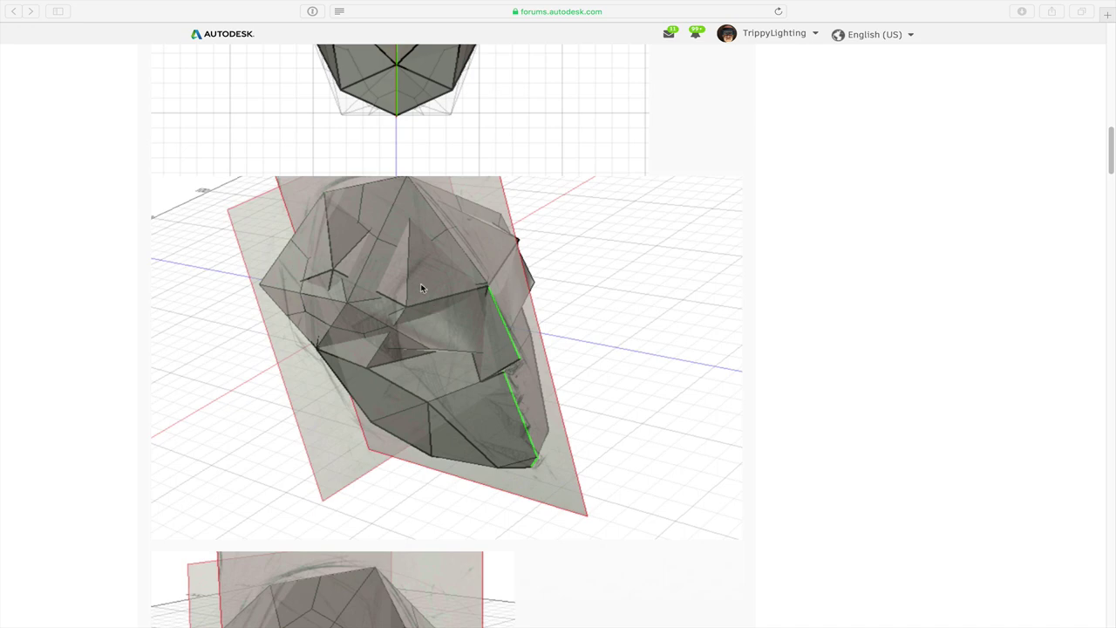
scroll(382, 323, down, 5)
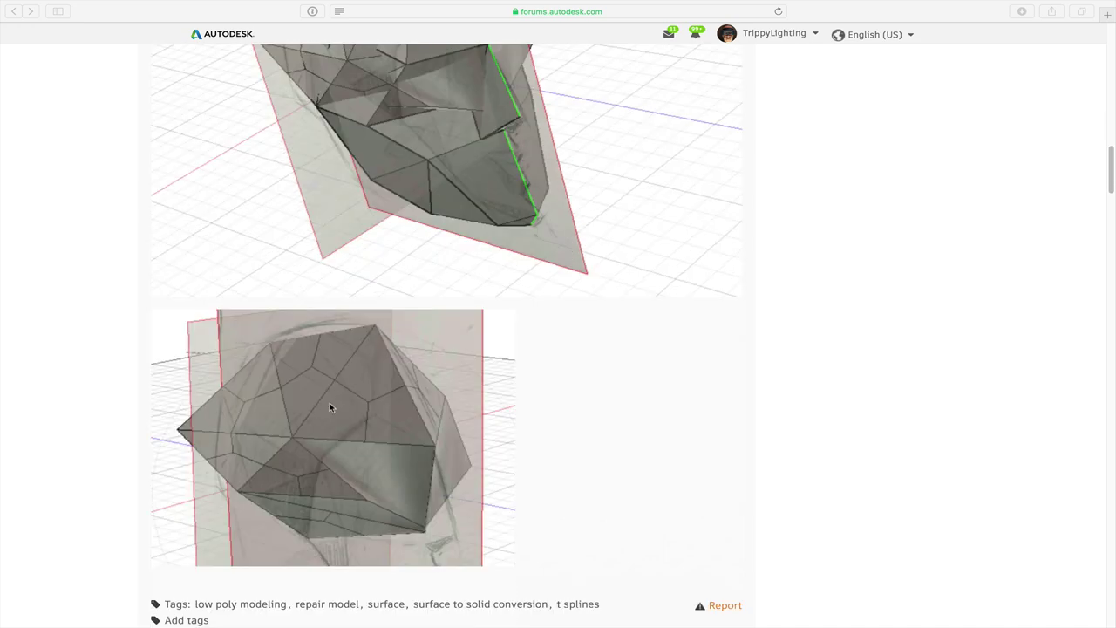
scroll(331, 403, down, 5)
scroll(336, 395, up, 5)
scroll(342, 393, down, 5)
scroll(348, 395, up, 11)
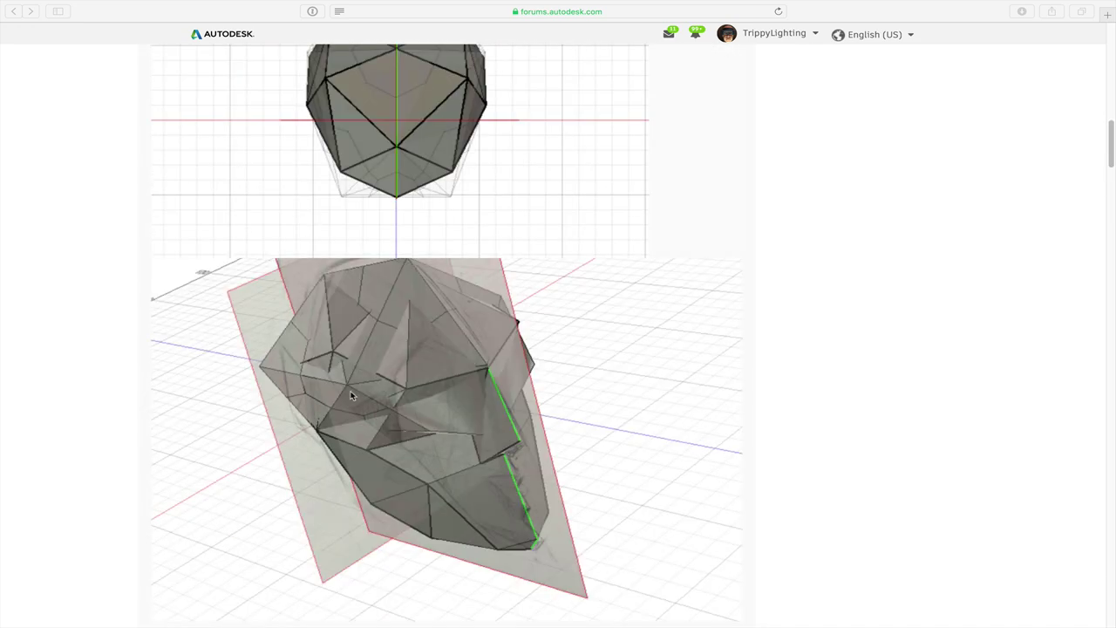
scroll(392, 398, up, 9)
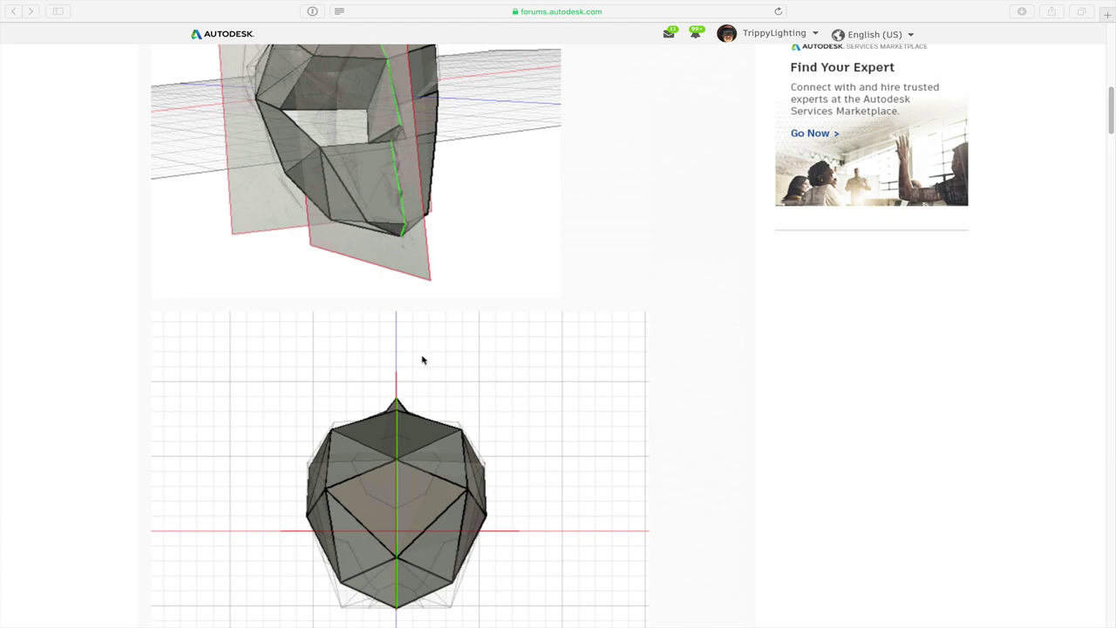
key(ctrl+Right)
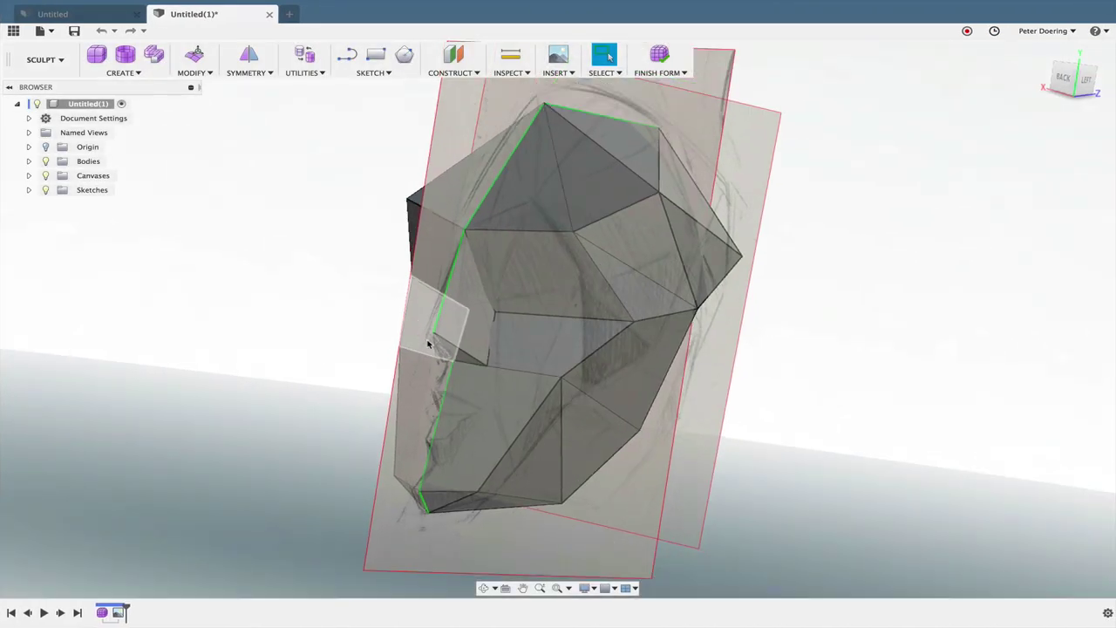
- Hide the reference canvases in the browser
mouse_move(406, 340)
shift+middle_down()
mouse_move(381, 326)
mouse_move(386, 314)
mouse_move(642, 332)
mouse_move(611, 327)
mouse_move(633, 319)
mouse_move(488, 287)
shift+middle_up()
key(Escape)
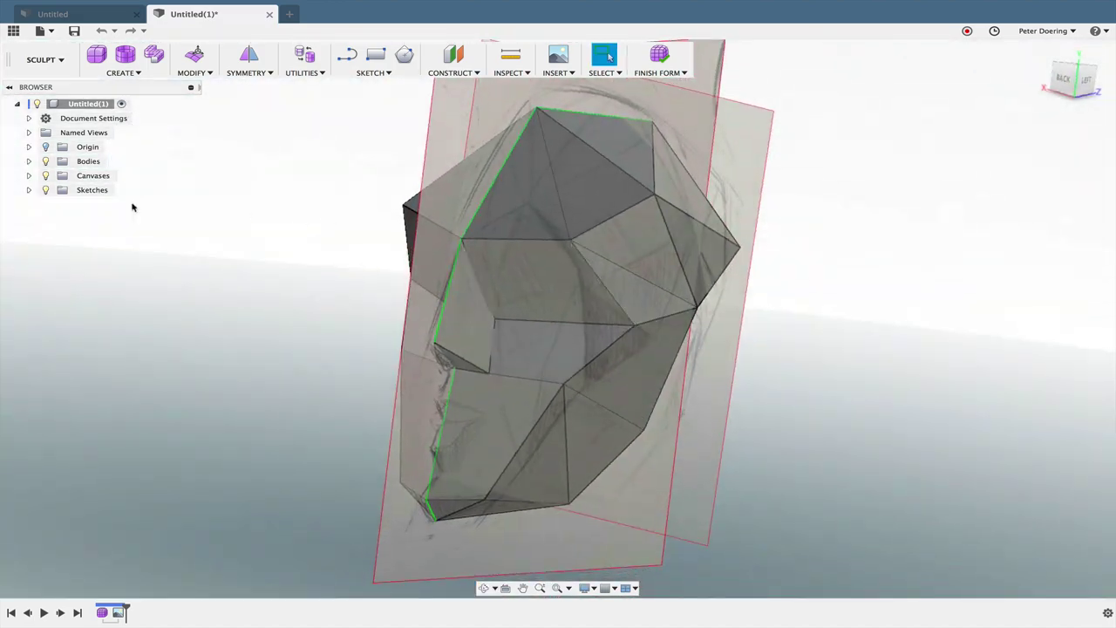
click(46, 175)
- Select two adjacent faces of the skull mesh and delete them, leaving an opening
mouse_move(677, 316)
shift+middle_down()
mouse_move(630, 304)
mouse_move(613, 236)
mouse_move(565, 301)
mouse_move(685, 256)
mouse_move(545, 269)
mouse_move(511, 242)
mouse_move(485, 262)
mouse_move(456, 321)
shift+middle_up()
shift+click(497, 304)
scroll(496, 306, down, 2)
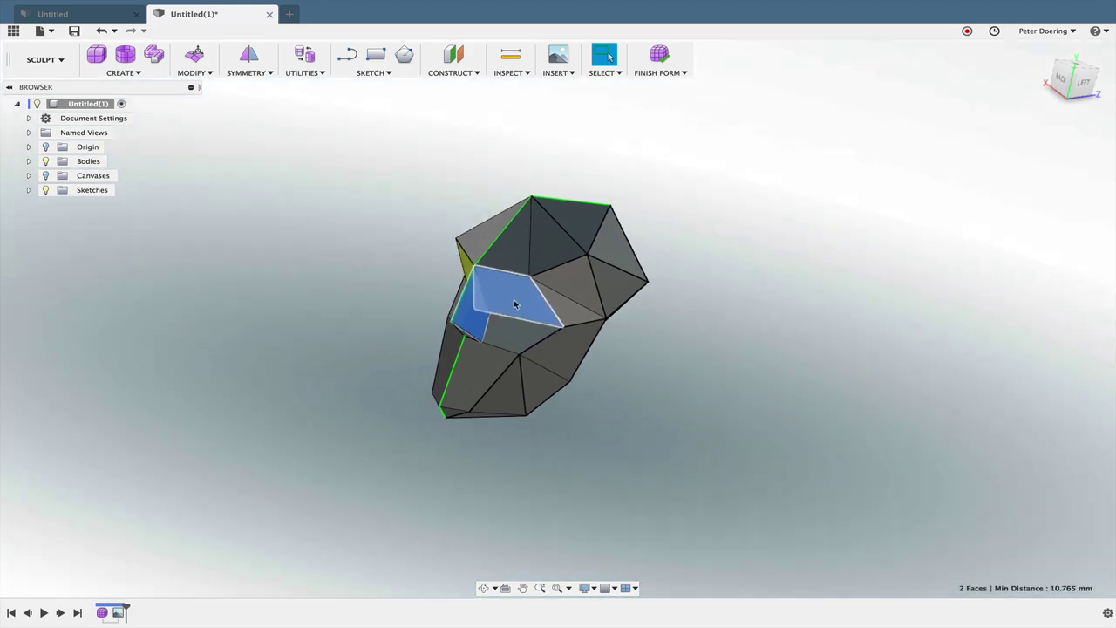
scroll(496, 305, up, 6)
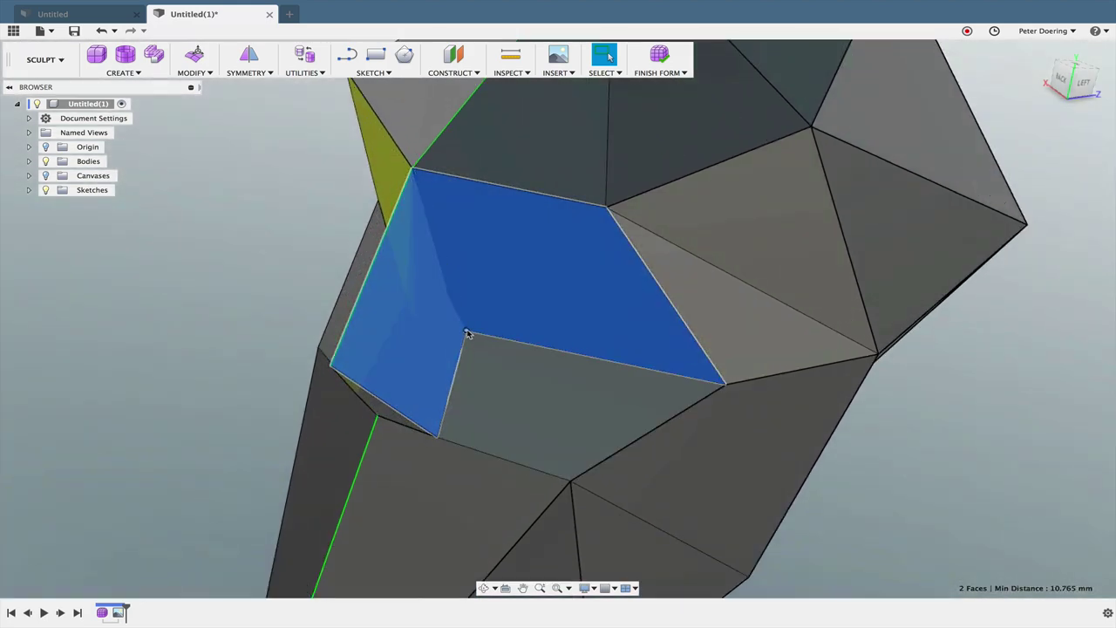
shift+middle_drag(501, 308, 568, 287)
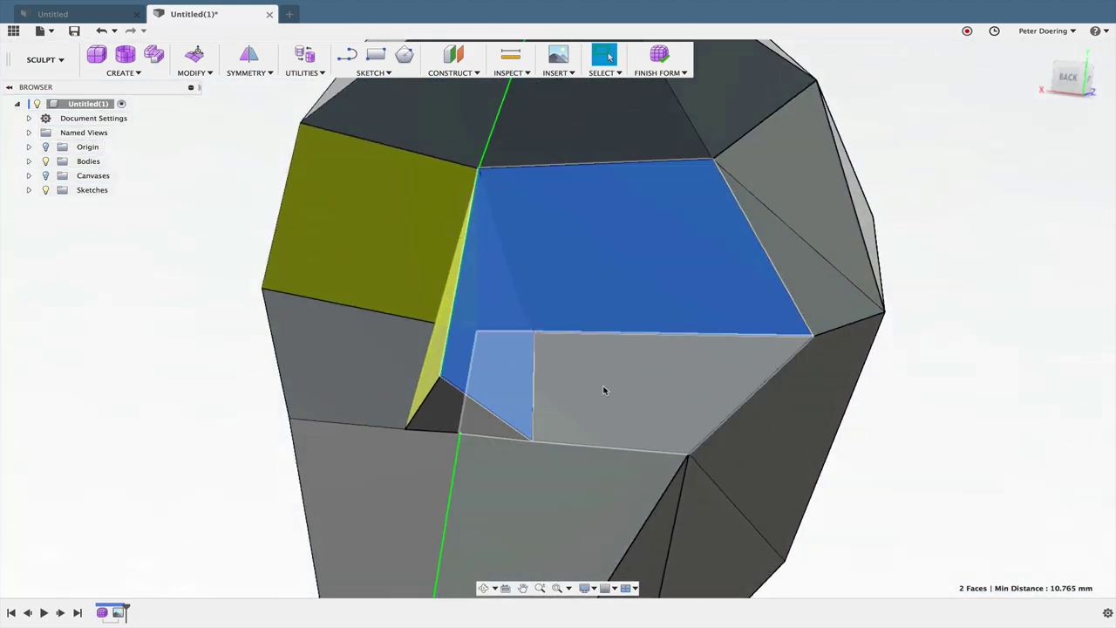
click(600, 389)
shift+middle_drag(608, 386, 576, 343)
shift+click(594, 307)
key(Delete)
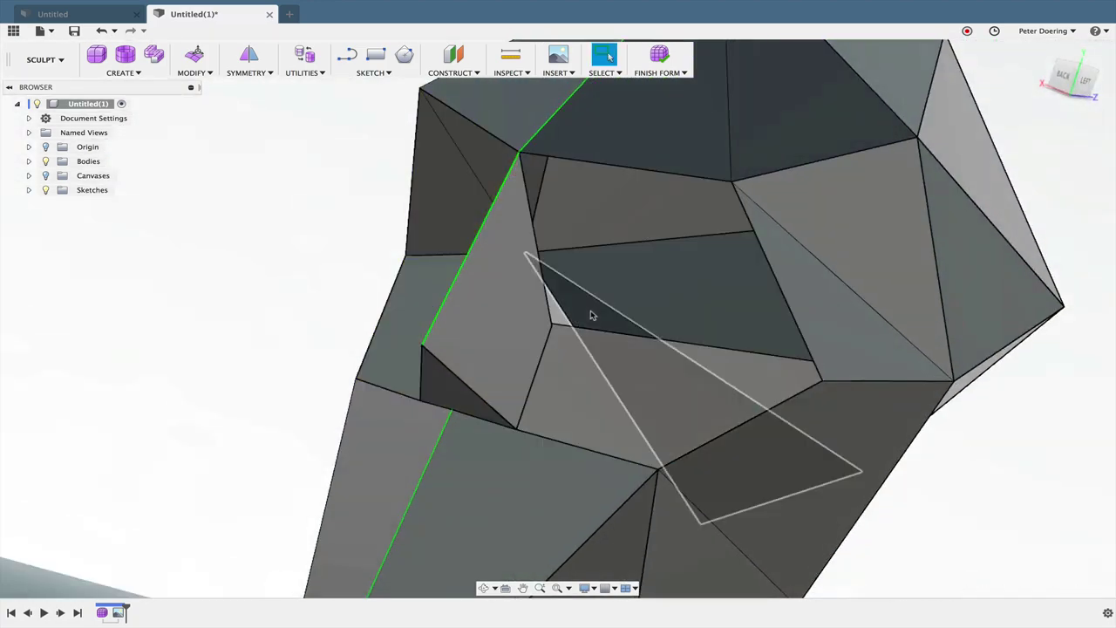
mouse_move(584, 383)
shift+middle_down()
mouse_move(752, 459)
mouse_move(717, 456)
mouse_move(679, 425)
mouse_move(632, 419)
mouse_move(614, 442)
mouse_move(570, 419)
mouse_move(543, 361)
mouse_move(511, 384)
shift+middle_up()
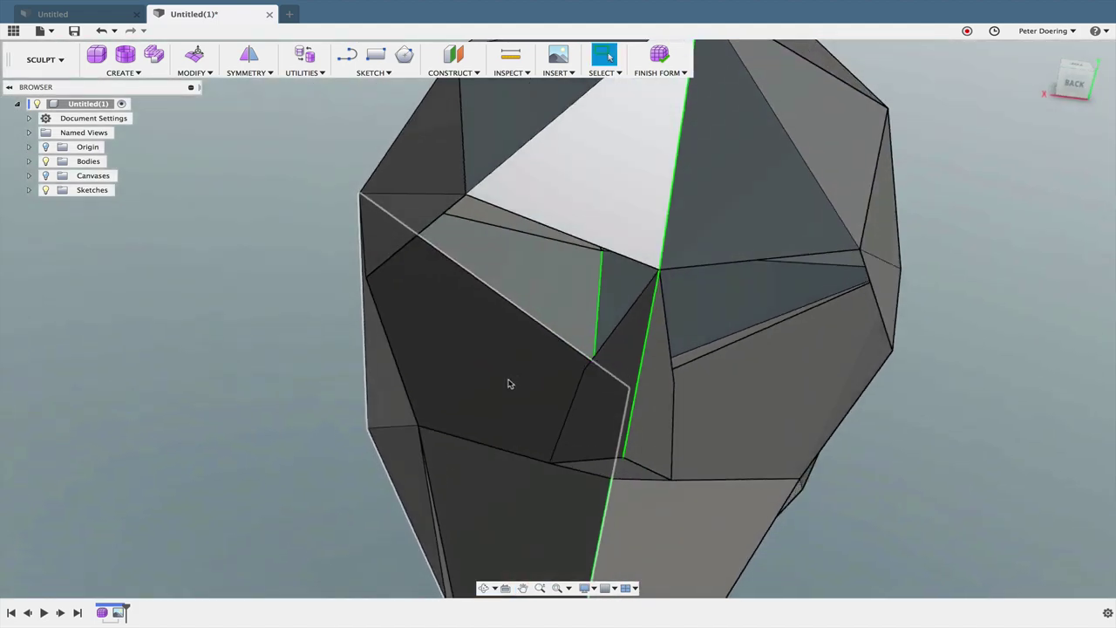
- Delete a right-side face together with its symmetric mirror face
click(493, 370)
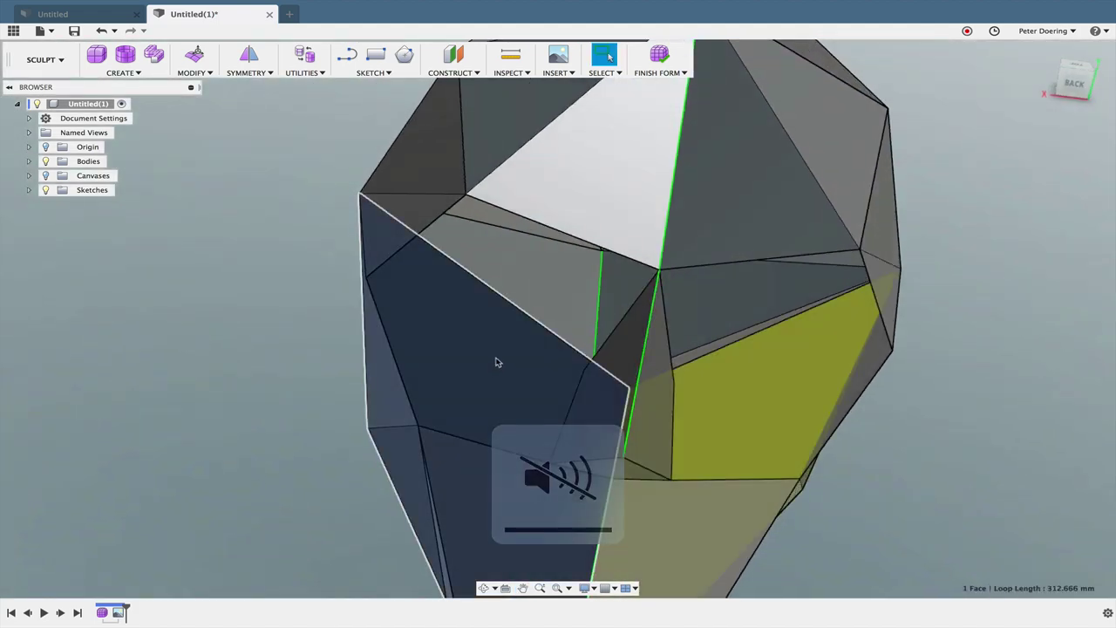
click(490, 361)
click(770, 365)
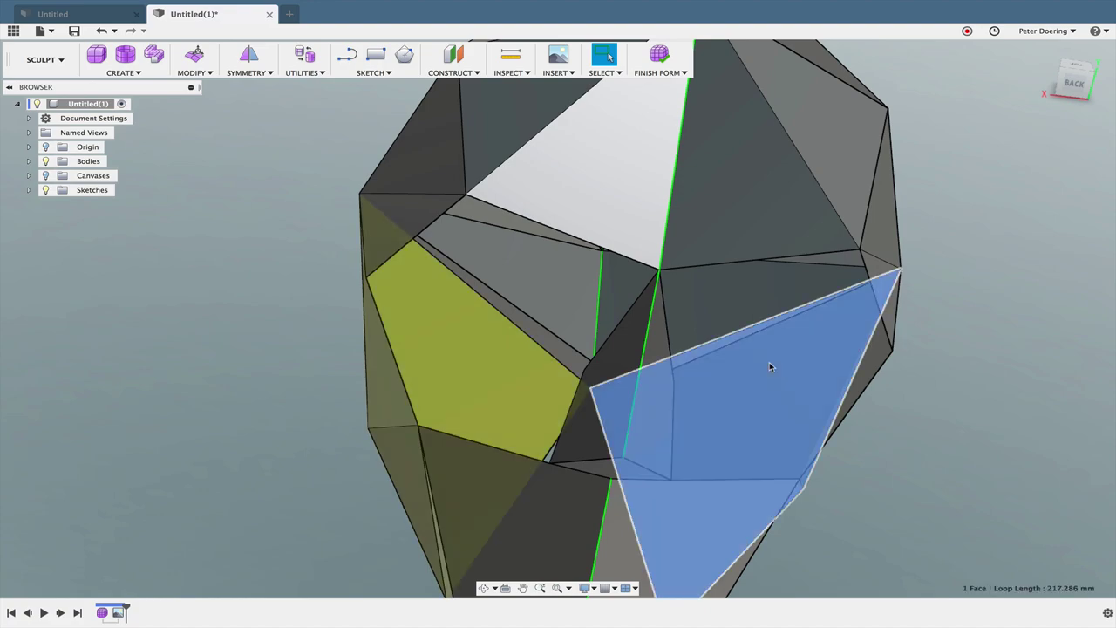
key(Delete)
mouse_move(655, 381)
shift+middle_down()
mouse_move(660, 347)
mouse_move(533, 306)
mouse_move(651, 363)
mouse_move(679, 179)
mouse_move(678, 197)
shift+middle_up()
- Orbit around the mesh and its underside, selecting triangular faces to inspect them
mouse_move(697, 237)
shift+middle_down()
mouse_move(767, 310)
mouse_move(816, 329)
shift+middle_up()
click(724, 294)
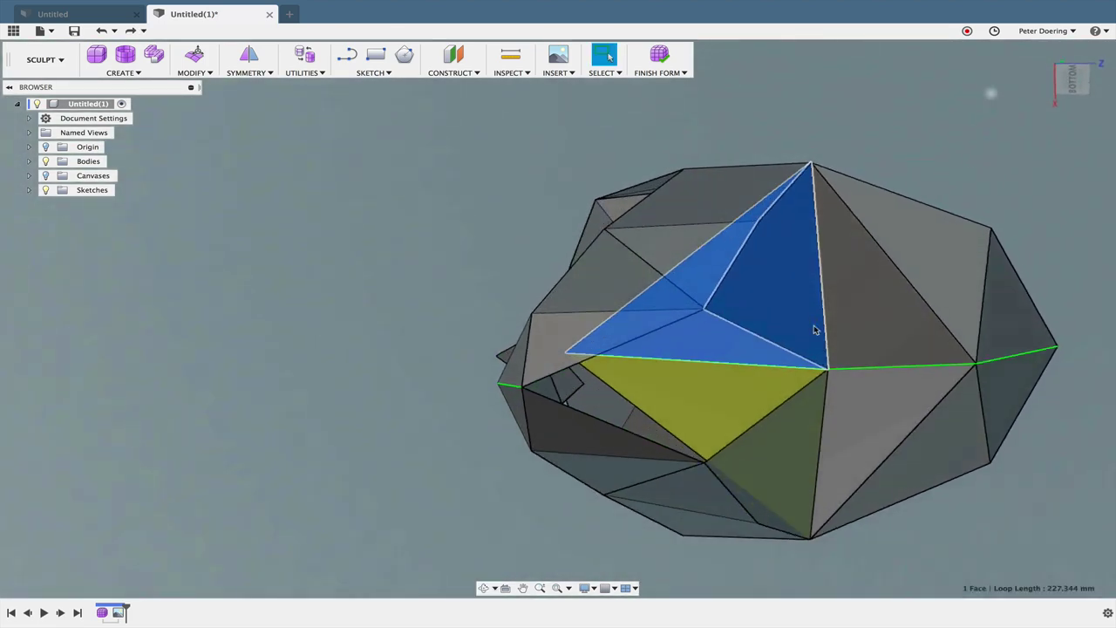
key(Escape)
mouse_move(852, 294)
shift+middle_down()
mouse_move(857, 349)
mouse_move(887, 311)
mouse_move(767, 296)
mouse_move(706, 306)
shift+middle_up()
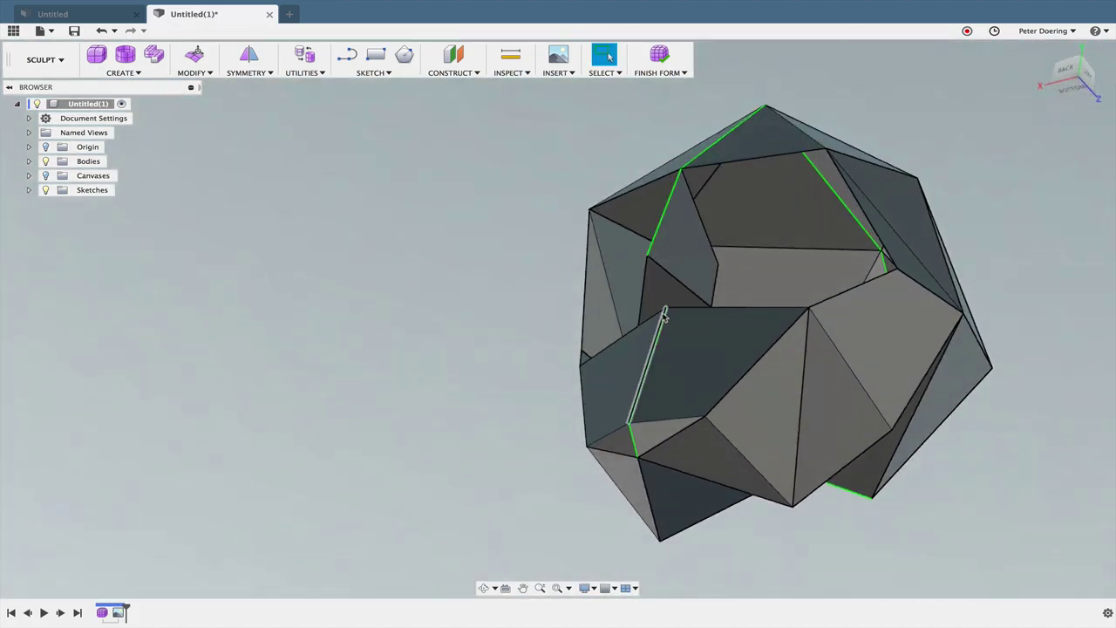
scroll(665, 317, up, 5)
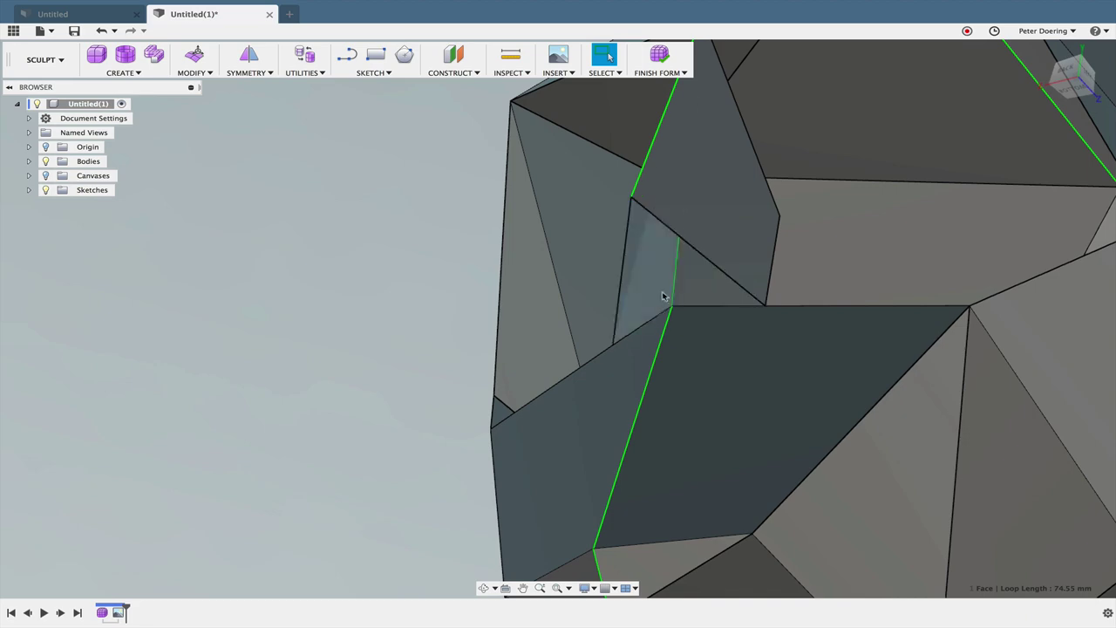
scroll(662, 297, down, 3)
mouse_move(822, 265)
shift+middle_down()
mouse_move(846, 236)
mouse_move(846, 204)
mouse_move(839, 249)
mouse_move(842, 226)
mouse_move(878, 266)
shift+middle_up()
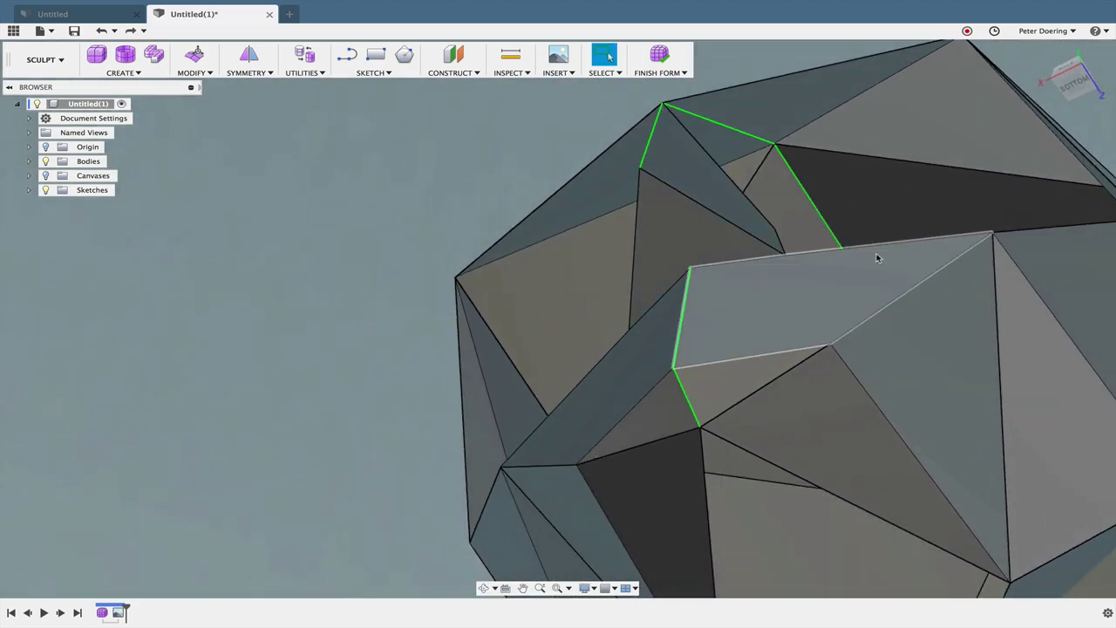
mouse_move(653, 324)
shift+middle_down()
mouse_move(934, 182)
mouse_move(879, 163)
mouse_move(892, 192)
mouse_move(867, 212)
mouse_move(712, 224)
mouse_move(767, 241)
mouse_move(572, 347)
mouse_move(631, 320)
mouse_move(757, 402)
mouse_move(663, 447)
shift+middle_up()
click(689, 222)
- Zoom and orbit to inspect the top and back of the holed skull
scroll(572, 347, down, 5)
scroll(683, 386, up, 6)
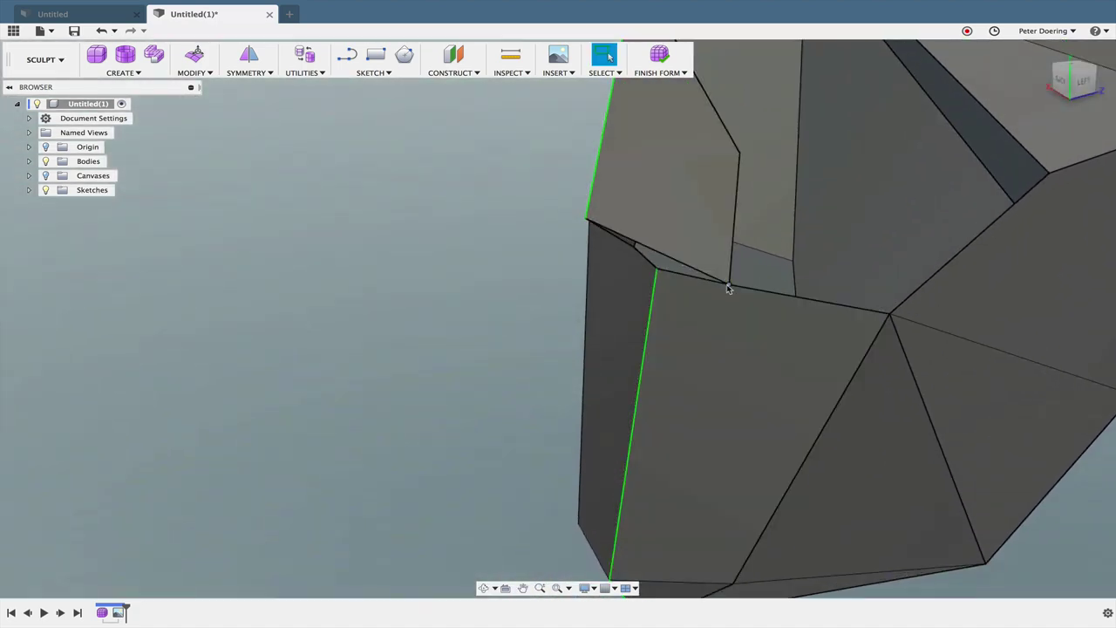
scroll(690, 312, down, 4)
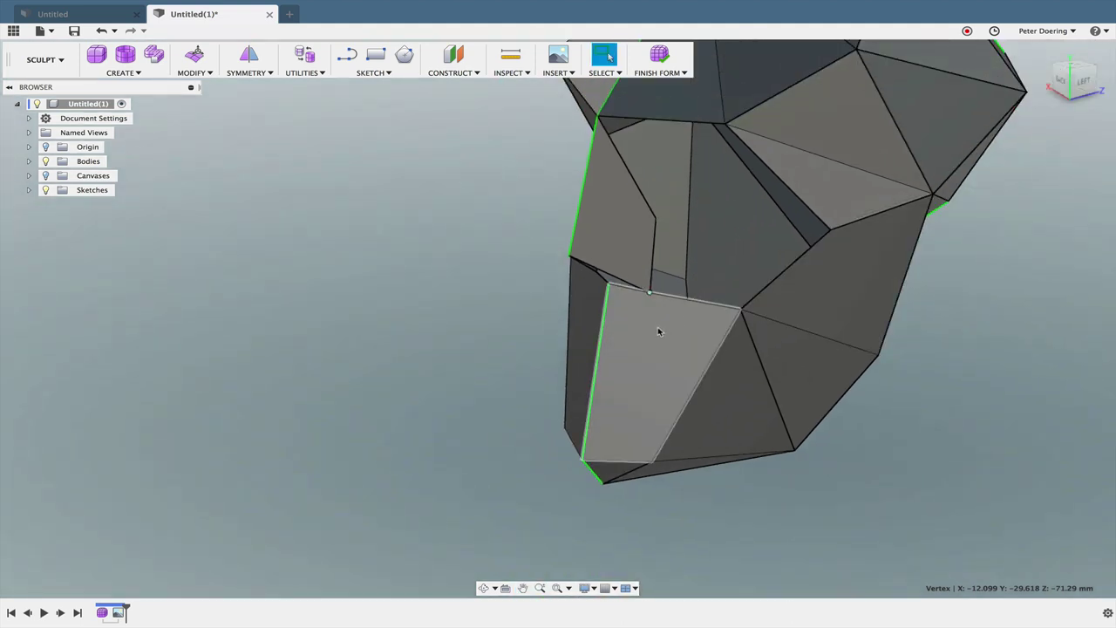
scroll(658, 331, up, 2)
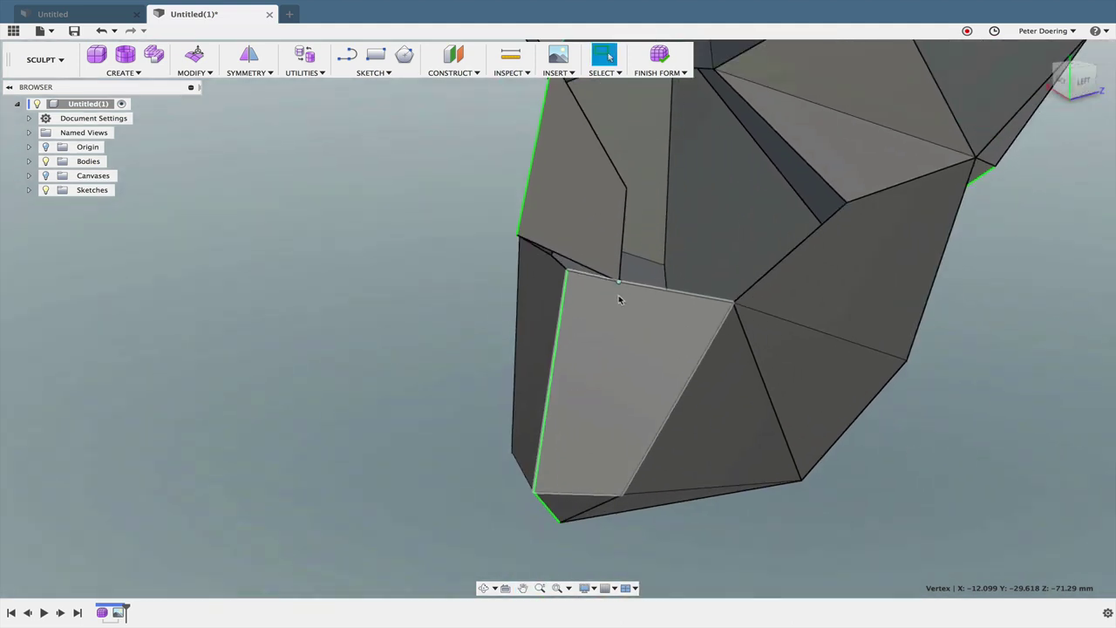
scroll(621, 297, down, 1)
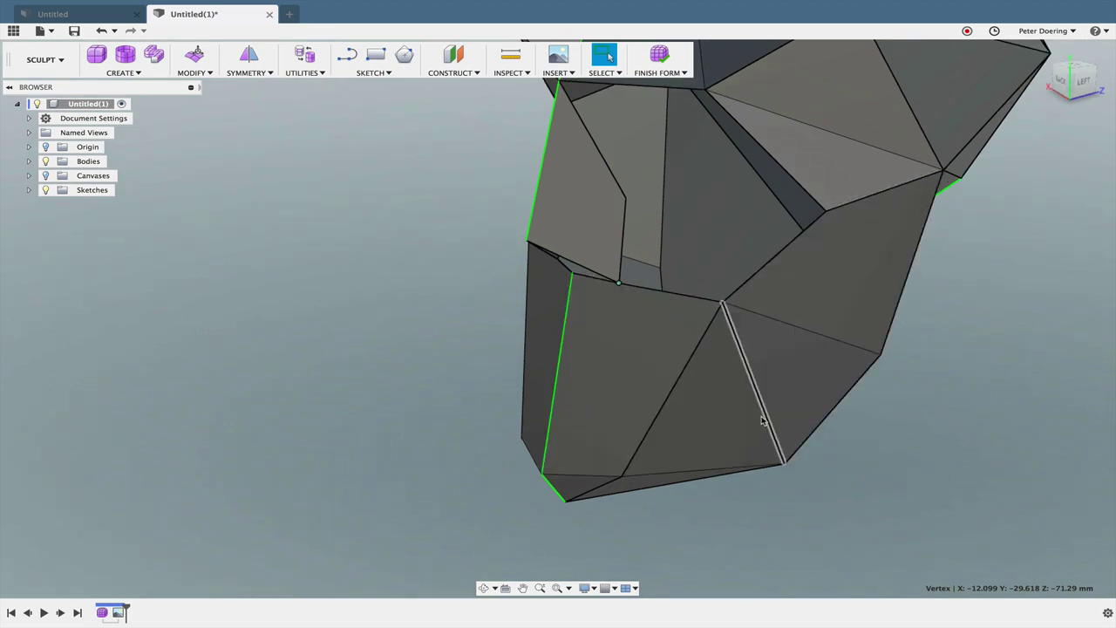
mouse_move(761, 421)
shift+middle_down()
mouse_move(722, 386)
mouse_move(760, 369)
mouse_move(680, 369)
mouse_move(701, 353)
mouse_move(724, 374)
mouse_move(640, 376)
shift+middle_up()
scroll(640, 376, down, 2)
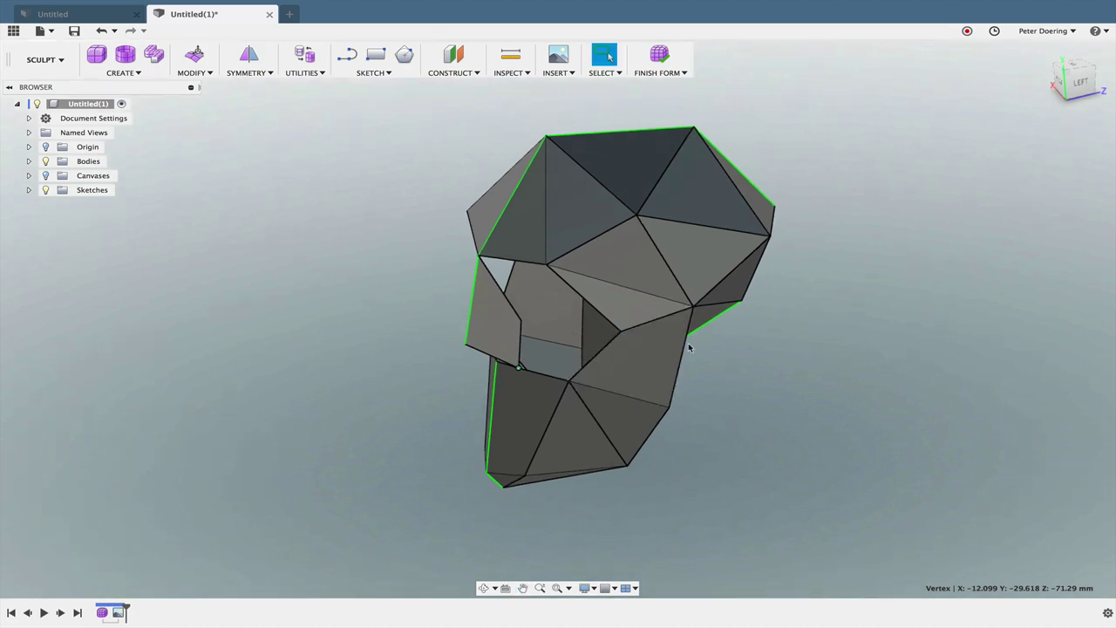
mouse_move(688, 348)
shift+middle_down()
mouse_move(660, 357)
mouse_move(667, 336)
mouse_move(636, 341)
mouse_move(716, 349)
mouse_move(759, 332)
mouse_move(738, 344)
mouse_move(727, 324)
shift+middle_up()
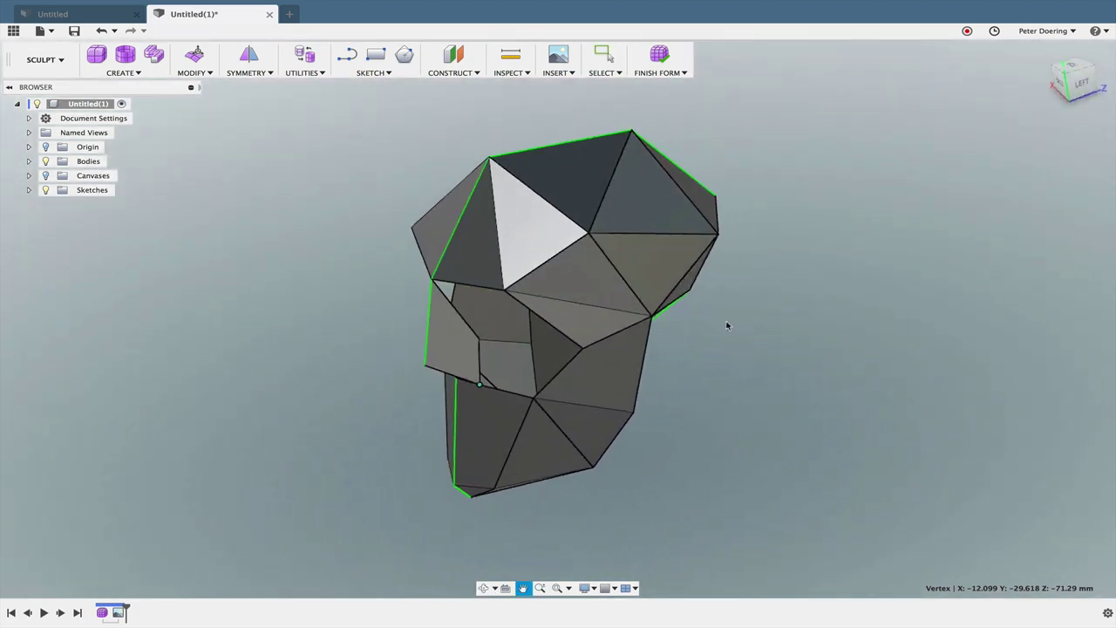
mouse_move(608, 323)
shift+middle_down()
mouse_move(685, 311)
mouse_move(553, 306)
mouse_move(651, 259)
shift+middle_up()
click(211, 75)
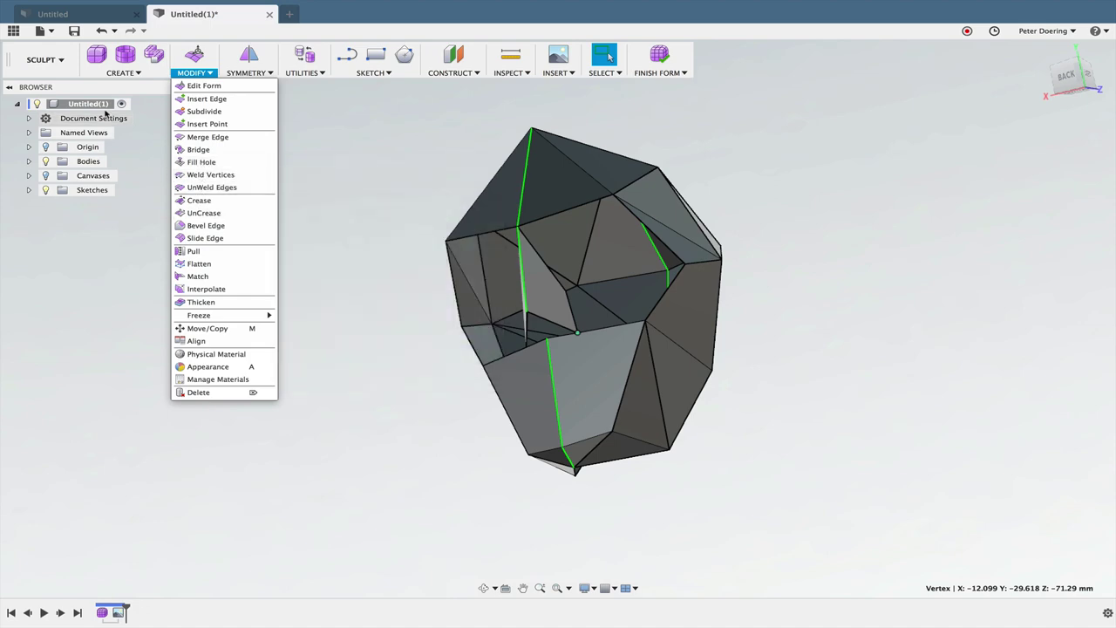
- Draw a new quad face across the first gap with Create > Face
click(119, 72)
click(119, 175)
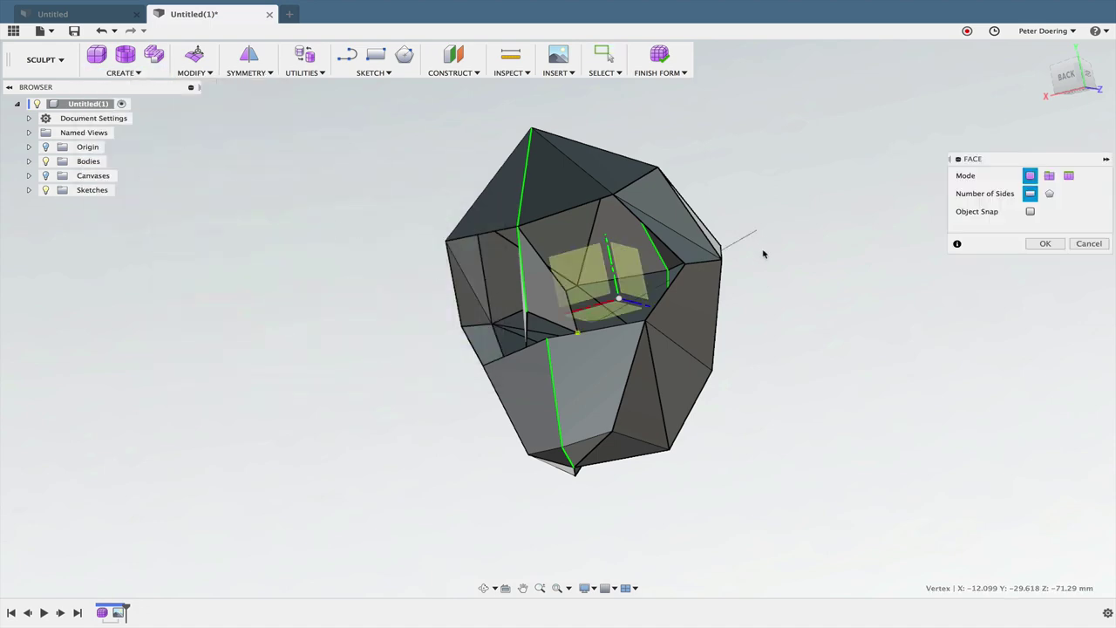
middle_drag(727, 244, 725, 324)
scroll(546, 306, up, 5)
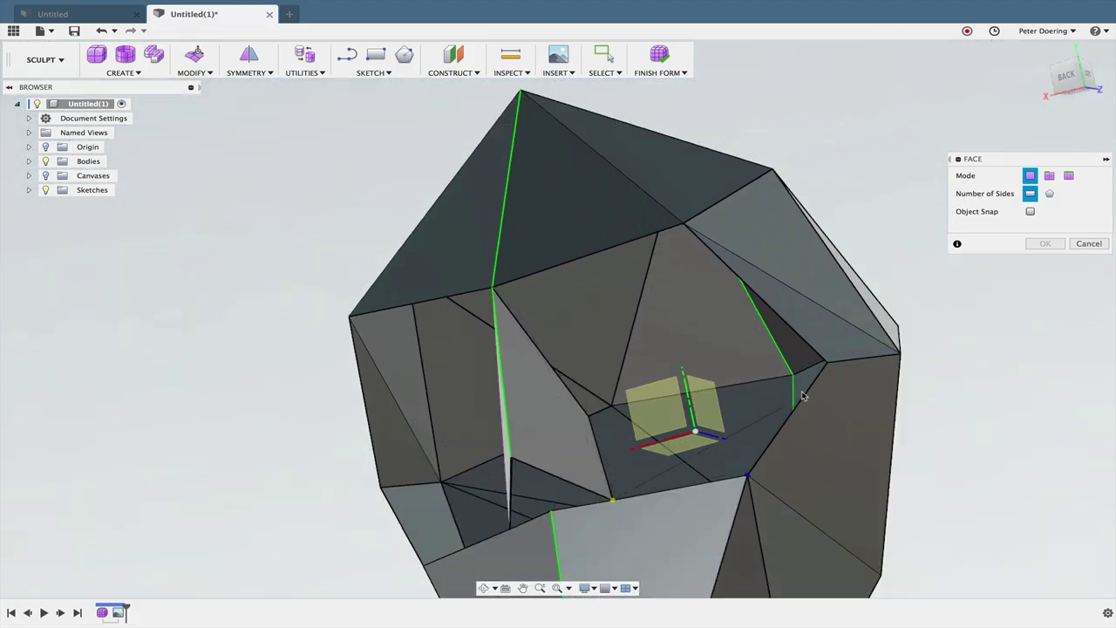
mouse_move(591, 418)
shift+middle_down()
mouse_move(689, 406)
mouse_move(619, 436)
mouse_move(657, 459)
shift+middle_up()
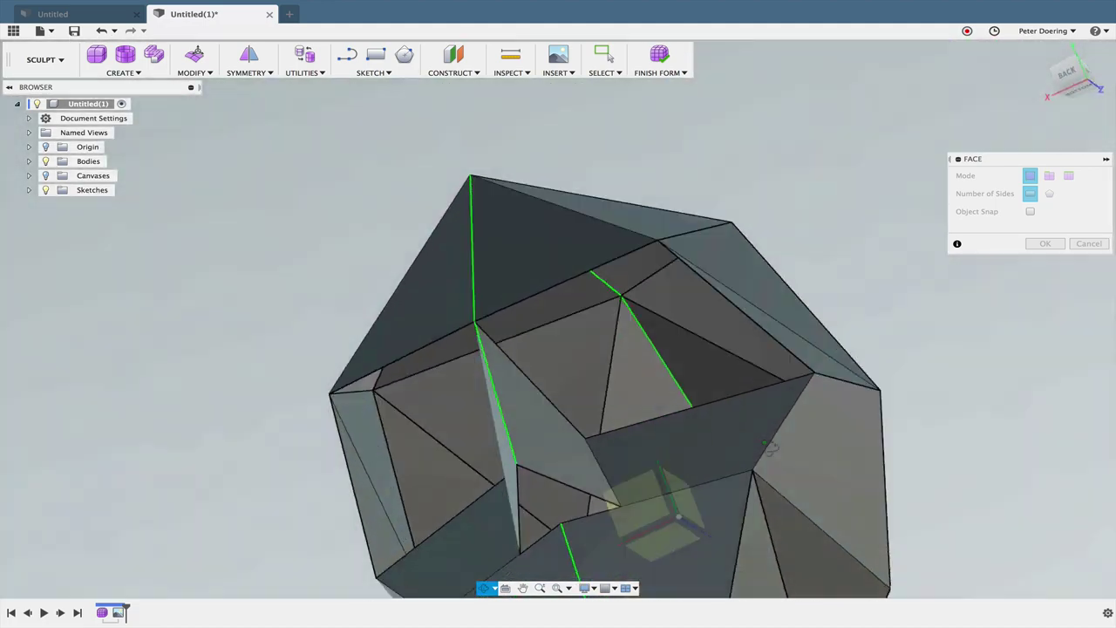
scroll(657, 459, up, 3)
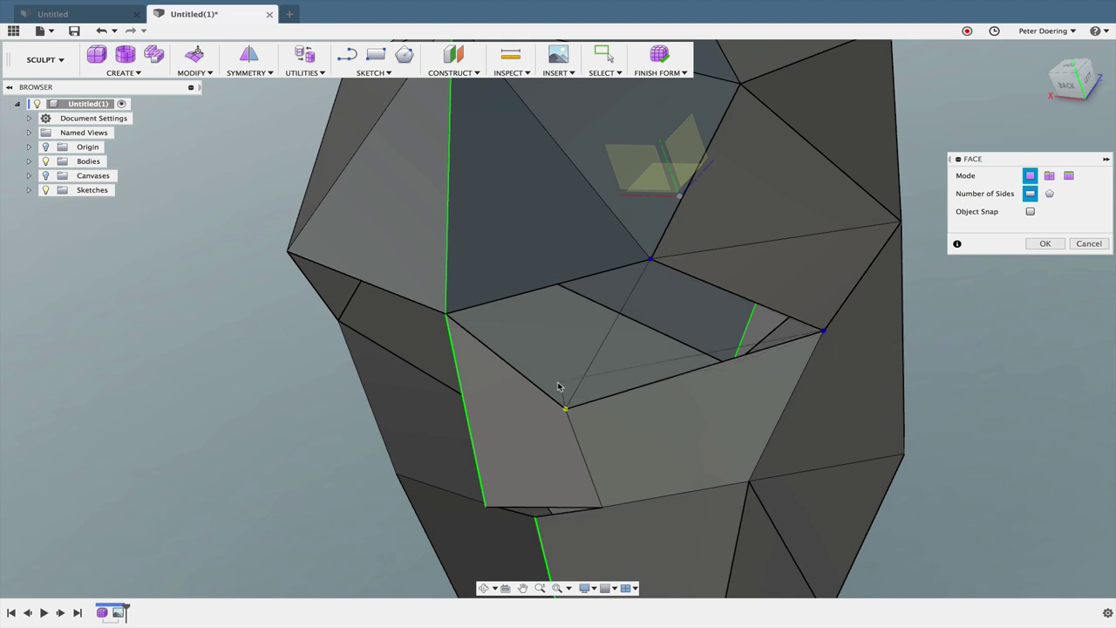
key(Return)
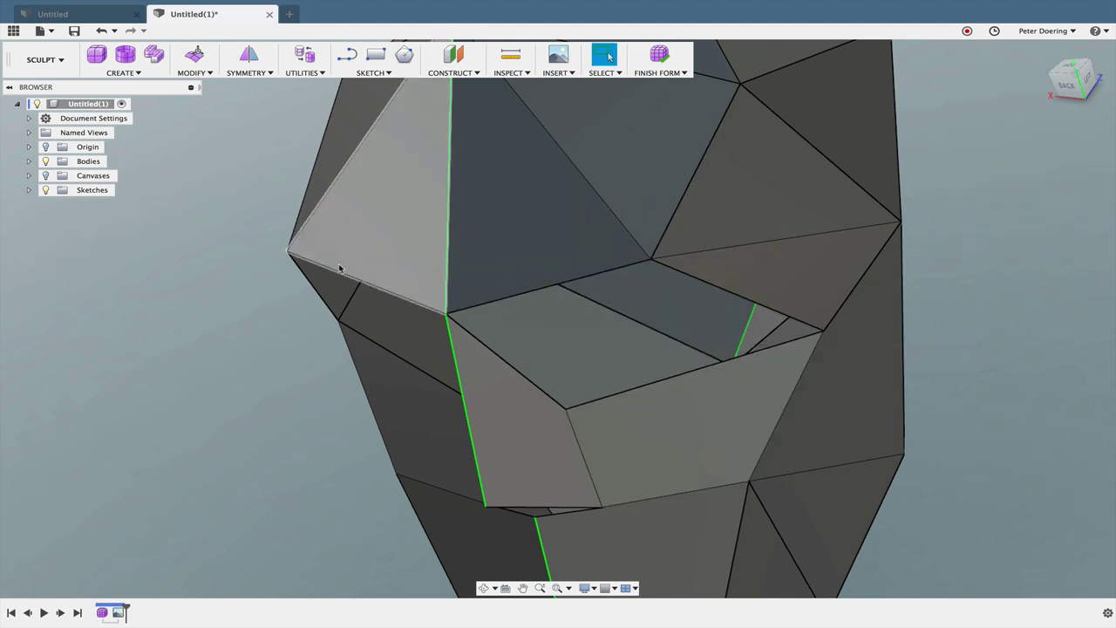
- Repeat the Face tool to close the remaining gap with a quad face and confirm
right_click(1002, 308)
click(1005, 314)
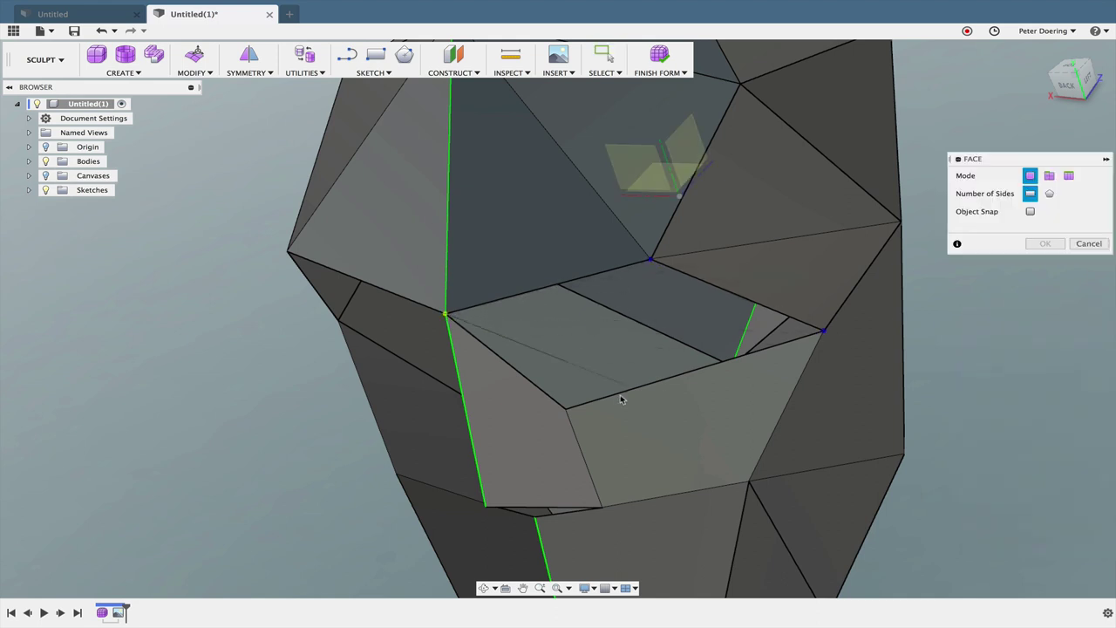
click(568, 411)
middle_drag(457, 384, 484, 252)
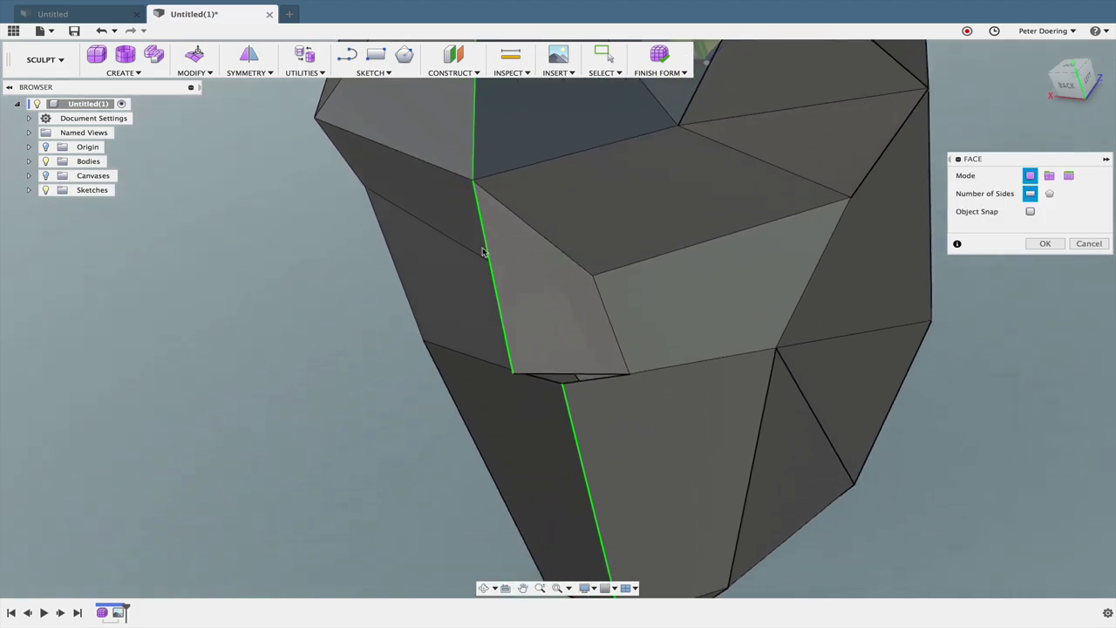
scroll(381, 266, down, 5)
shift+middle_drag(381, 266, 374, 180)
scroll(484, 326, up, 5)
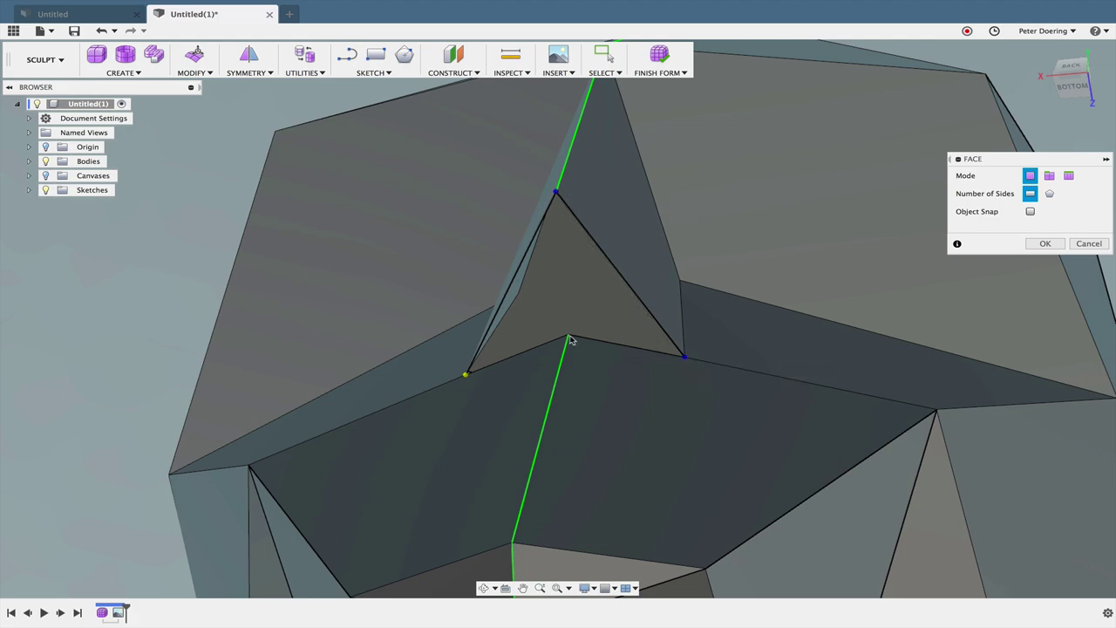
scroll(567, 341, down, 5)
shift+middle_drag(625, 394, 561, 231)
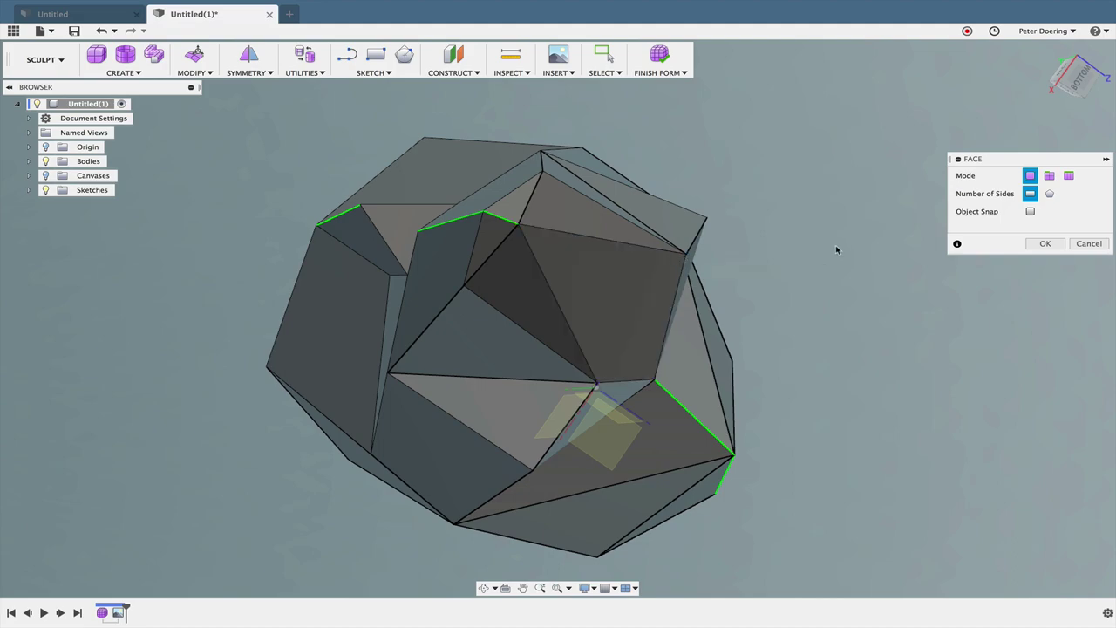
shift+middle_drag(834, 247, 802, 237)
click(1044, 243)
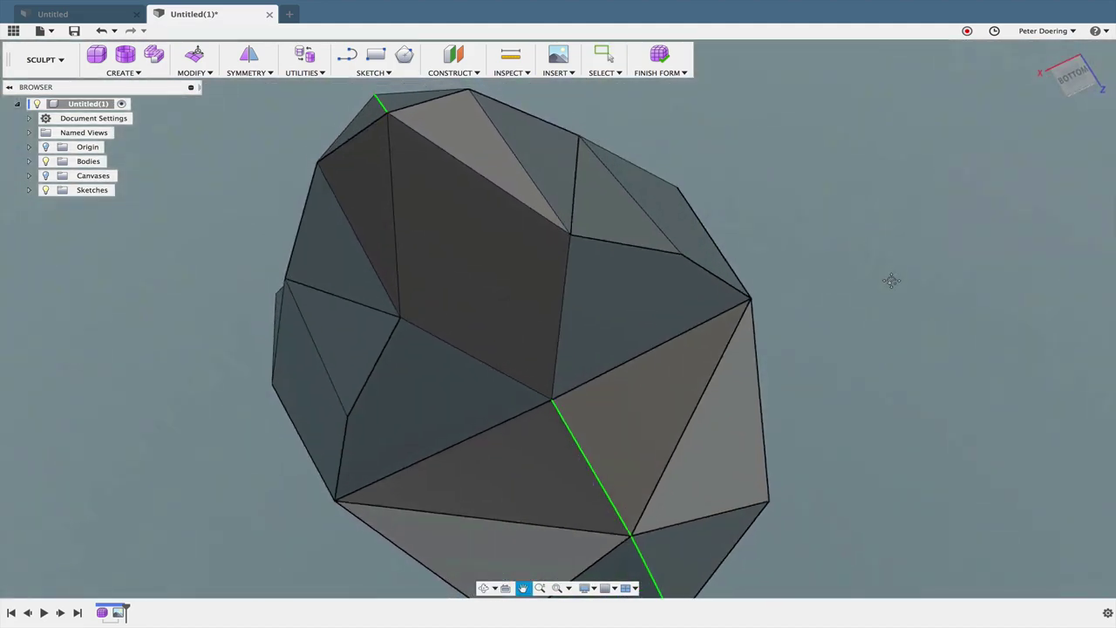
click(190, 72)
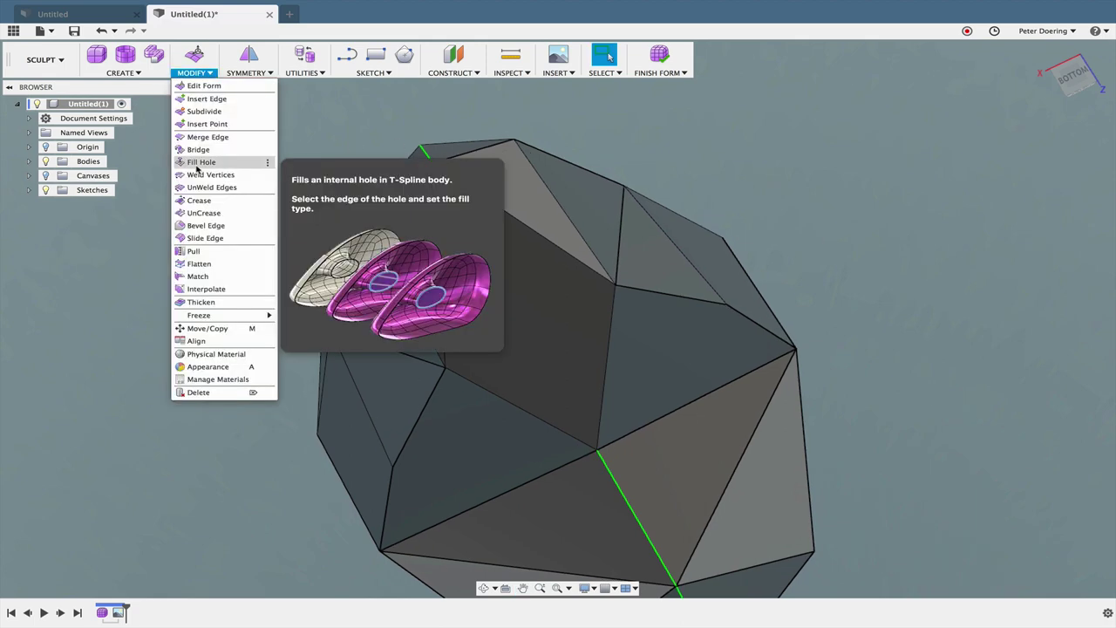
- Insert a point on an underside edge, adding a diagonal edge to the opposite vertex
click(207, 124)
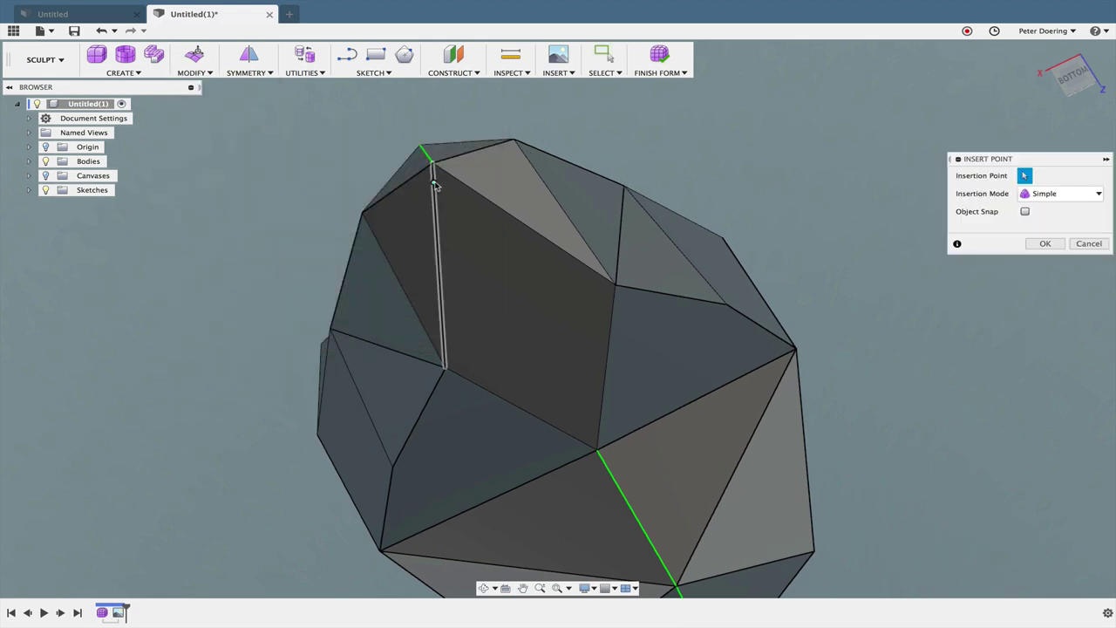
mouse_move(795, 279)
shift+middle_down()
mouse_move(787, 259)
mouse_move(802, 274)
shift+middle_up()
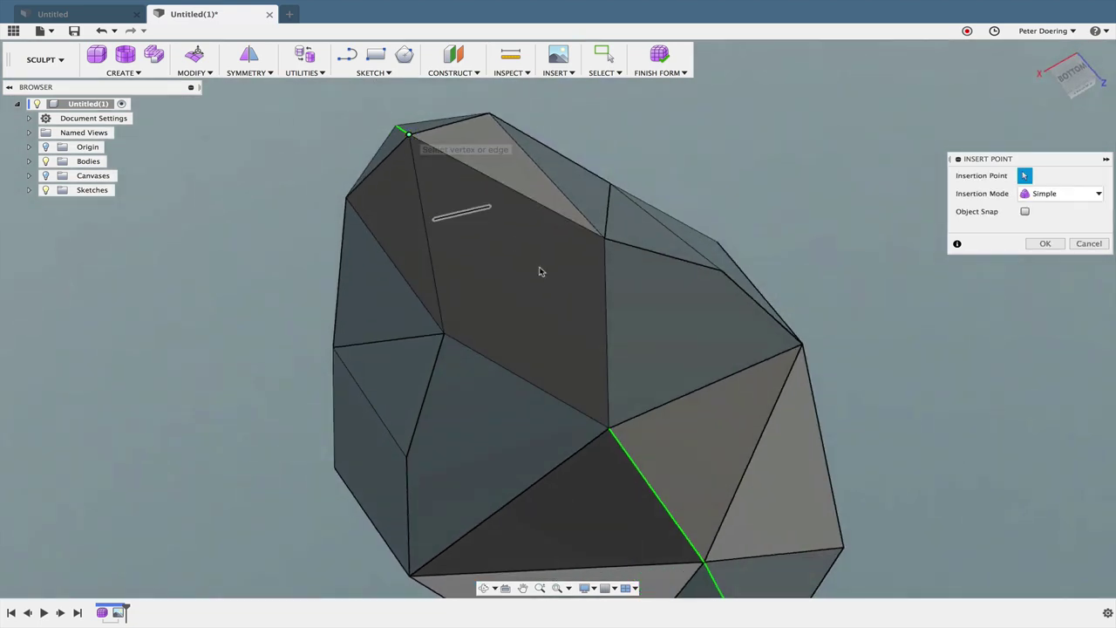
click(608, 429)
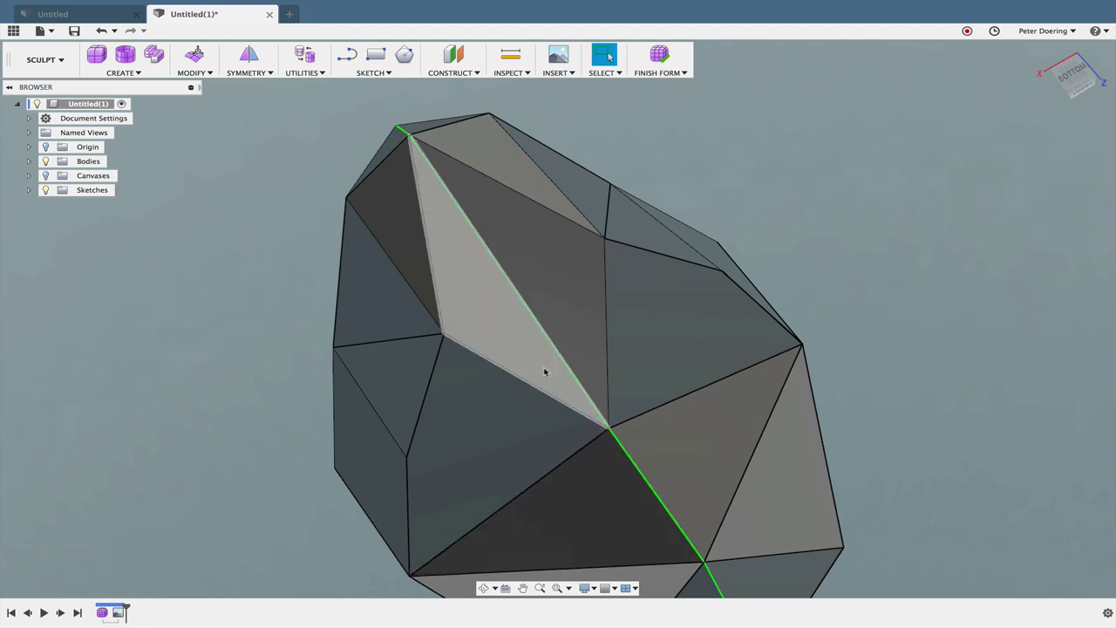
mouse_move(544, 374)
shift+middle_down()
mouse_move(516, 298)
mouse_move(485, 287)
mouse_move(505, 274)
mouse_move(528, 293)
mouse_move(523, 416)
mouse_move(553, 444)
mouse_move(585, 398)
mouse_move(686, 386)
mouse_move(647, 366)
shift+middle_up()
scroll(528, 294, down, 5)
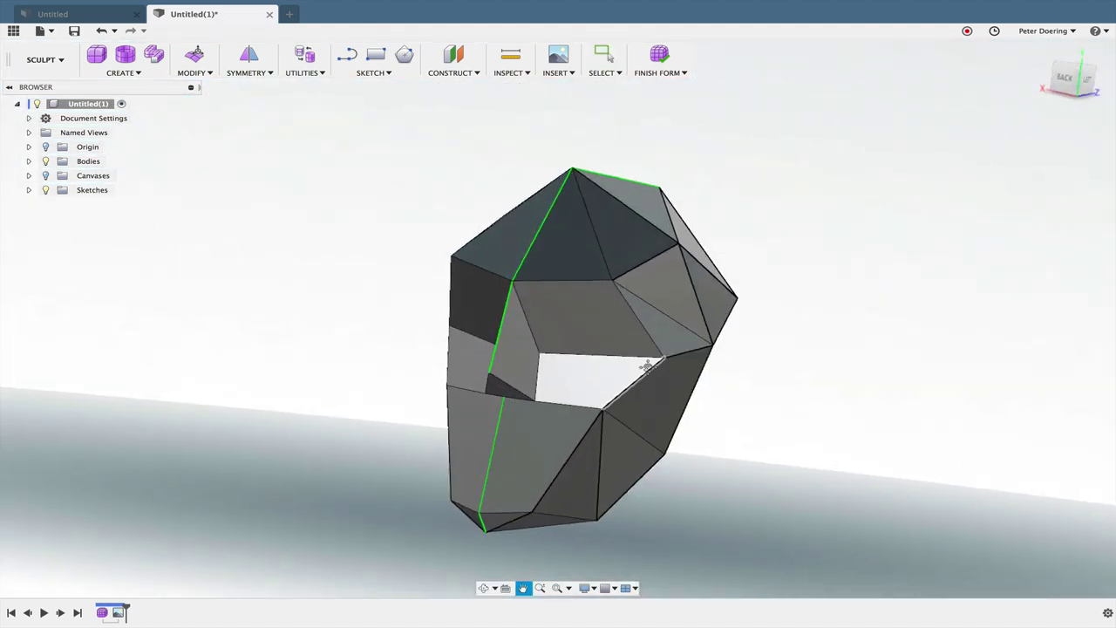
click(653, 58)
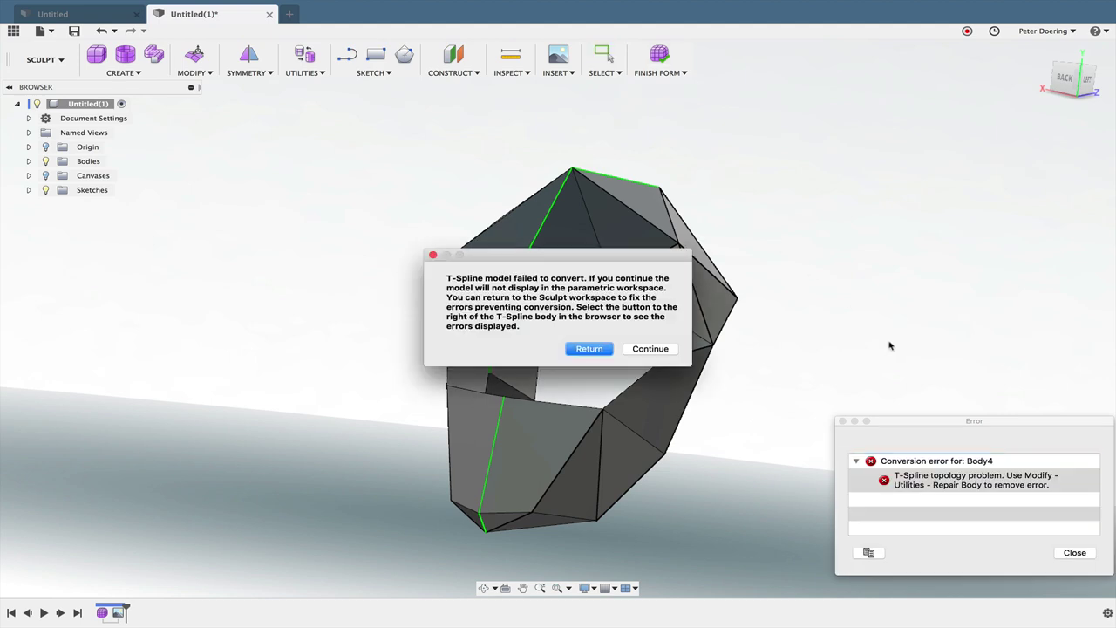
click(589, 349)
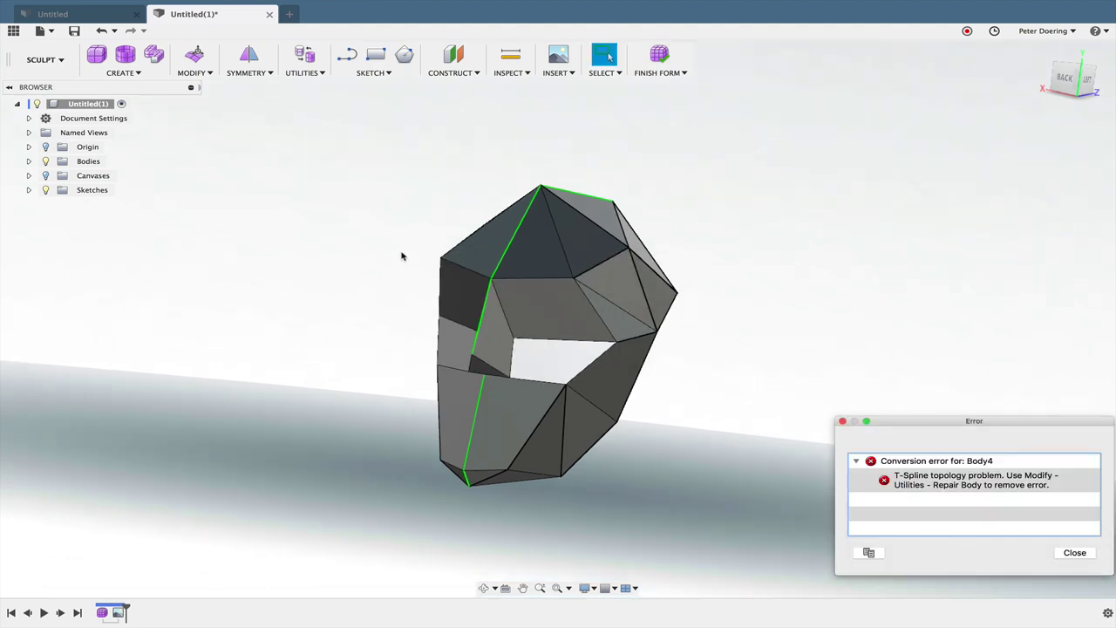
click(842, 422)
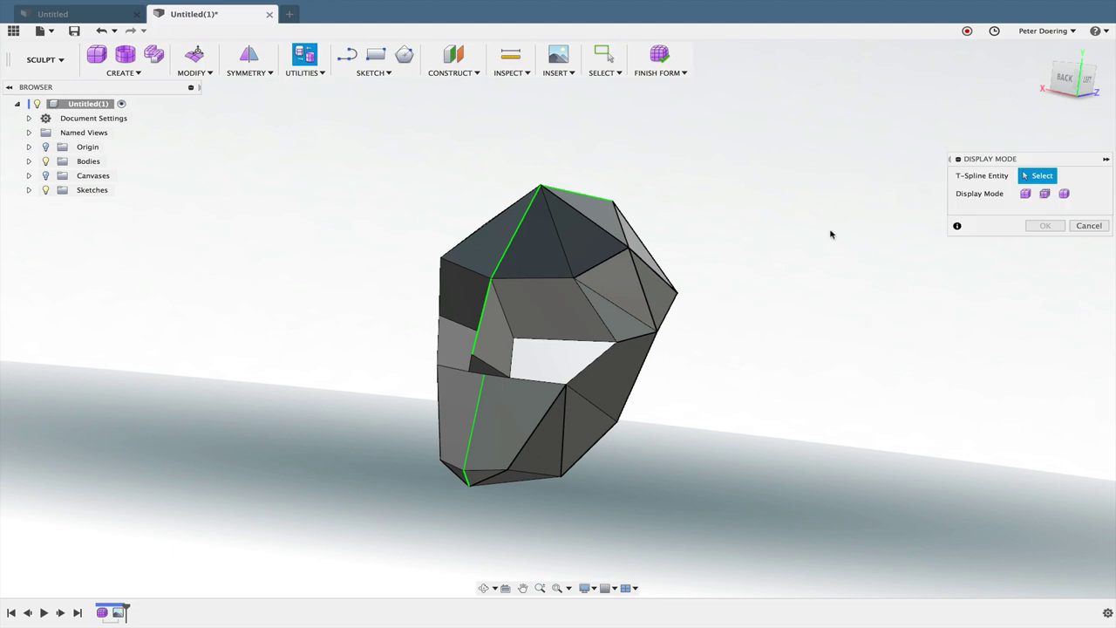
- Run Repair Body with AutoRepair on the sculpt body to fix its T-spline errors
click(312, 74)
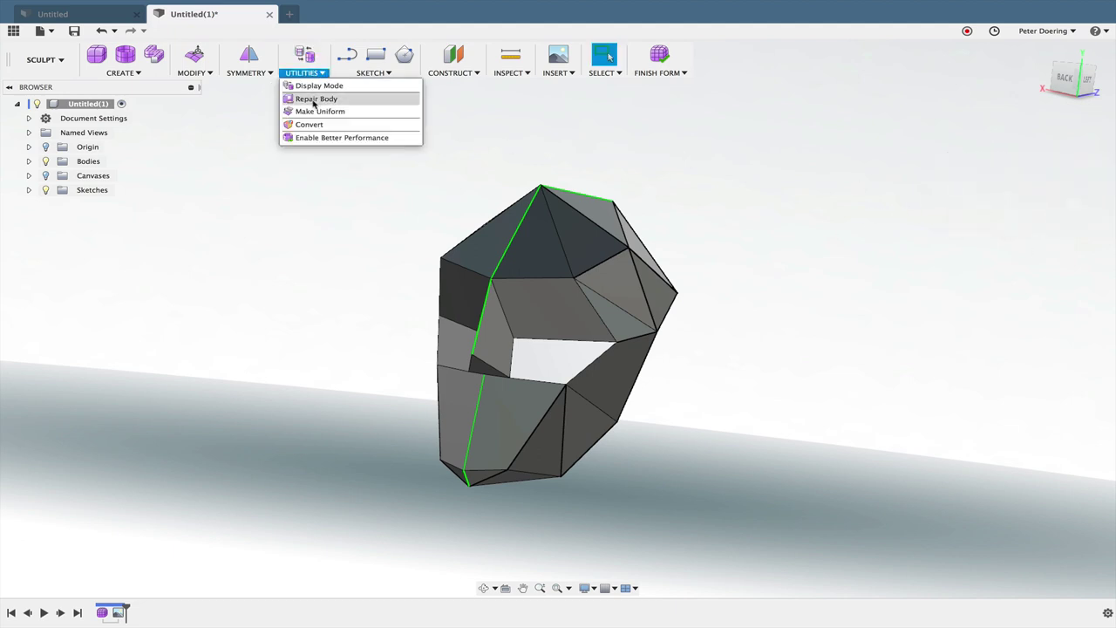
click(324, 97)
click(562, 260)
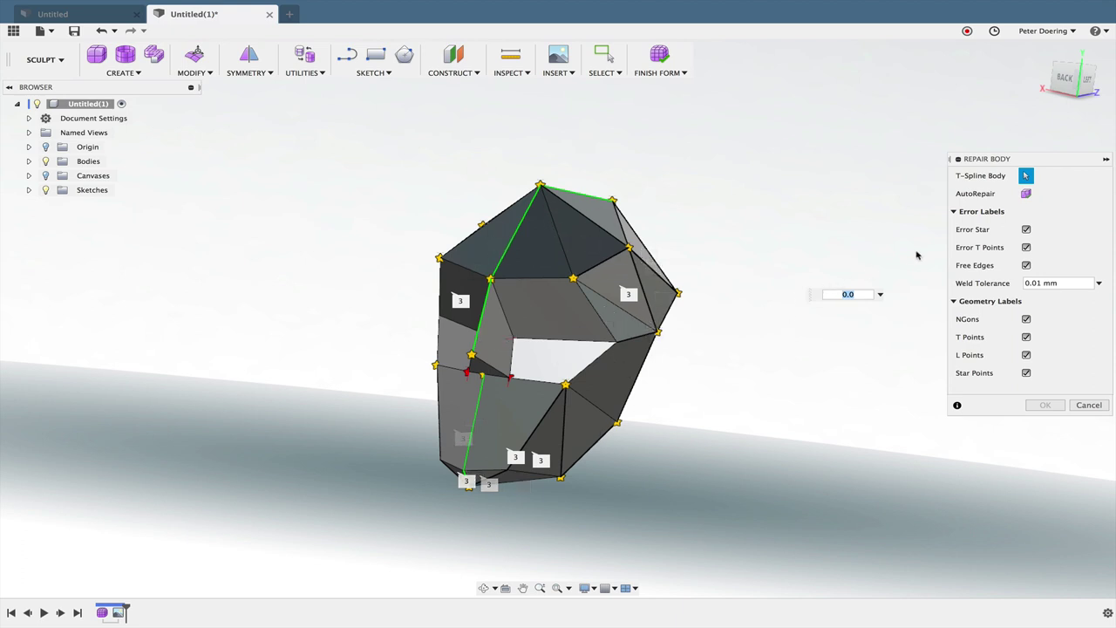
middle_drag(809, 294, 813, 313)
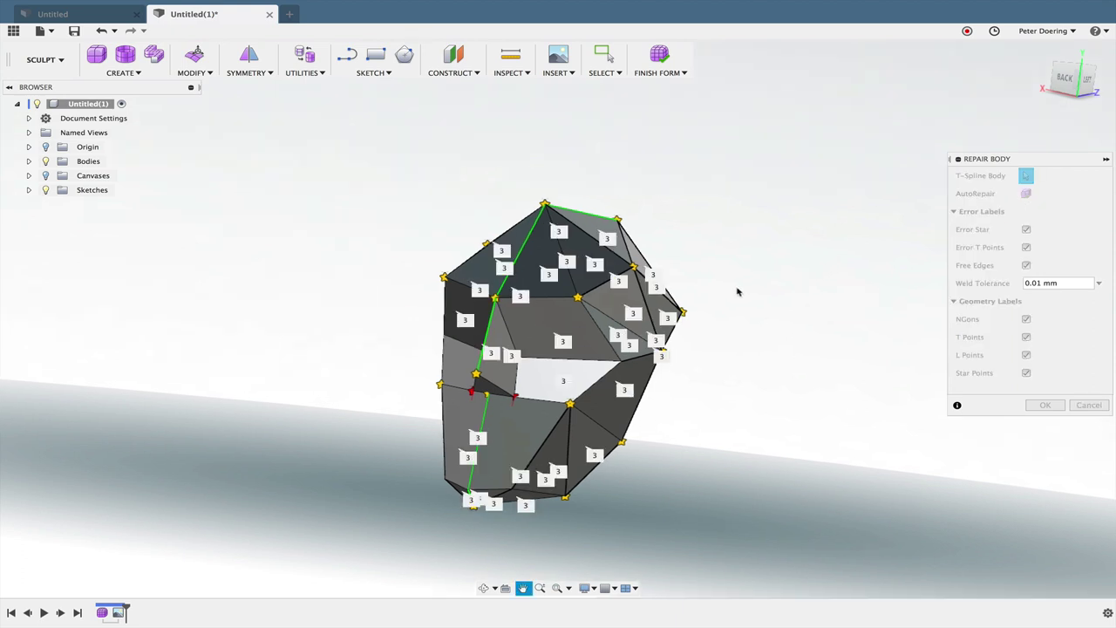
shift+middle_drag(738, 266, 723, 297)
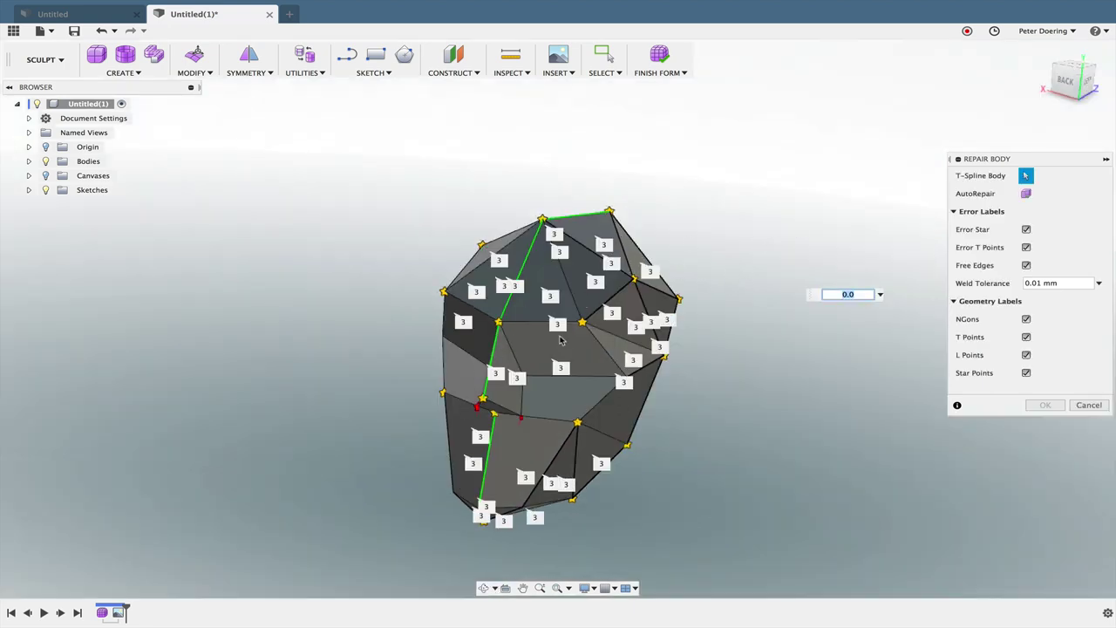
click(1027, 194)
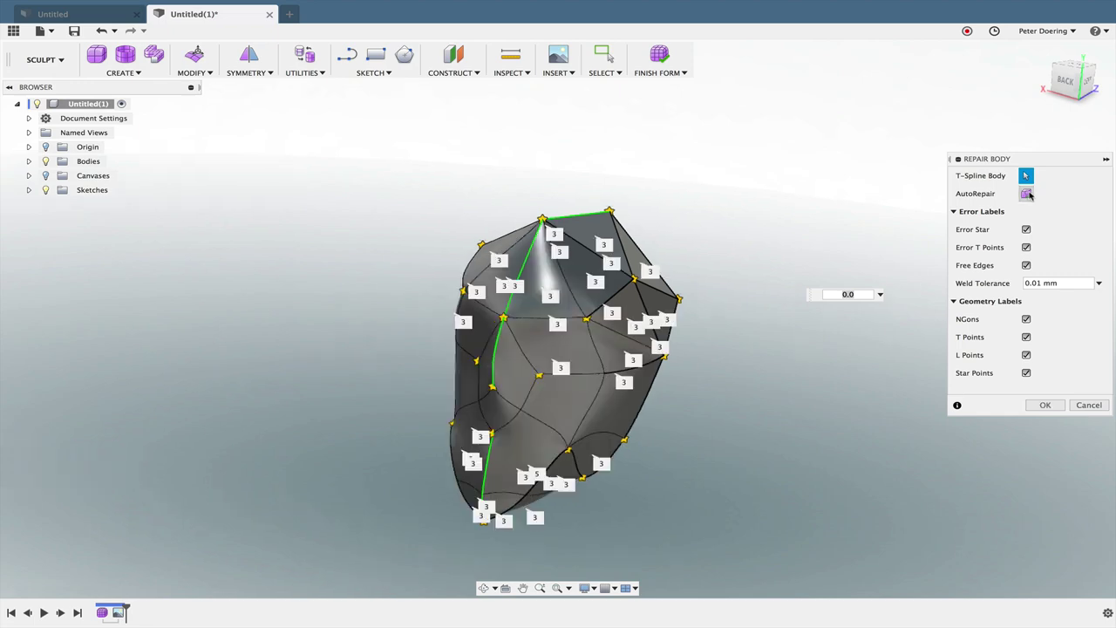
click(1045, 406)
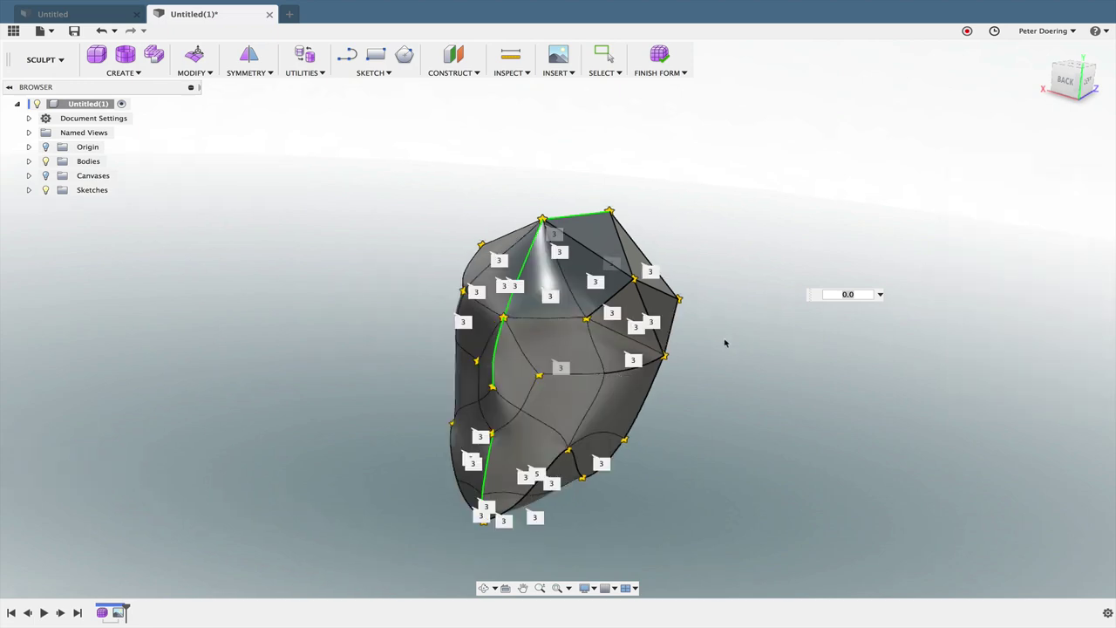
shift+middle_drag(704, 366, 602, 376)
- Finish the form, then reopen Form1 from the timeline for sculpt editing
click(659, 59)
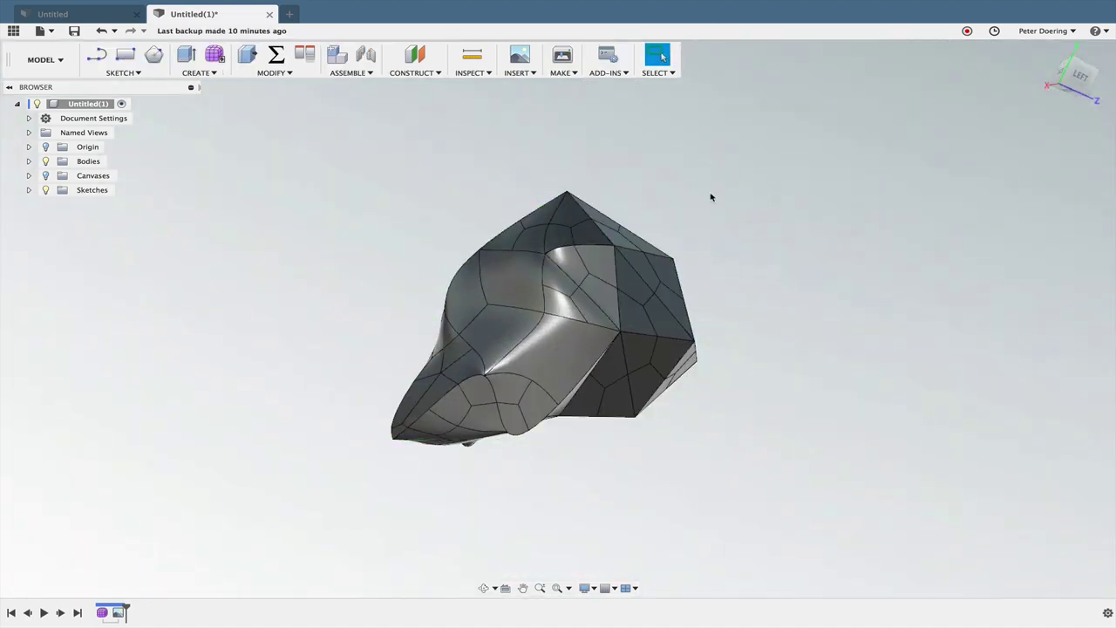
shift+middle_drag(711, 197, 722, 239)
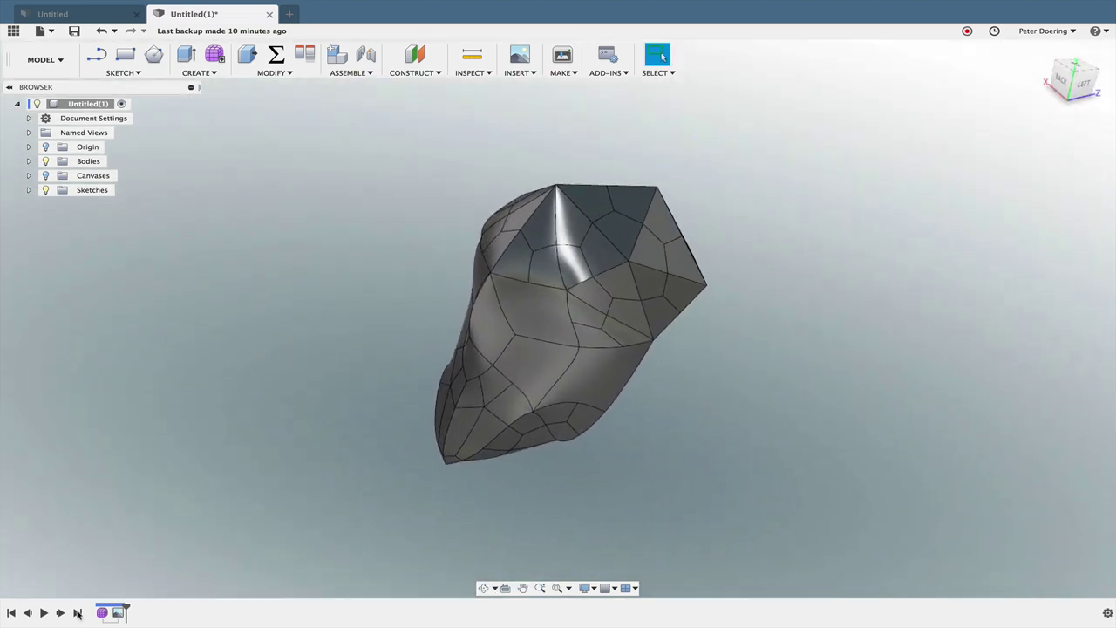
click(101, 612)
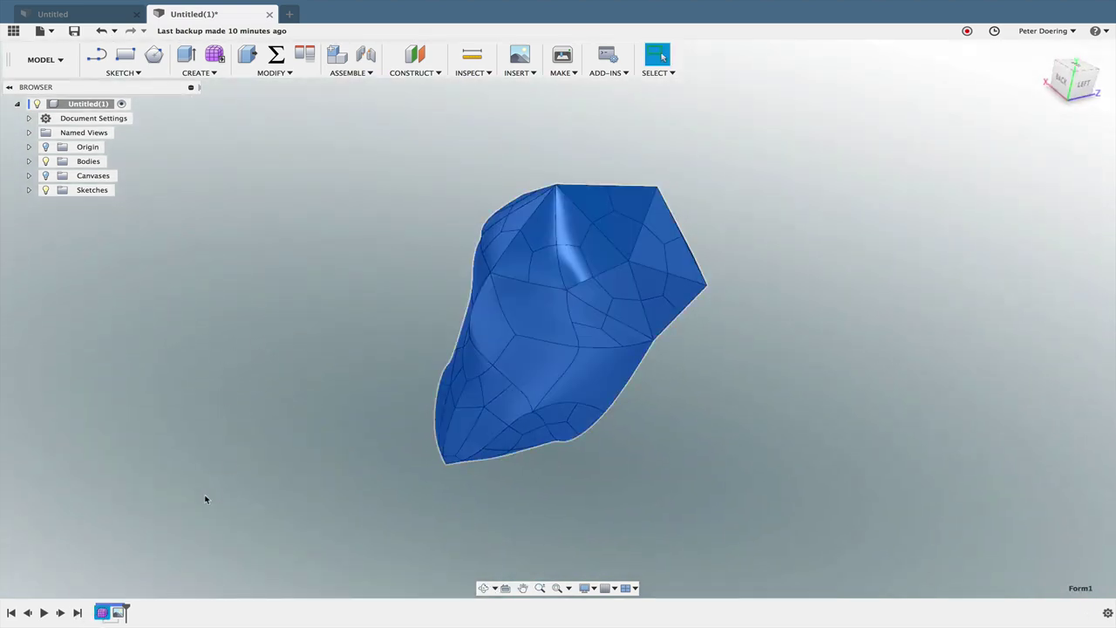
double_click(101, 613)
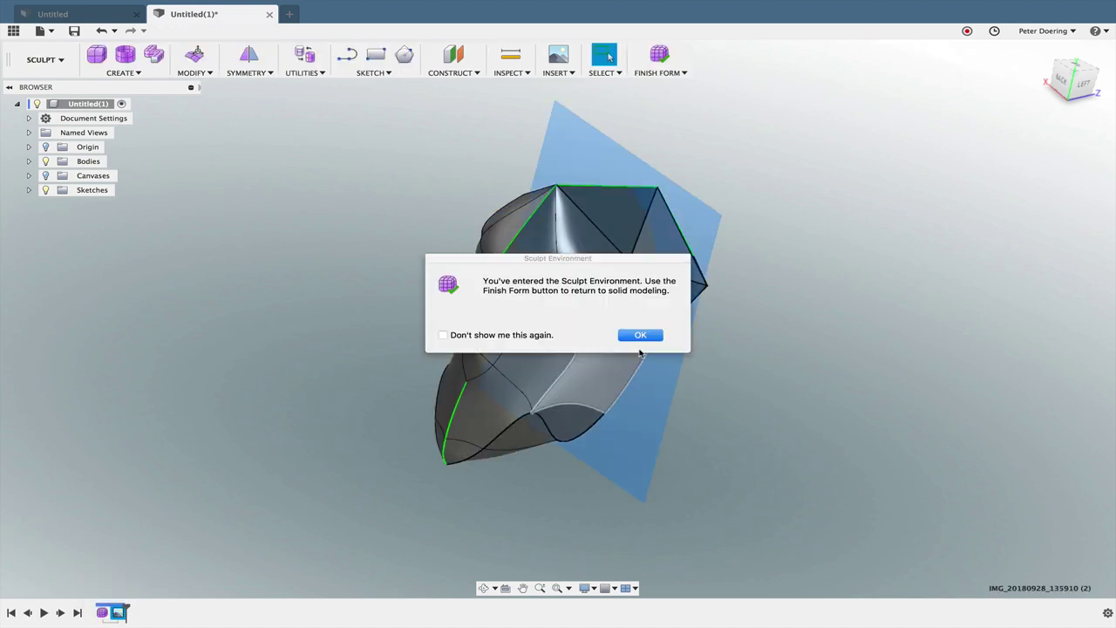
click(641, 335)
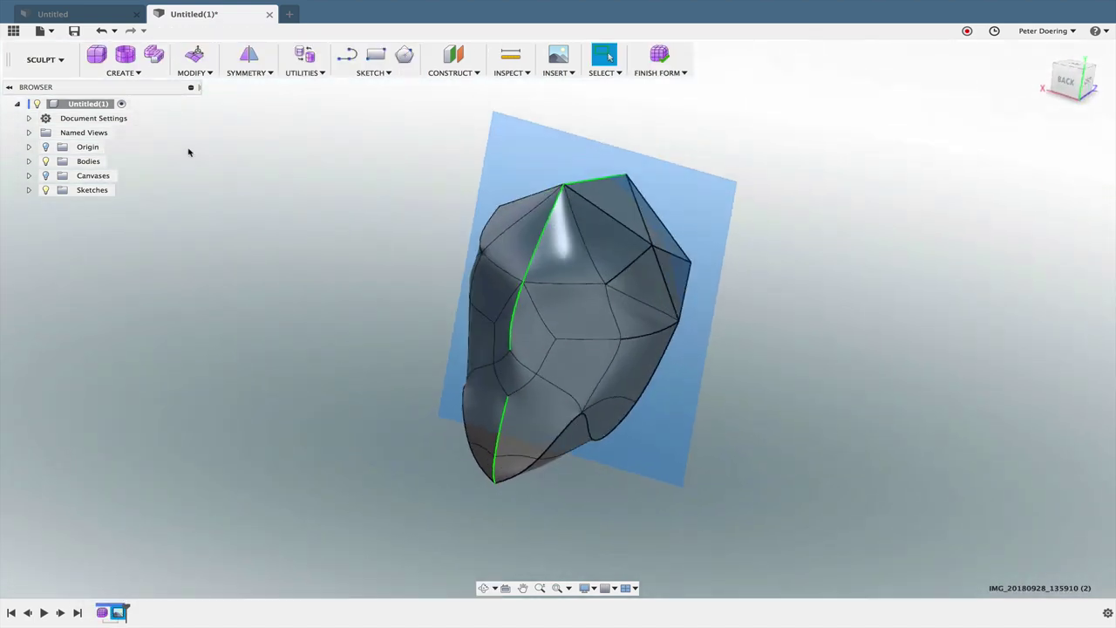
click(192, 73)
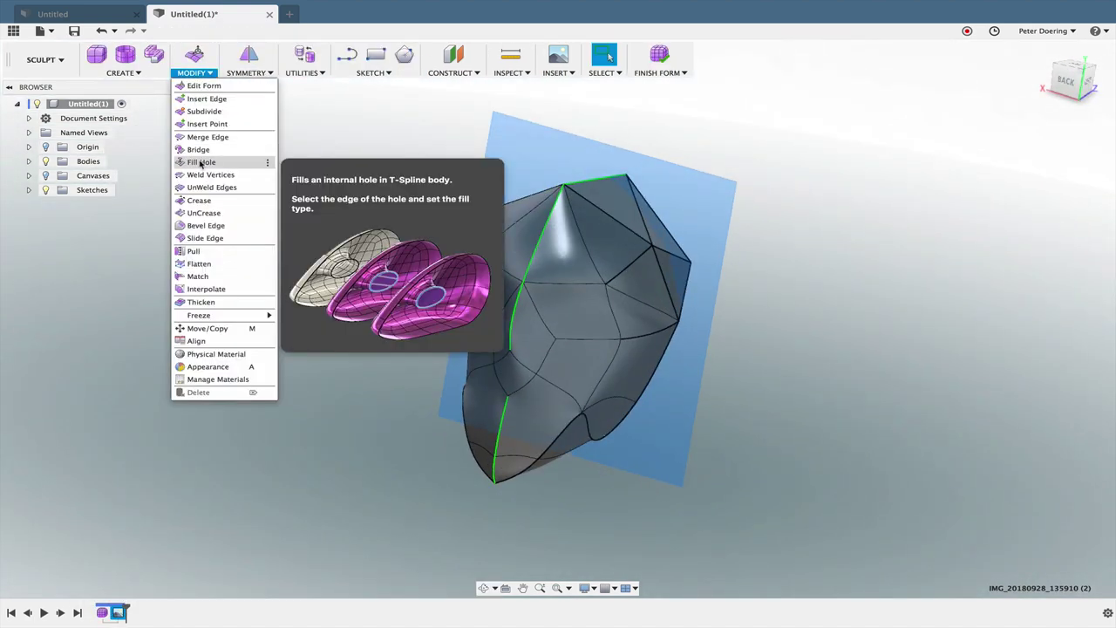
- Start Crease and pick the top-face and brow edges of the skull
click(200, 201)
click(546, 271)
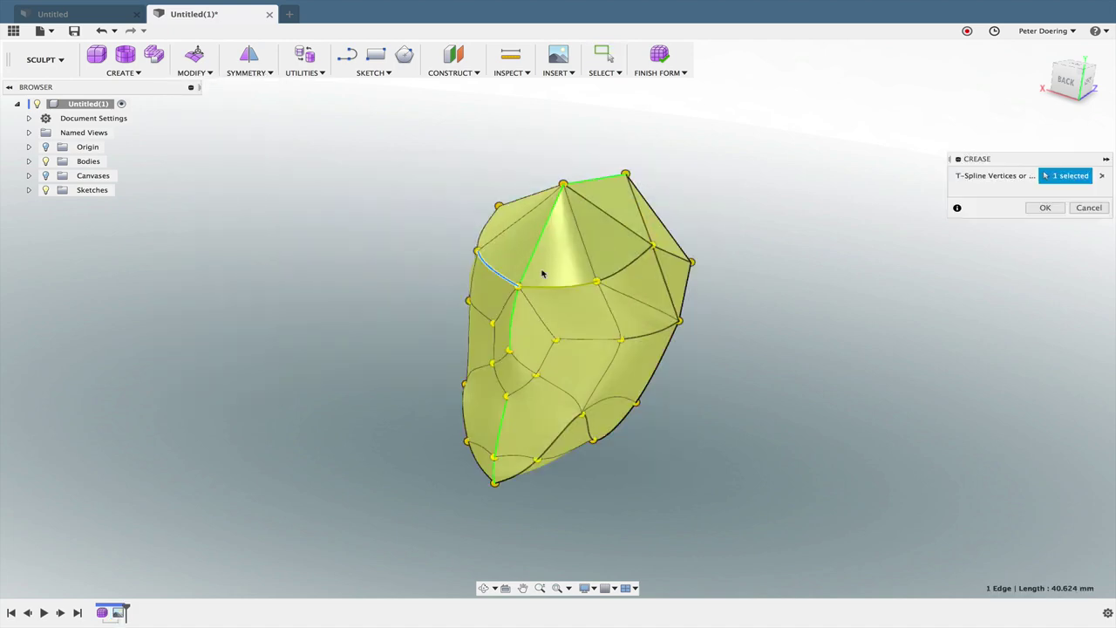
scroll(545, 257, up, 2)
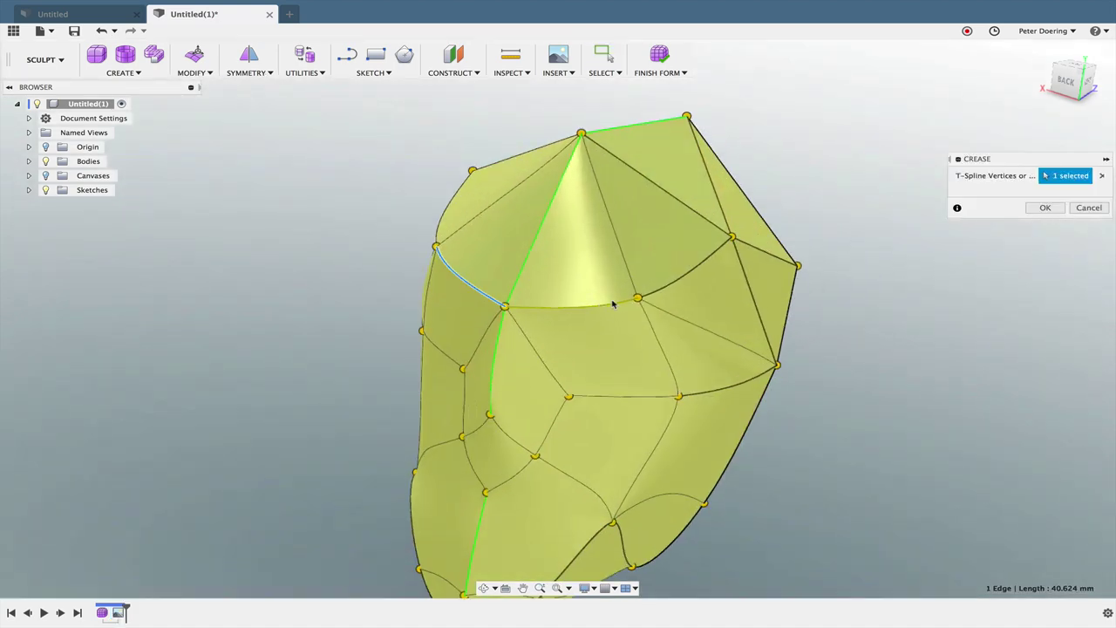
click(572, 255)
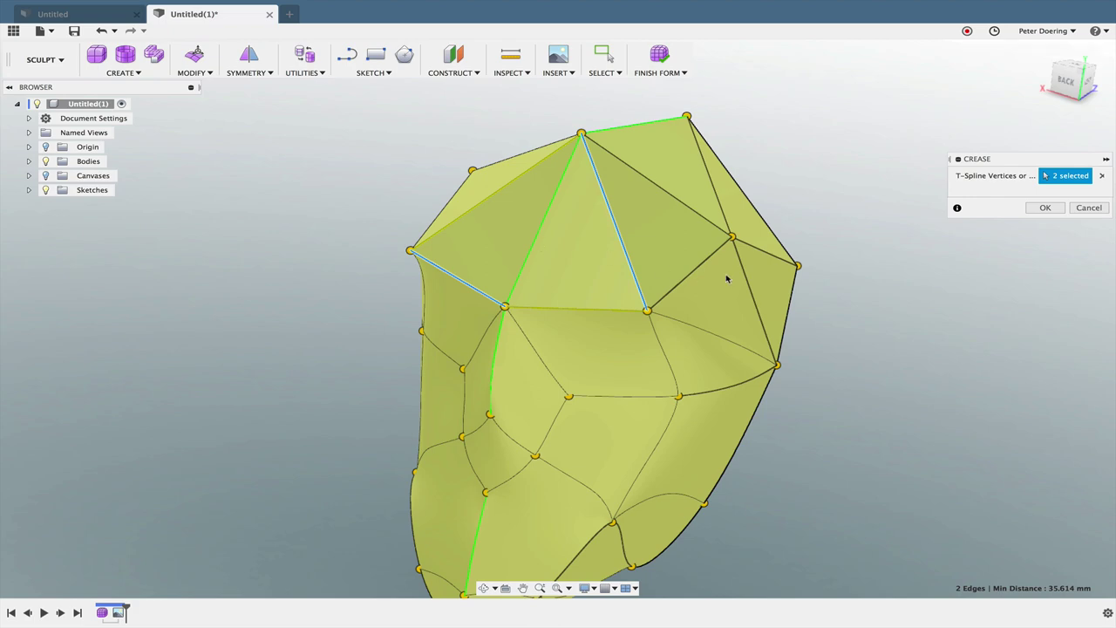
shift+middle_drag(726, 278, 520, 232)
shift+middle_drag(528, 294, 597, 287)
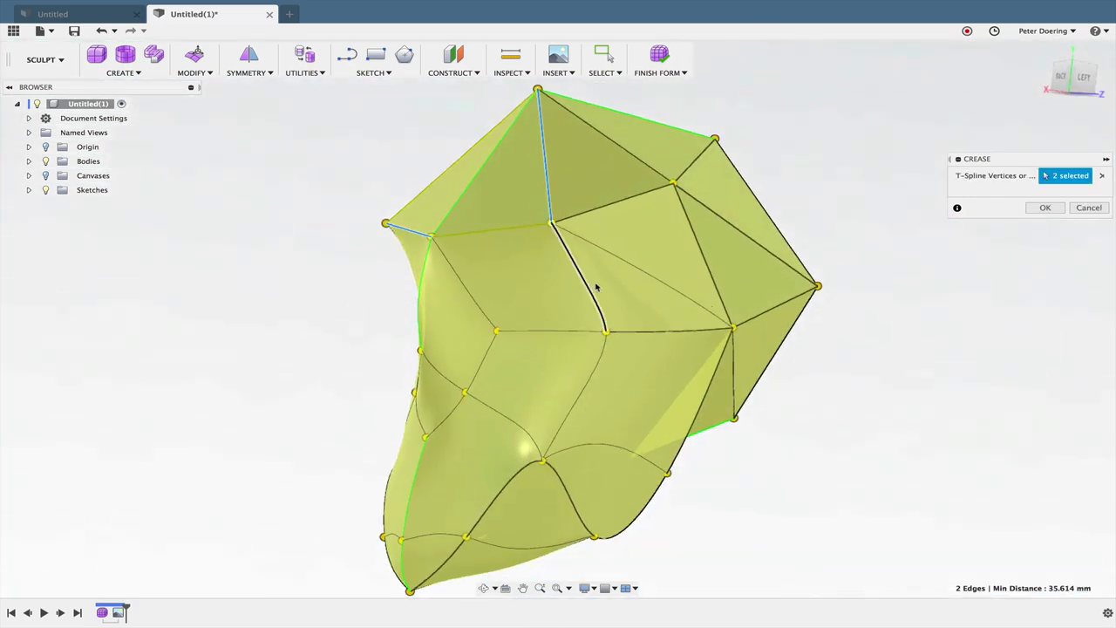
click(636, 269)
click(587, 290)
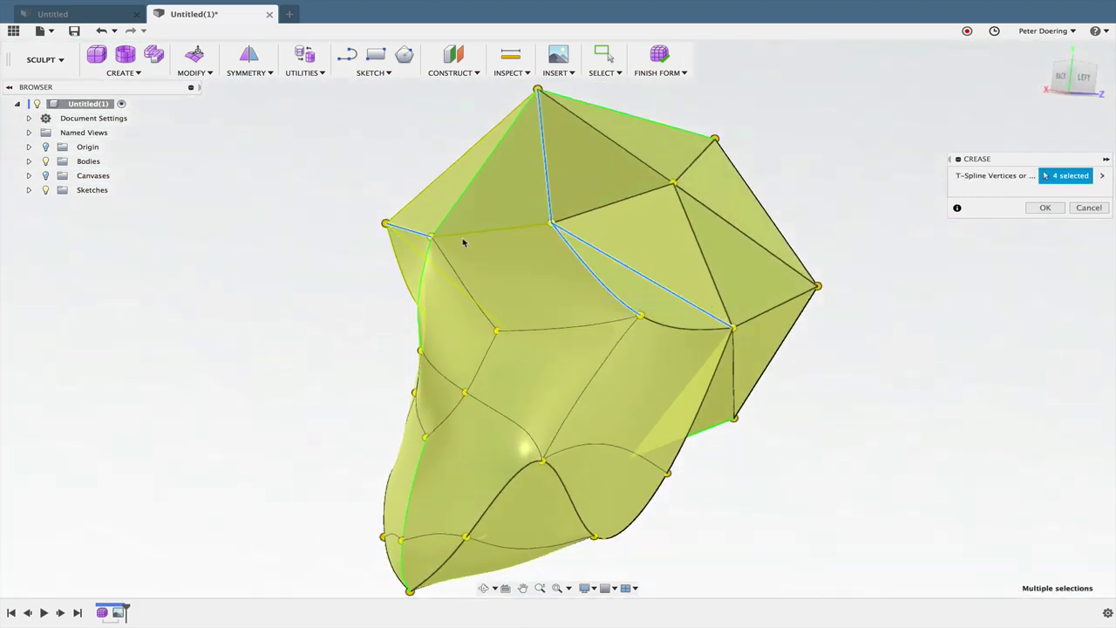
click(451, 267)
click(527, 331)
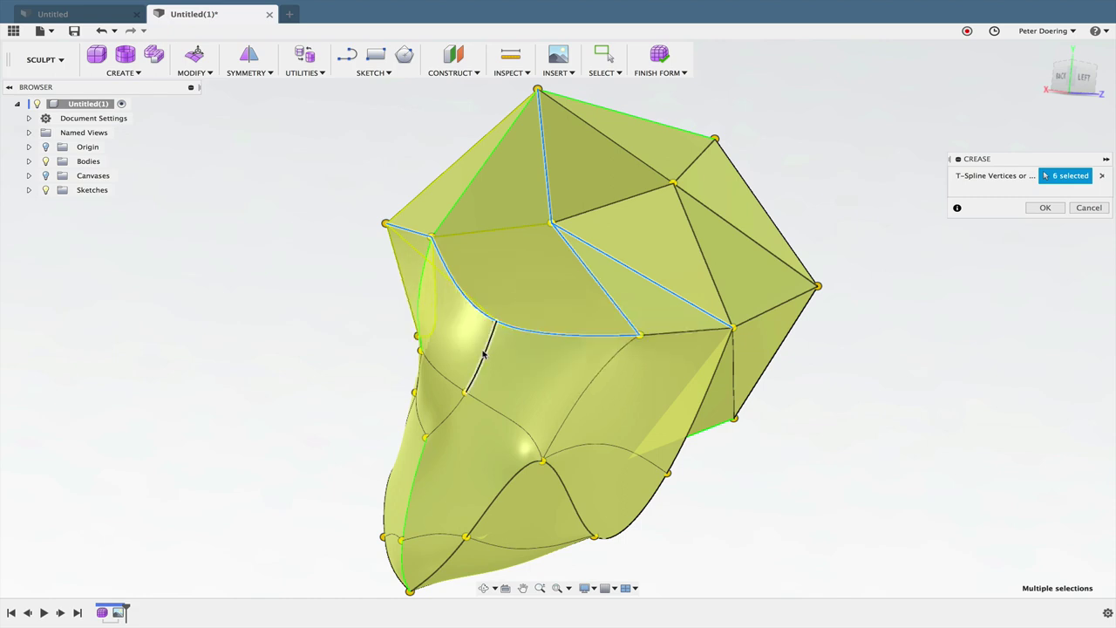
click(455, 384)
- Crease the edges along the lower left side, lower face and jaw
click(452, 384)
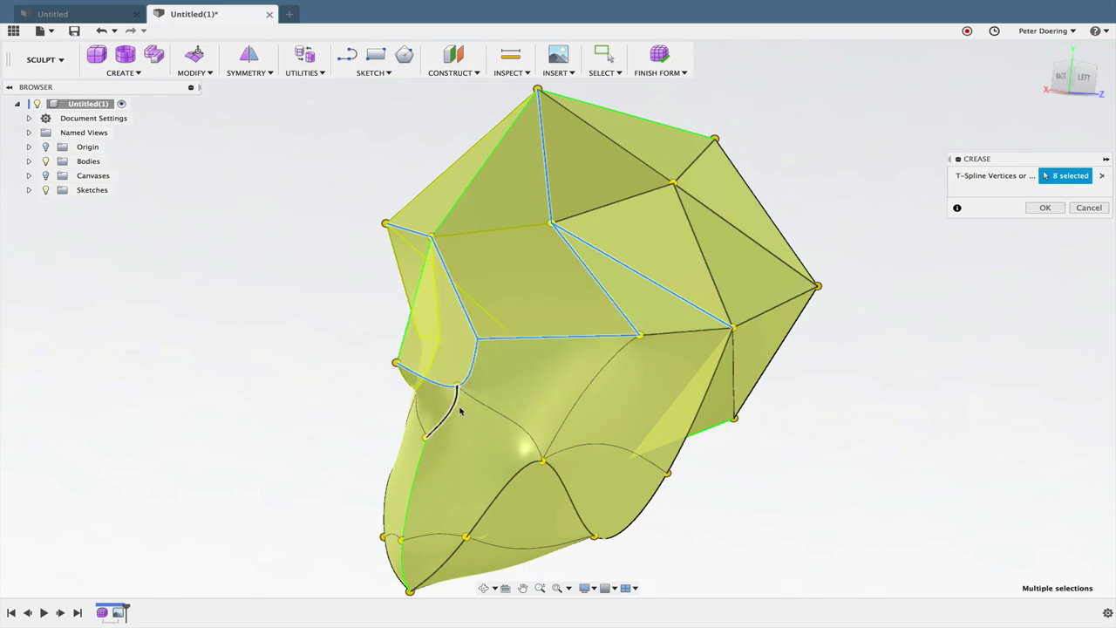
click(460, 410)
click(565, 410)
click(574, 387)
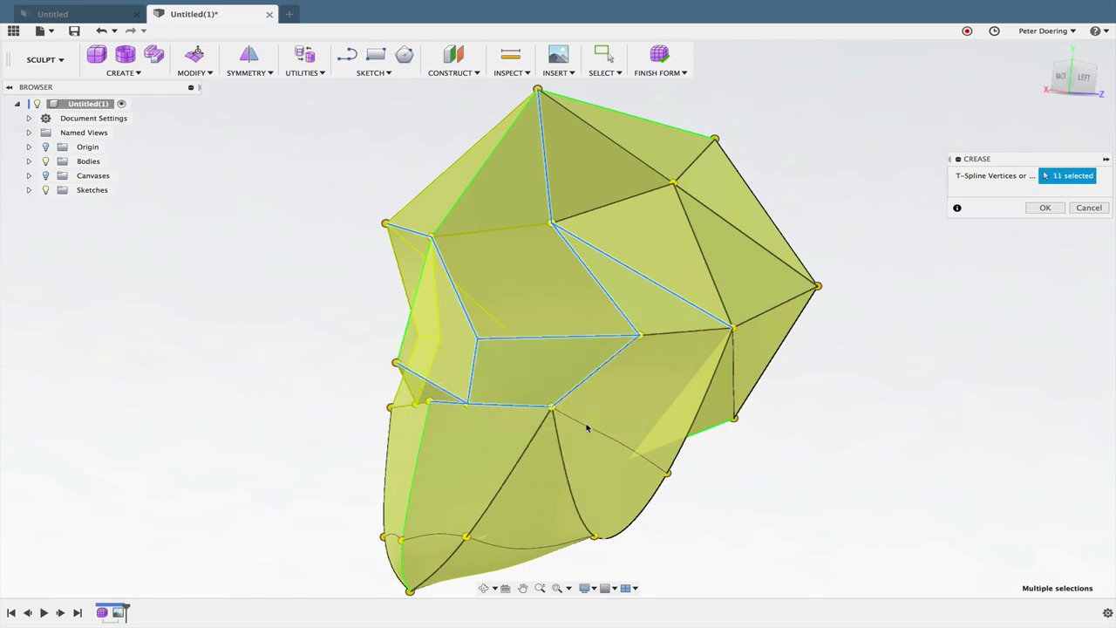
click(593, 430)
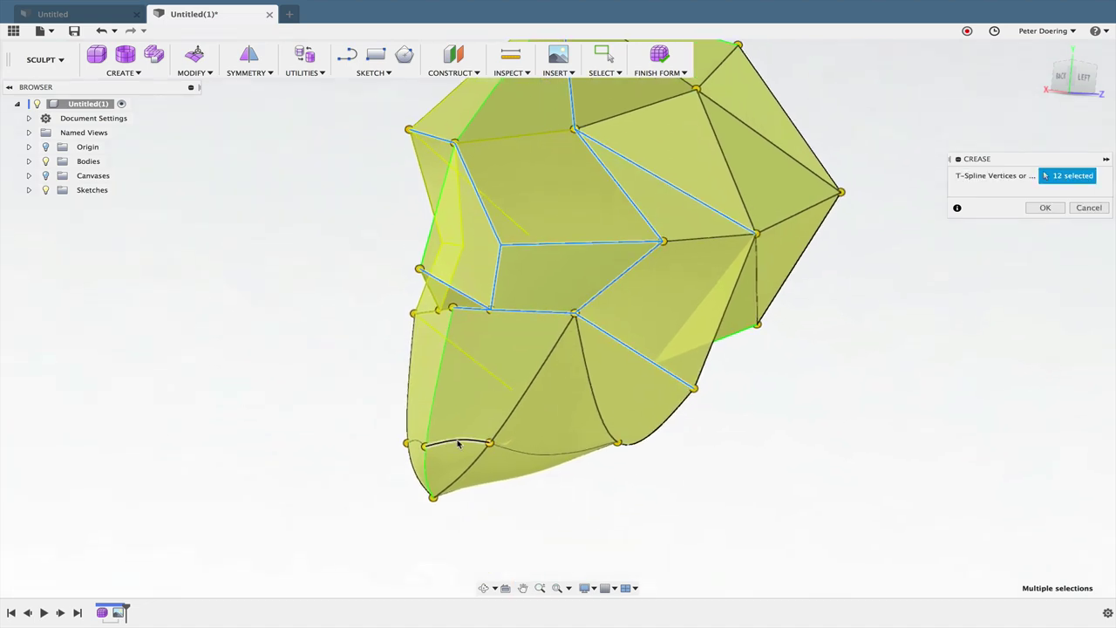
click(458, 443)
- Crease the underside edges, bringing the total to 17, and apply the creases
shift+middle_drag(503, 466, 488, 394)
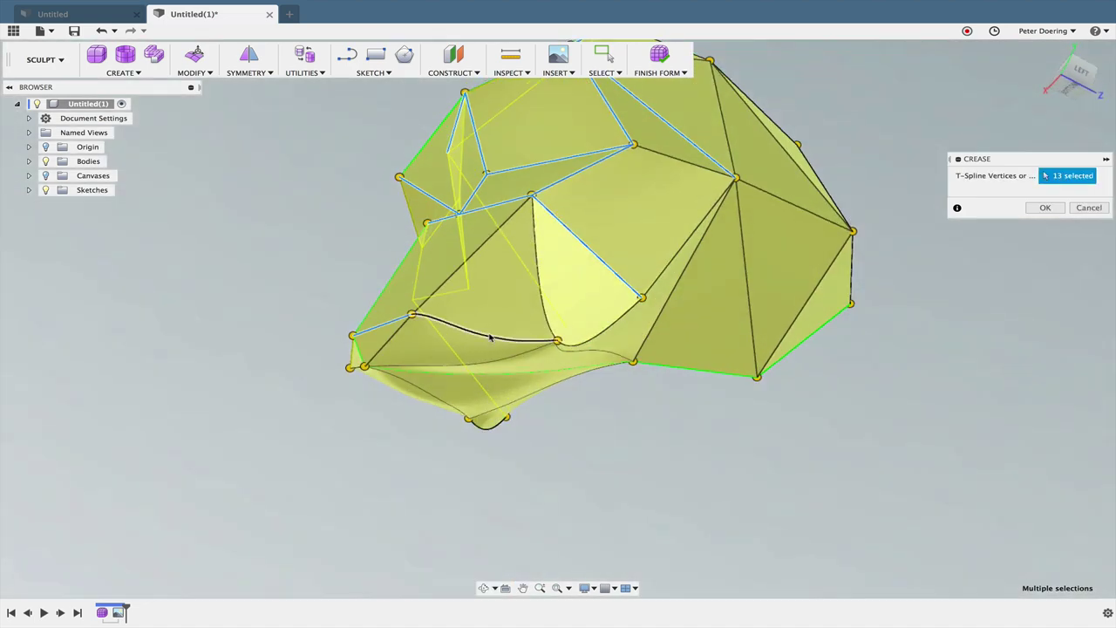
click(490, 338)
click(485, 373)
shift+middle_drag(625, 419, 569, 356)
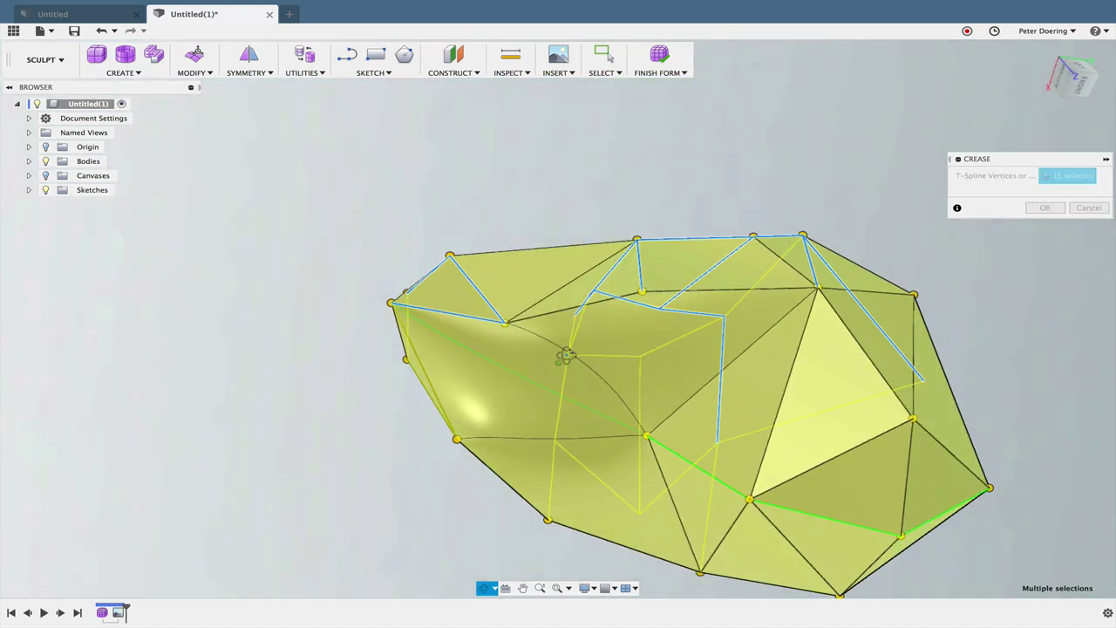
click(569, 356)
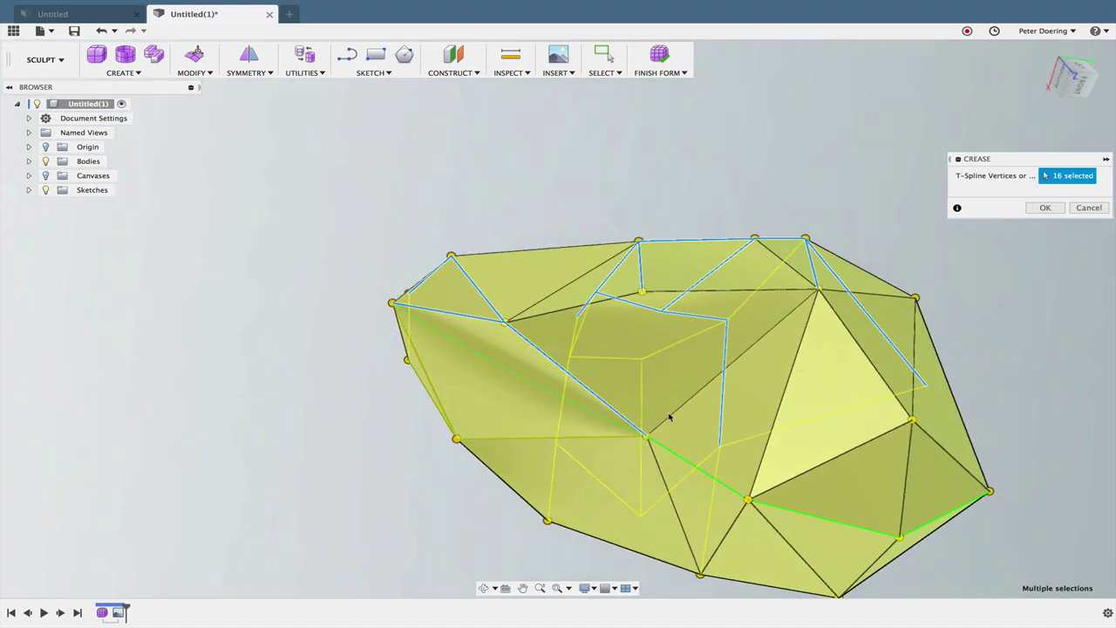
shift+middle_drag(775, 325, 596, 328)
click(606, 328)
shift+middle_drag(812, 378, 717, 307)
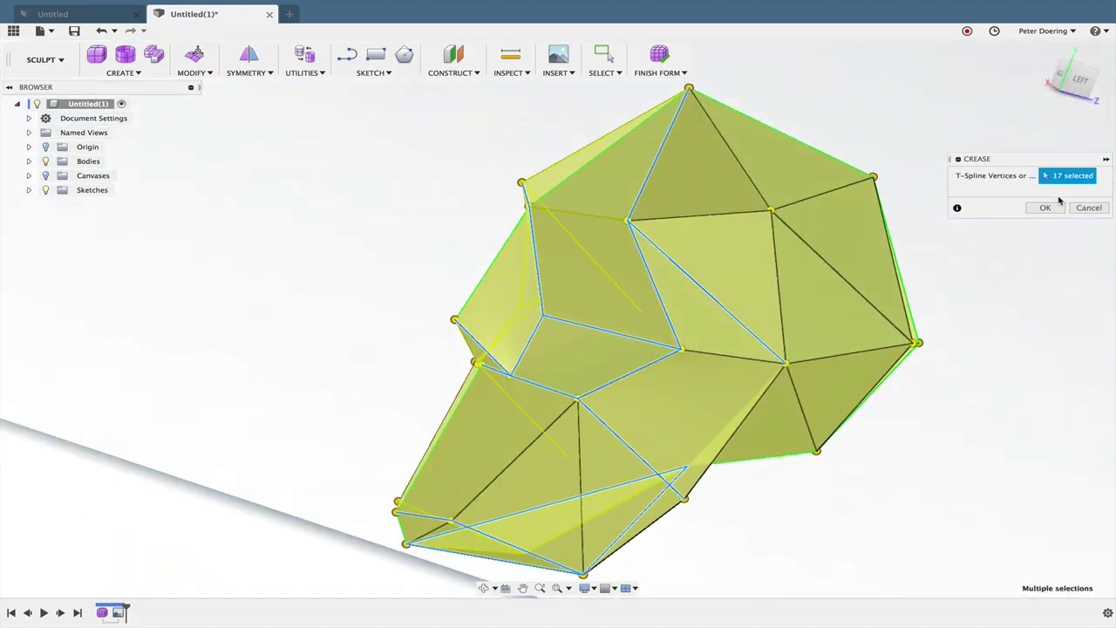
click(1047, 208)
shift+middle_drag(553, 439, 632, 222)
shift+middle_drag(1040, 62, 680, 131)
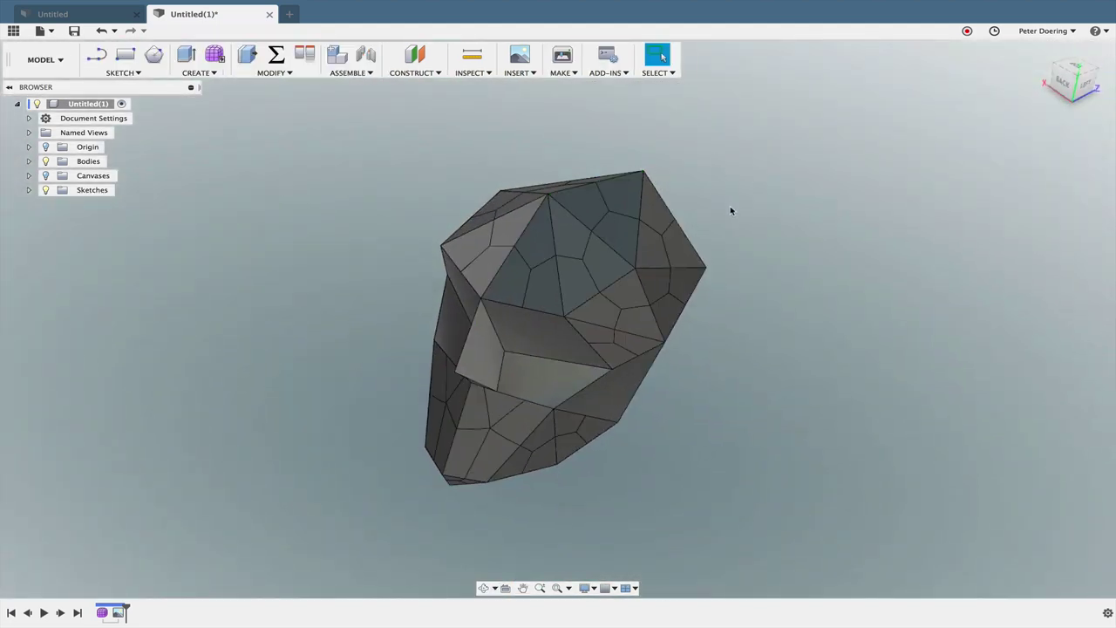
- Orbit, zoom and pan around the finished faceted skull body to inspect it
mouse_move(680, 219)
shift+middle_down()
mouse_move(721, 269)
mouse_move(744, 218)
mouse_move(735, 232)
mouse_move(683, 241)
mouse_move(753, 244)
mouse_move(779, 232)
mouse_move(758, 222)
mouse_move(720, 259)
mouse_move(703, 208)
mouse_move(689, 205)
shift+middle_up()
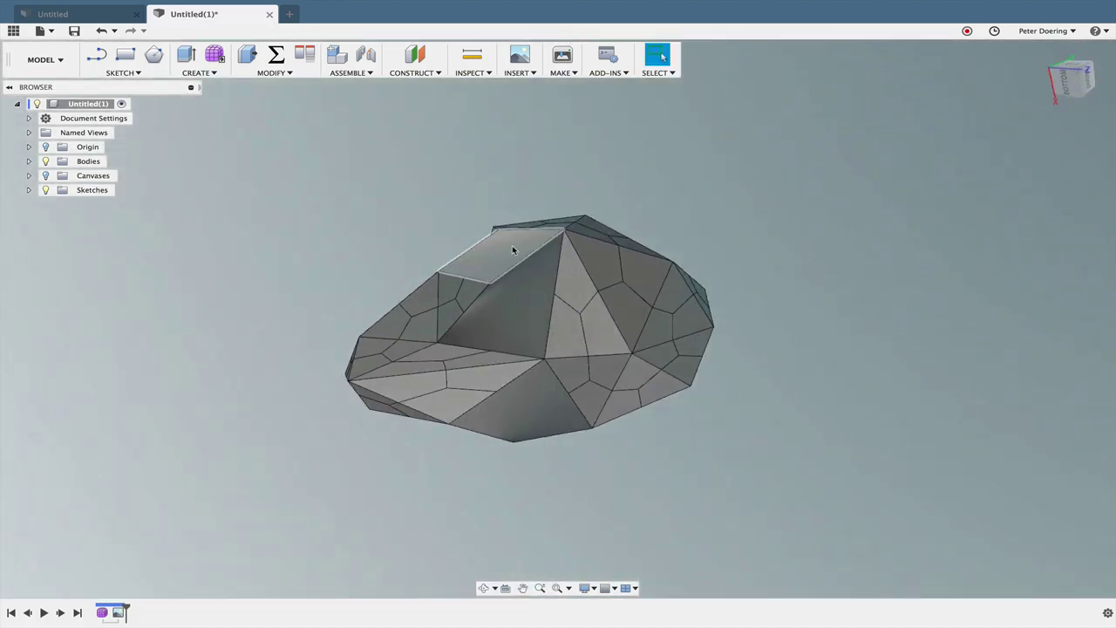
scroll(508, 256, up, 3)
shift+middle_drag(508, 256, 695, 361)
scroll(696, 362, up, 4)
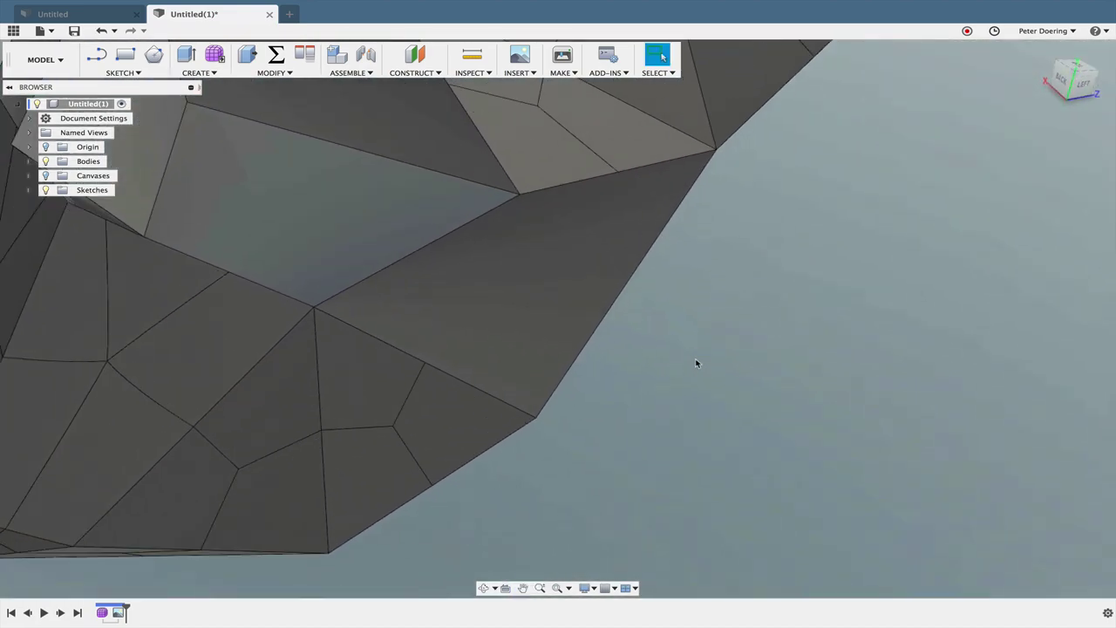
scroll(696, 363, down, 4)
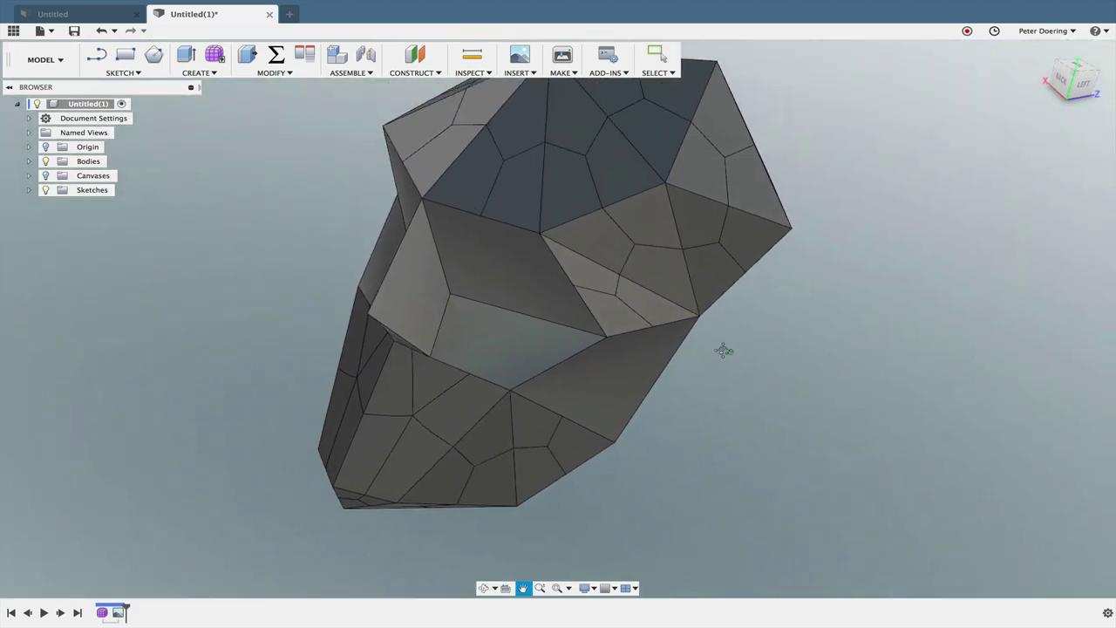
middle_drag(720, 351, 731, 379)
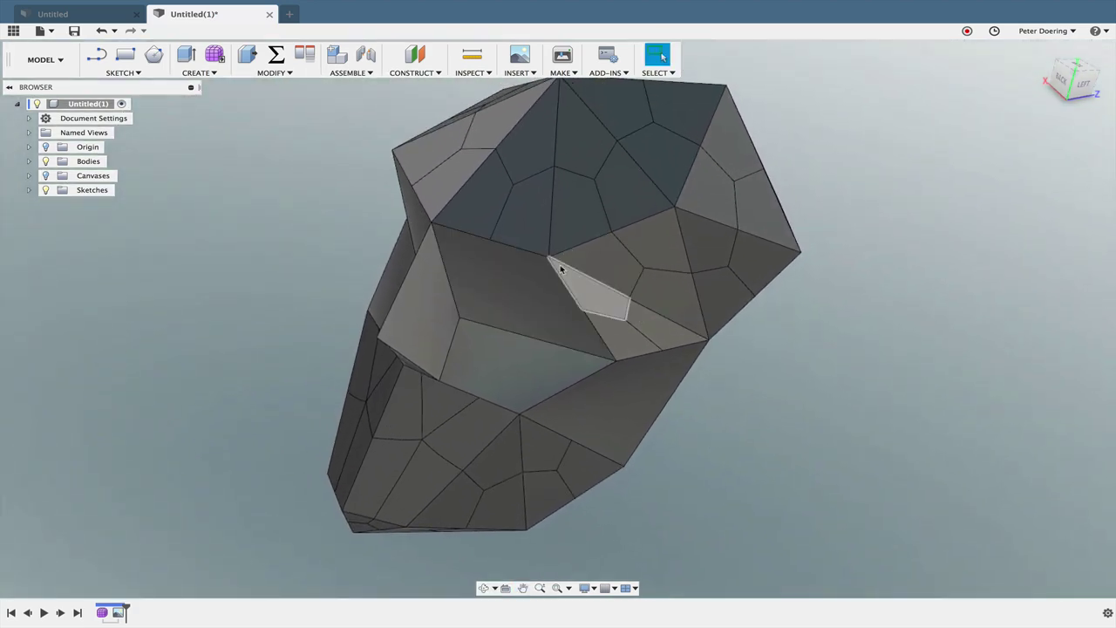
- Start a fillet and select the five edges meeting at the eye-socket corner
click(248, 55)
scroll(514, 225, up, 5)
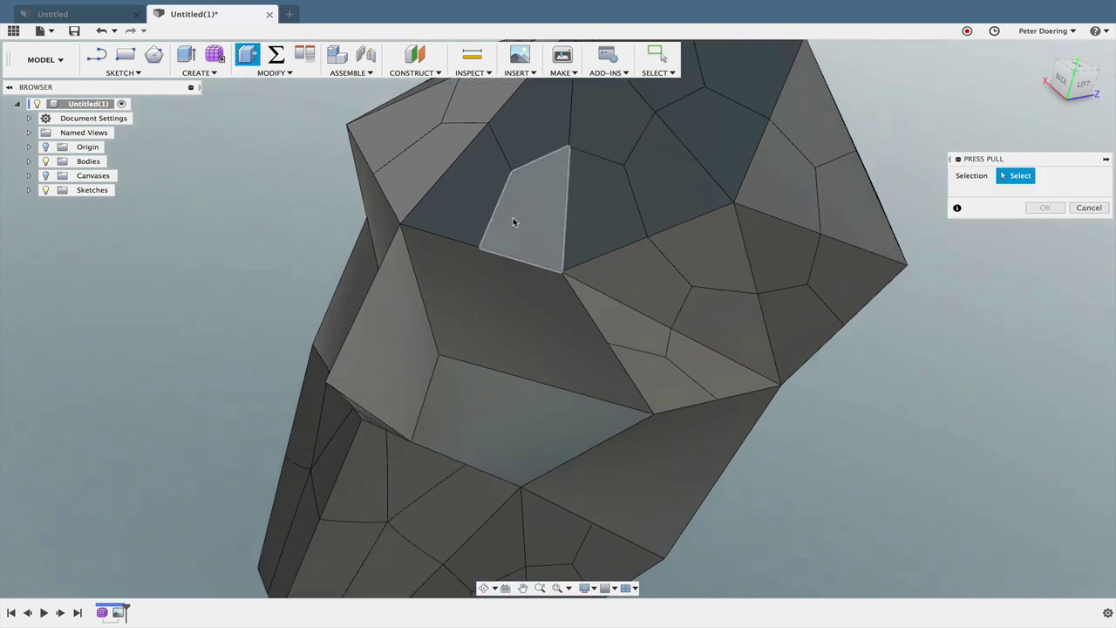
click(506, 265)
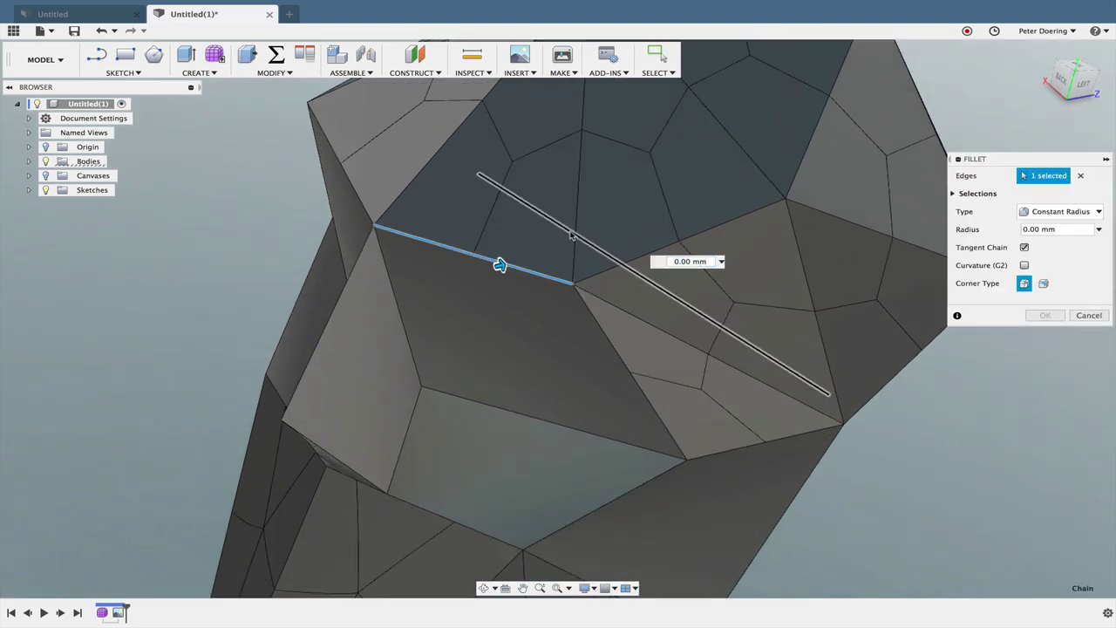
click(565, 234)
click(561, 227)
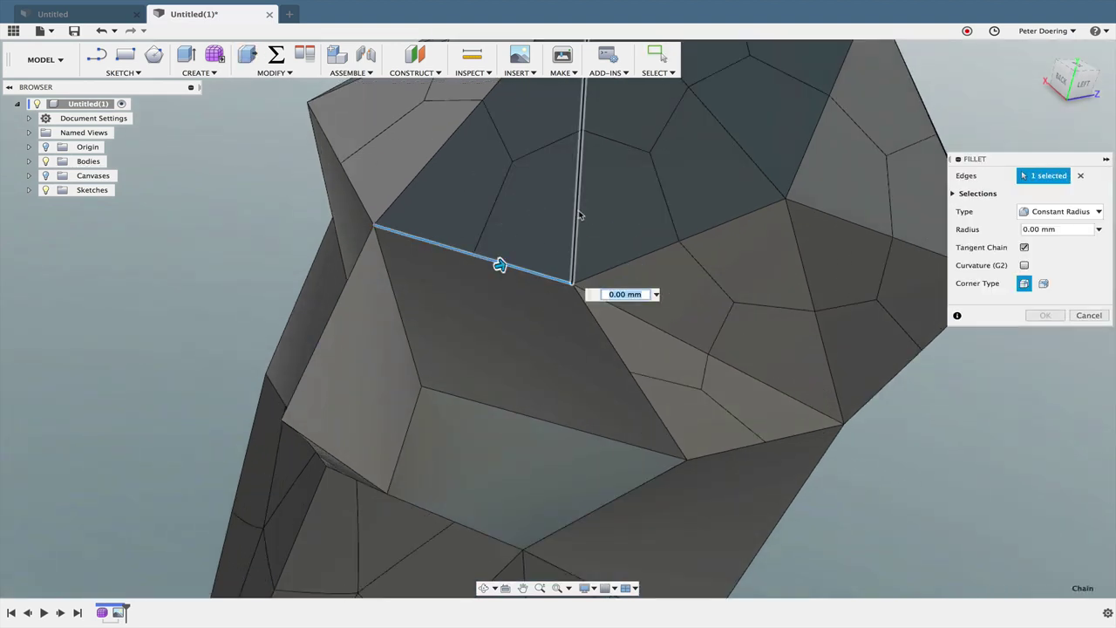
click(579, 213)
click(634, 262)
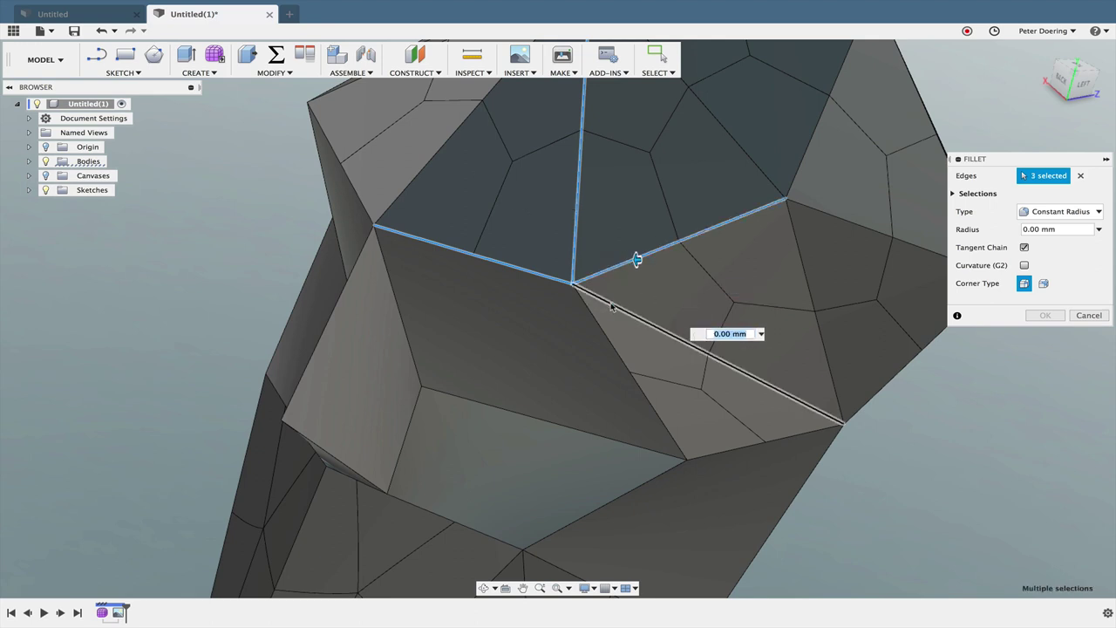
click(619, 302)
click(596, 321)
- Switch the fillet type to Chord Length with a 2.828 mm chord
middle_drag(860, 418, 822, 434)
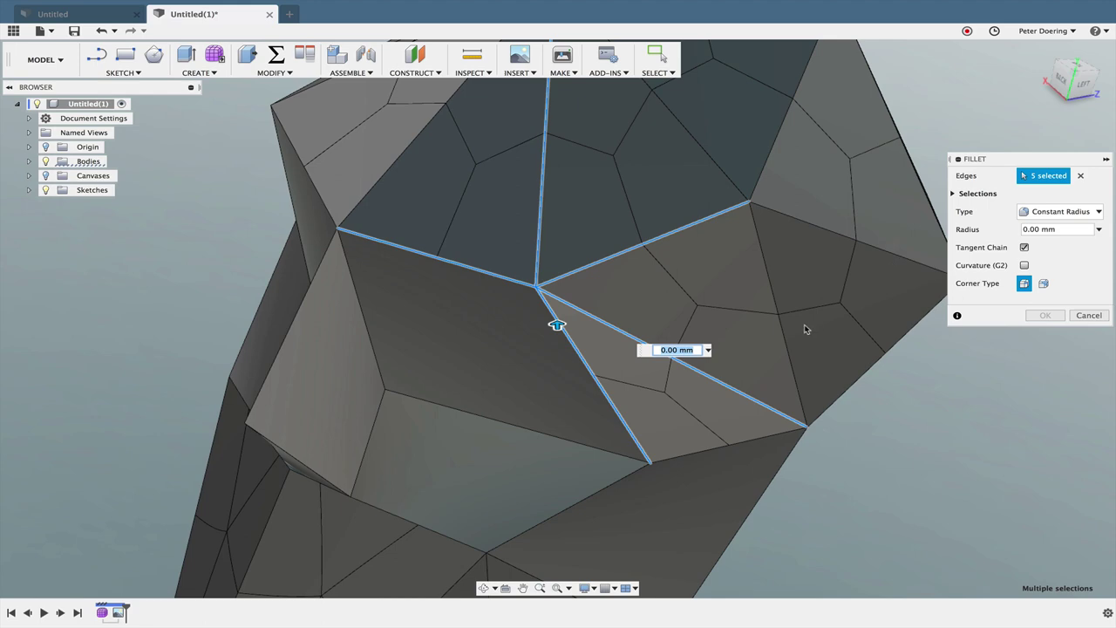
scroll(535, 292, up, 5)
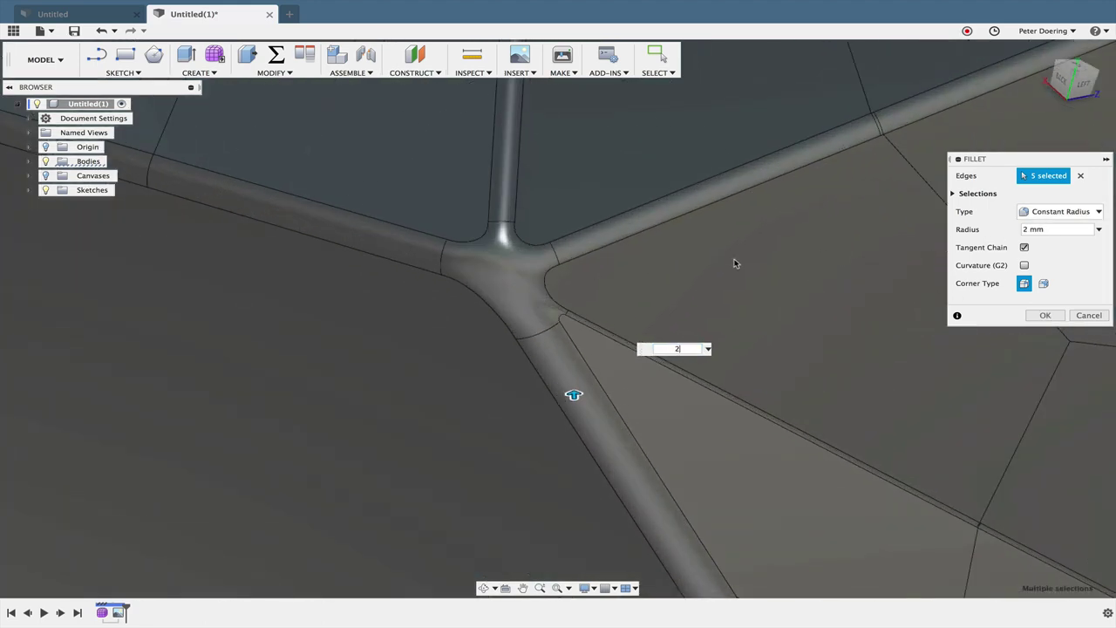
scroll(734, 263, down, 5)
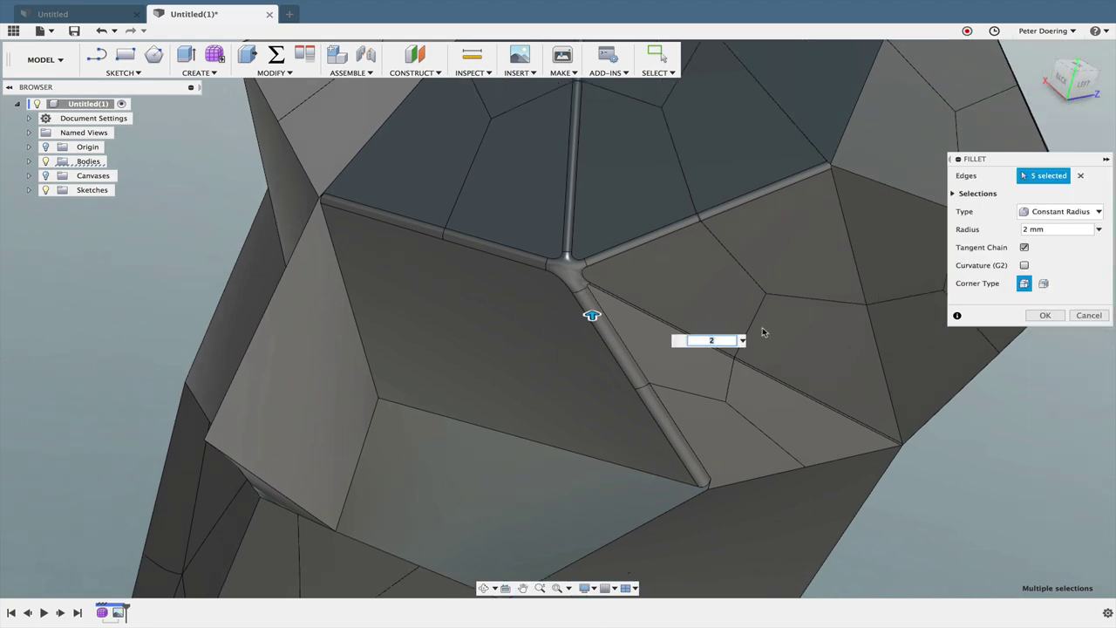
middle_drag(763, 332, 677, 339)
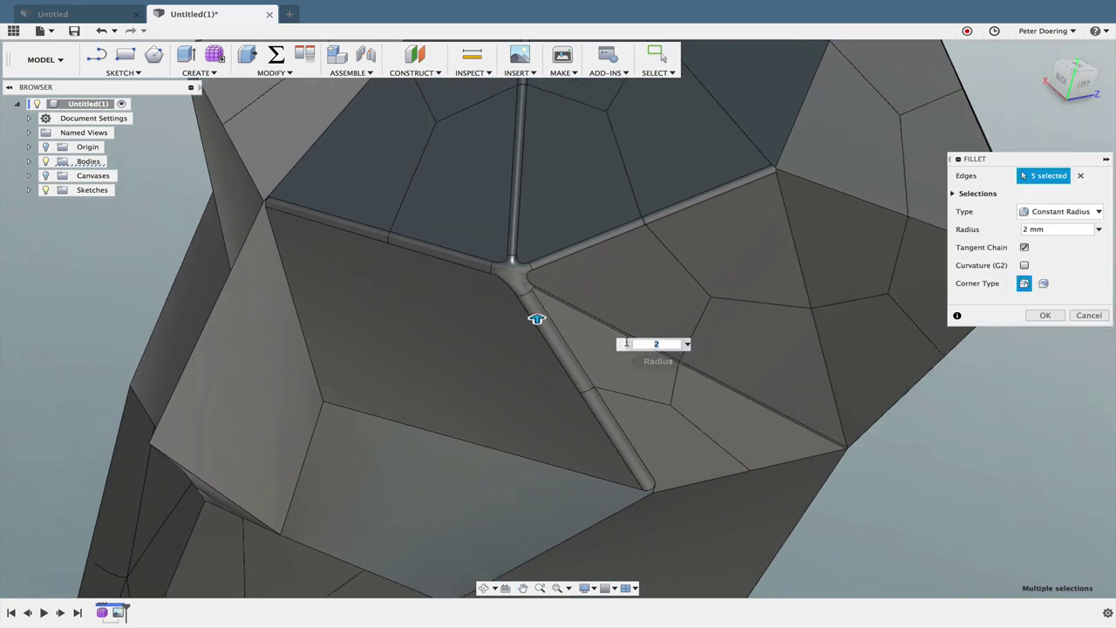
scroll(706, 365, up, 5)
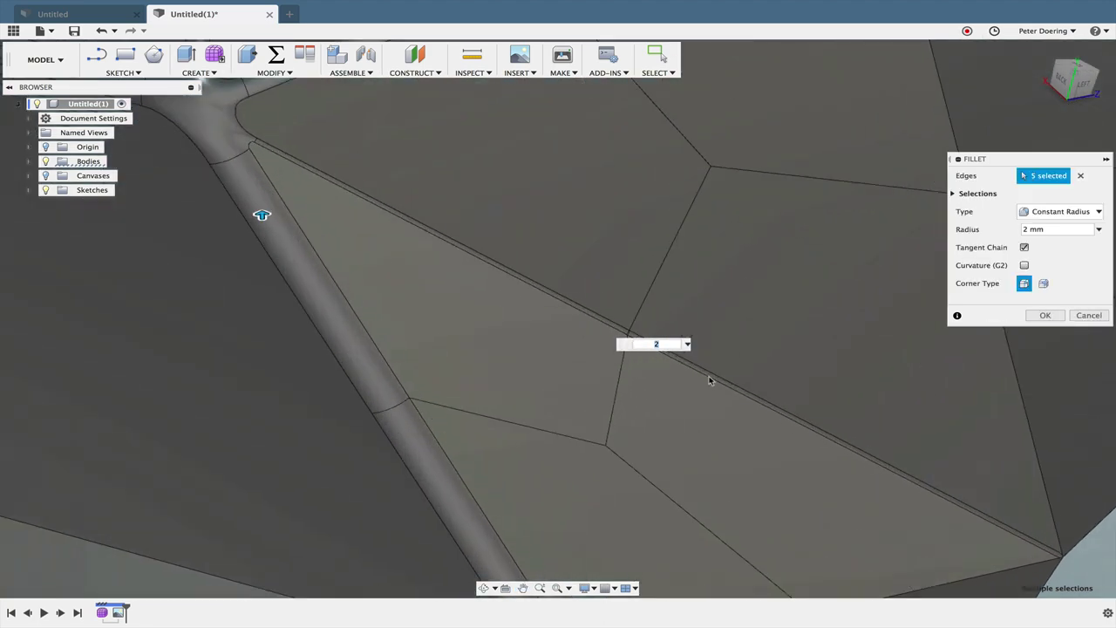
click(1058, 211)
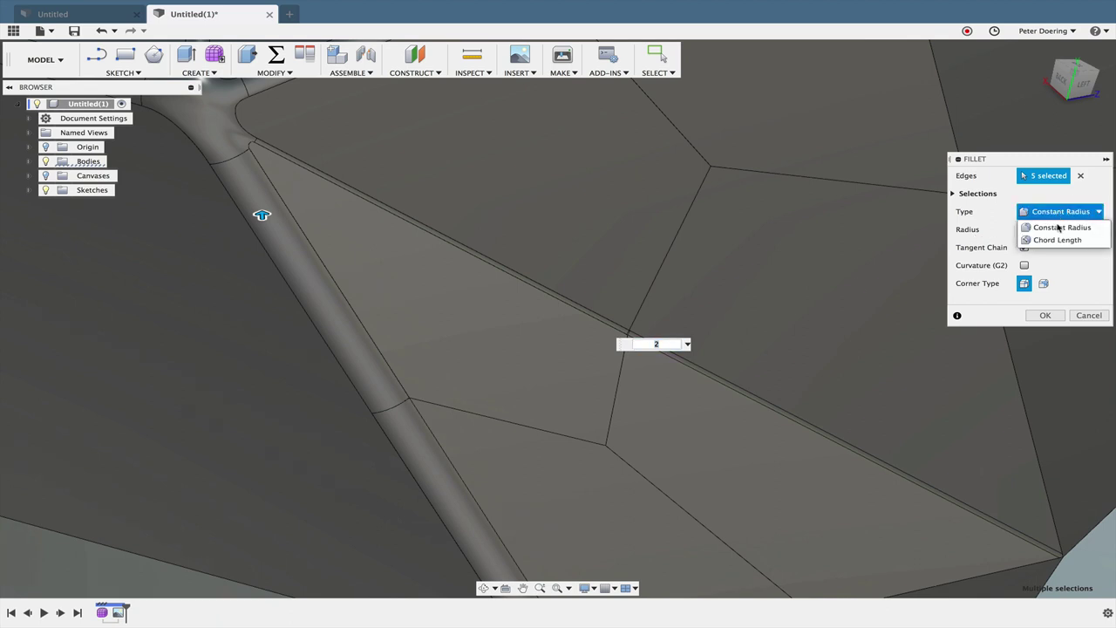
click(1009, 250)
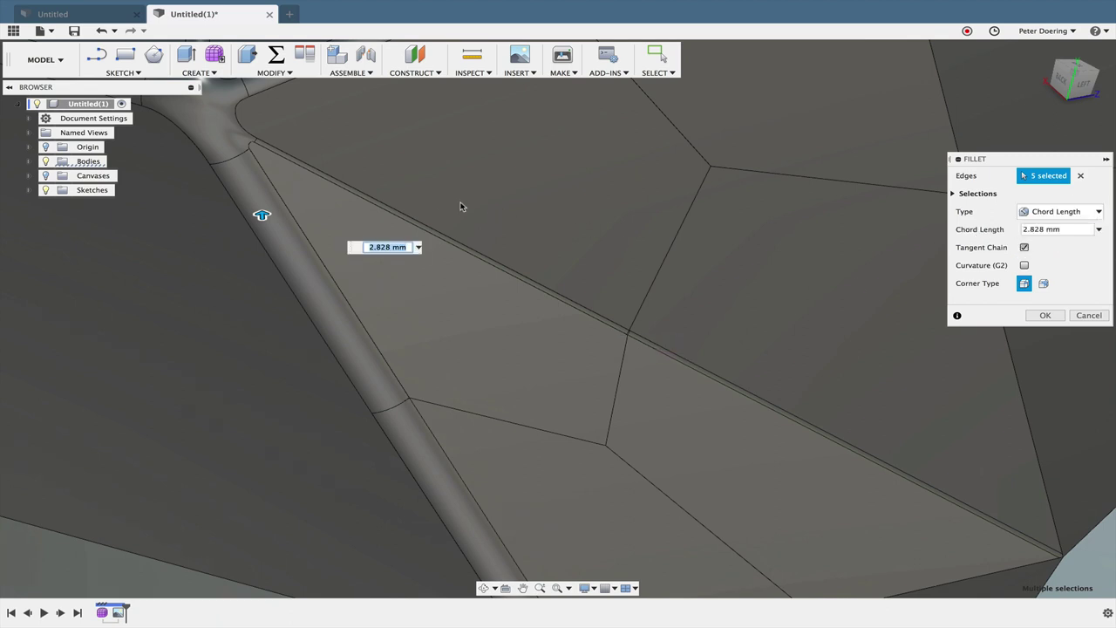
- Inspect the fillet preview, trying curvature continuity and turning it back off
scroll(460, 207, down, 4)
shift+middle_drag(463, 204, 391, 122)
scroll(407, 144, up, 3)
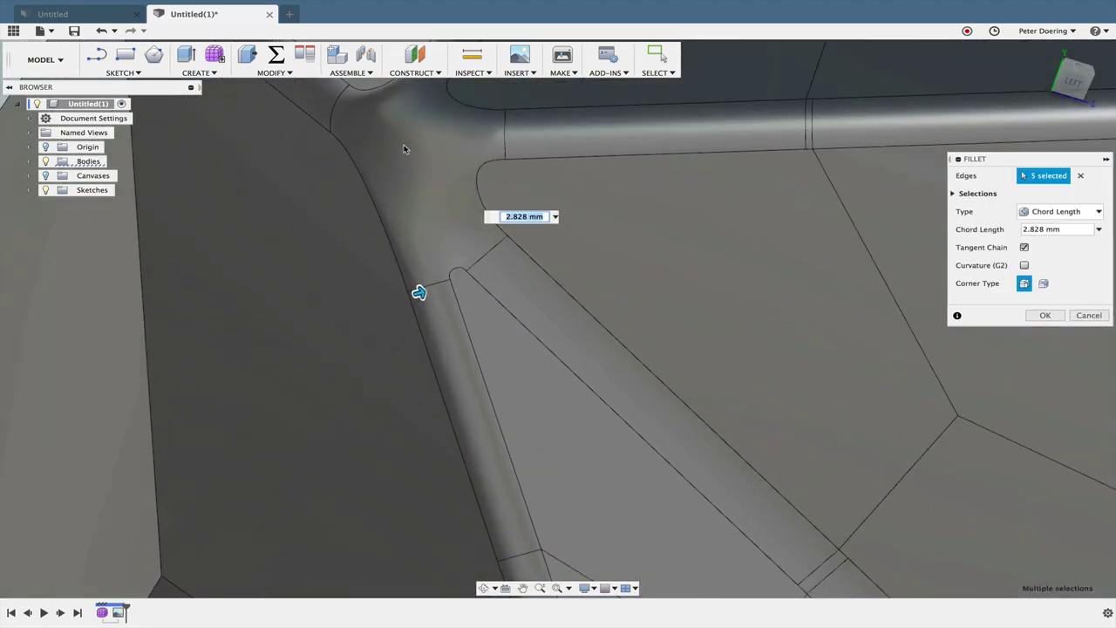
scroll(413, 179, down, 2)
scroll(421, 175, down, 6)
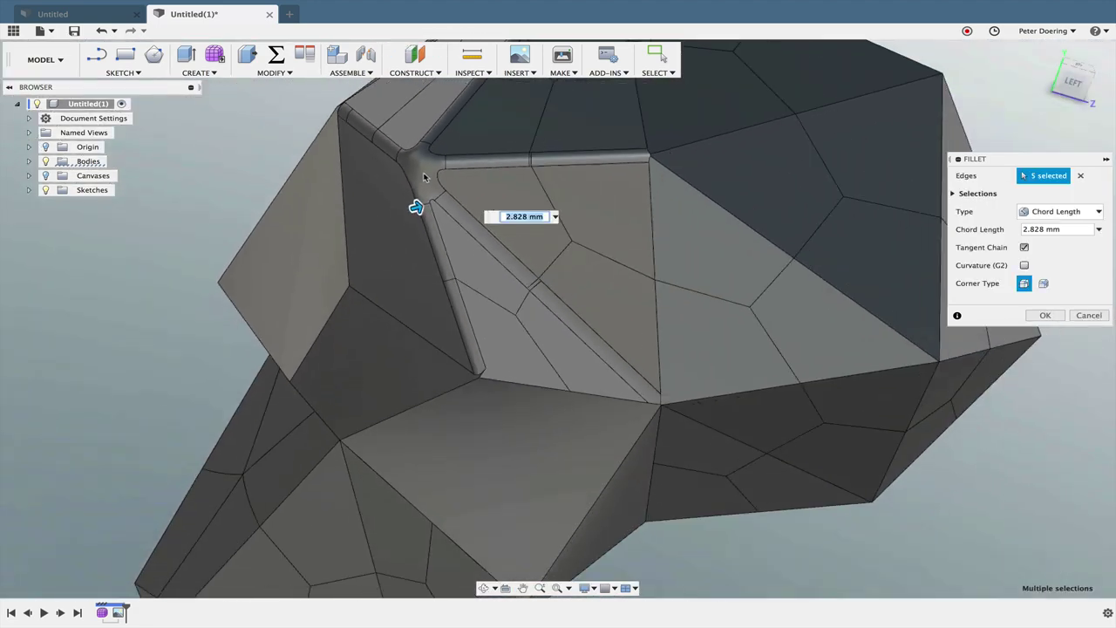
shift+middle_drag(452, 204, 473, 209)
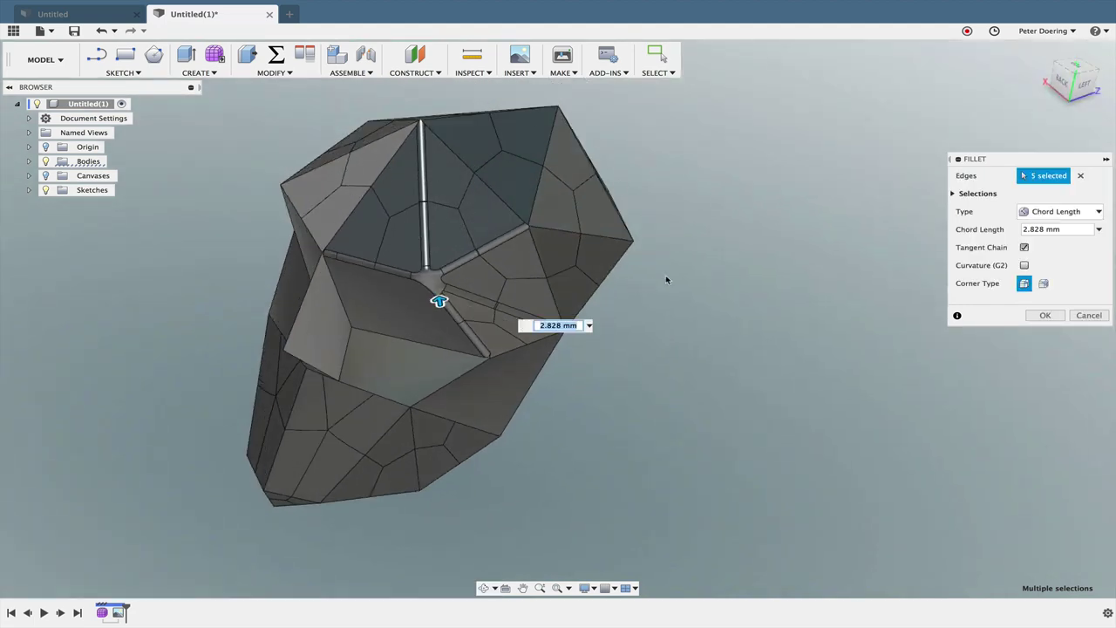
shift+middle_drag(666, 279, 688, 325)
scroll(470, 261, up, 10)
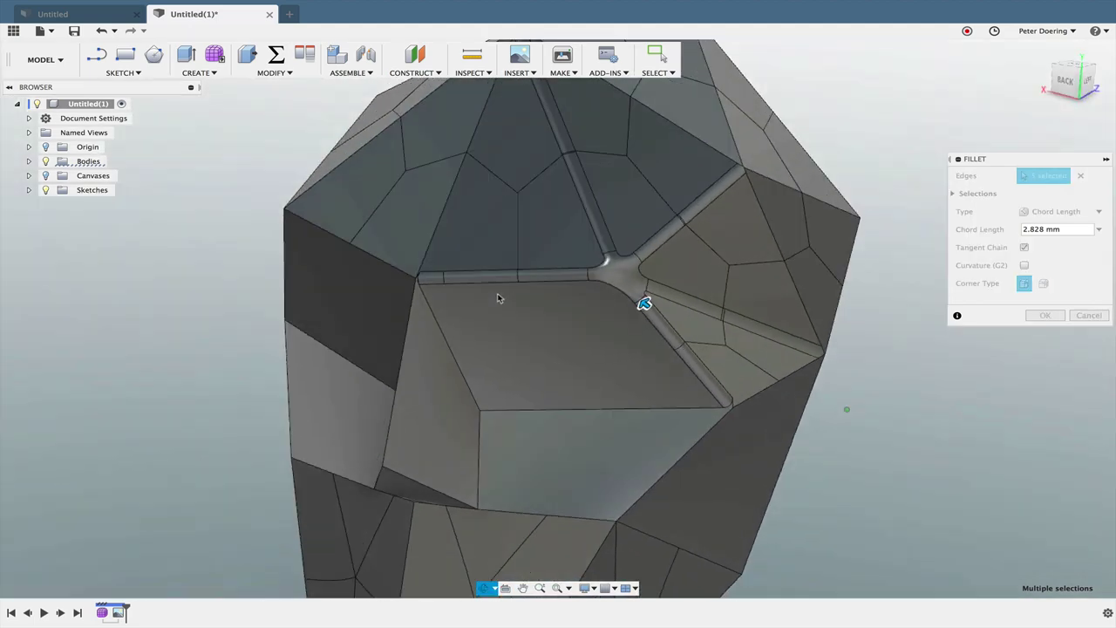
shift+middle_drag(498, 298, 921, 306)
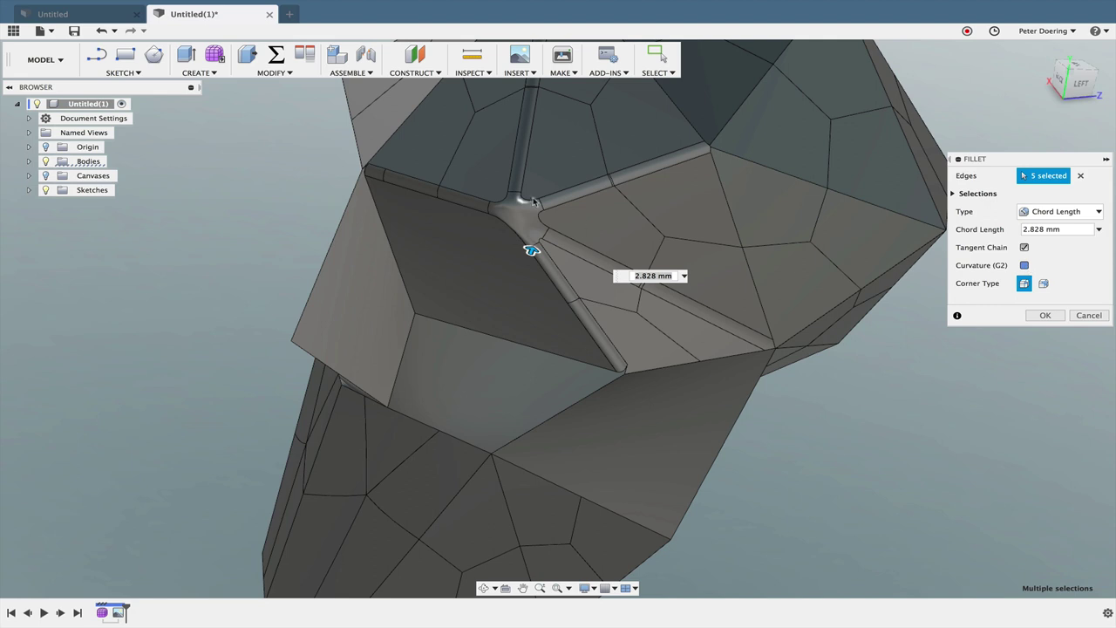
click(1025, 265)
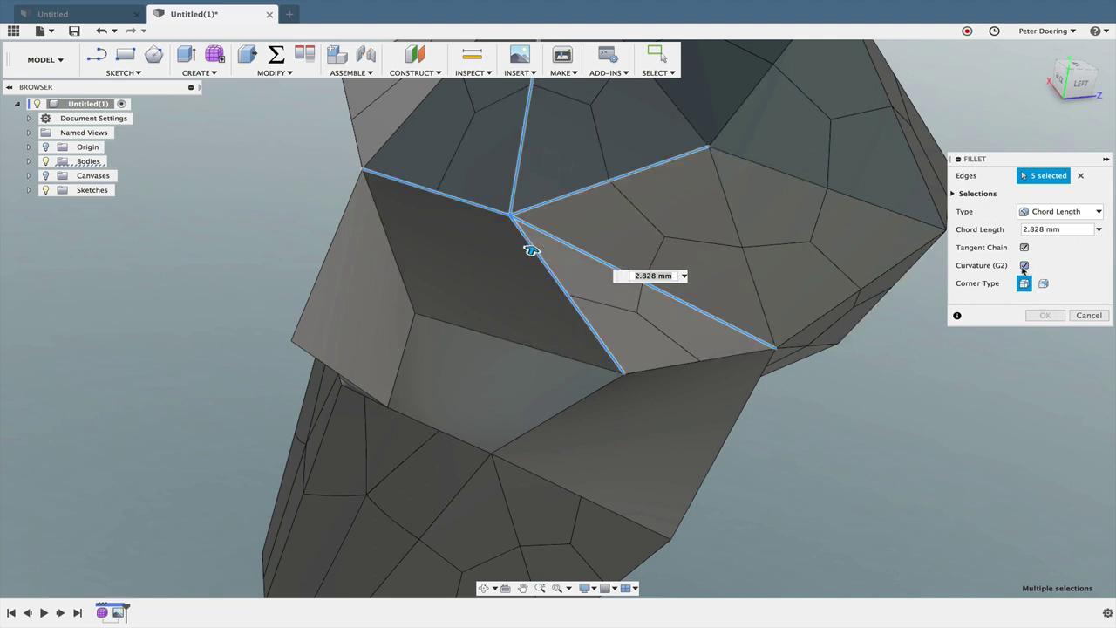
click(1033, 265)
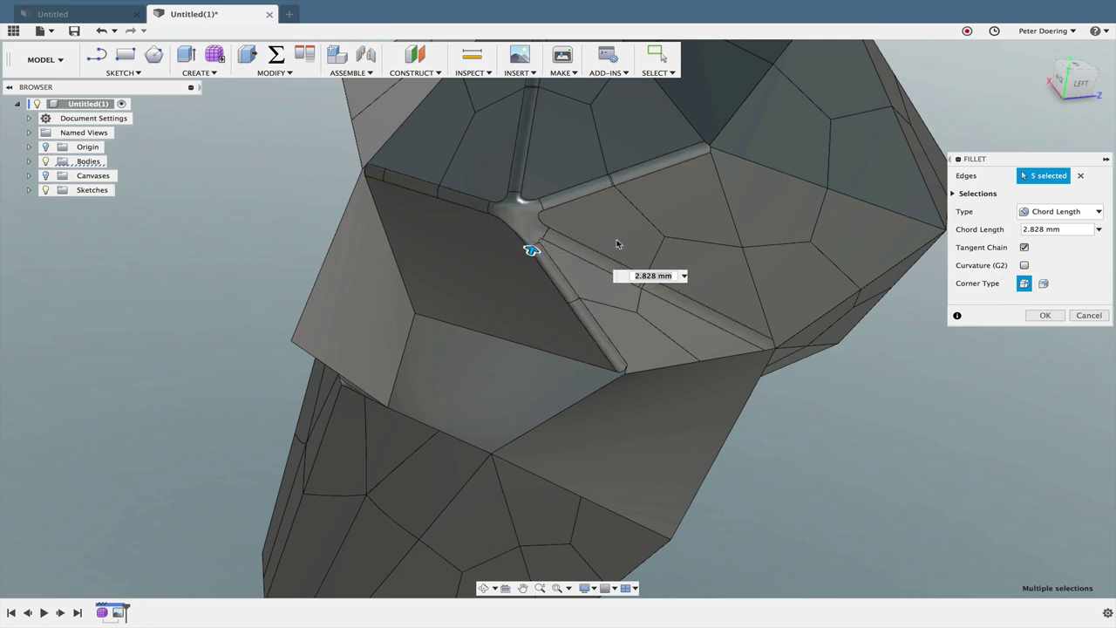
- Commit the 2.828 mm chord-length fillet on the five edges
scroll(617, 244, down, 3)
scroll(471, 214, up, 4)
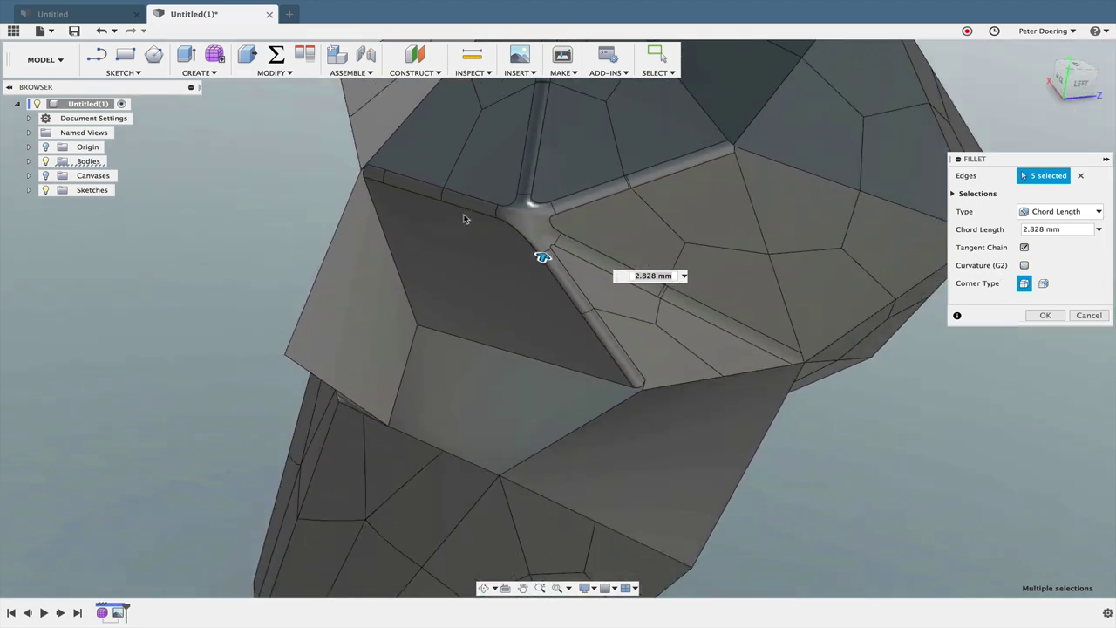
scroll(464, 219, down, 3)
shift+middle_drag(471, 225, 510, 236)
mouse_move(713, 258)
shift+middle_down()
mouse_move(686, 242)
mouse_move(710, 264)
shift+middle_up()
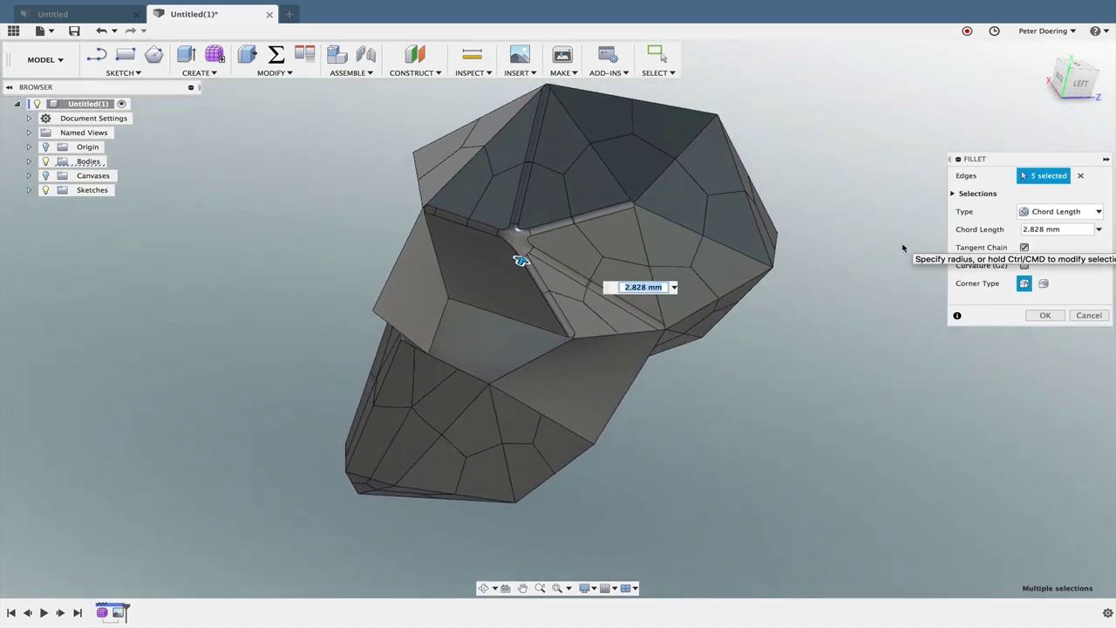
shift+middle_drag(899, 279, 955, 333)
key(Return)
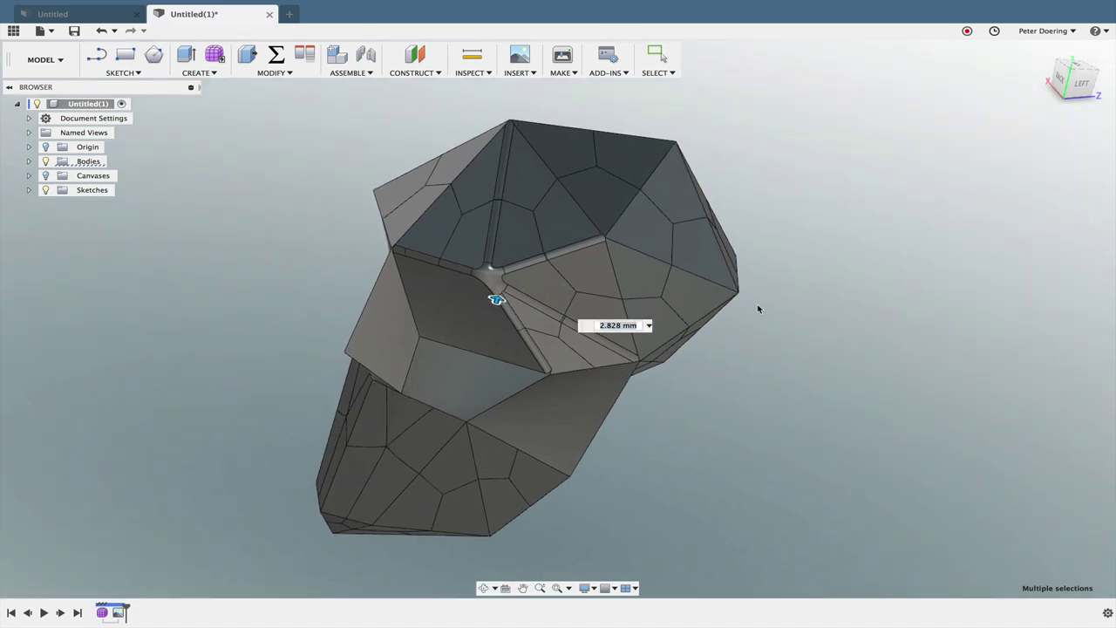
shift+middle_drag(696, 309, 274, 430)
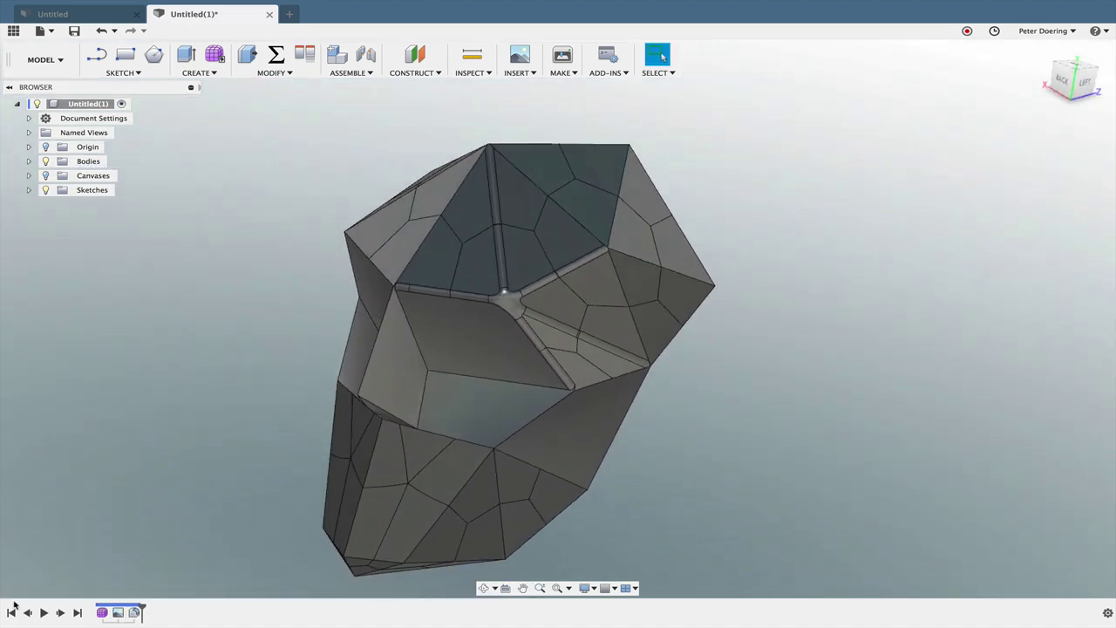
- Delete the Fillet feature from the timeline
right_click(135, 613)
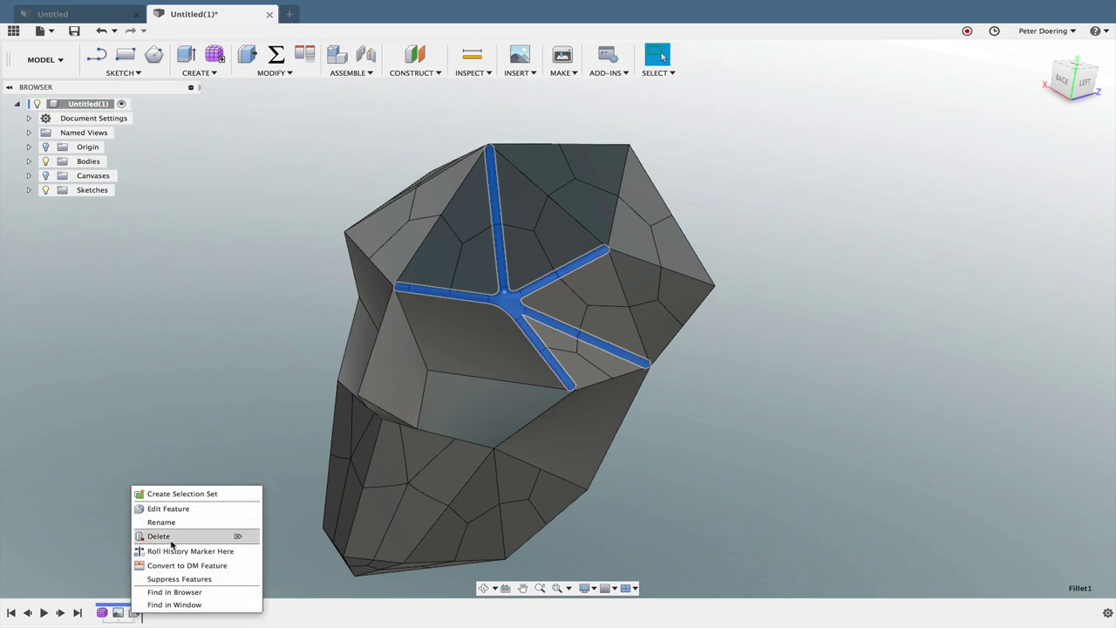
key(Delete)
shift+middle_drag(628, 449, 673, 324)
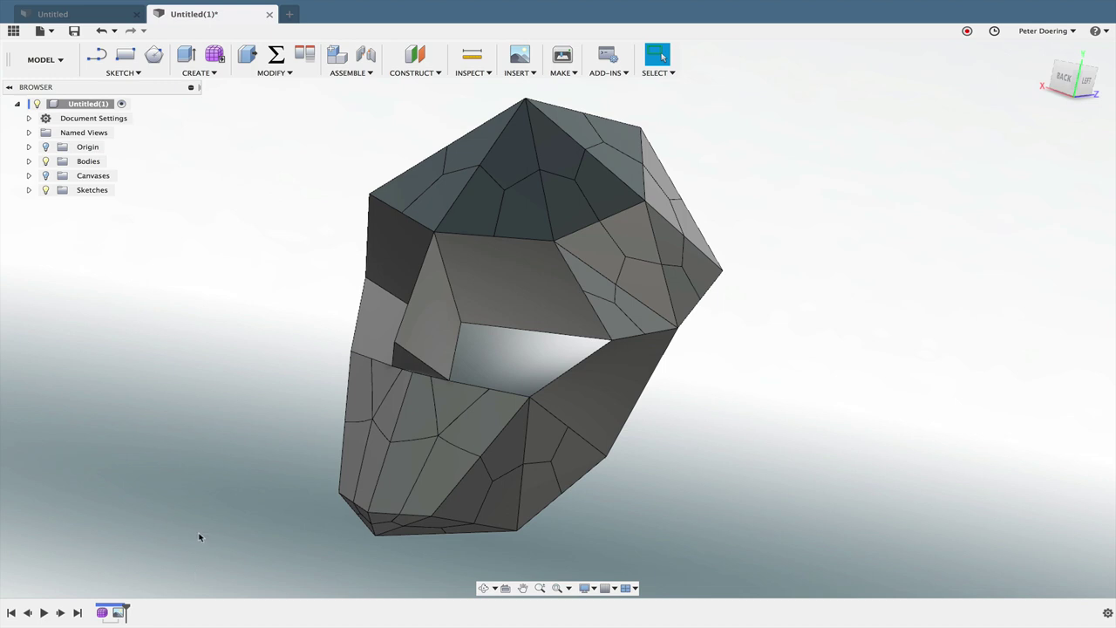
mouse_move(198, 536)
middle_down()
mouse_move(232, 591)
mouse_move(206, 599)
middle_up()
- Reopen the Form feature for editing in the Sculpt workspace, accepting the notice
click(101, 613)
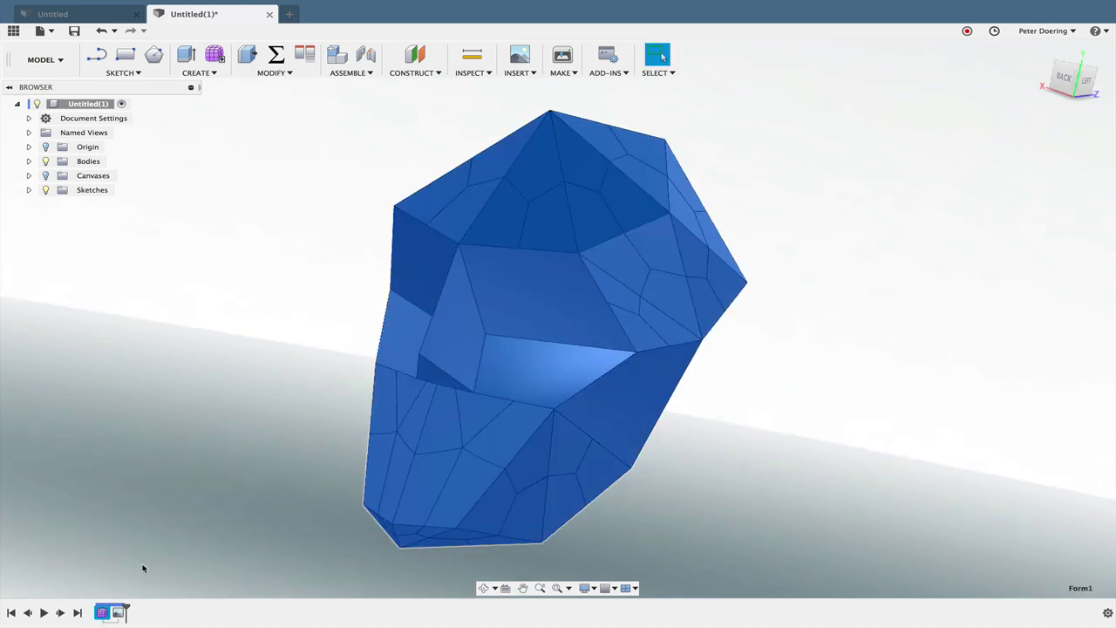
click(94, 613)
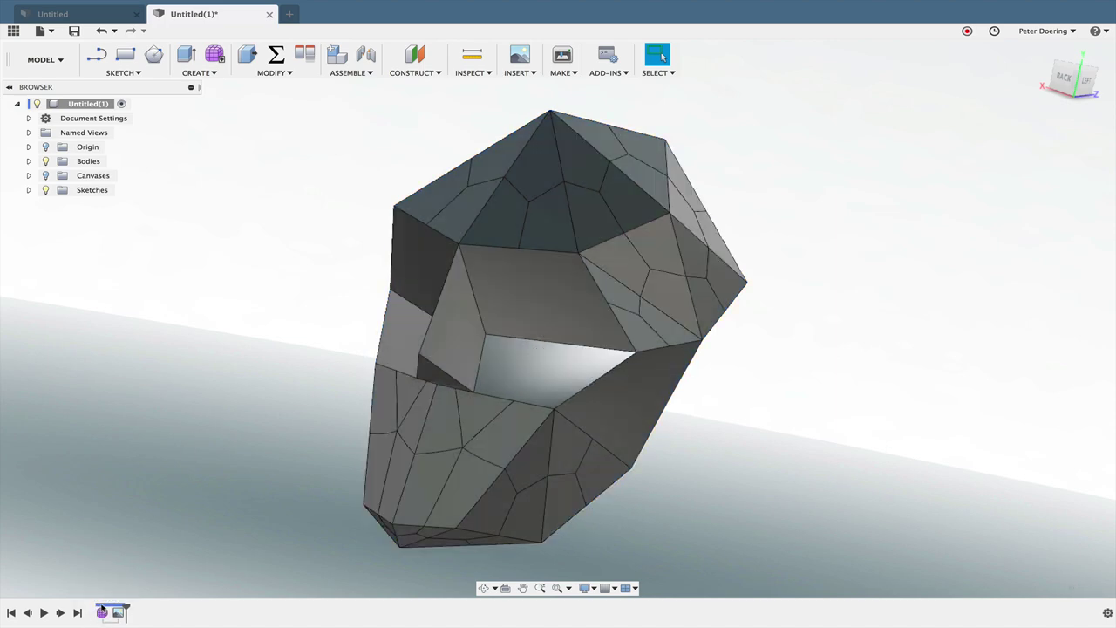
click(102, 612)
right_click(102, 614)
click(144, 508)
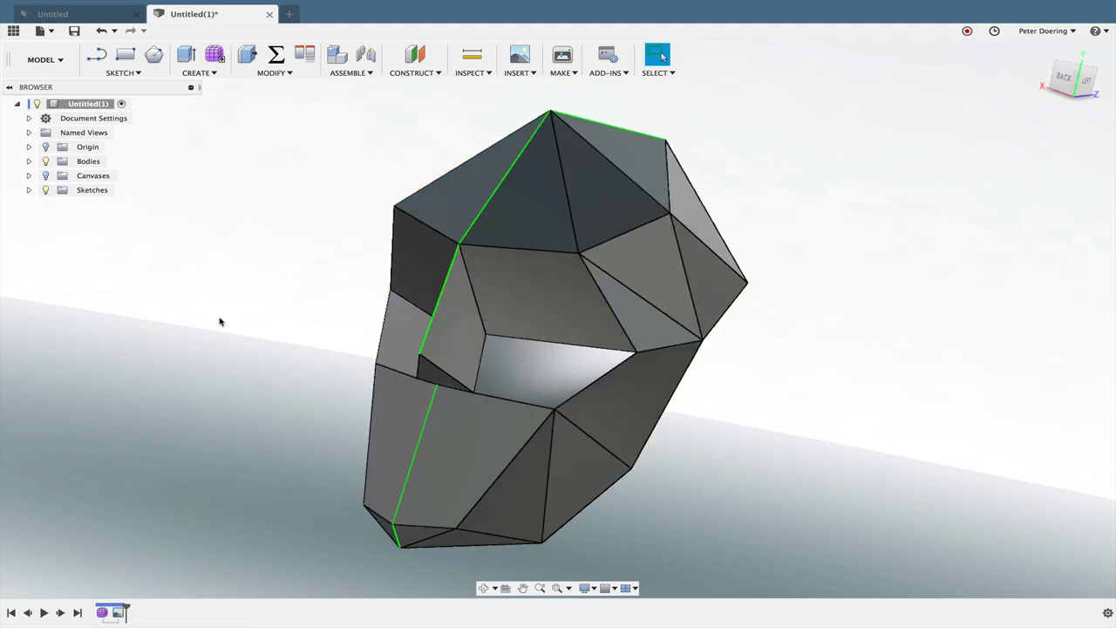
click(650, 339)
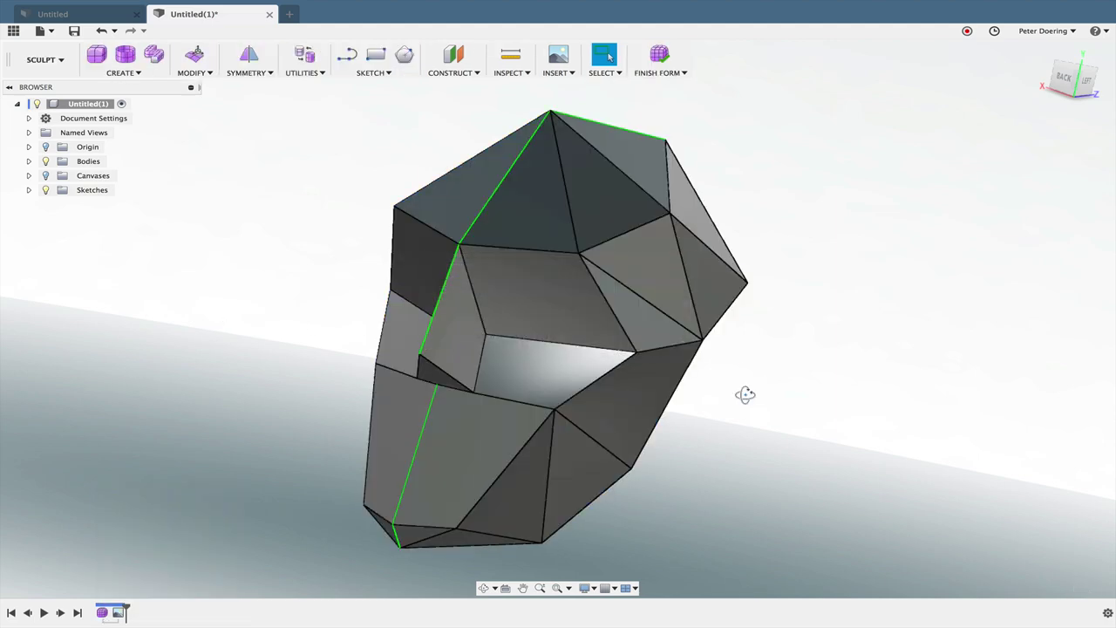
- Save Body4's control frame to the Desktop as lowpolyhead.obj, replacing the existing file
mouse_move(745, 395)
shift+middle_down()
mouse_move(715, 378)
mouse_move(714, 394)
shift+middle_up()
drag(733, 392, 776, 377)
key(Escape)
click(28, 162)
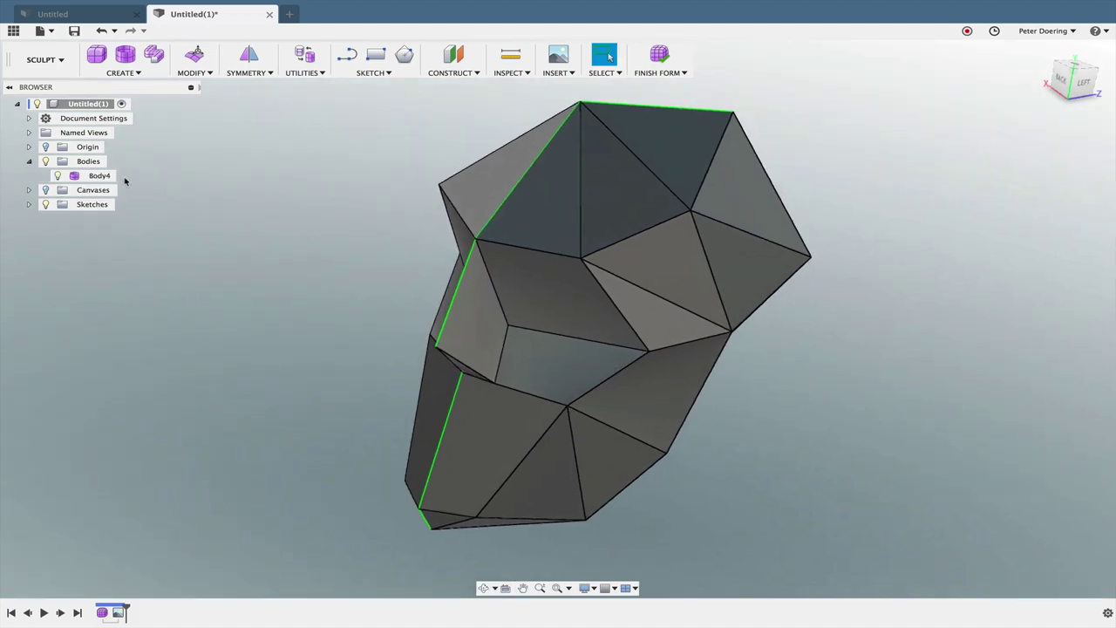
right_click(96, 178)
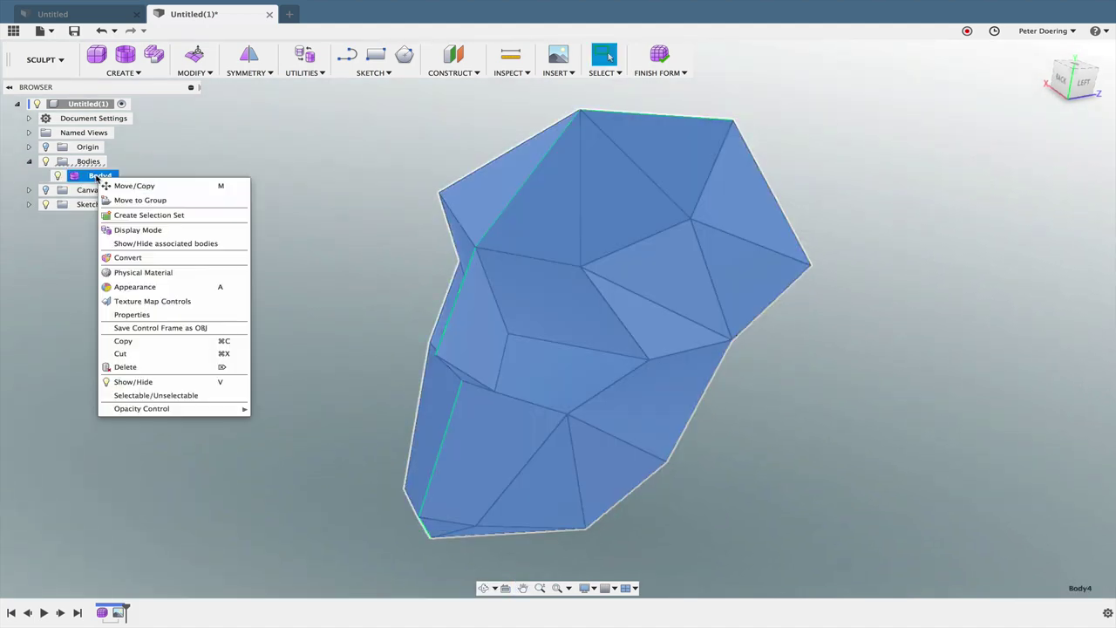
click(184, 328)
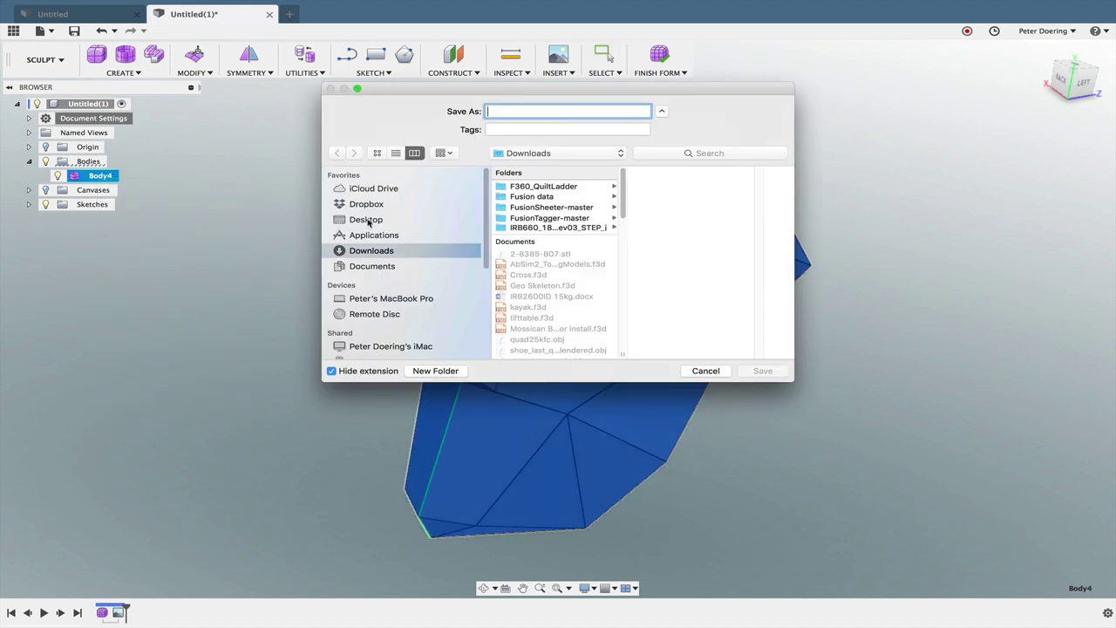
click(366, 220)
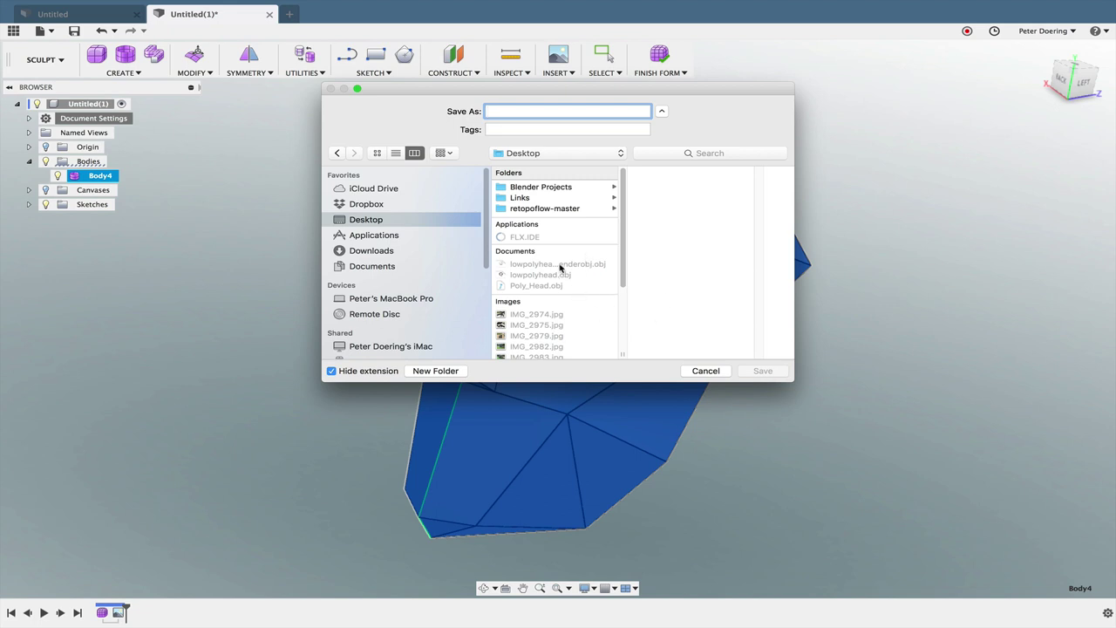
click(538, 276)
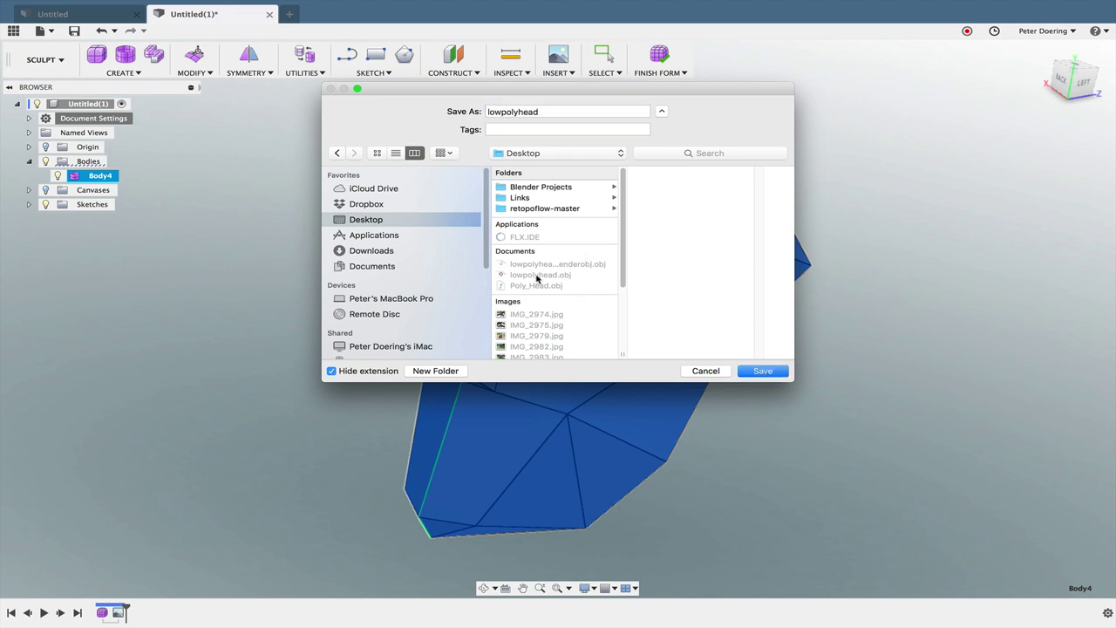
click(771, 375)
click(654, 167)
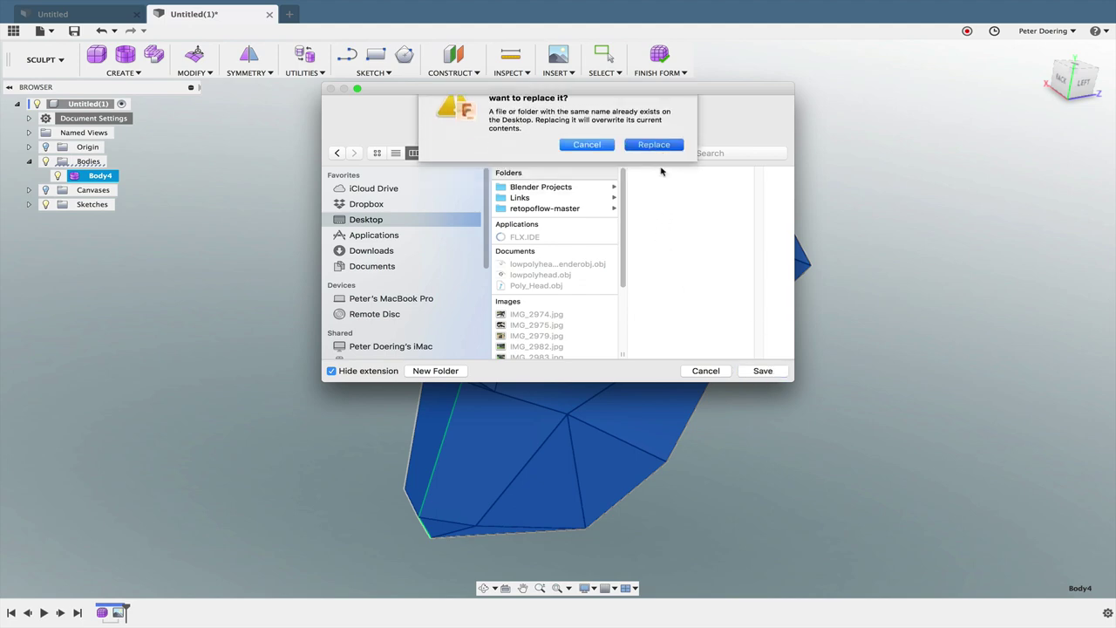
- Deselect Body4, check the sculpt body's shape, and finish the form
shift+middle_drag(864, 326, 823, 339)
click(803, 387)
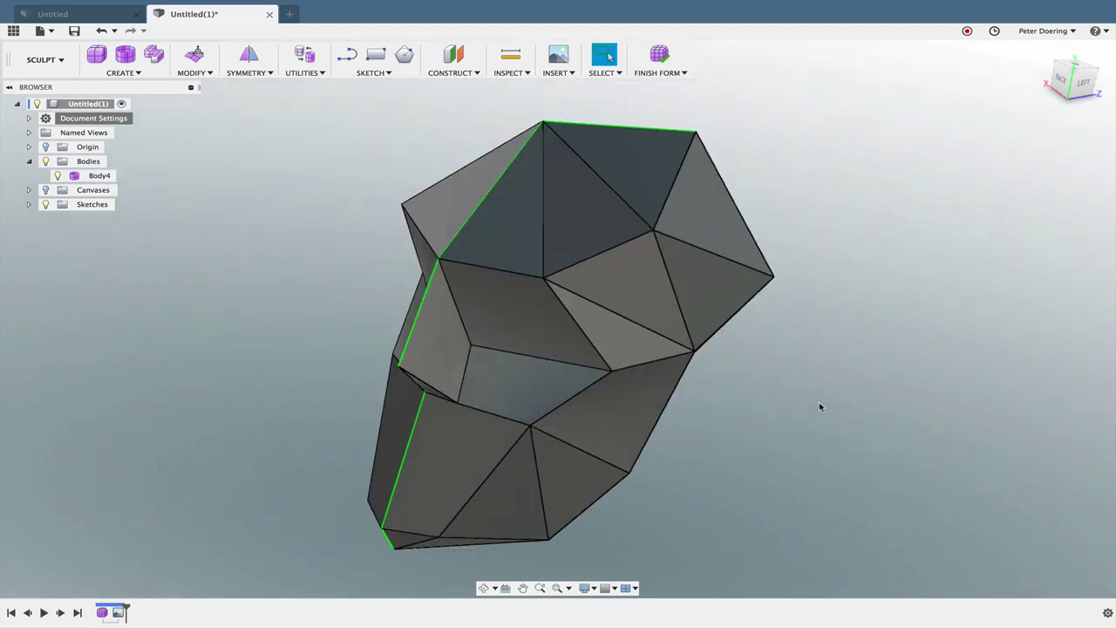
mouse_move(819, 407)
shift+middle_down()
mouse_move(762, 402)
mouse_move(820, 399)
mouse_move(793, 410)
shift+middle_up()
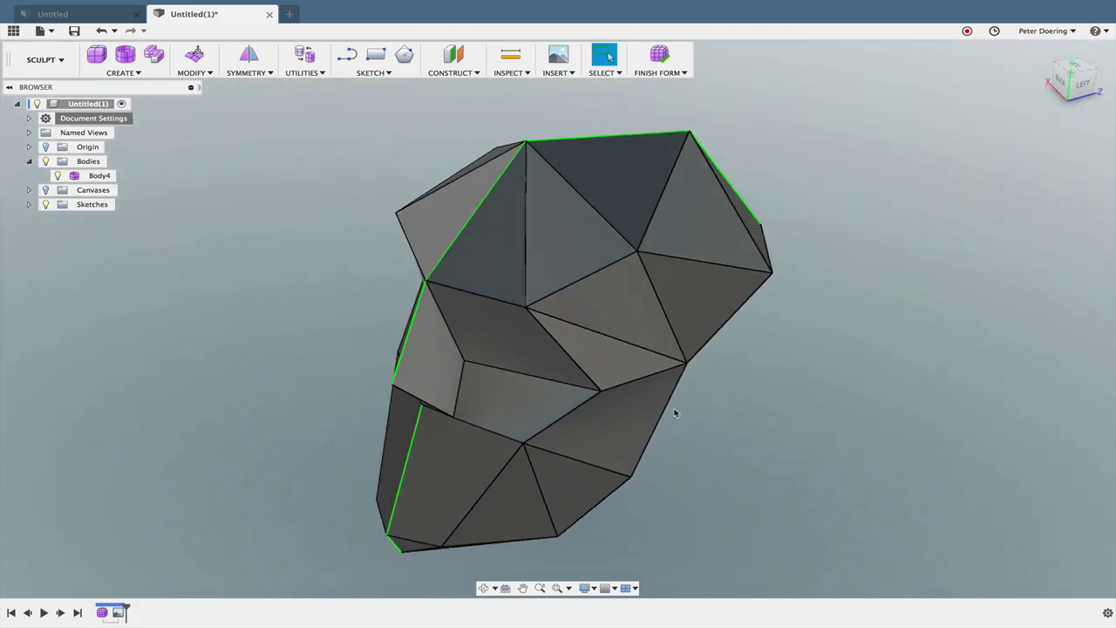
mouse_move(675, 413)
shift+middle_down()
mouse_move(685, 393)
mouse_move(676, 397)
shift+middle_up()
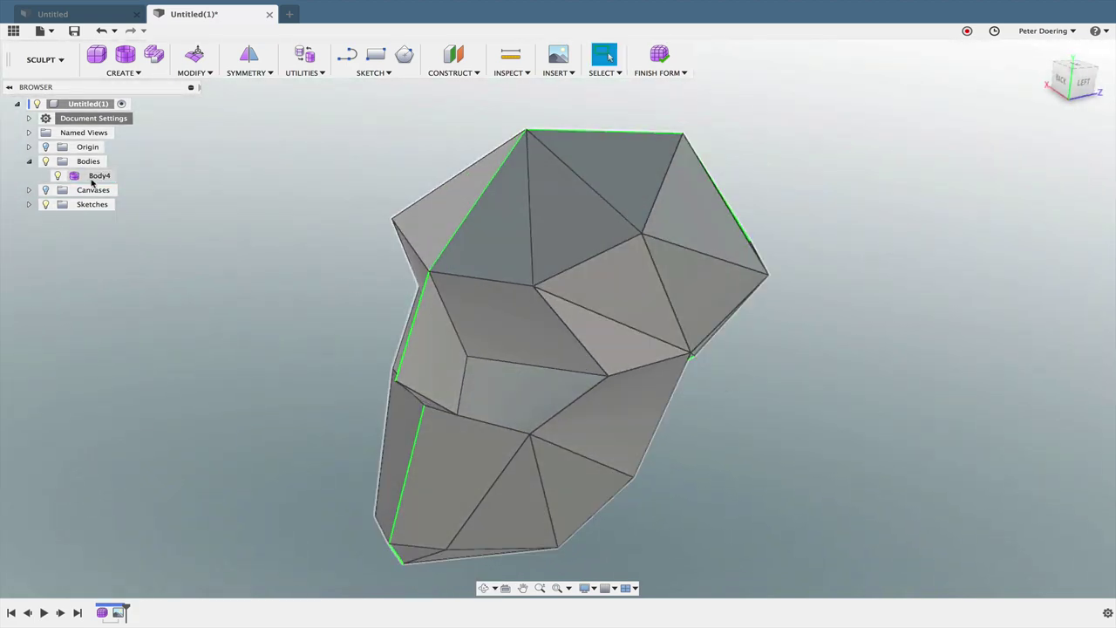
middle_drag(346, 218, 241, 184)
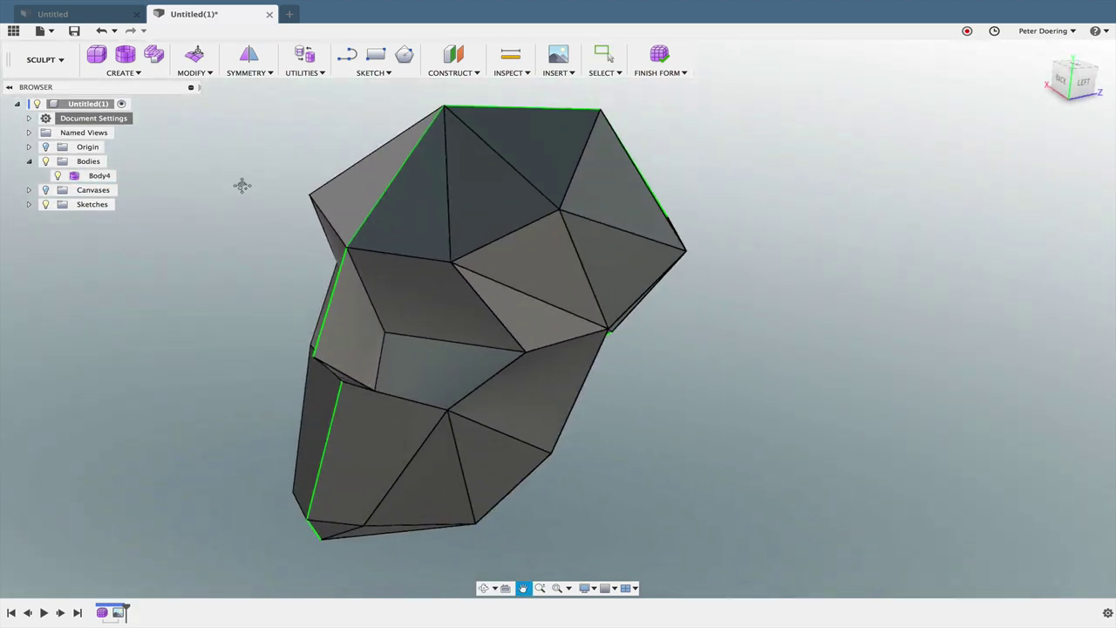
mouse_move(317, 179)
shift+middle_down()
mouse_move(326, 169)
mouse_move(299, 187)
mouse_move(438, 130)
shift+middle_up()
click(656, 59)
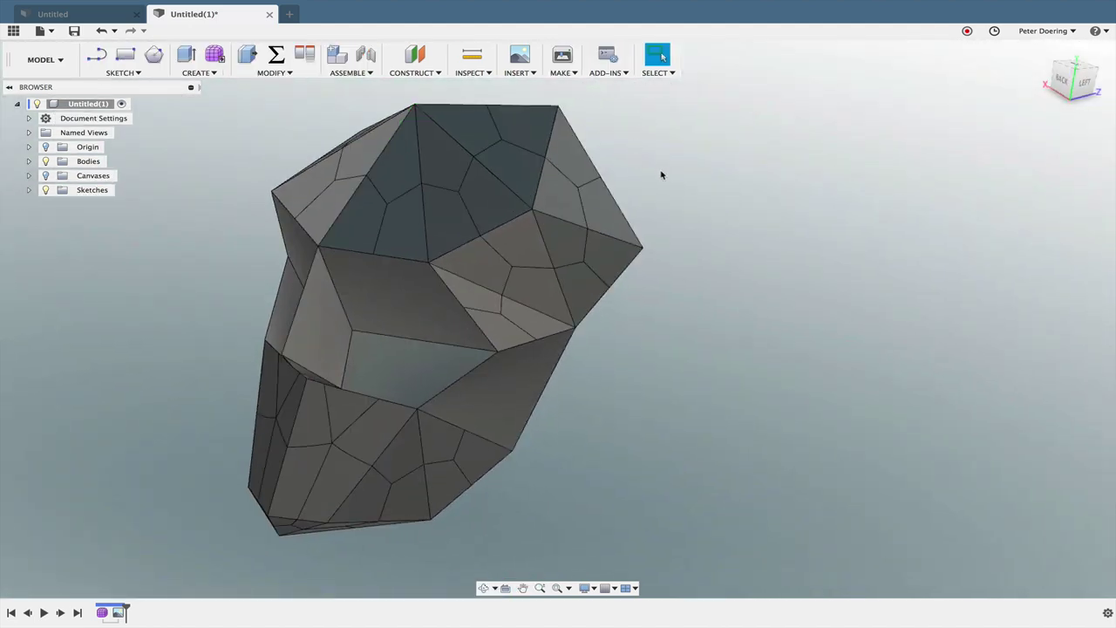
- Create a new design with design history capture turned off
click(291, 17)
right_click(93, 104)
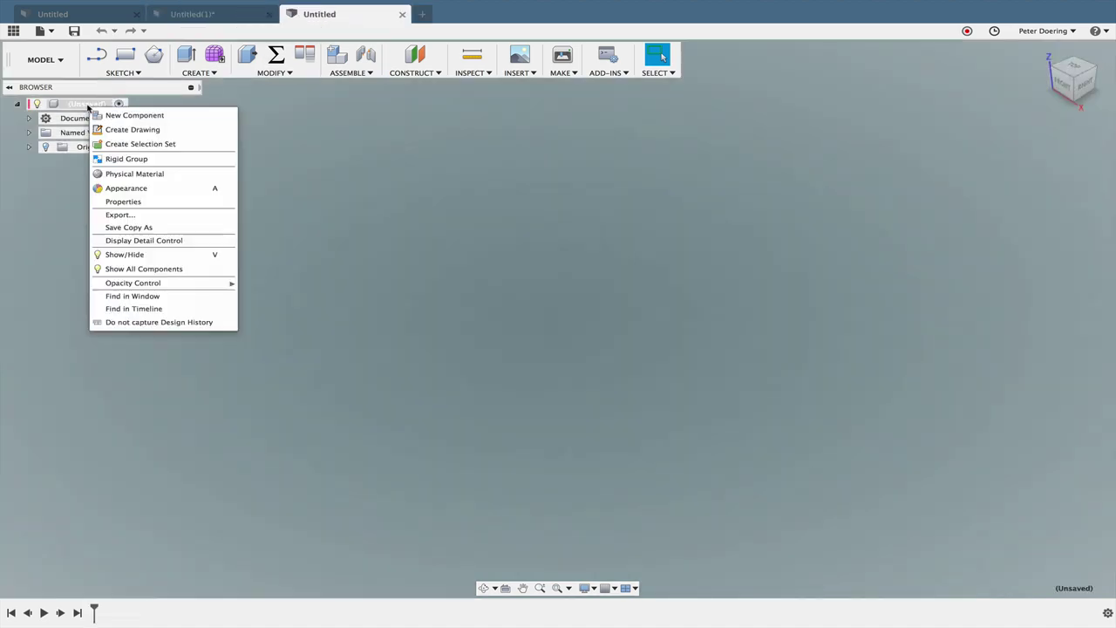
click(148, 323)
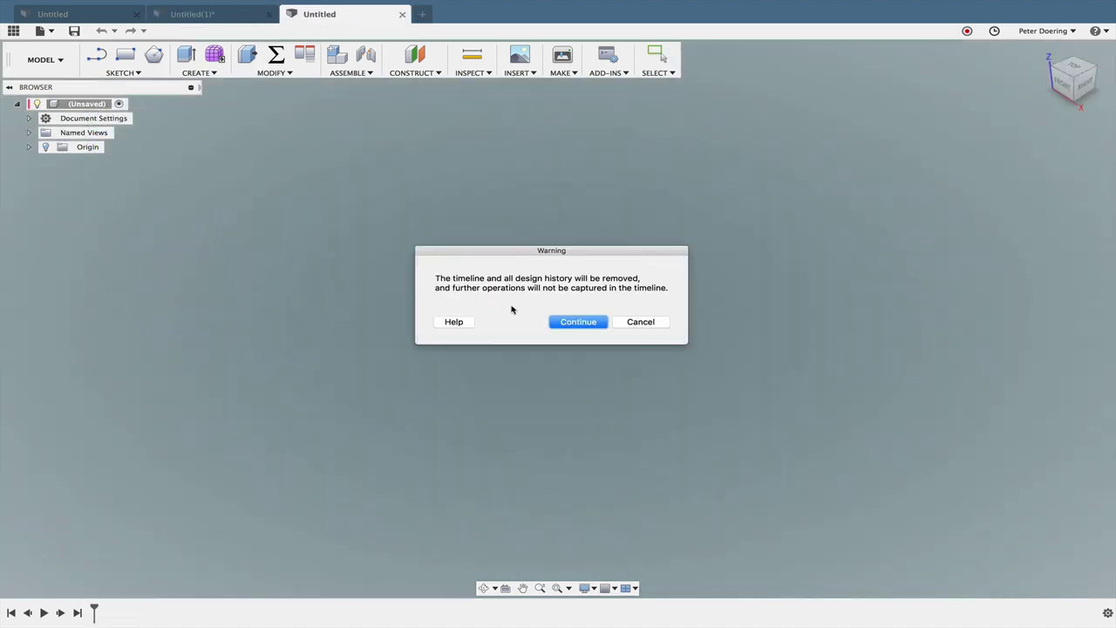
click(561, 323)
- Insert lowpolyhead.obj from the Desktop as a mesh
click(473, 71)
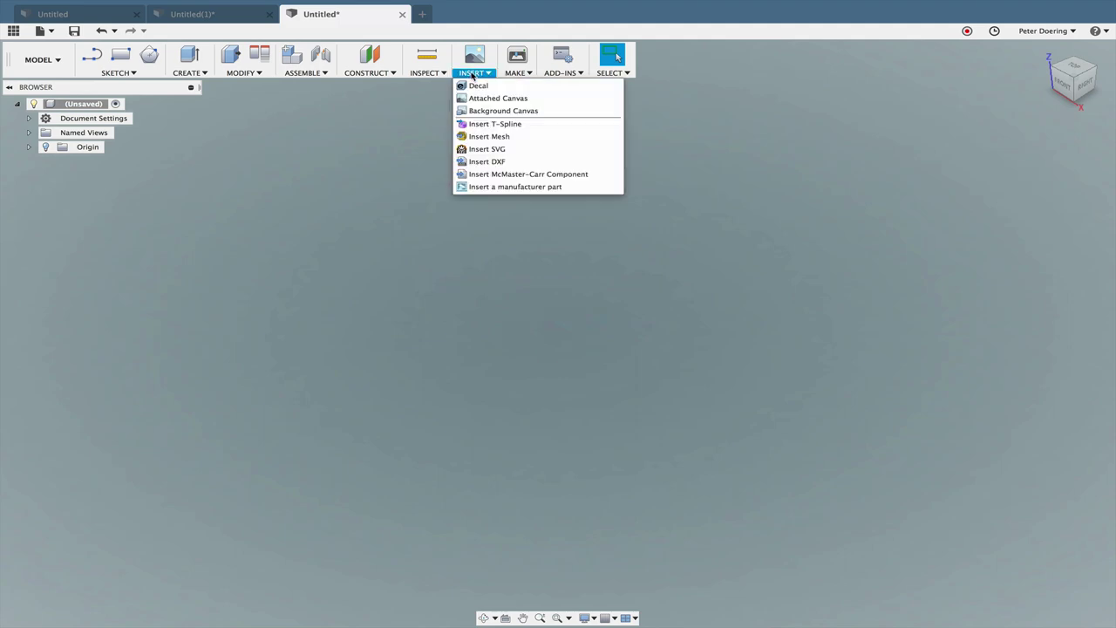
click(485, 140)
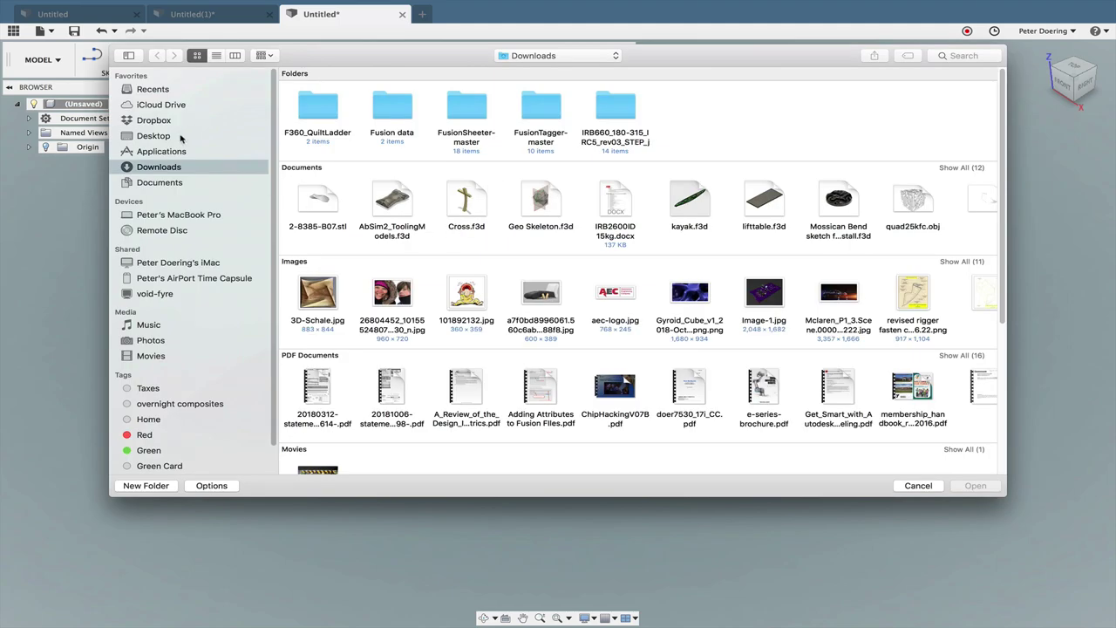
click(174, 136)
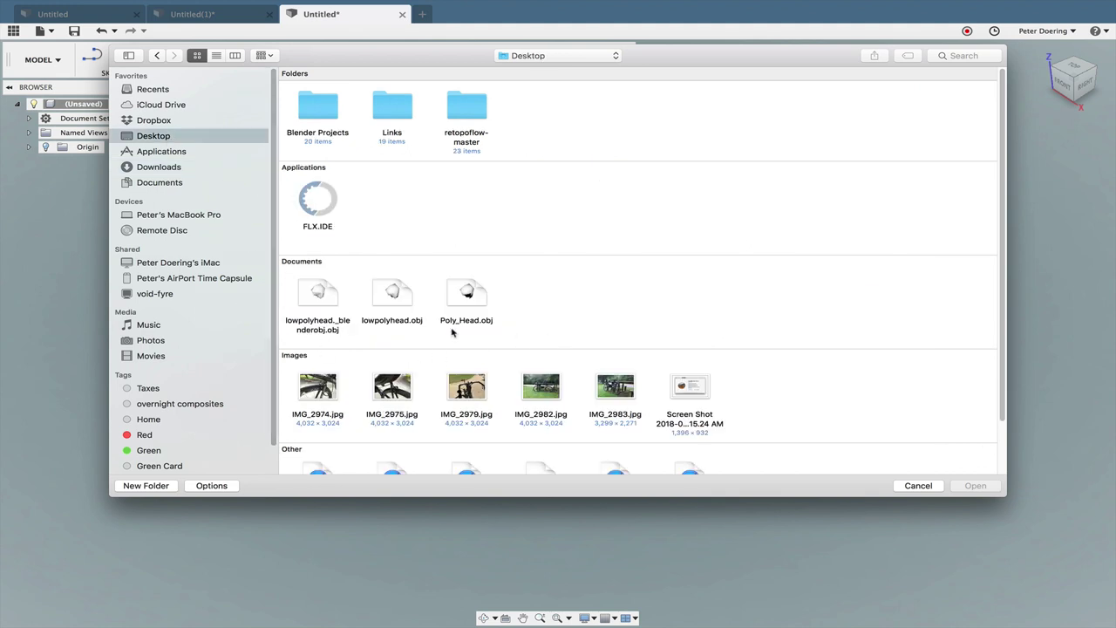
click(391, 300)
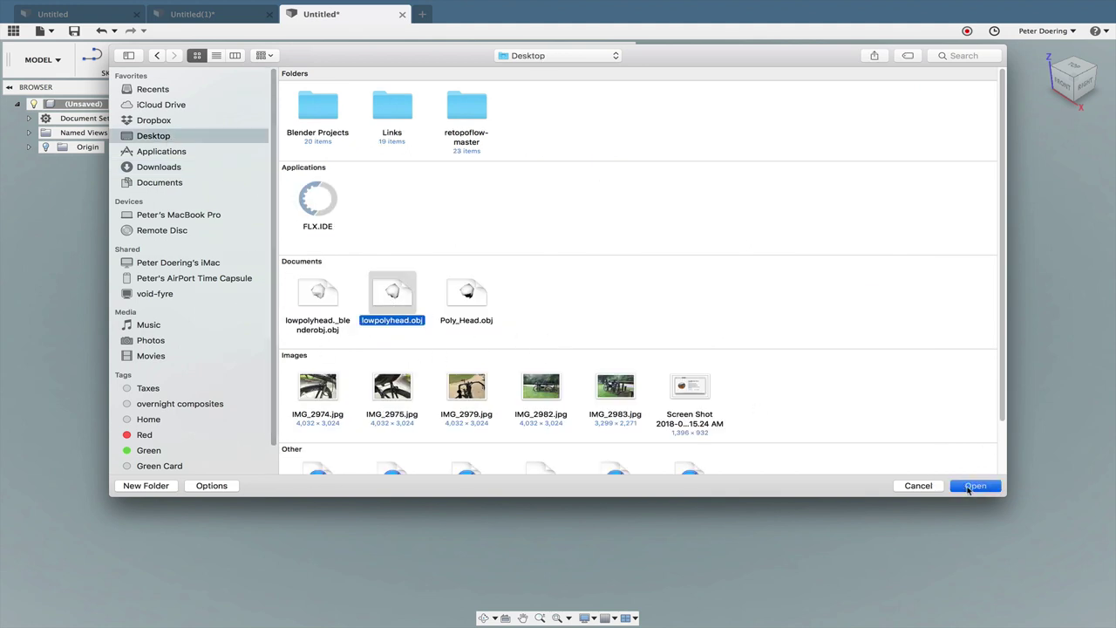
click(969, 486)
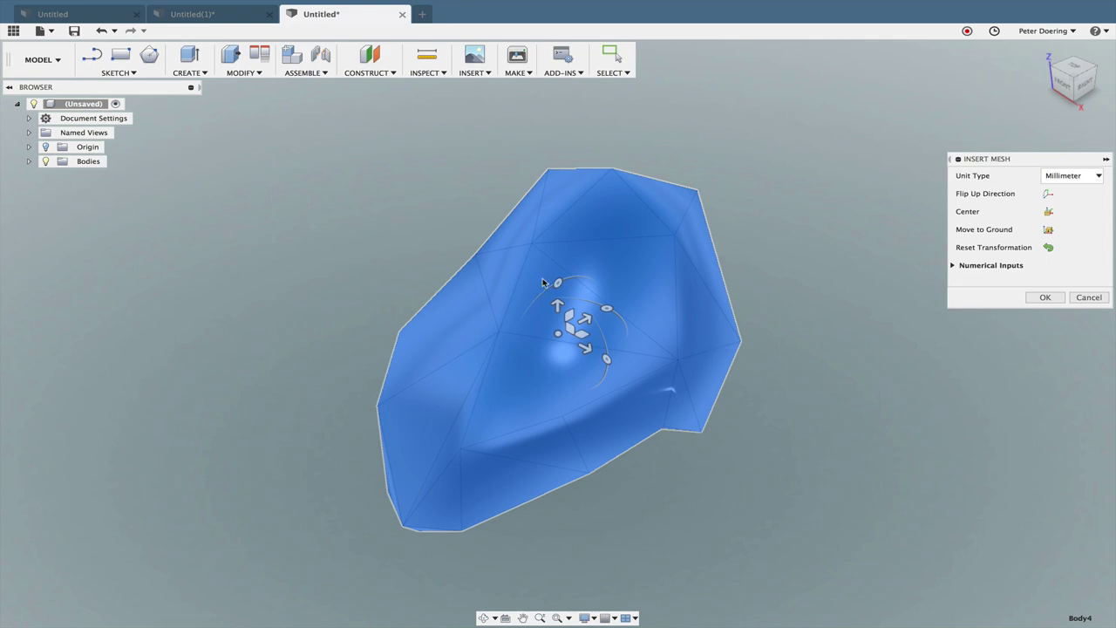
- Rotate the inserted mesh 90° and confirm its placement
drag(557, 283, 541, 348)
shift+middle_drag(825, 398, 852, 351)
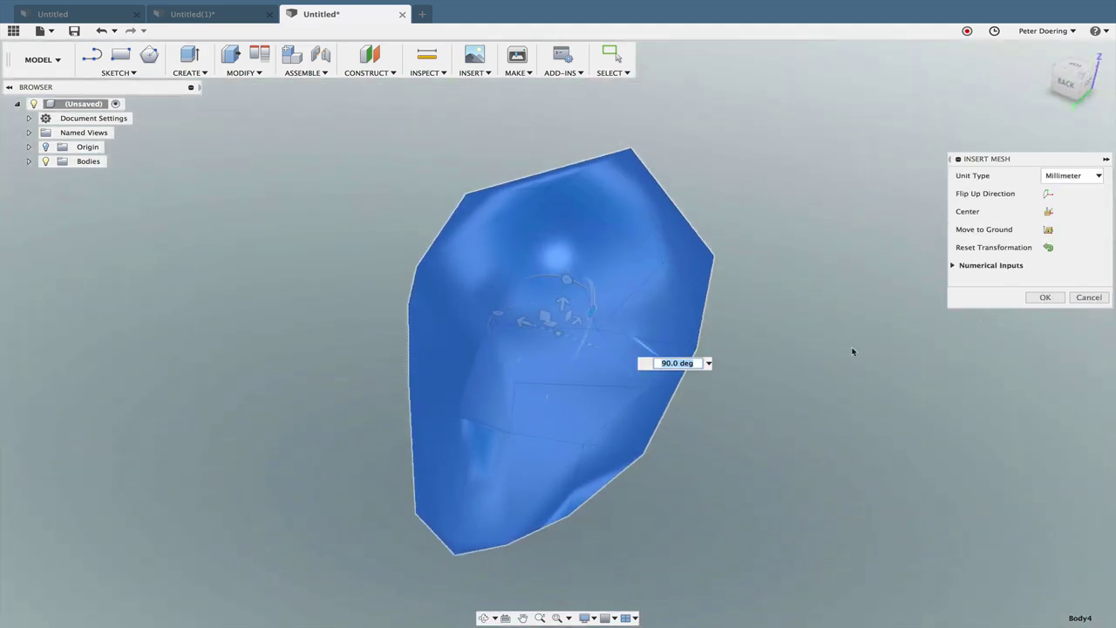
click(1044, 301)
shift+middle_drag(837, 262, 649, 268)
- Convert the mesh body to a BRep solid with Mesh to BRep
right_click(513, 271)
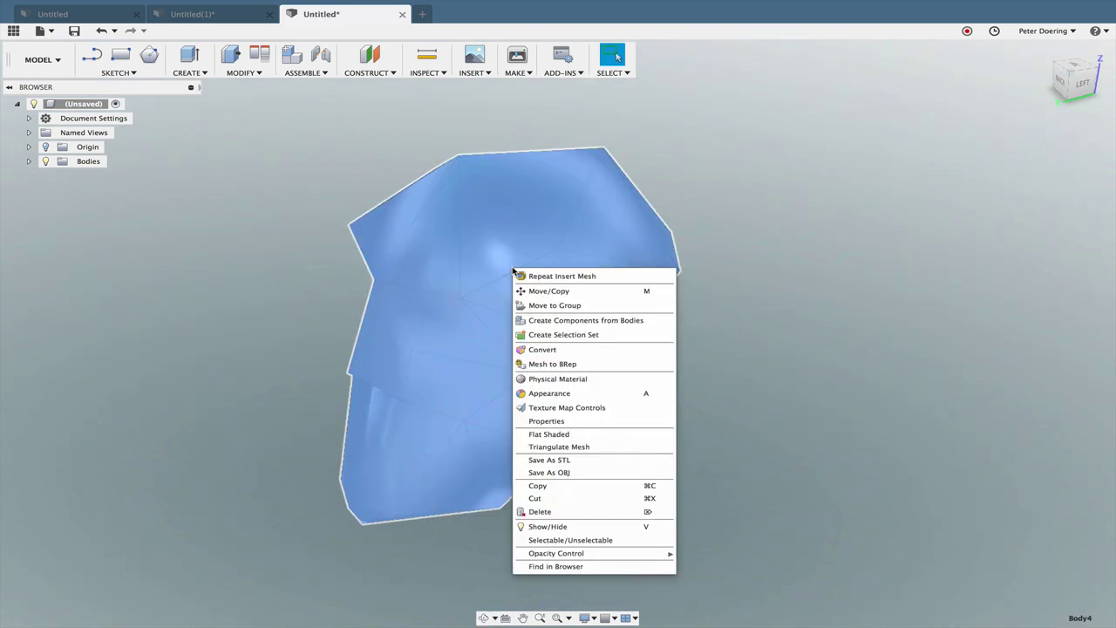
click(561, 364)
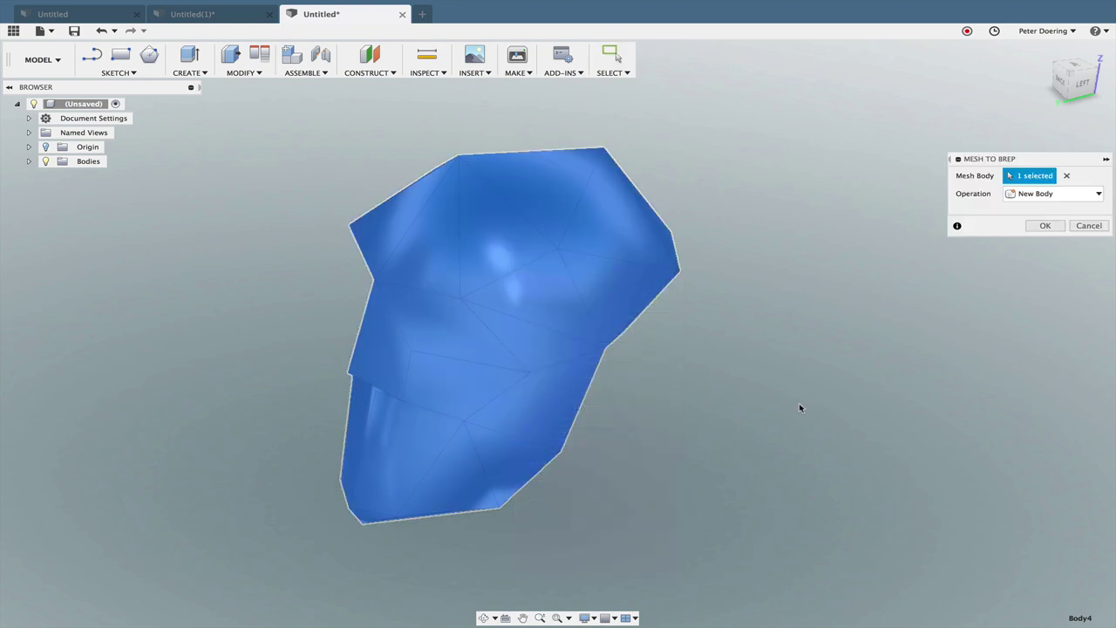
click(1044, 226)
shift+middle_drag(810, 361, 622, 320)
- Switch to the document with the triangulated skull and orbit and zoom to inspect its facets
click(192, 17)
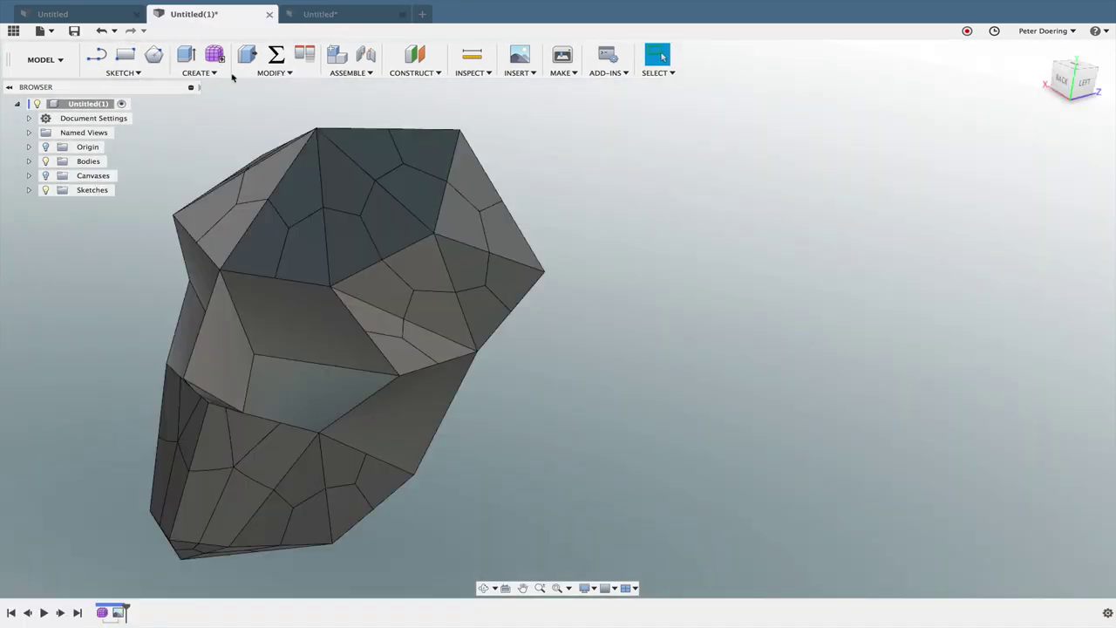
click(295, 18)
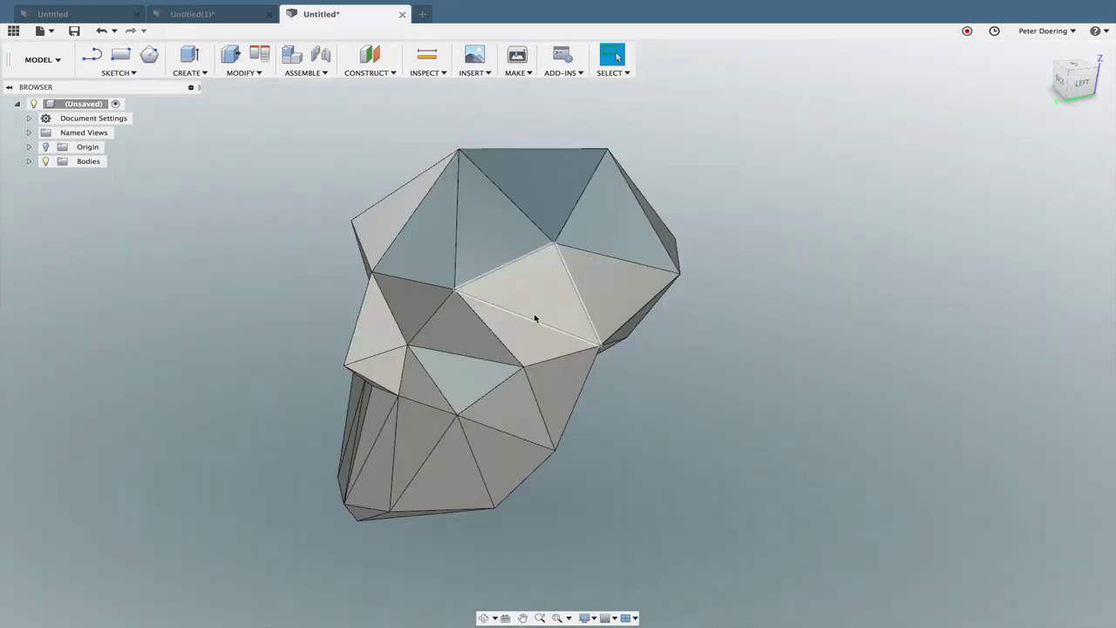
mouse_move(510, 319)
shift+middle_down()
mouse_move(610, 311)
mouse_move(601, 304)
mouse_move(587, 299)
mouse_move(583, 336)
mouse_move(628, 366)
shift+middle_up()
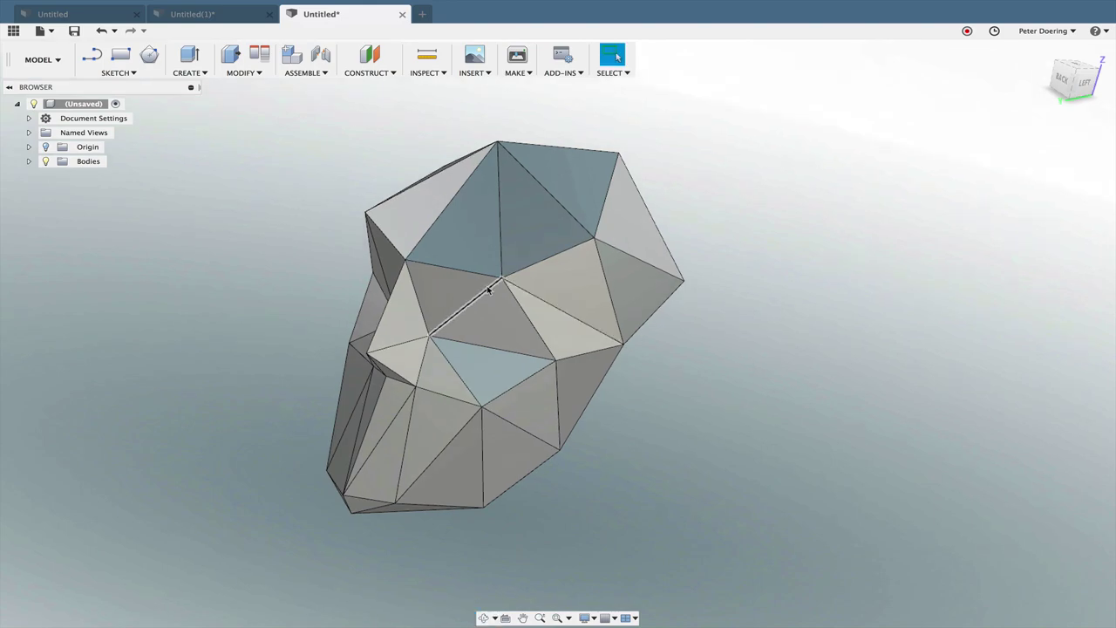
shift+middle_drag(486, 291, 600, 277)
scroll(584, 272, up, 5)
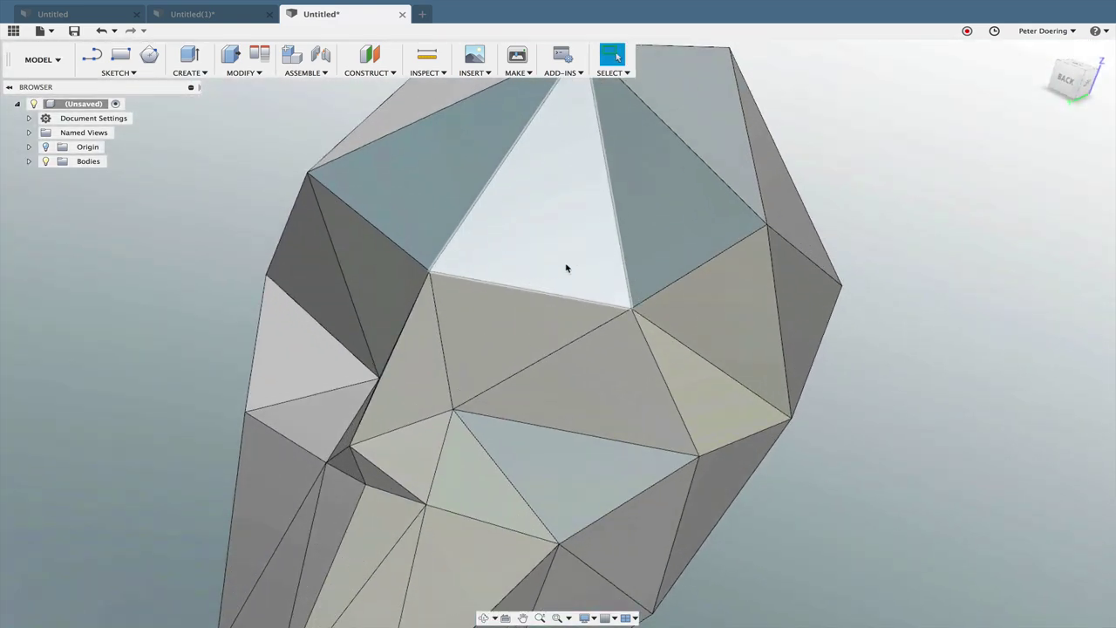
- Fillet six eye-area edges with a chord-length fillet of 2
click(230, 57)
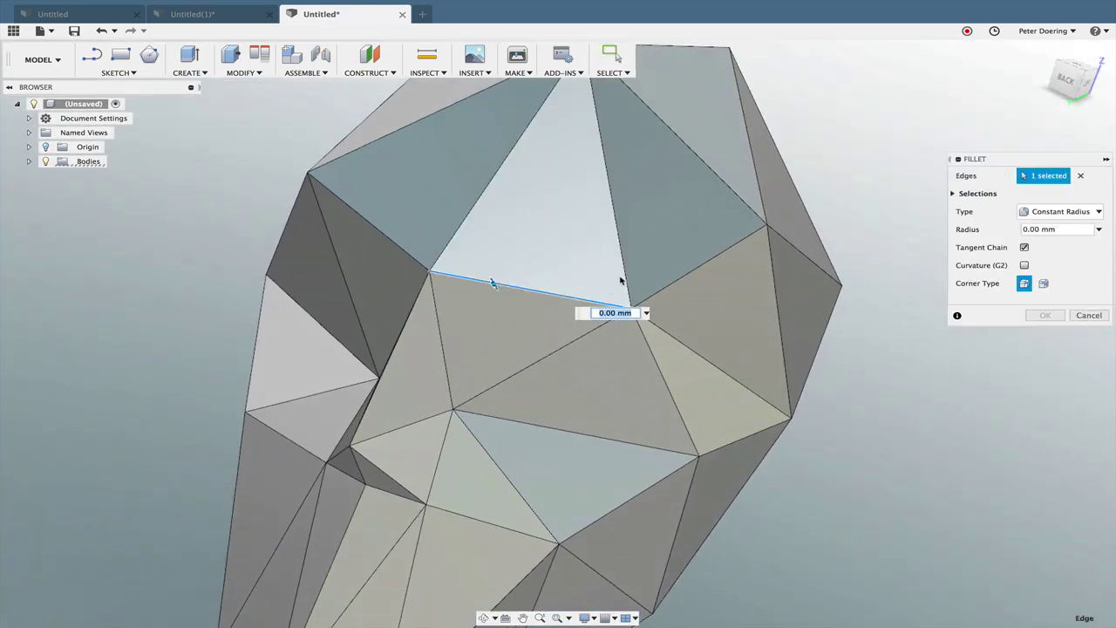
click(599, 329)
click(647, 341)
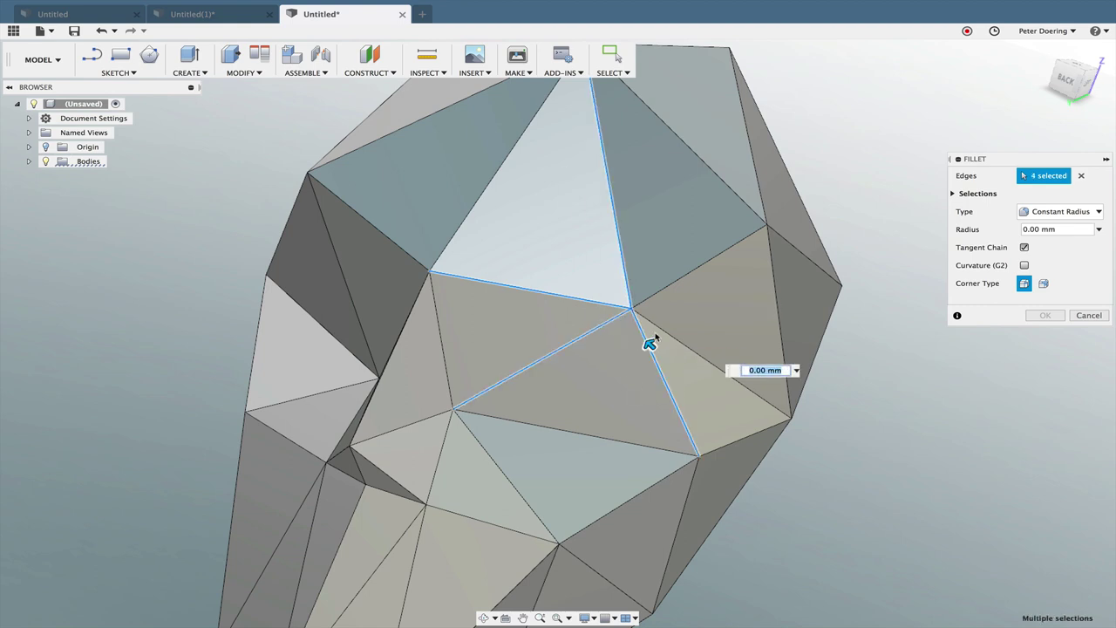
click(656, 299)
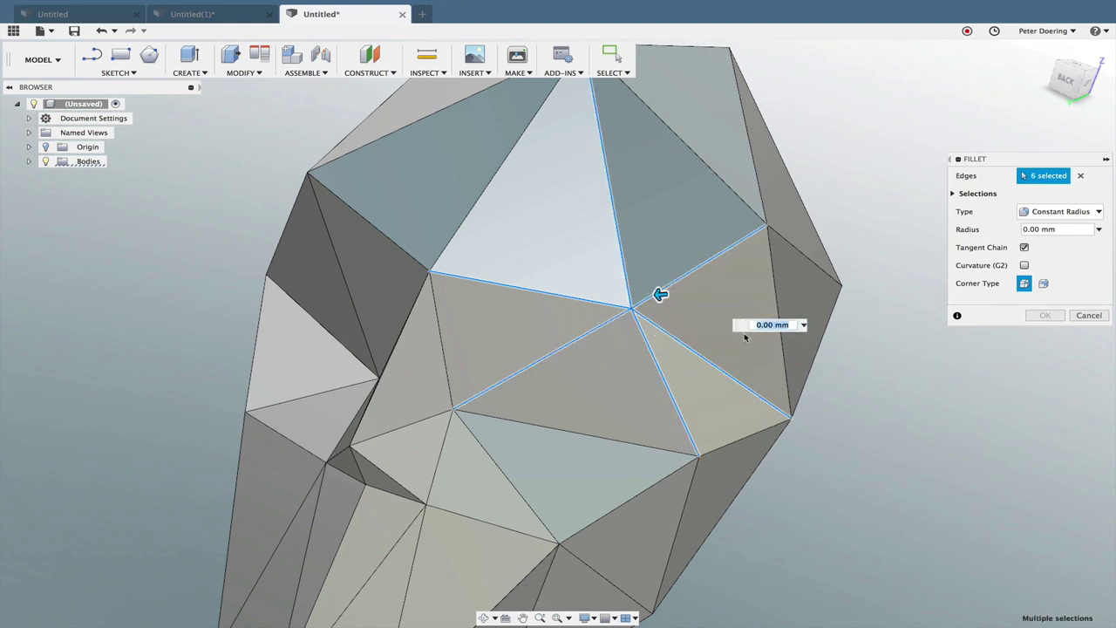
text(2)
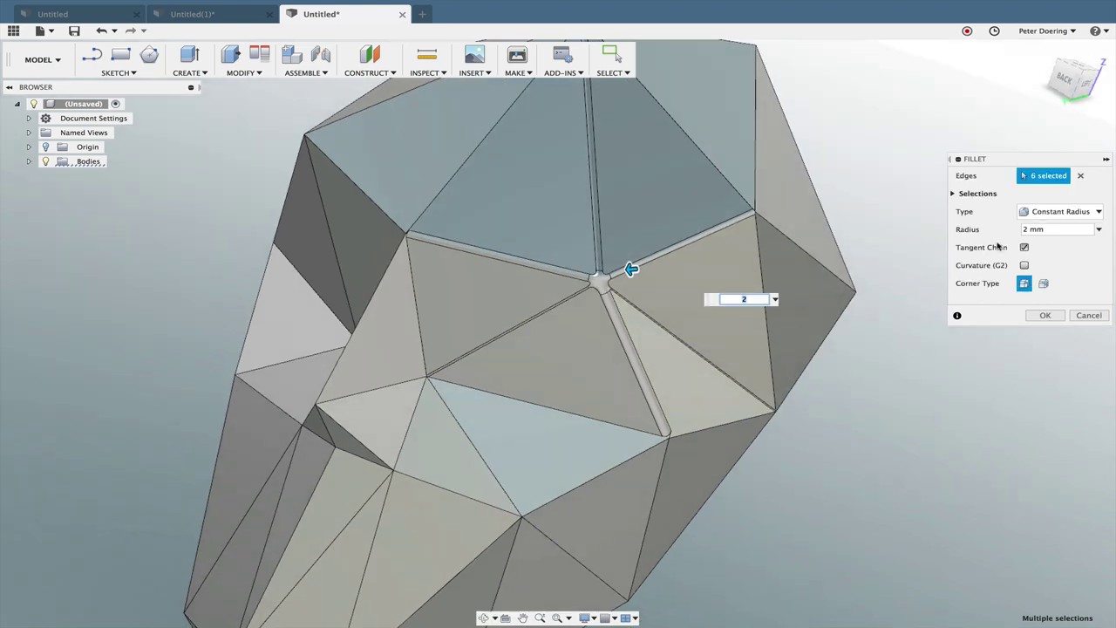
click(1060, 211)
click(1048, 241)
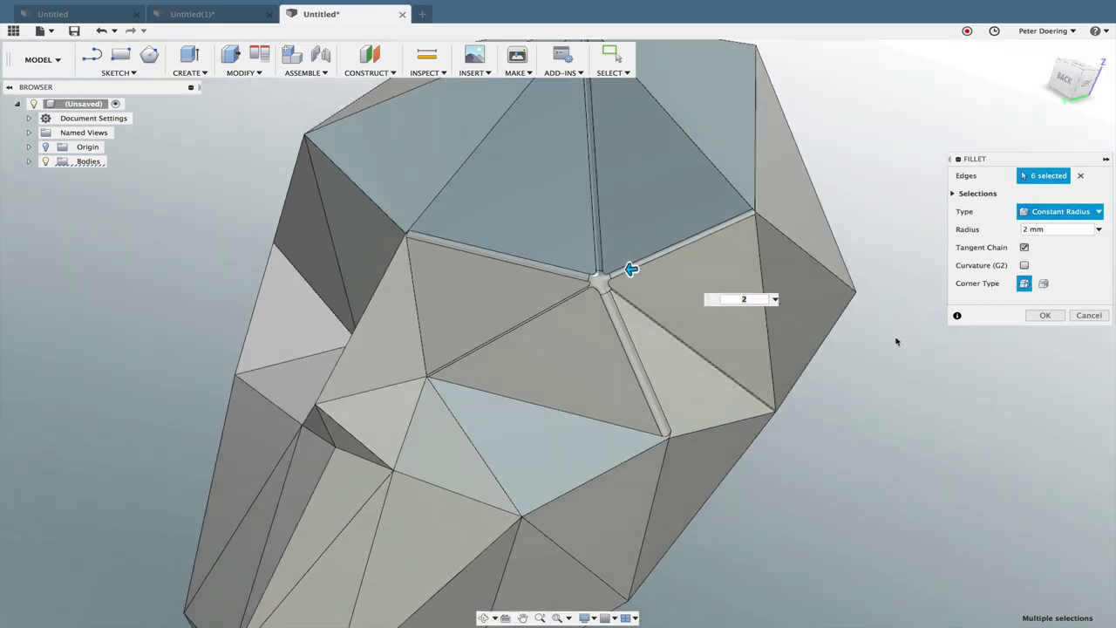
shift+middle_drag(847, 354, 626, 278)
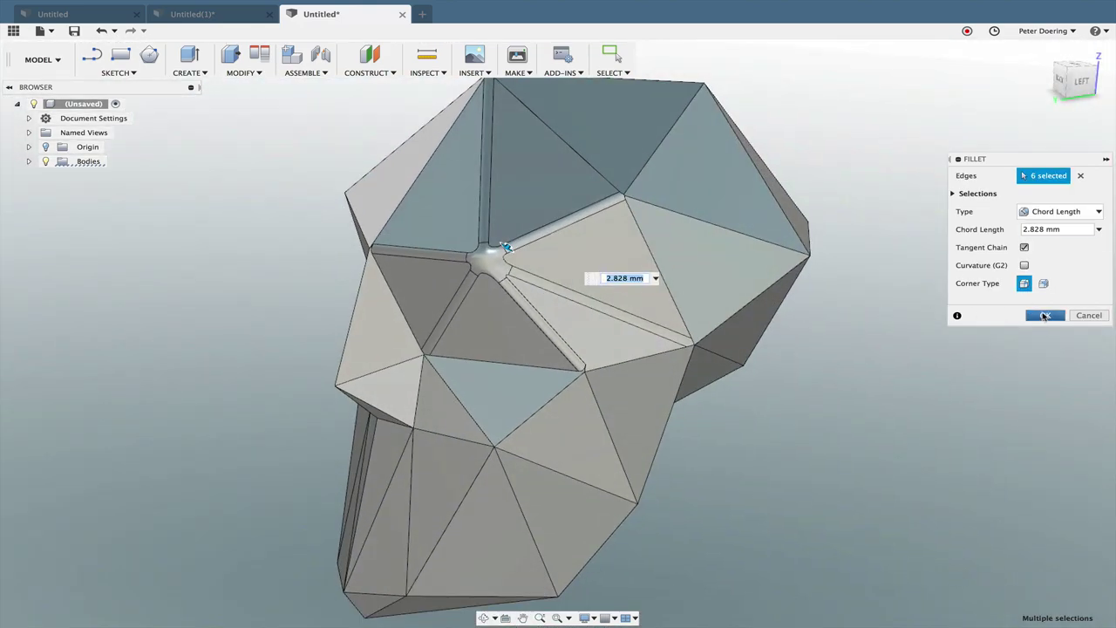
click(1046, 316)
- Undo the trial fillet and orbit round to the back of the body
shift+middle_drag(779, 349, 237, 105)
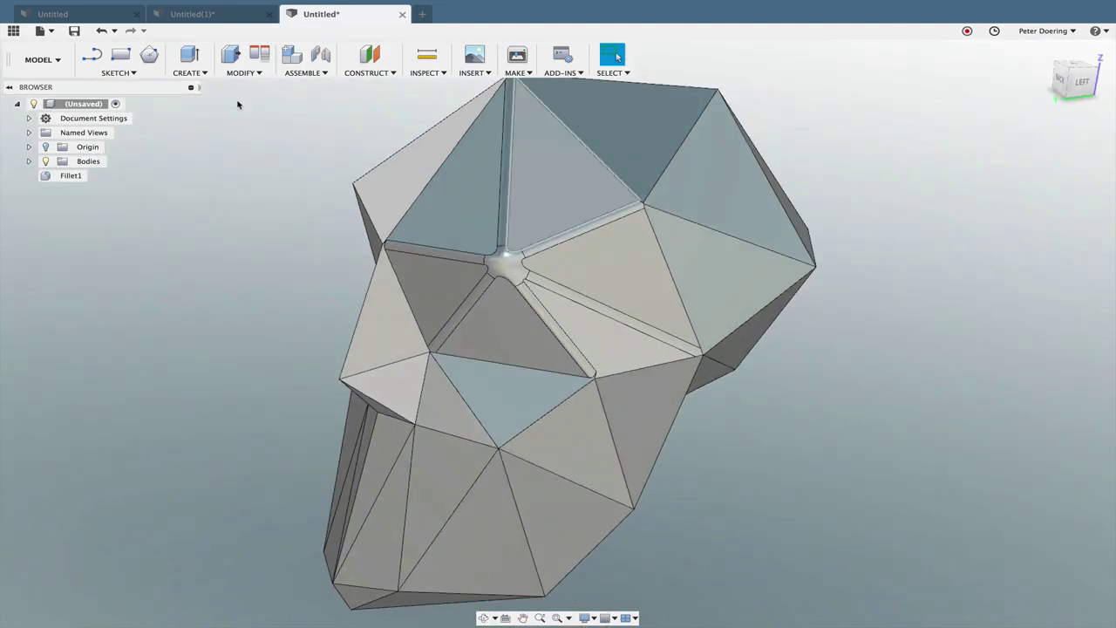
click(101, 31)
shift+middle_drag(556, 221, 631, 242)
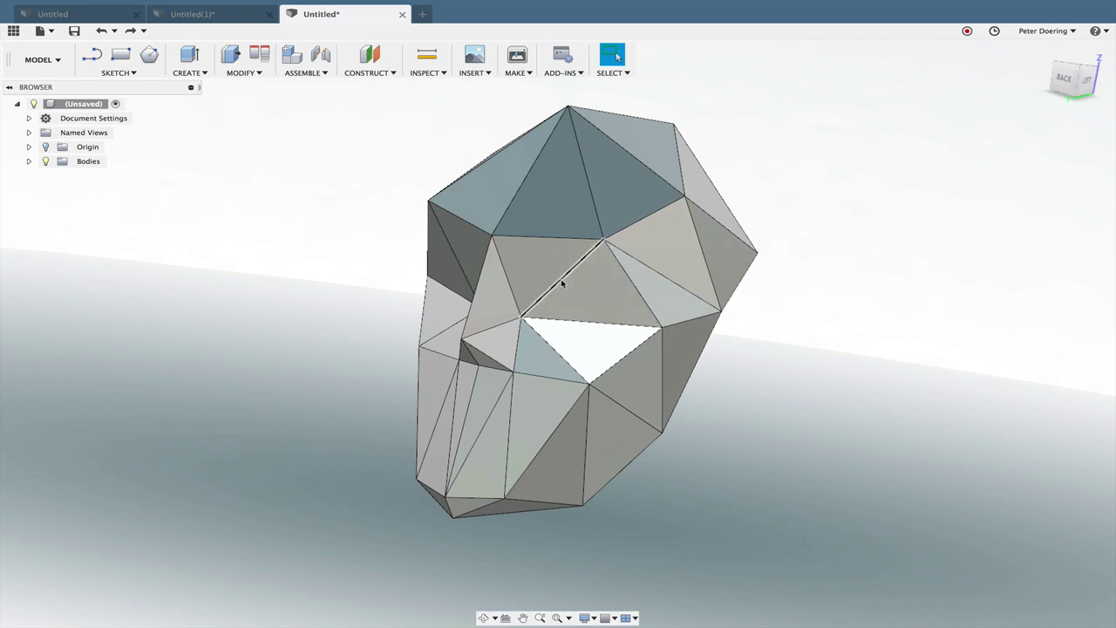
shift+middle_drag(640, 297, 623, 328)
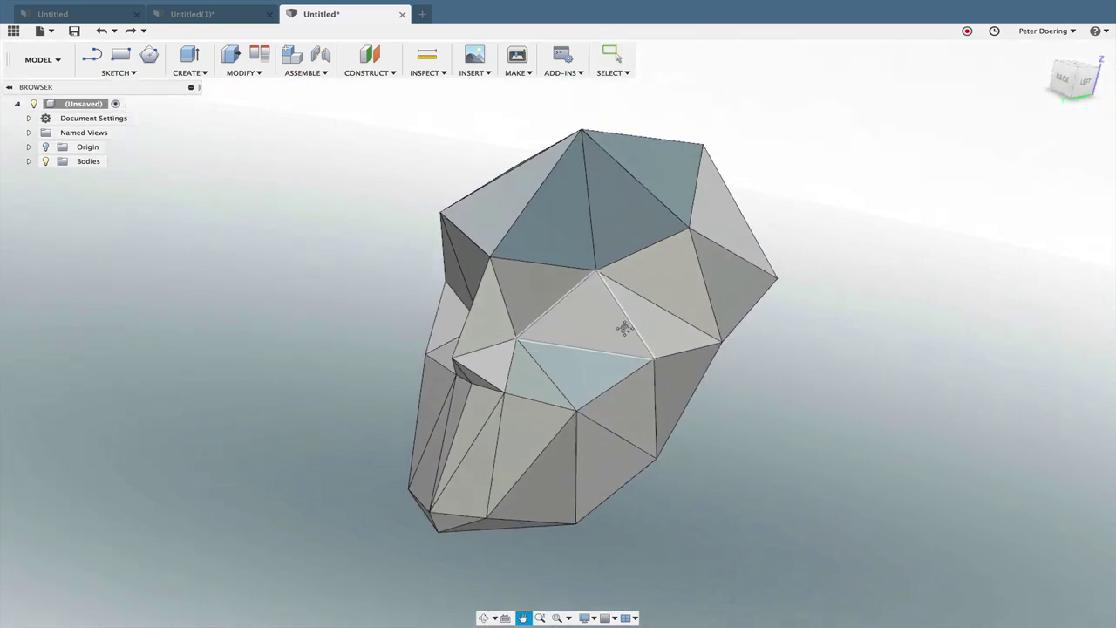
key(Escape)
click(190, 15)
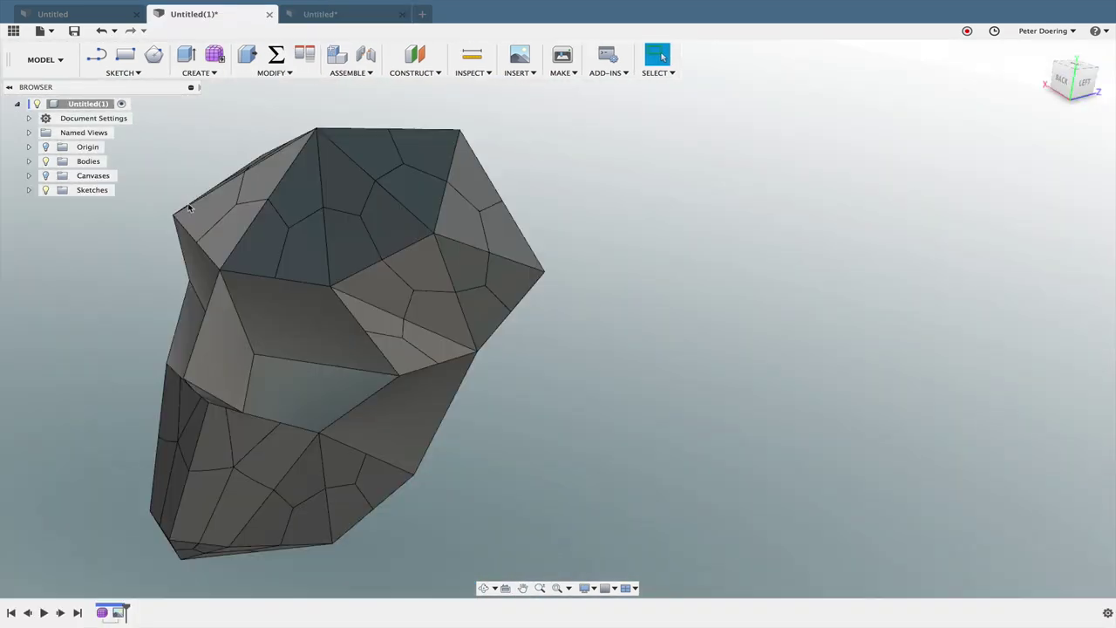
shift+middle_drag(374, 269, 454, 210)
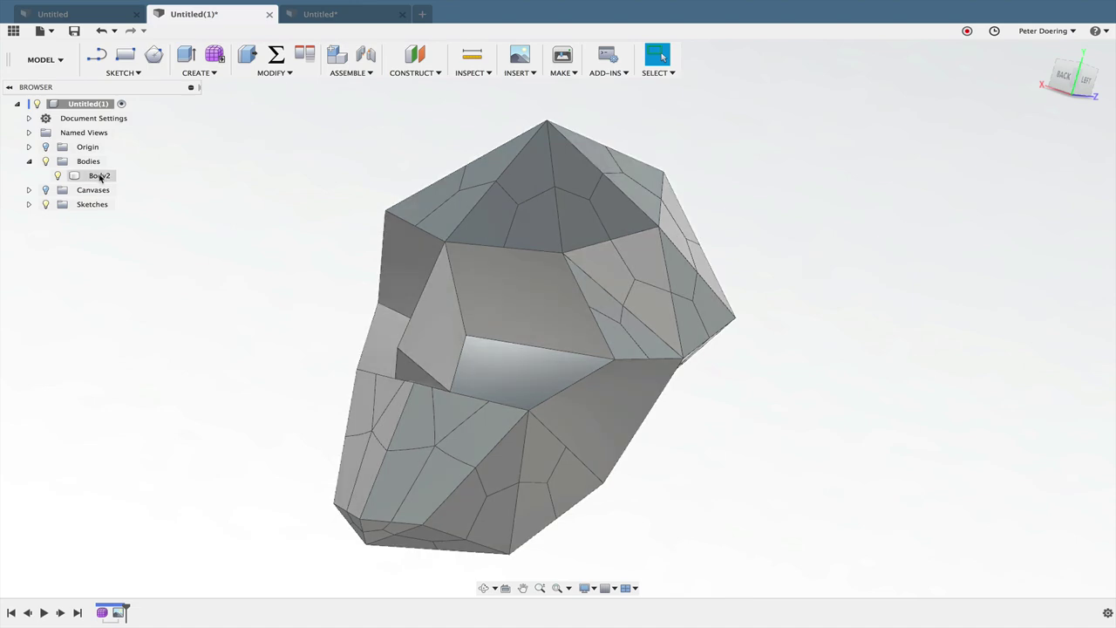
click(331, 18)
shift+middle_drag(339, 149, 480, 300)
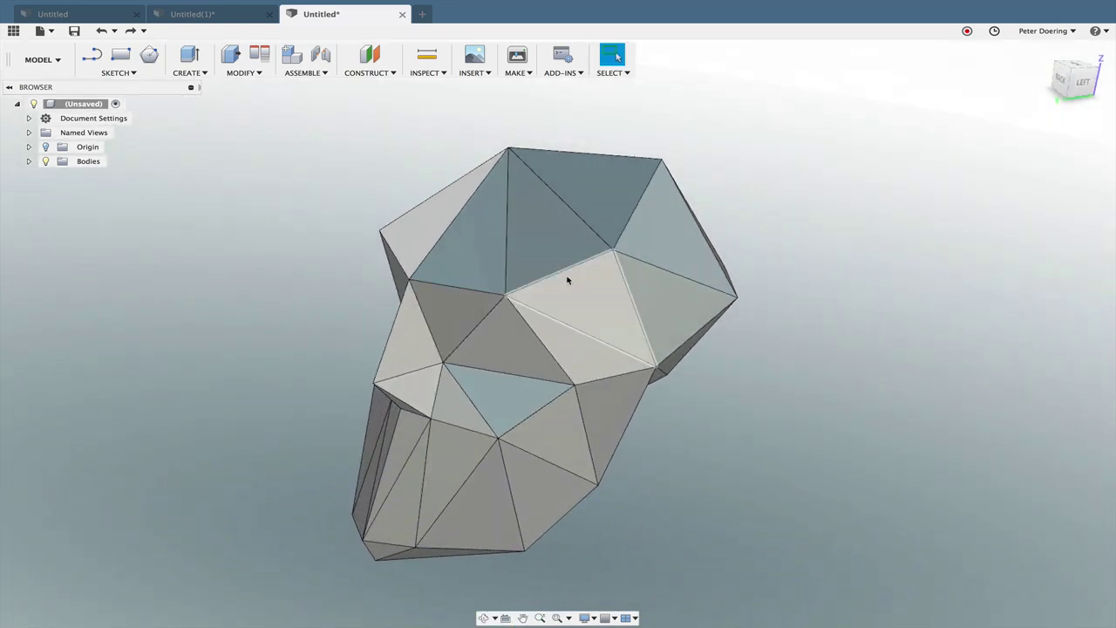
middle_drag(552, 207, 551, 198)
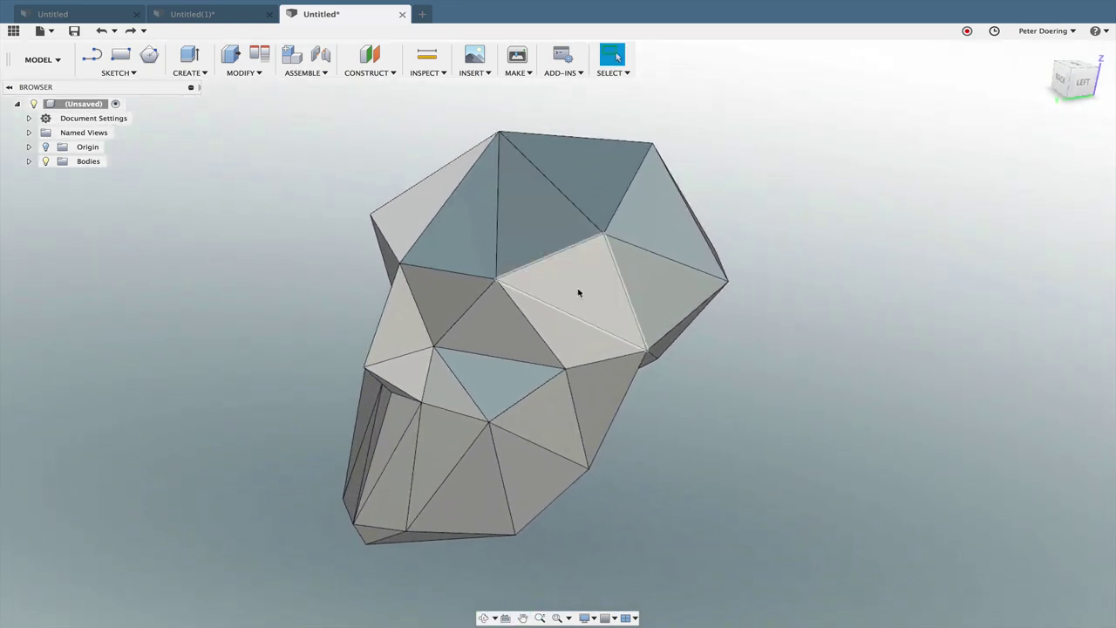
shift+middle_drag(640, 492, 660, 463)
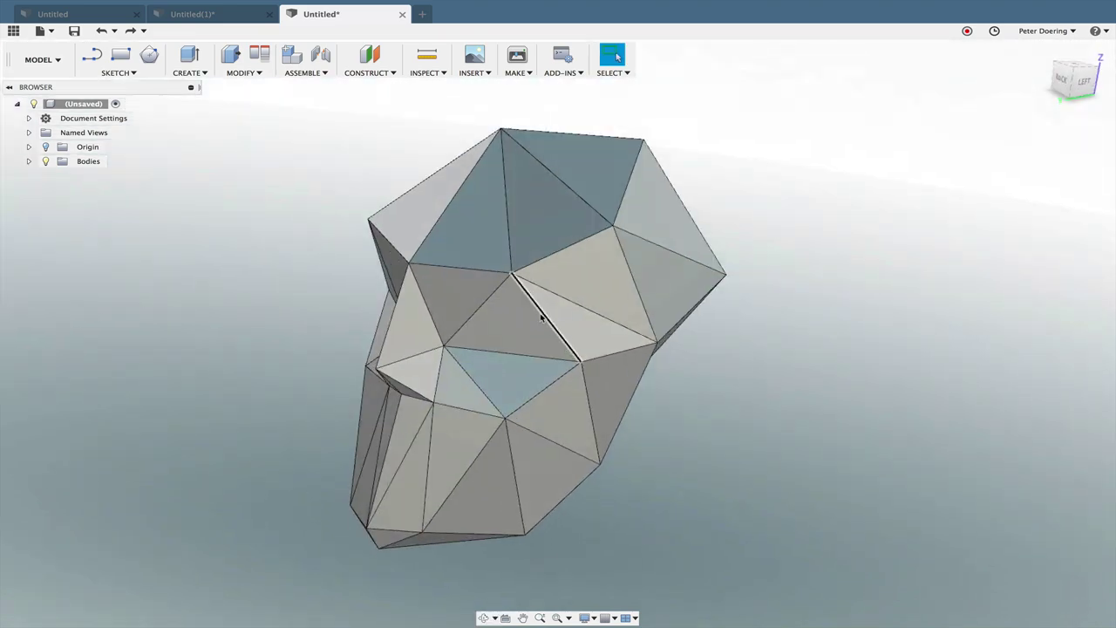
shift+middle_drag(818, 237, 783, 243)
key(ctrl+Right)
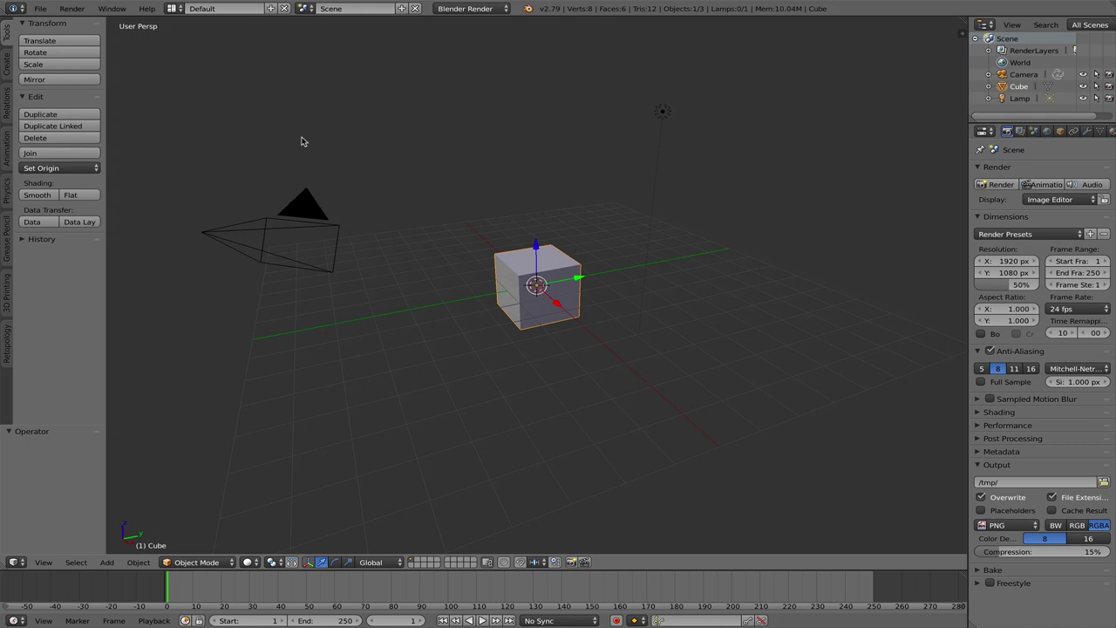
- Hide the Tool Shelf and delete the default cube
key(t)
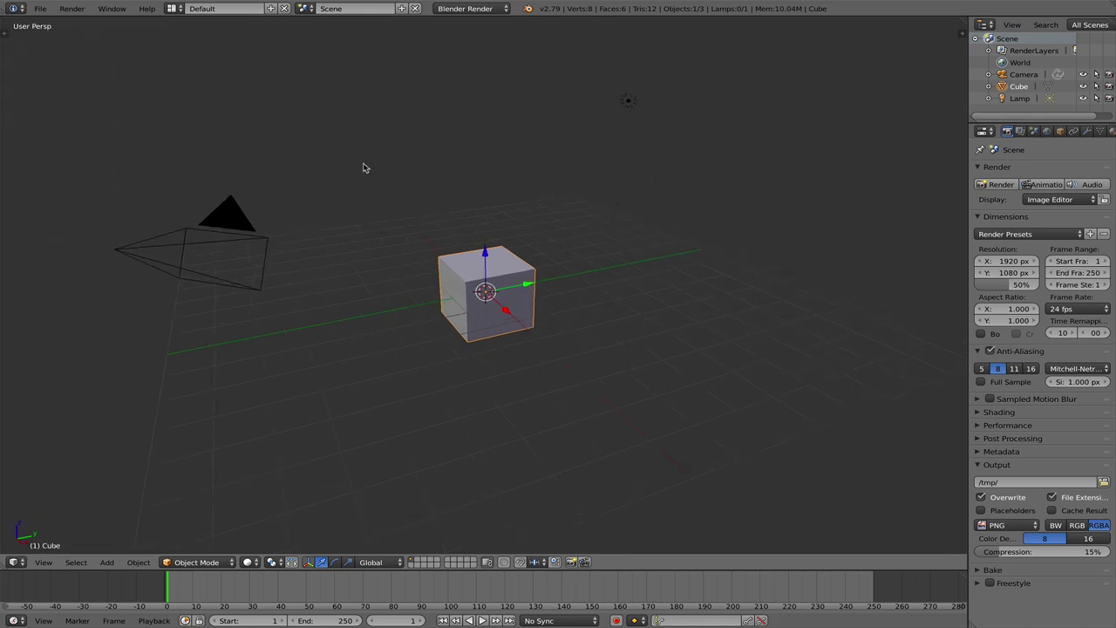
key(x)
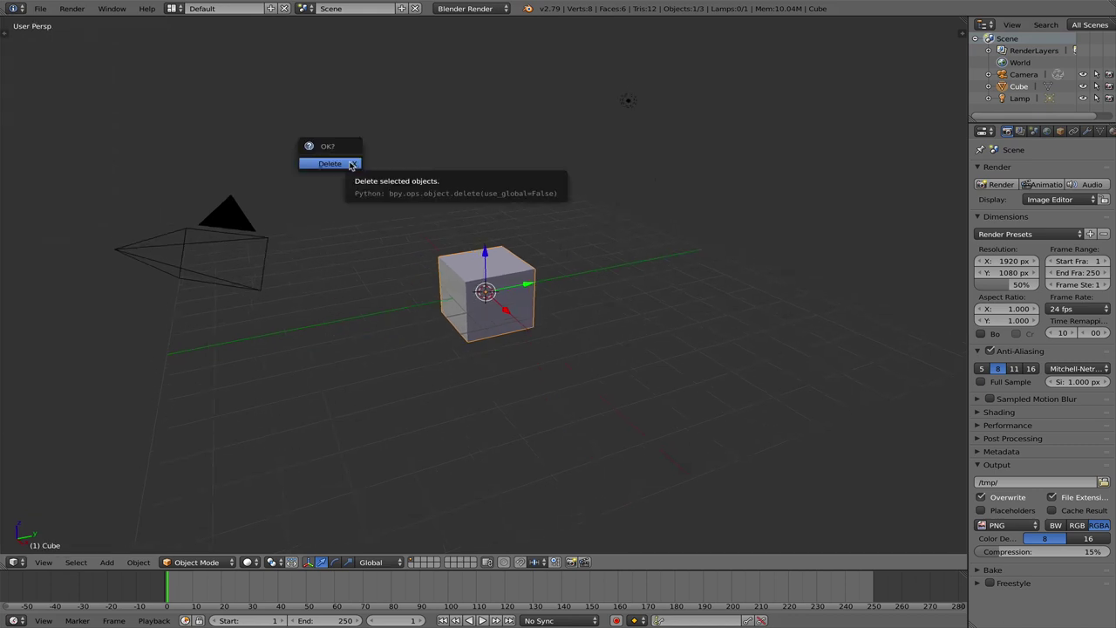
click(349, 166)
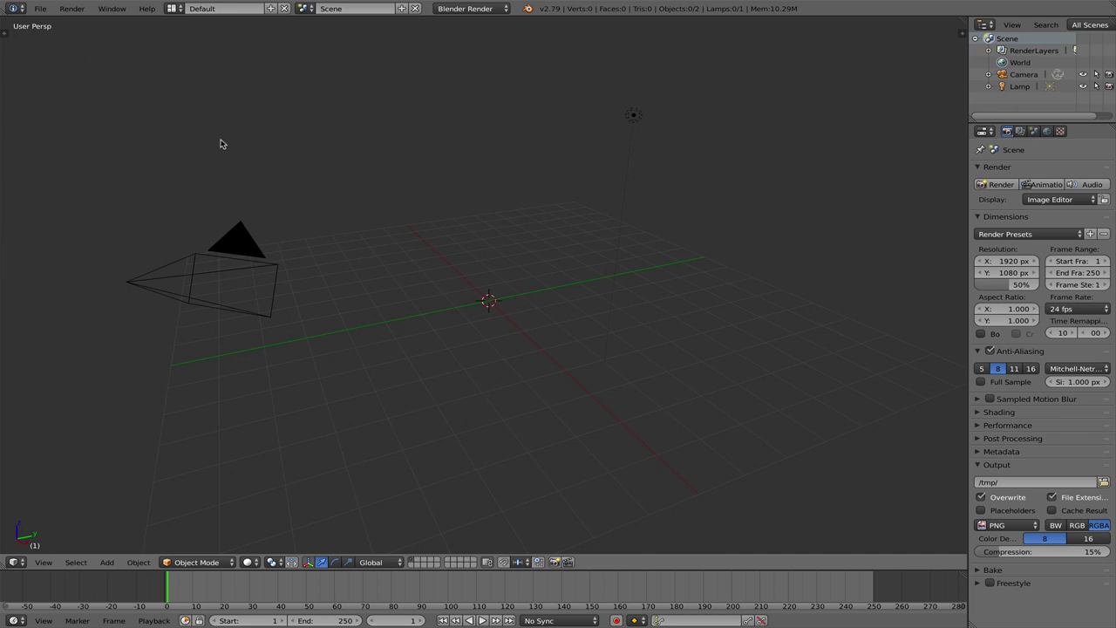
- Switch the viewport to orthographic and bring up the File > Import format list
key(q)
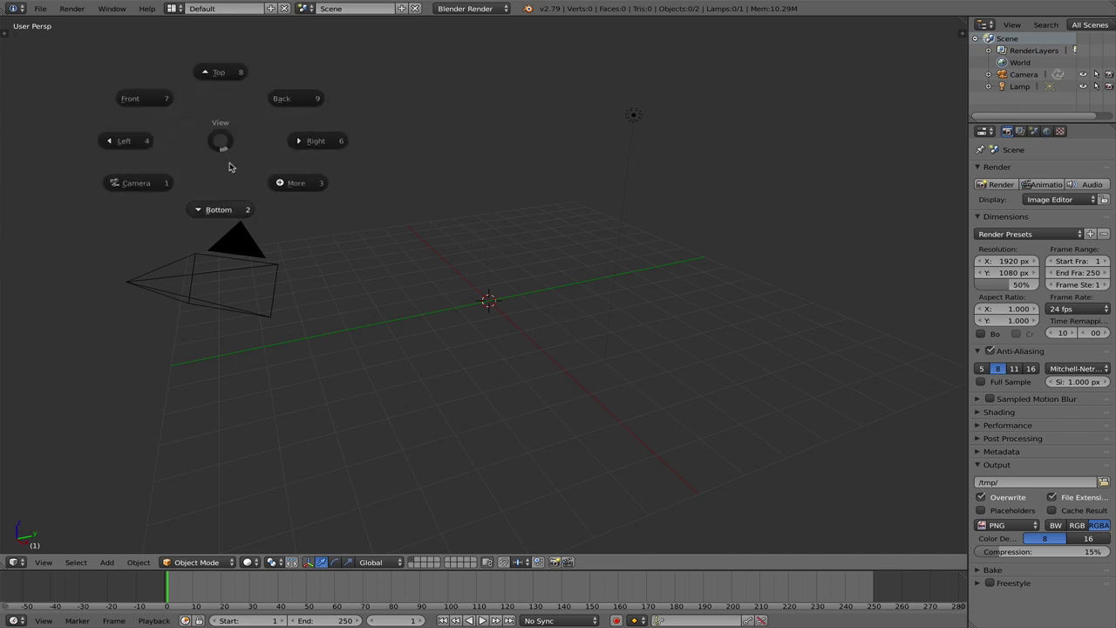
click(301, 184)
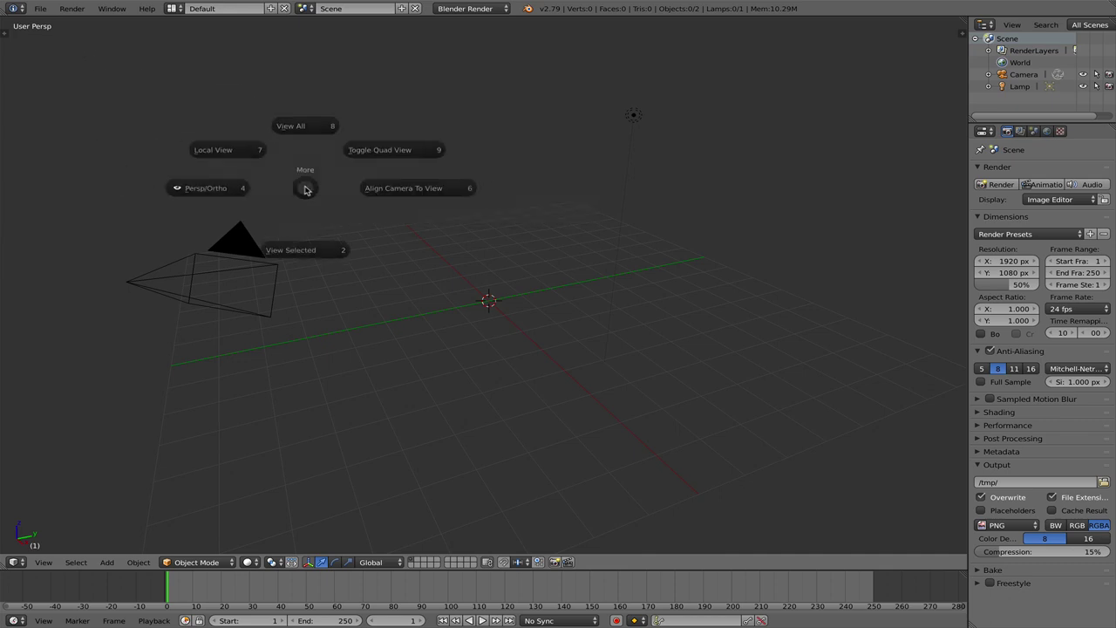
click(215, 189)
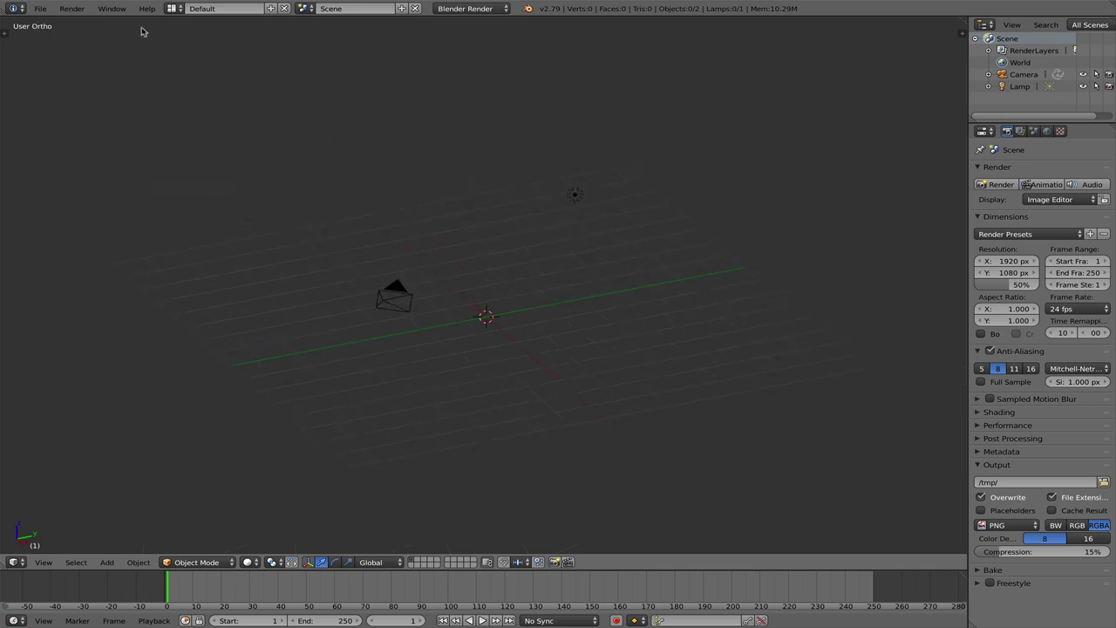
click(40, 8)
mouse_move(86, 237)
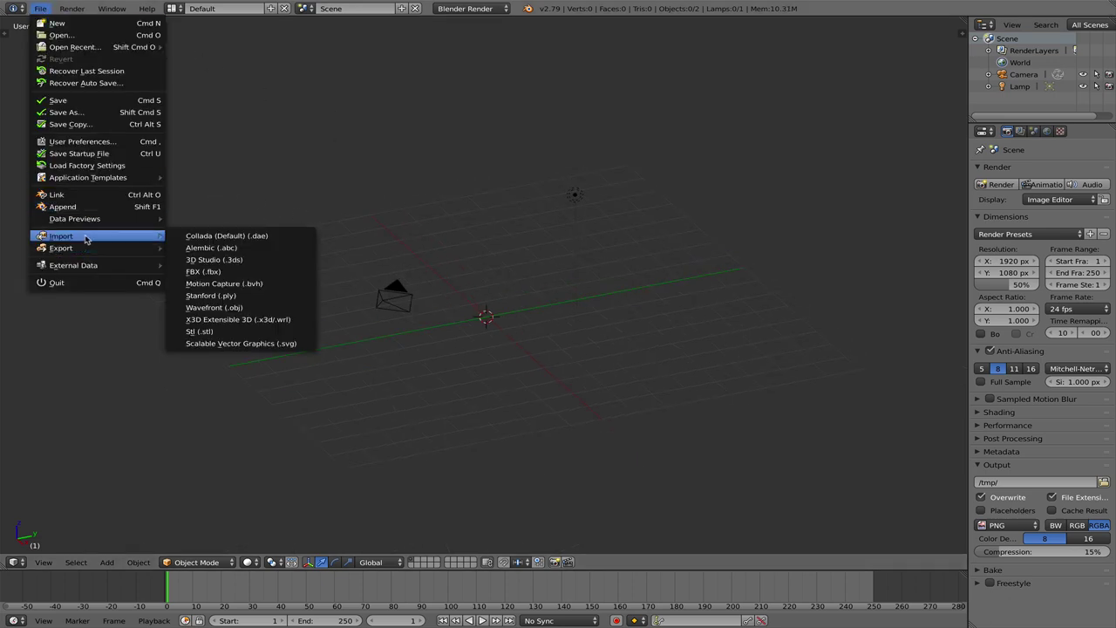
- Import lowpolyhead.obj from the Desktop as Wavefront OBJ, creating the Body4 mesh
click(231, 309)
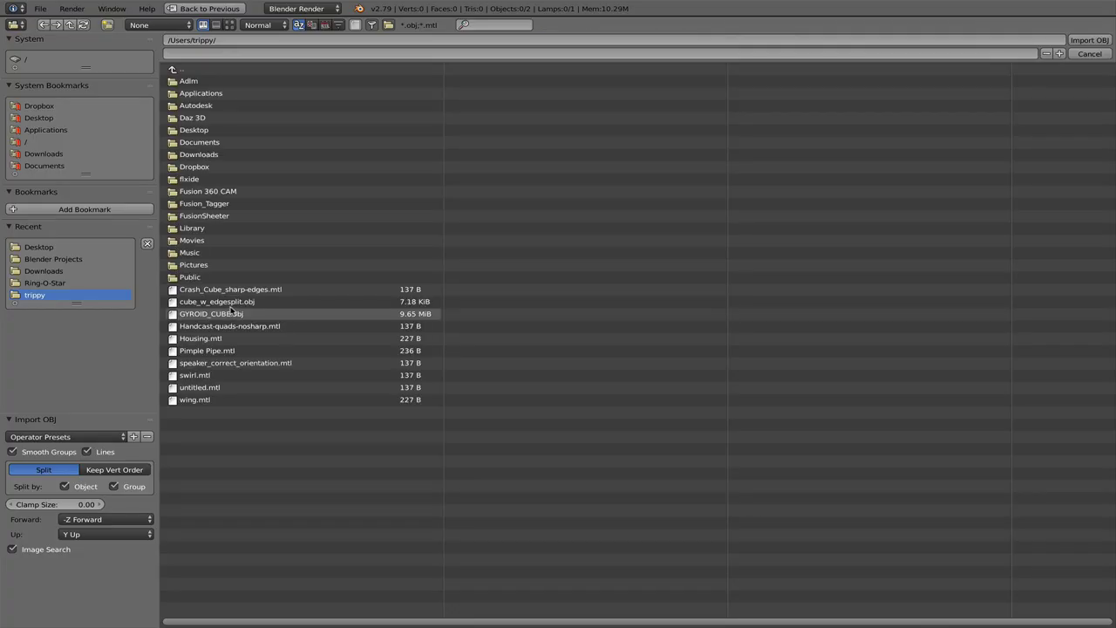
click(39, 118)
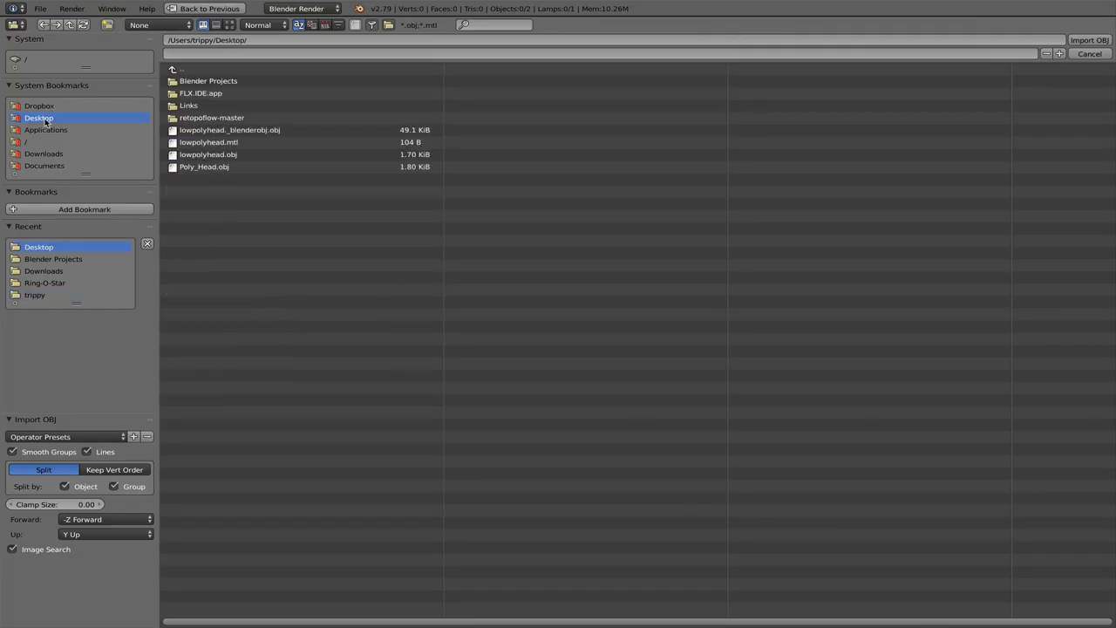
double_click(224, 157)
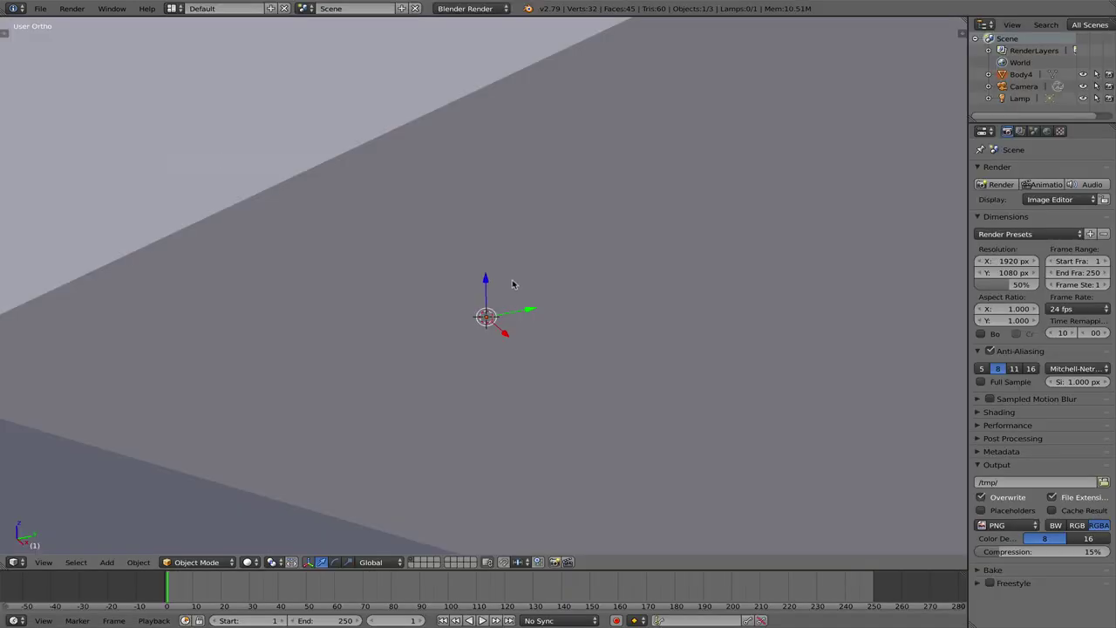
scroll(513, 284, up, 3)
scroll(513, 282, down, 4)
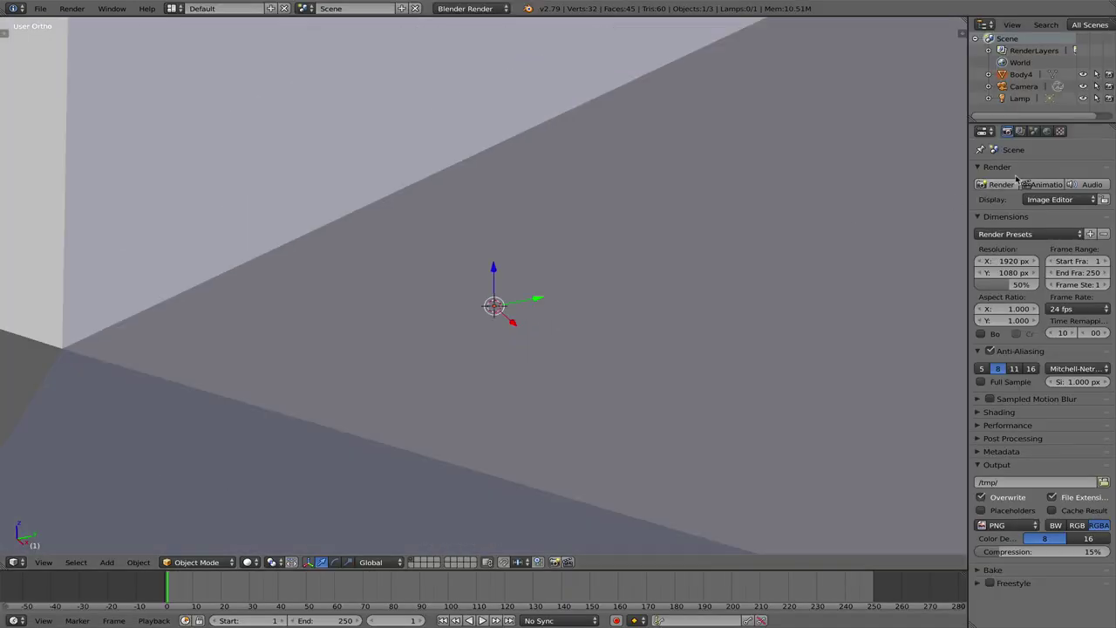
- Show the scene unit settings and make the imported Body4 mesh the active object
click(1033, 132)
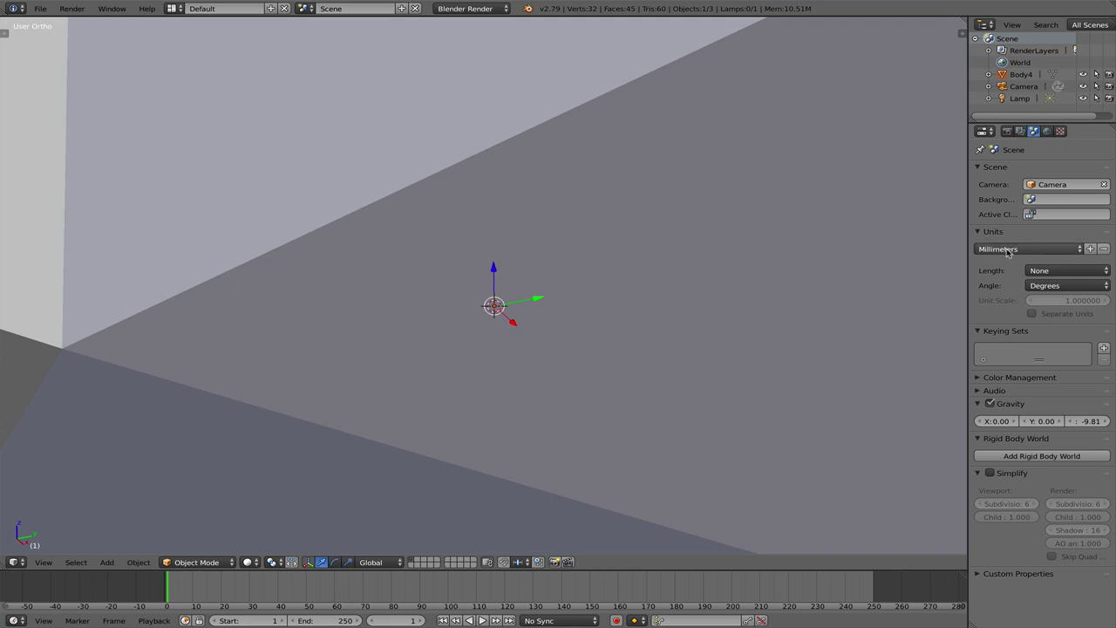
scroll(809, 227, up, 2)
scroll(800, 234, down, 6)
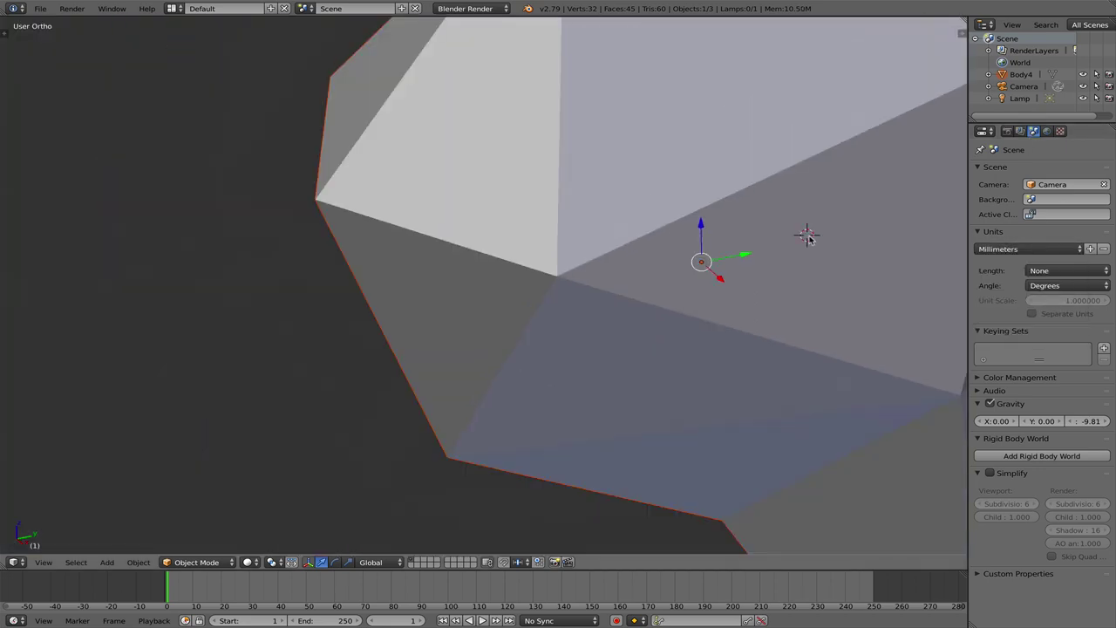
scroll(492, 261, down, 2)
middle_drag(765, 267, 698, 288)
right_click(697, 287)
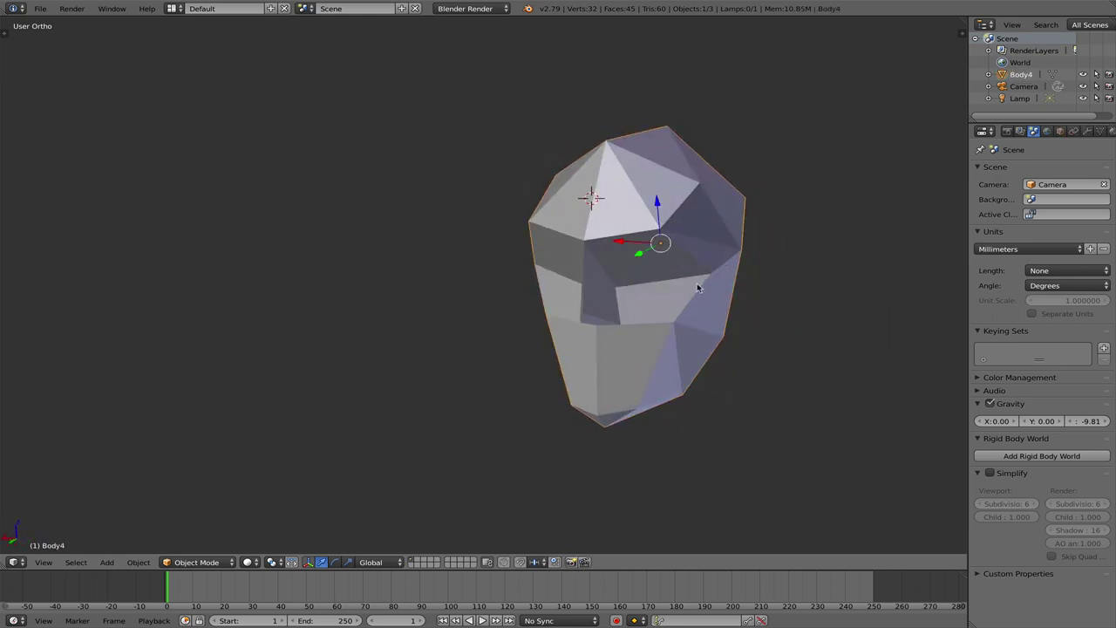
middle_drag(763, 313, 725, 325)
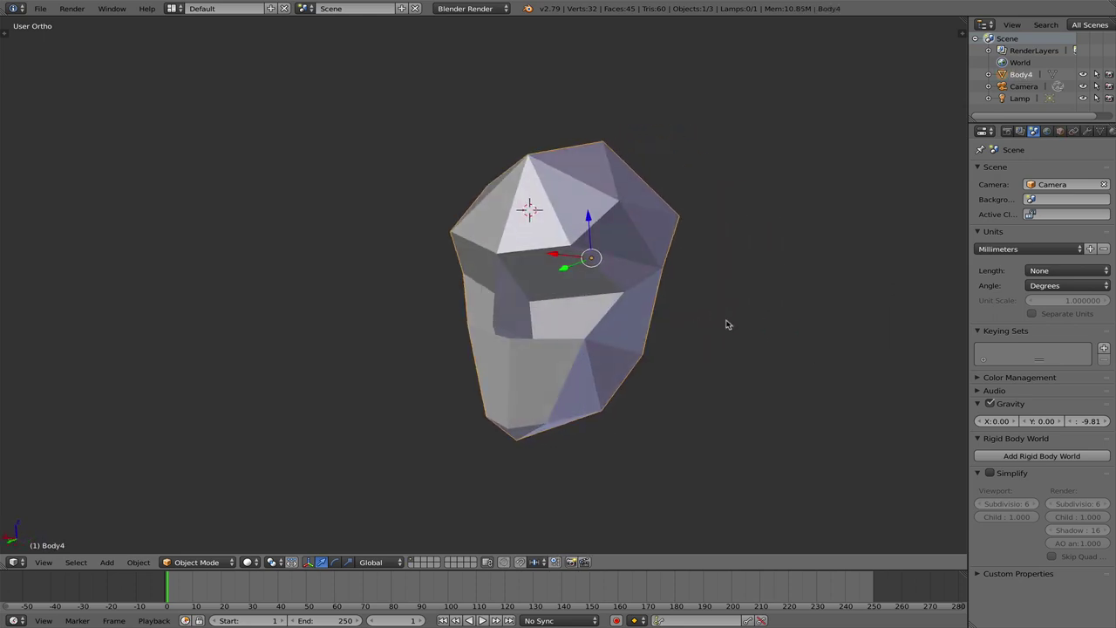
- Open the sidebar with Body4's transform and dimensions, then put the skull into Edit Mode
key(n)
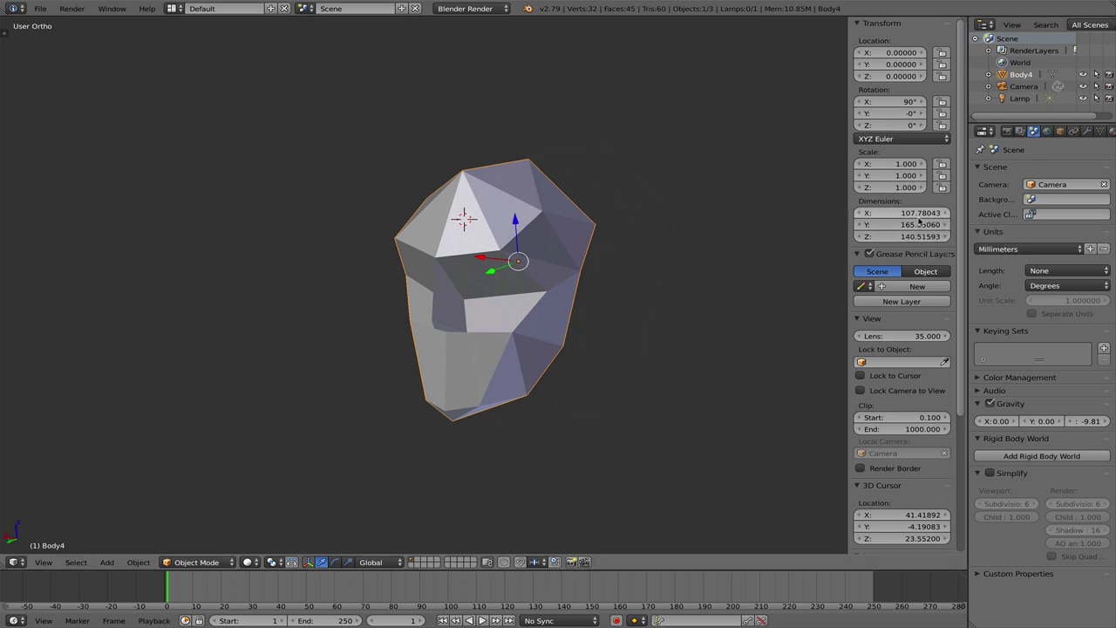
shift+middle_drag(664, 258, 741, 299)
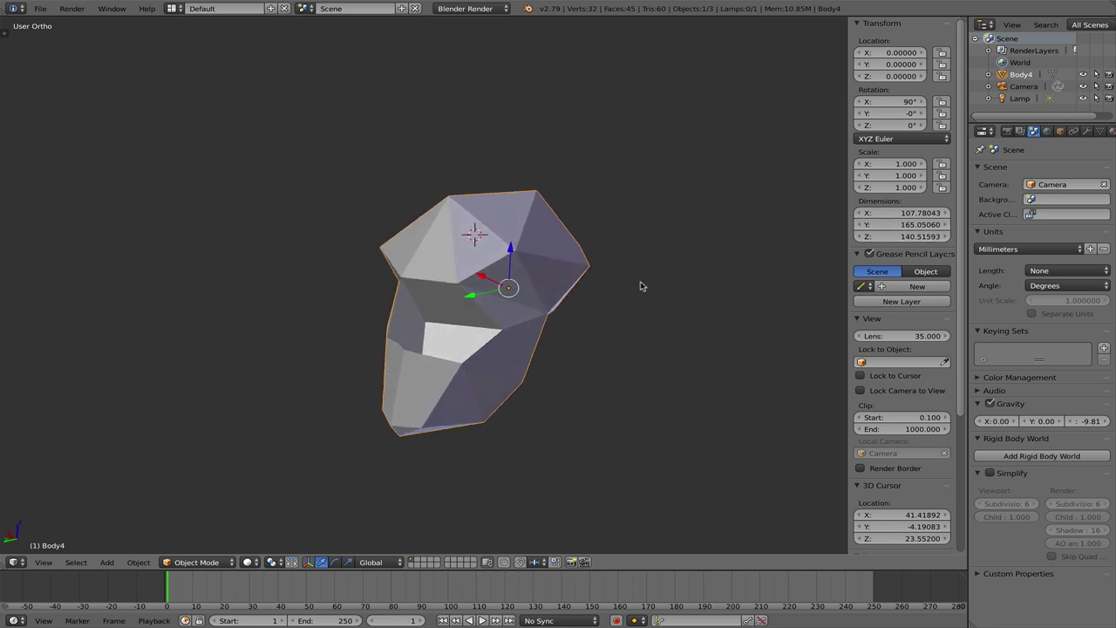
scroll(526, 287, up, 3)
middle_drag(728, 290, 419, 253)
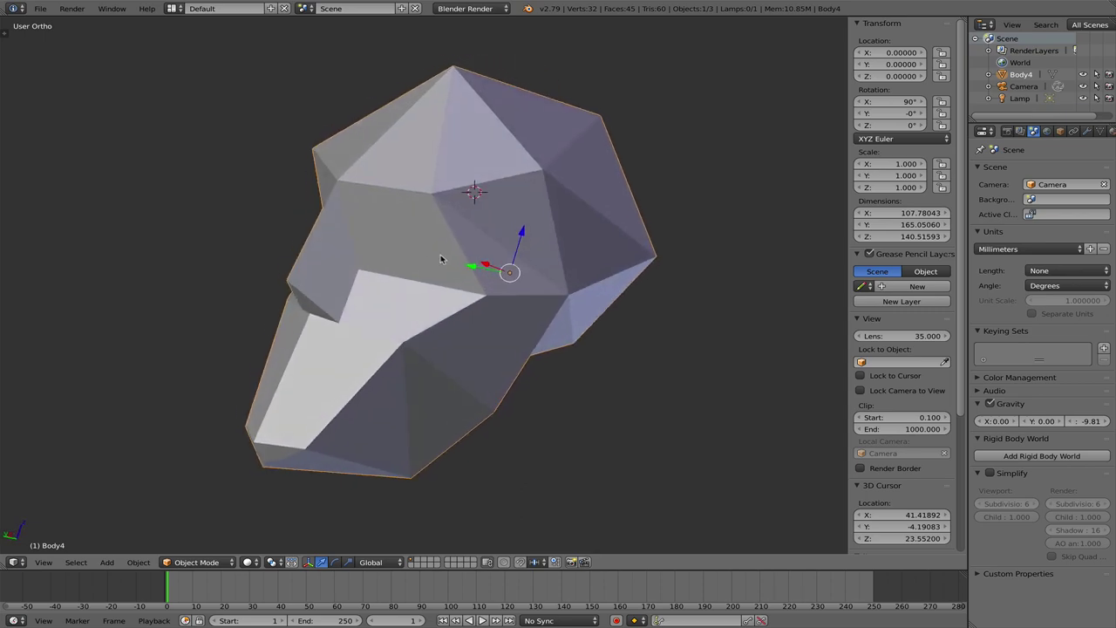
key(Tab)
mouse_move(588, 293)
middle_down()
mouse_move(643, 289)
mouse_move(530, 293)
mouse_move(587, 294)
middle_up()
- Reselect all faces and toggle the edge Length labels on and off
key(a)
key(a)
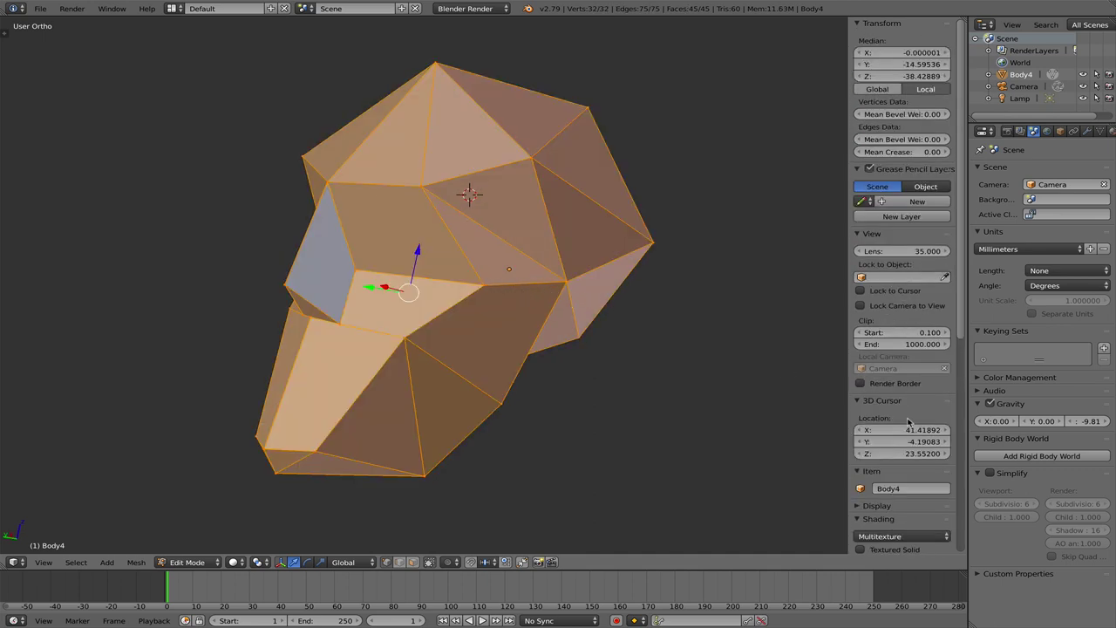
scroll(907, 422, down, 8)
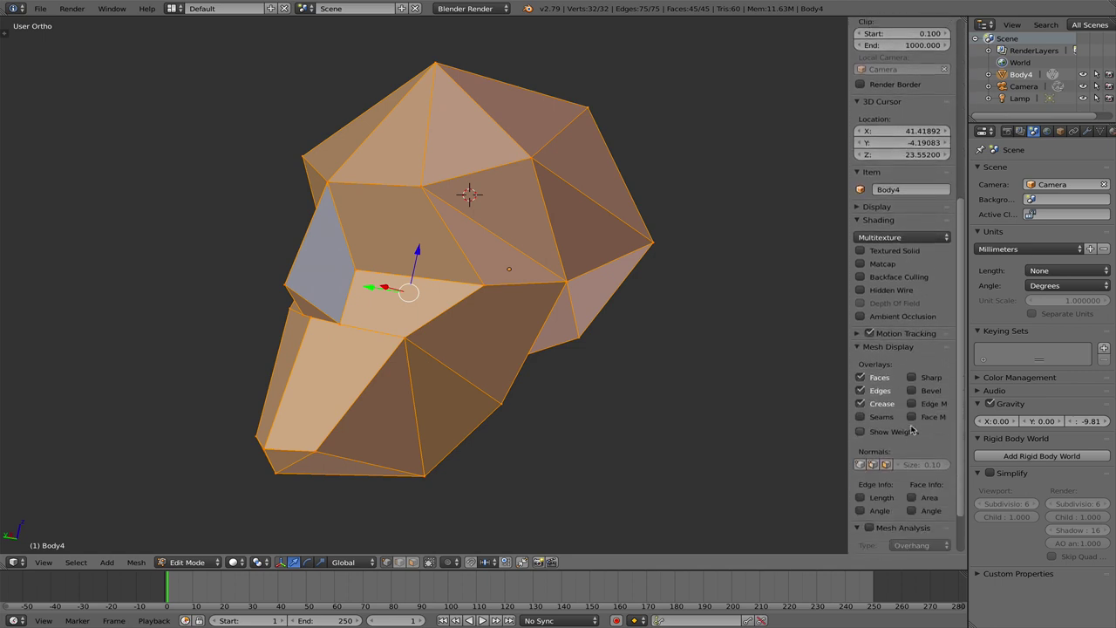
scroll(912, 430, down, 2)
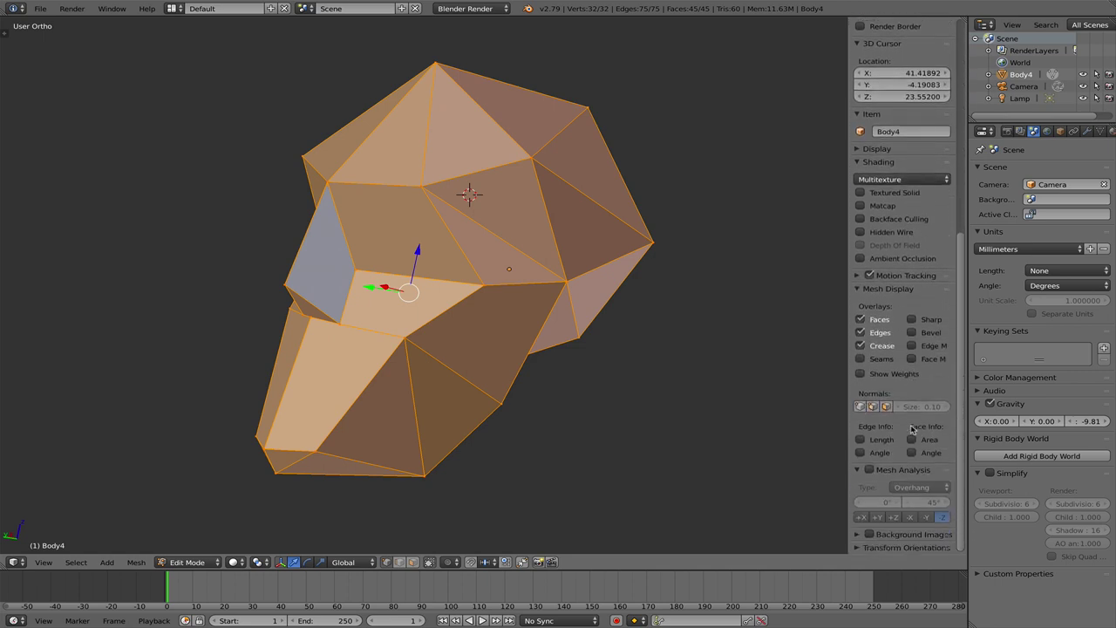
click(860, 439)
click(860, 440)
- Try out the Normals display buttons, then return Body4 to Object Mode
click(886, 406)
click(886, 406)
click(874, 408)
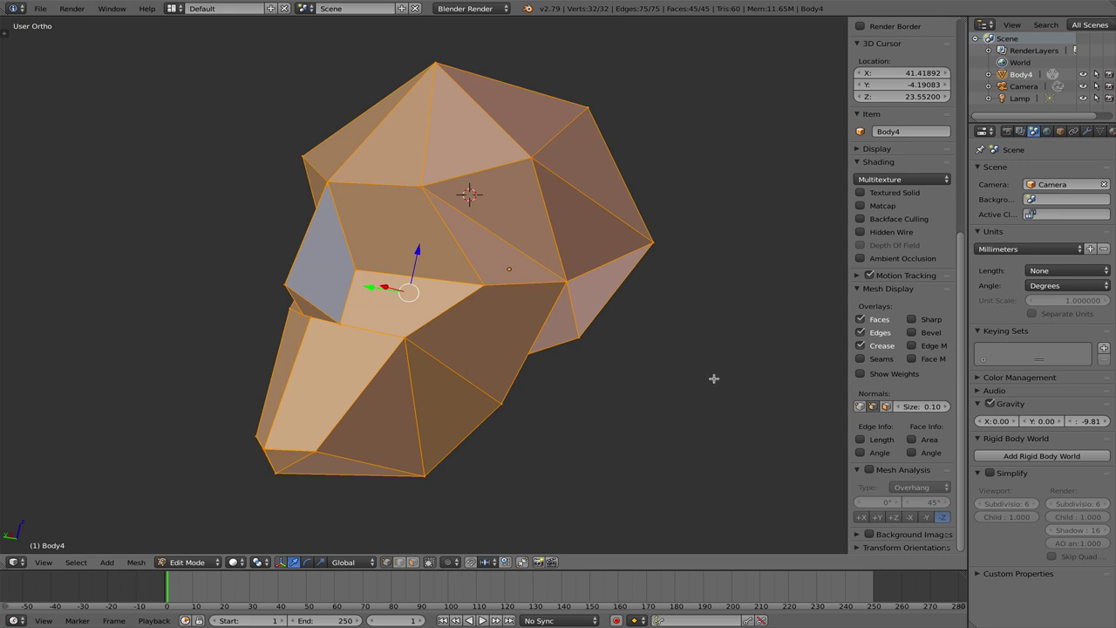
scroll(768, 406, up, 3)
scroll(435, 370, up, 3)
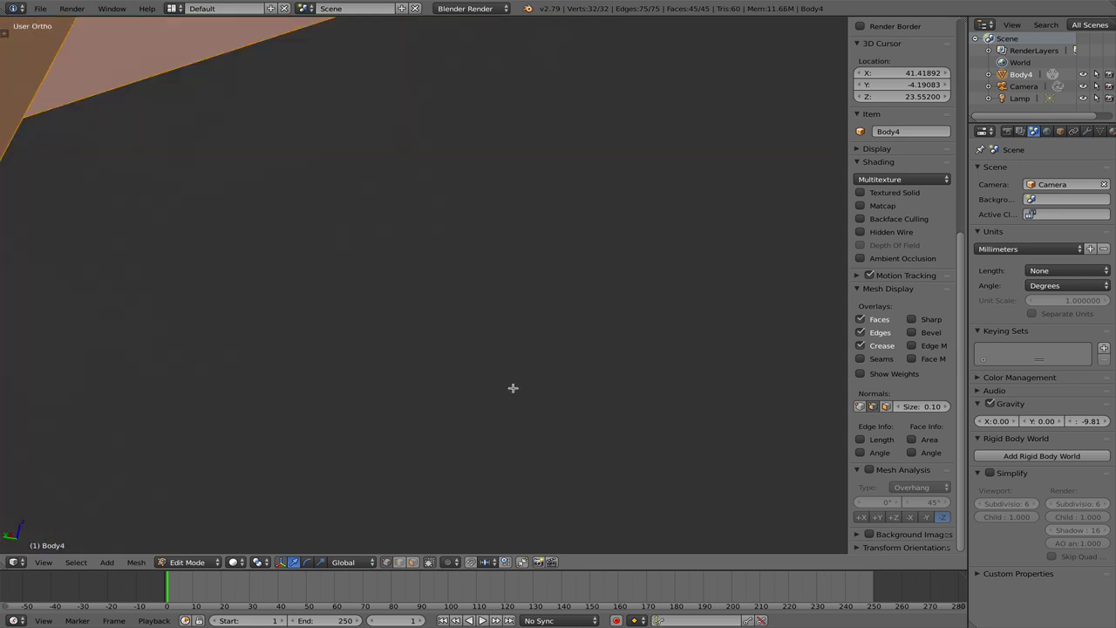
scroll(513, 386, down, 10)
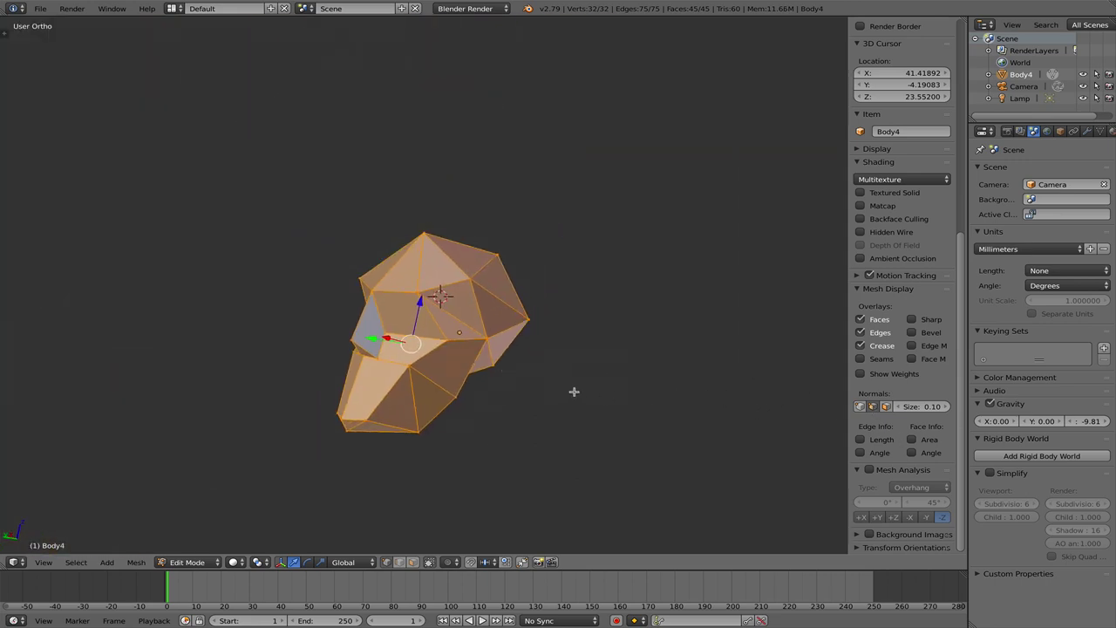
key(Tab)
middle_drag(574, 378, 613, 406)
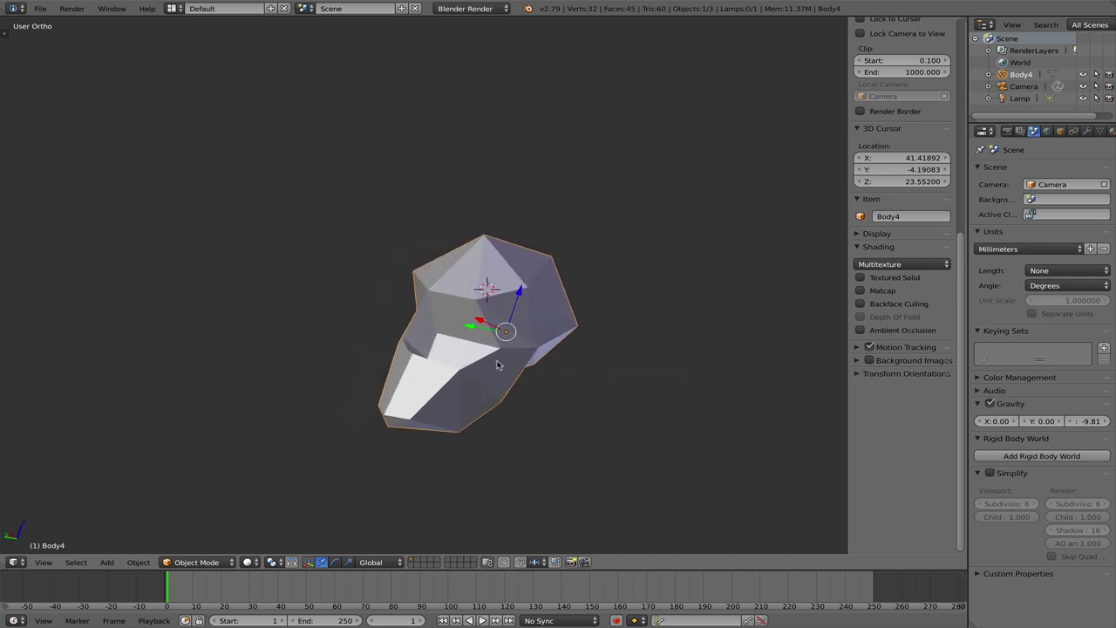
- Close the sidebar, re-centre the view on the skull and widen the properties area
scroll(495, 362, up, 3)
middle_drag(496, 362, 429, 294)
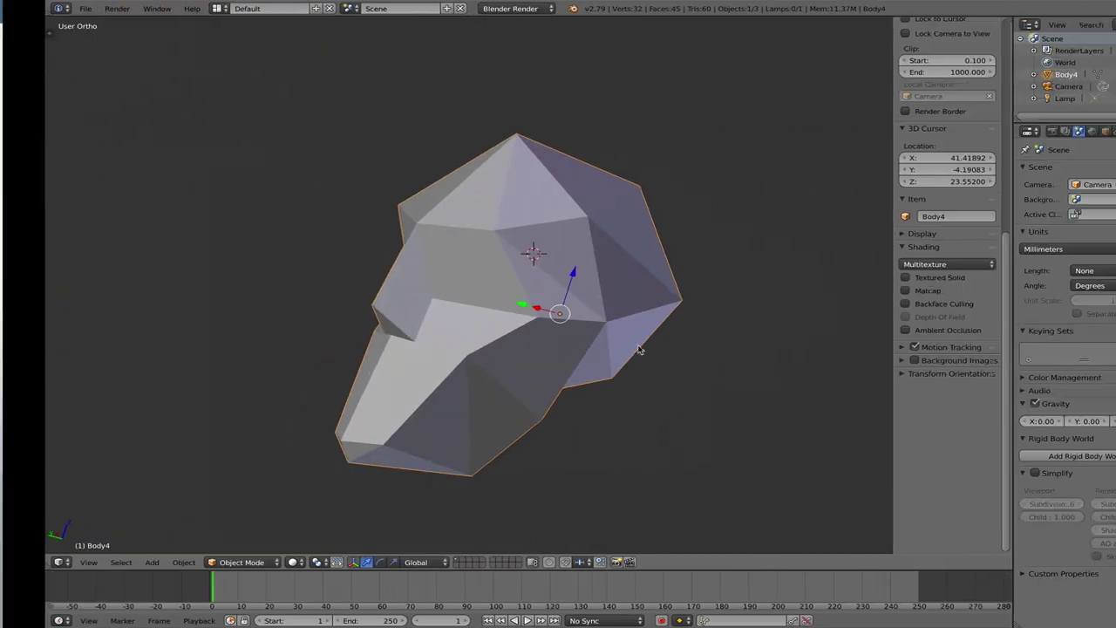
middle_drag(721, 331, 707, 228)
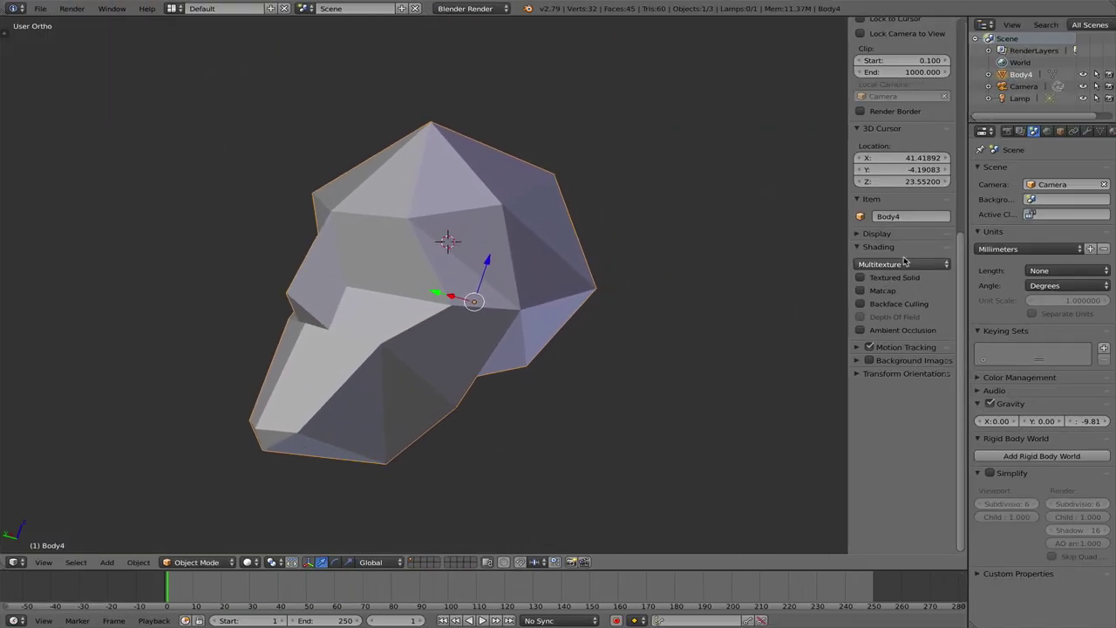
key(n)
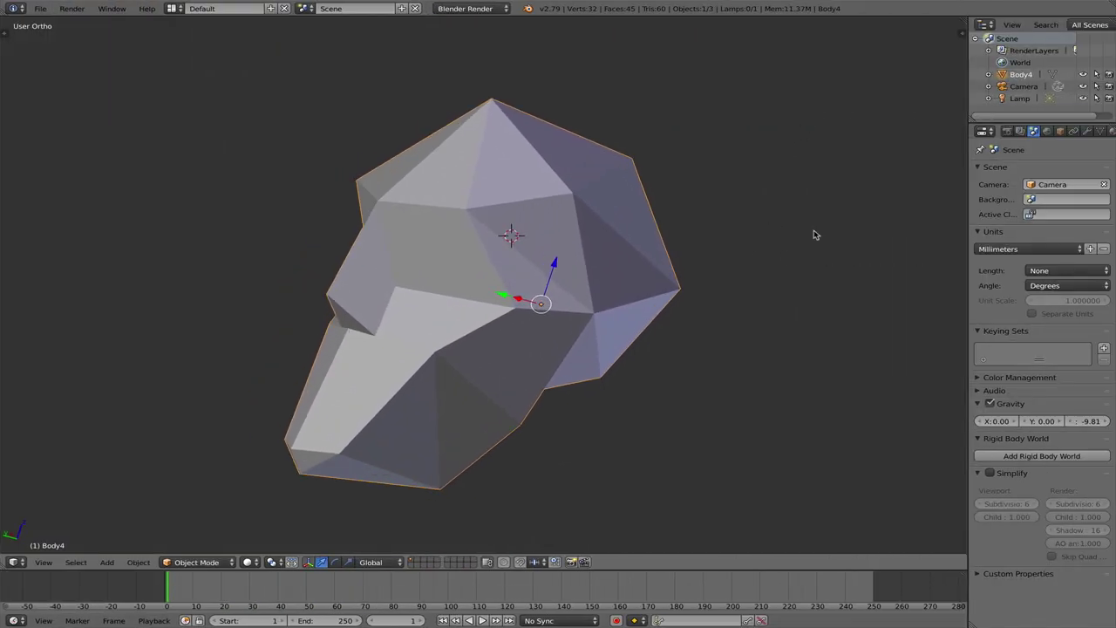
key(KP_Decimal)
drag(966, 273, 861, 272)
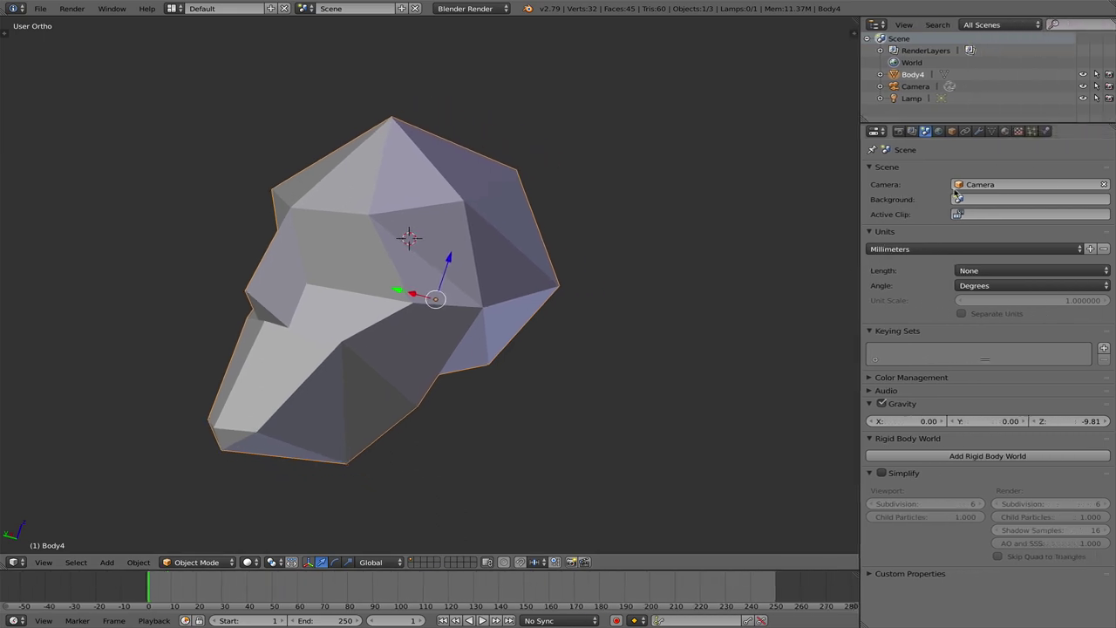
- Add a Subdivision Surface modifier to Body4 and set it to Simple
click(978, 132)
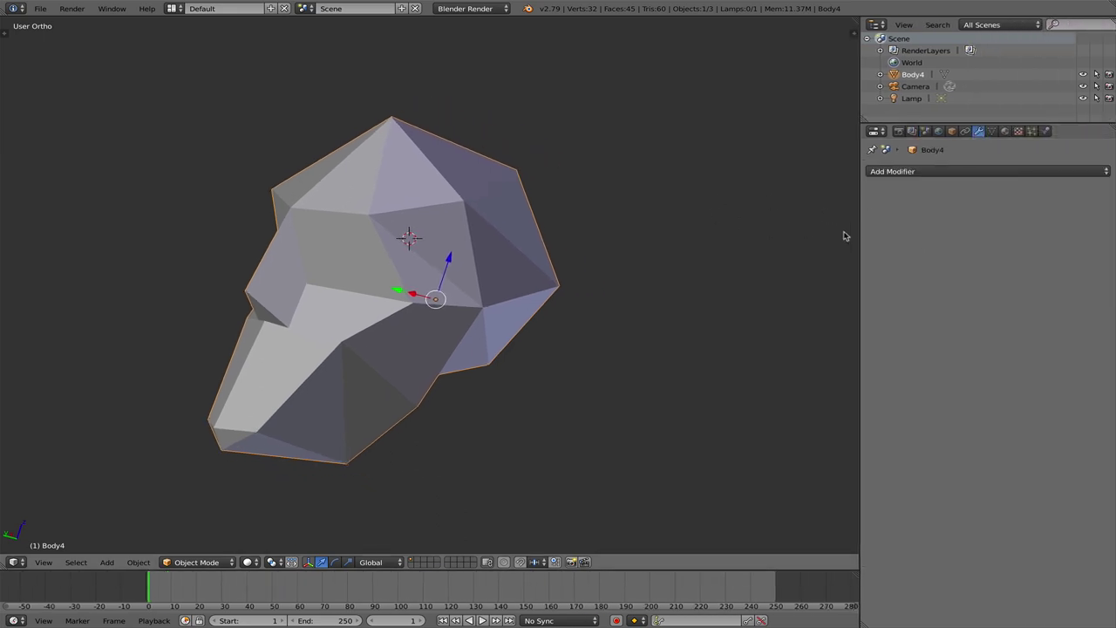
drag(858, 235, 870, 234)
click(941, 171)
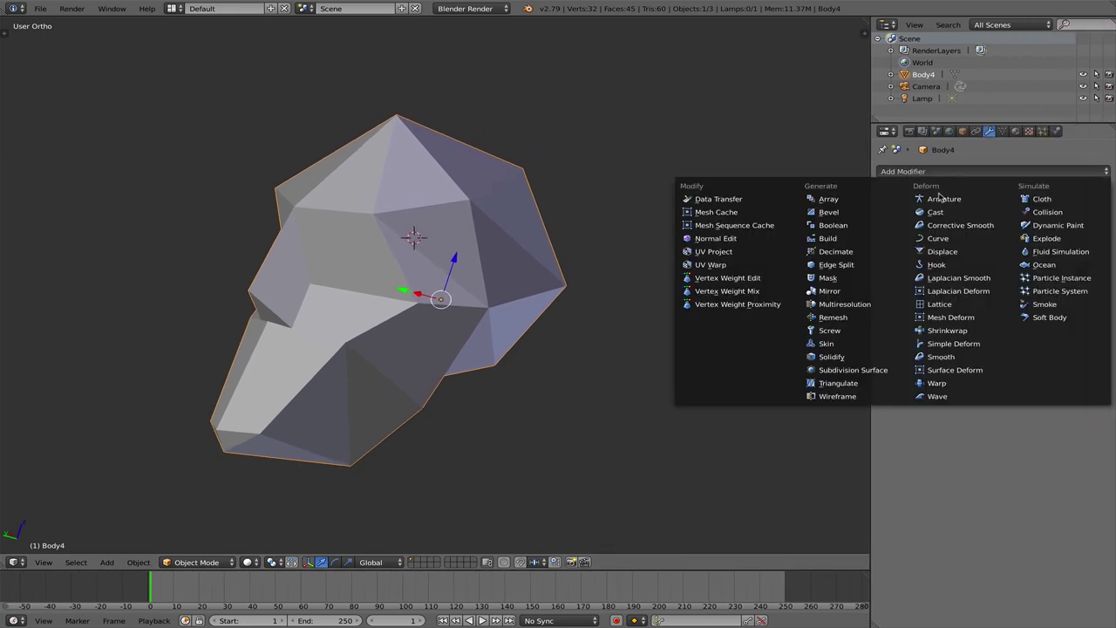
click(884, 370)
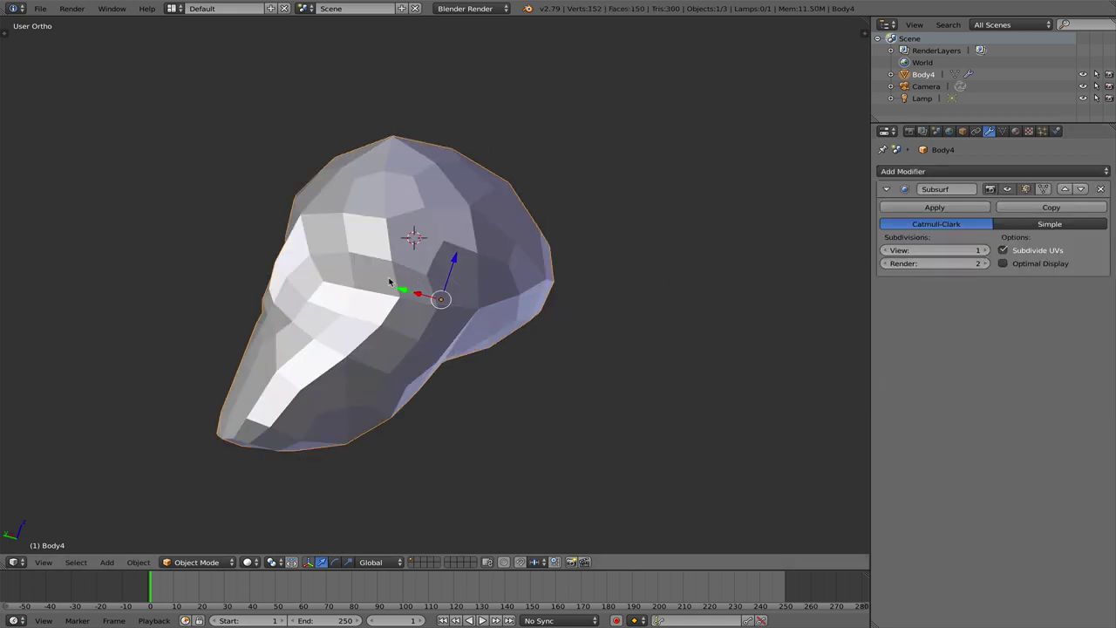
mouse_move(419, 281)
middle_down()
mouse_move(613, 293)
mouse_move(489, 287)
mouse_move(754, 252)
middle_up()
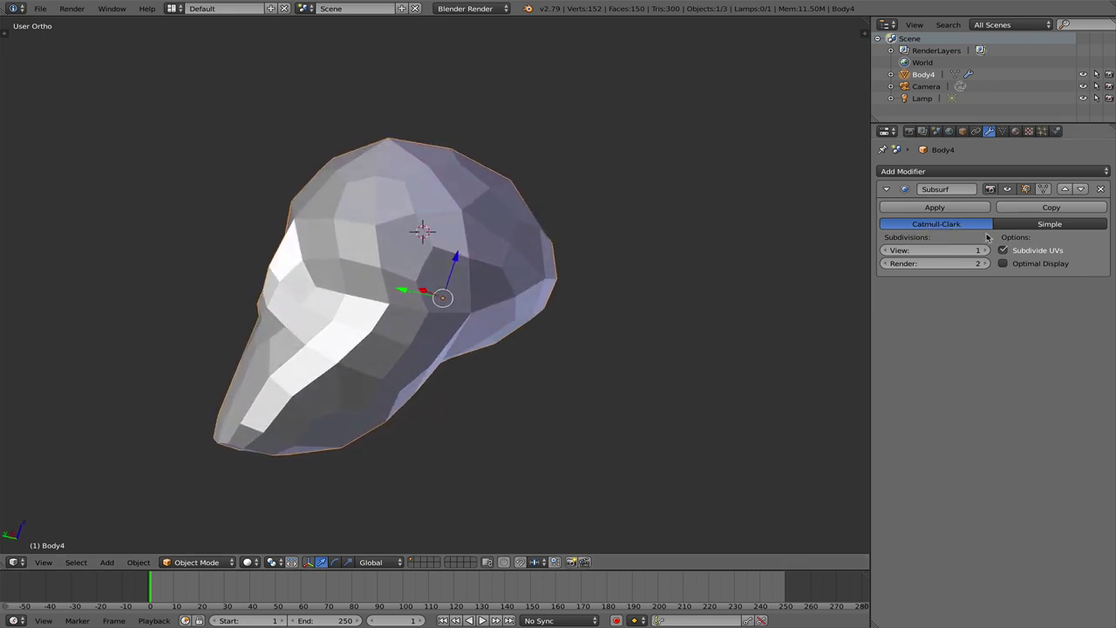
click(1049, 225)
middle_drag(631, 270, 659, 285)
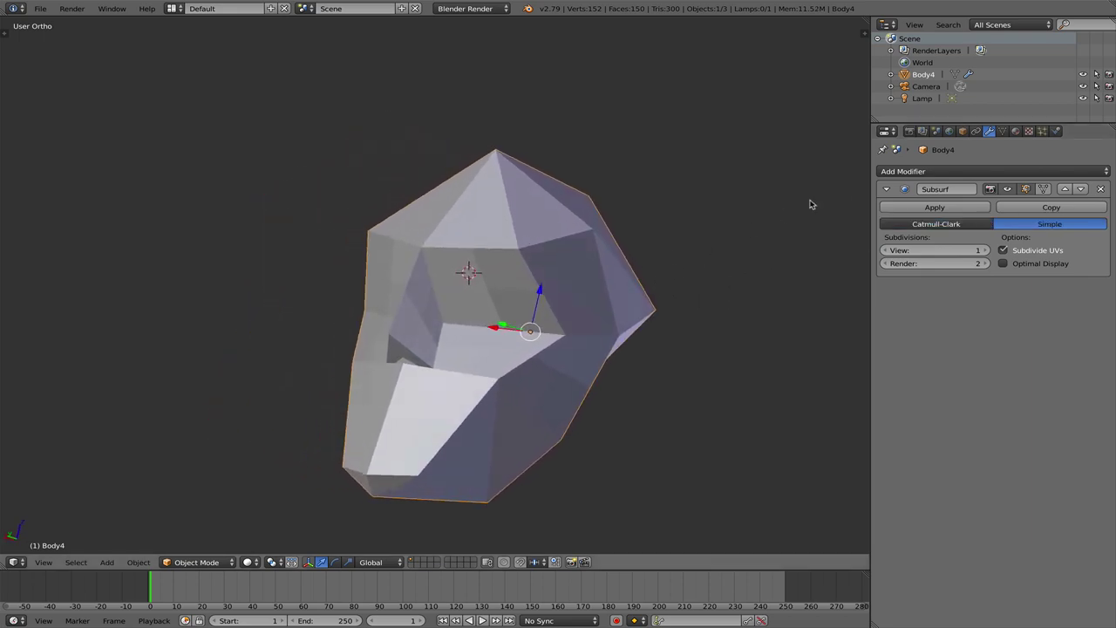
- Turn on the Wire overlay for the skull in the Object tab
click(962, 131)
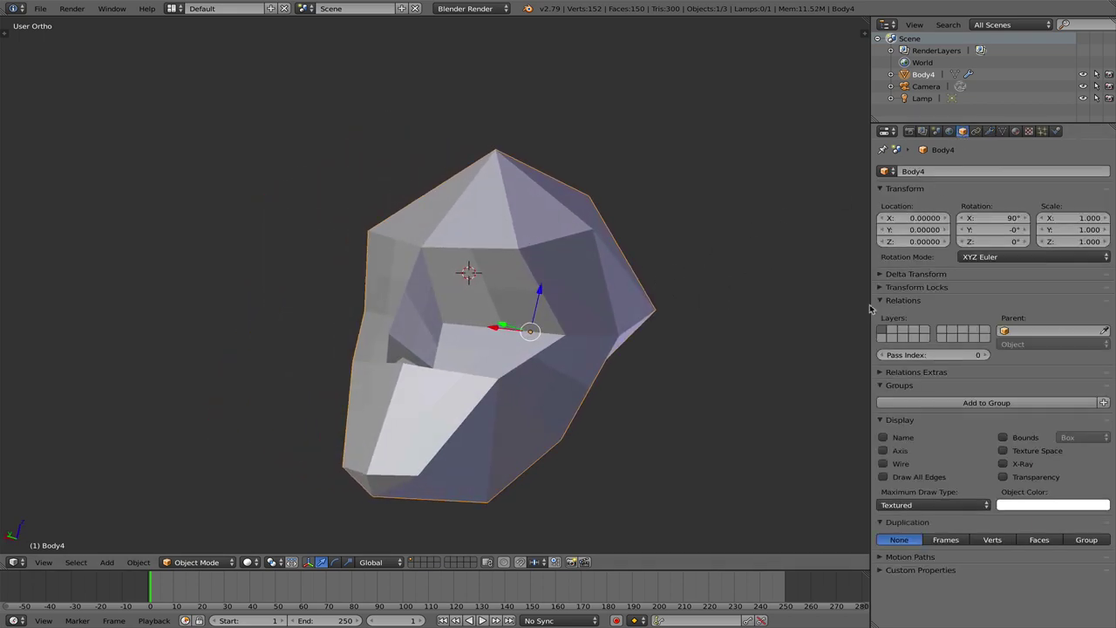
click(883, 463)
middle_drag(712, 334, 650, 297)
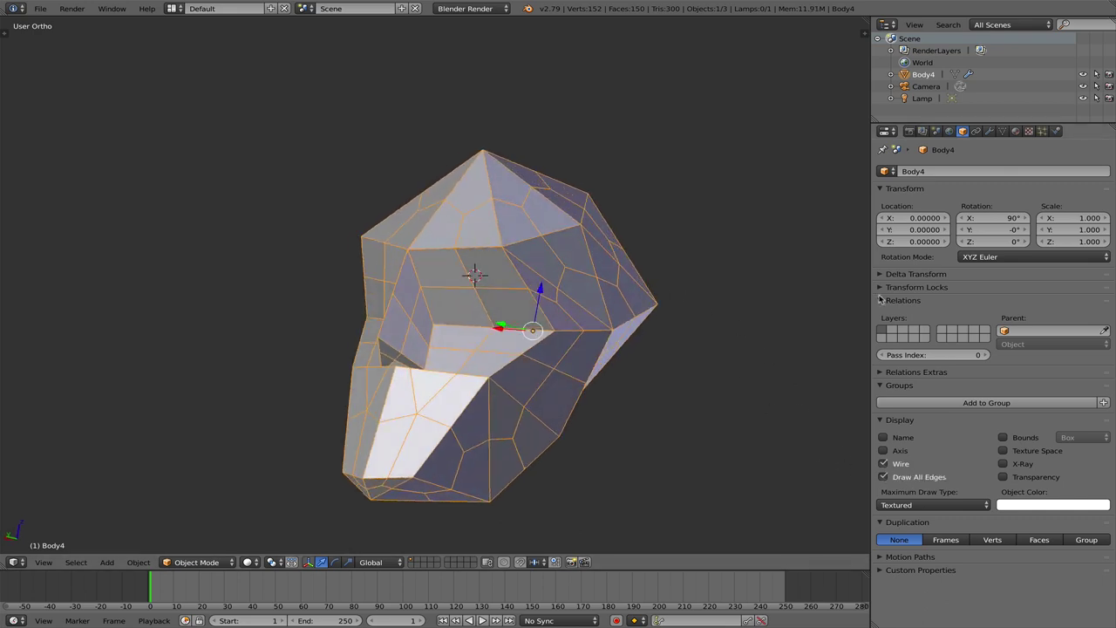
- Set the Subsurf View level to 0 and back to 1, inspecting the subdivided faces
click(988, 131)
middle_drag(676, 249, 453, 245)
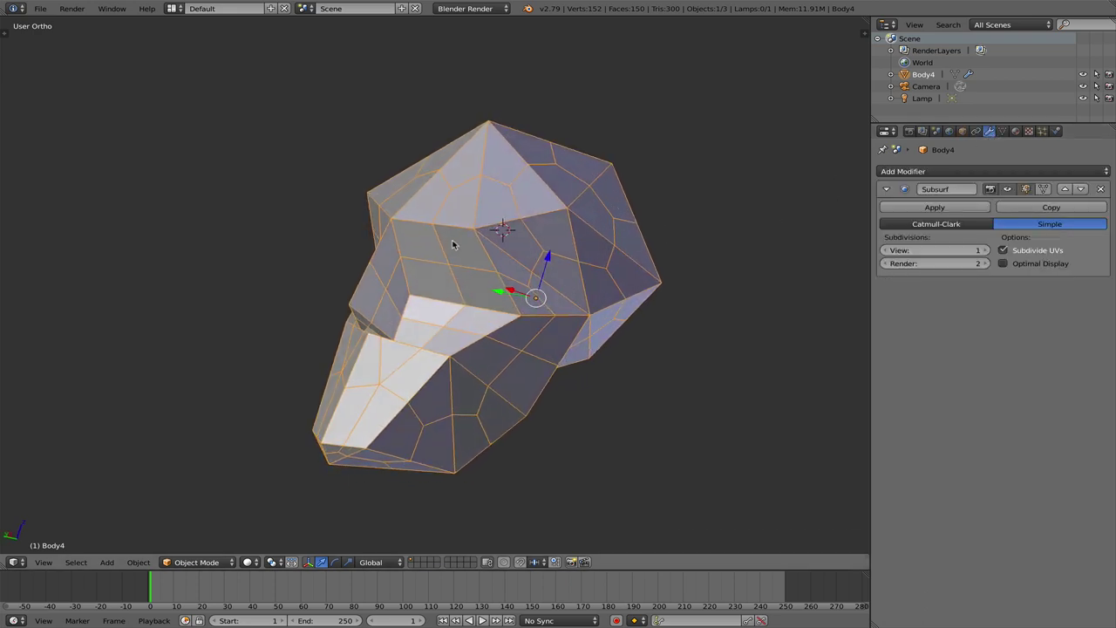
click(886, 250)
mouse_move(653, 305)
middle_down()
mouse_move(673, 285)
mouse_move(673, 300)
middle_up()
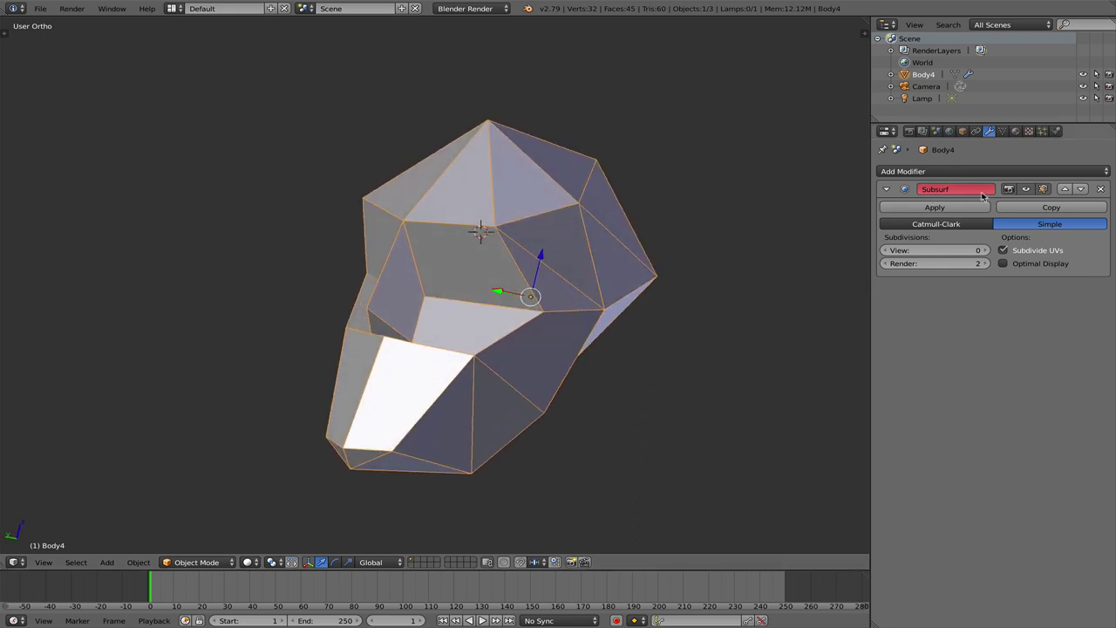
click(984, 250)
middle_drag(583, 321, 551, 300)
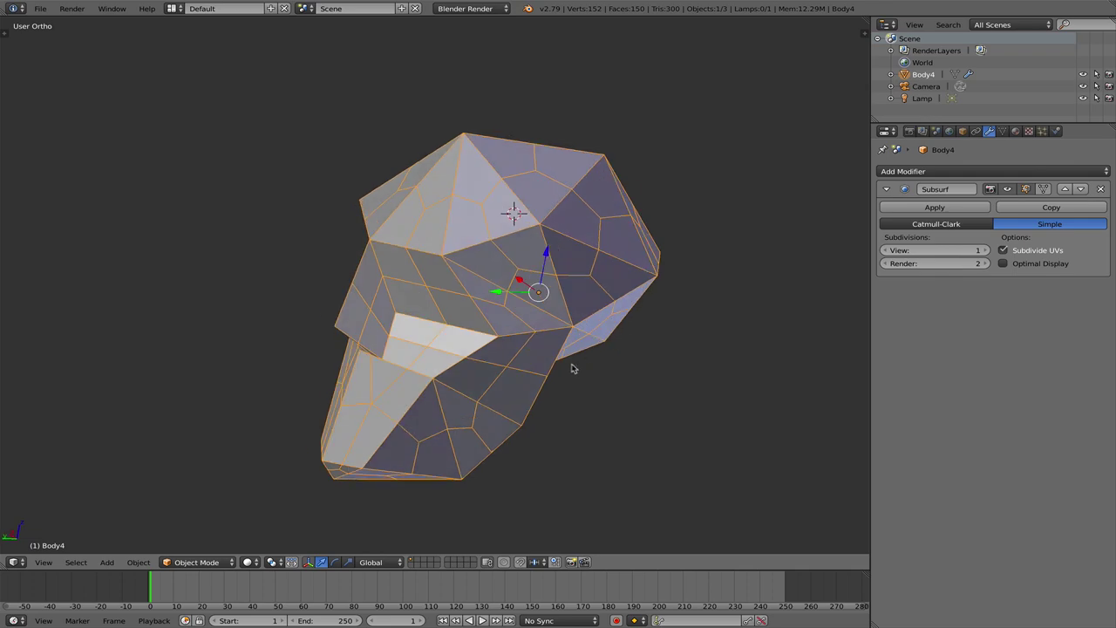
middle_drag(480, 324, 594, 352)
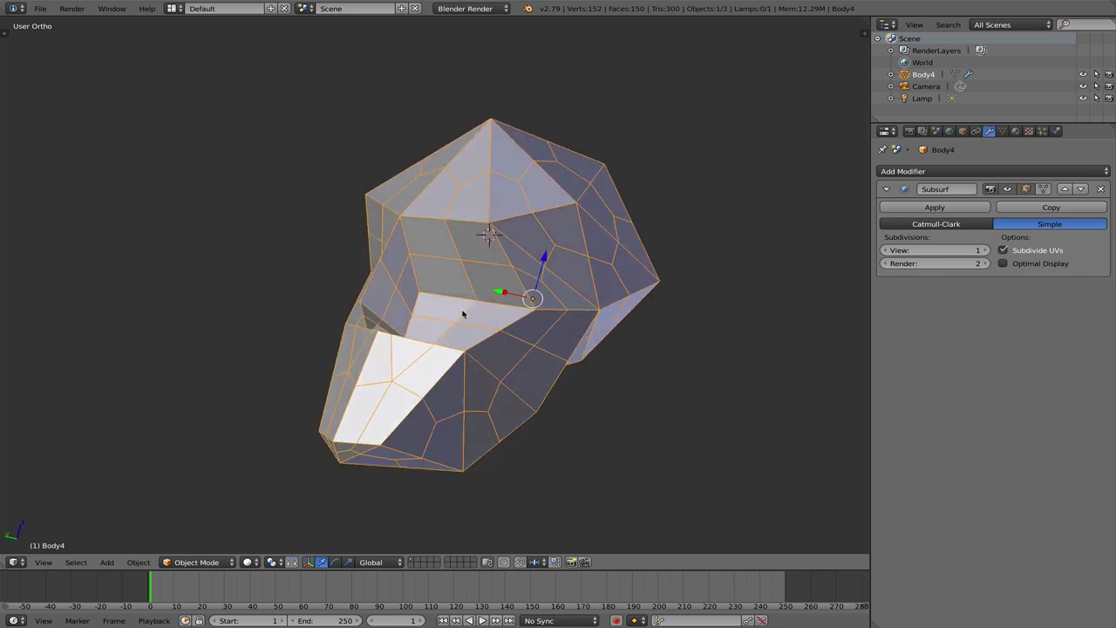
middle_drag(463, 314, 506, 308)
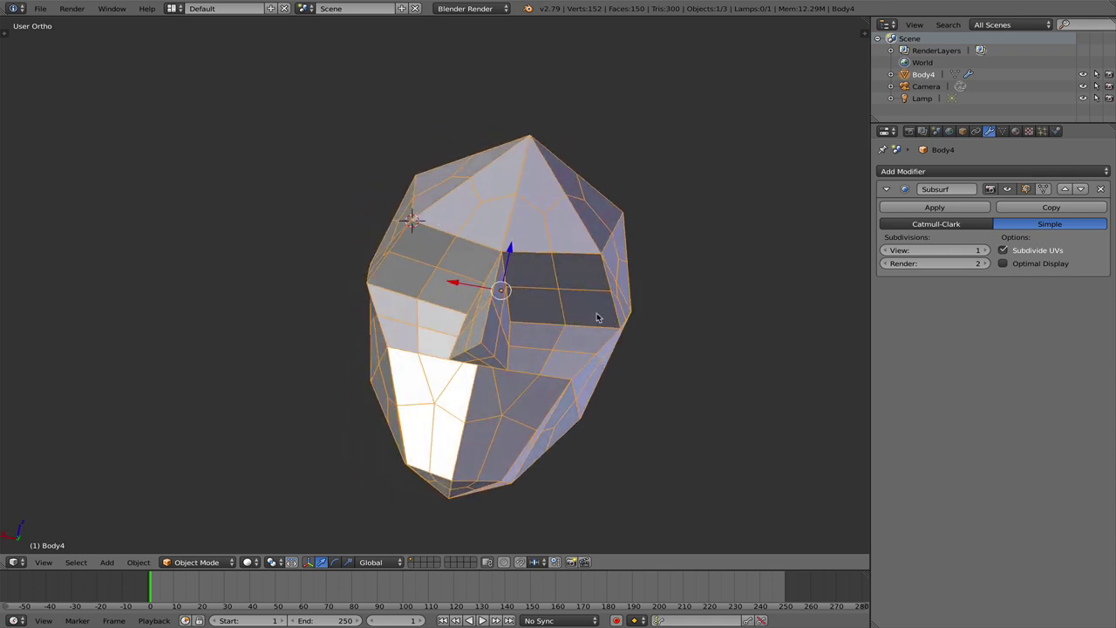
middle_drag(506, 330, 421, 243)
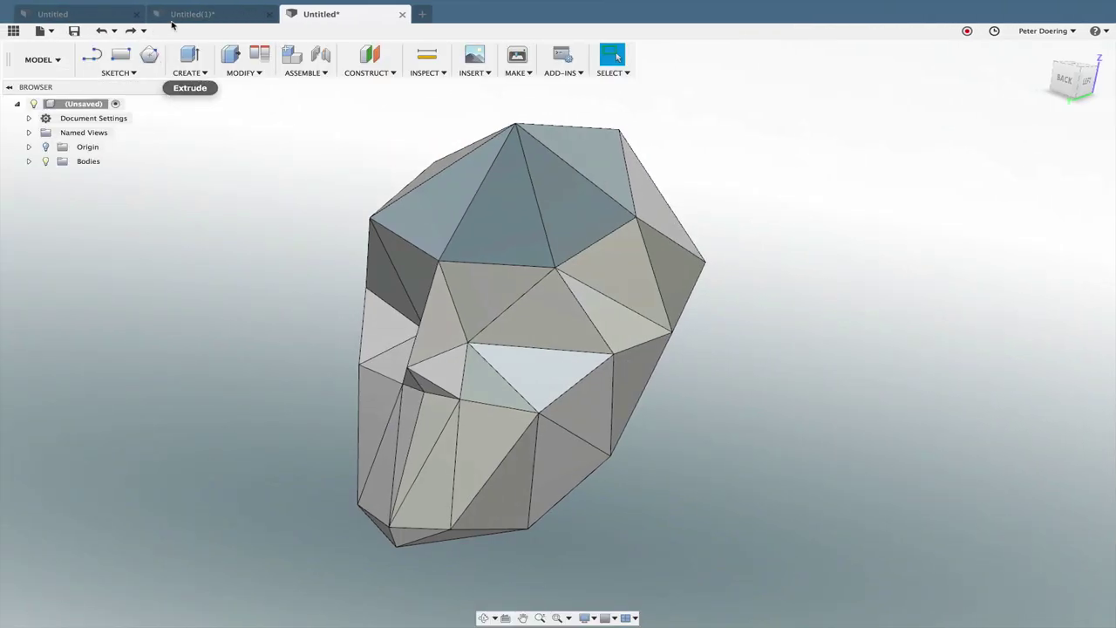
click(173, 18)
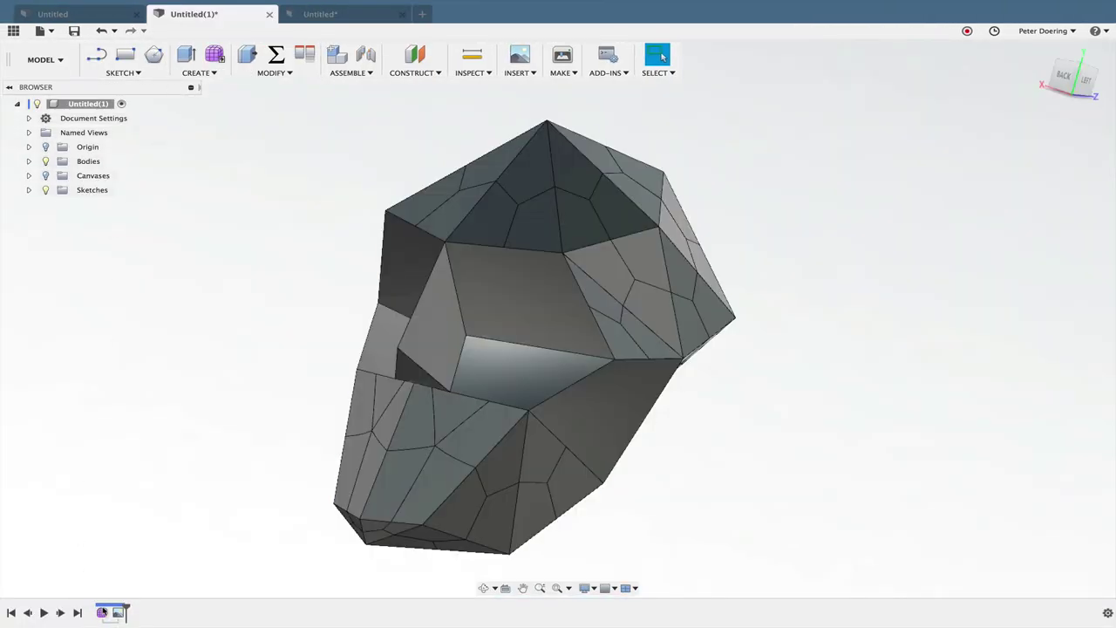
click(641, 337)
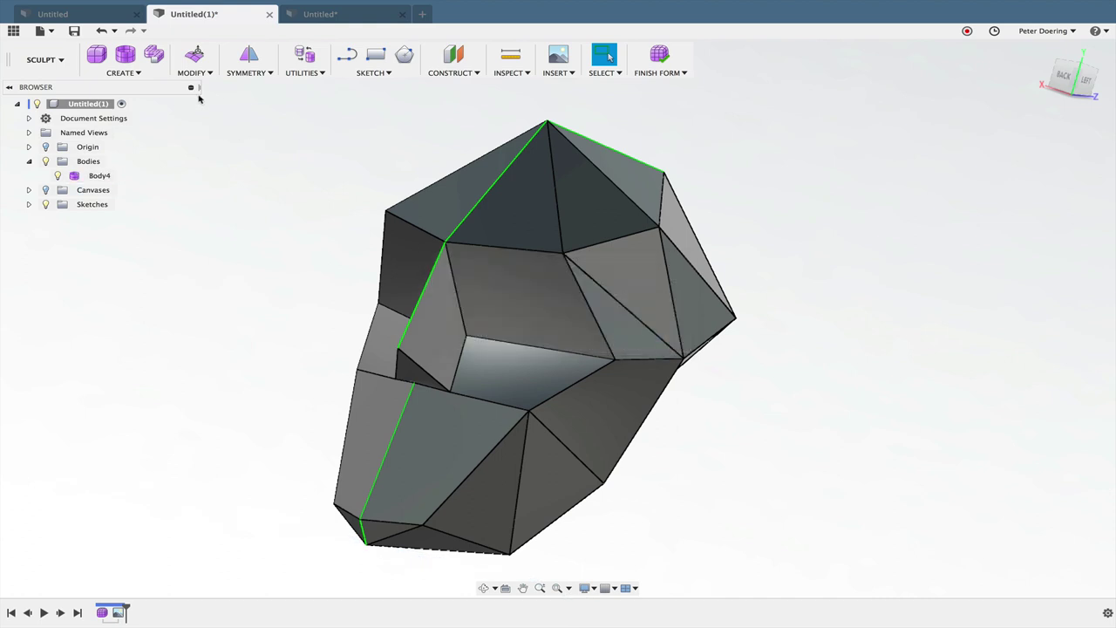
click(194, 73)
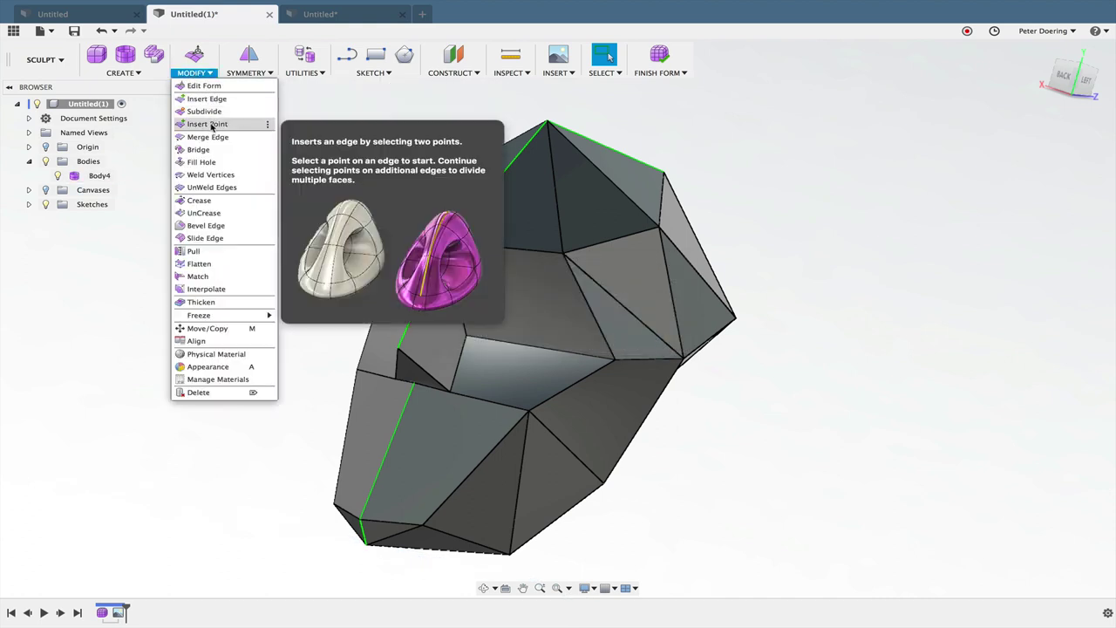
click(763, 150)
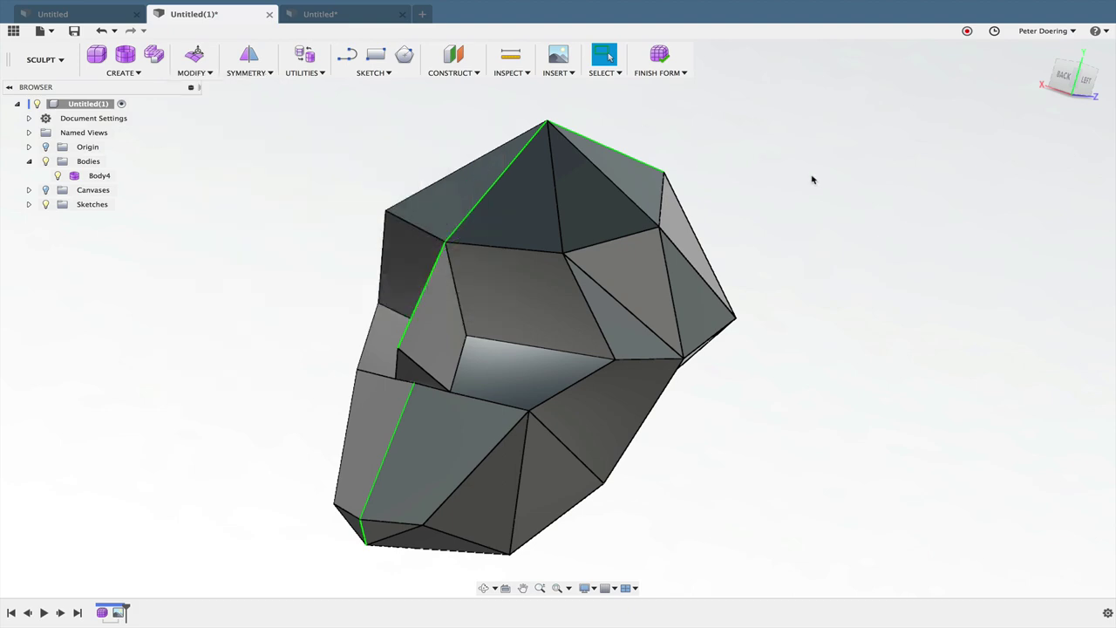
shift+middle_drag(811, 180, 730, 174)
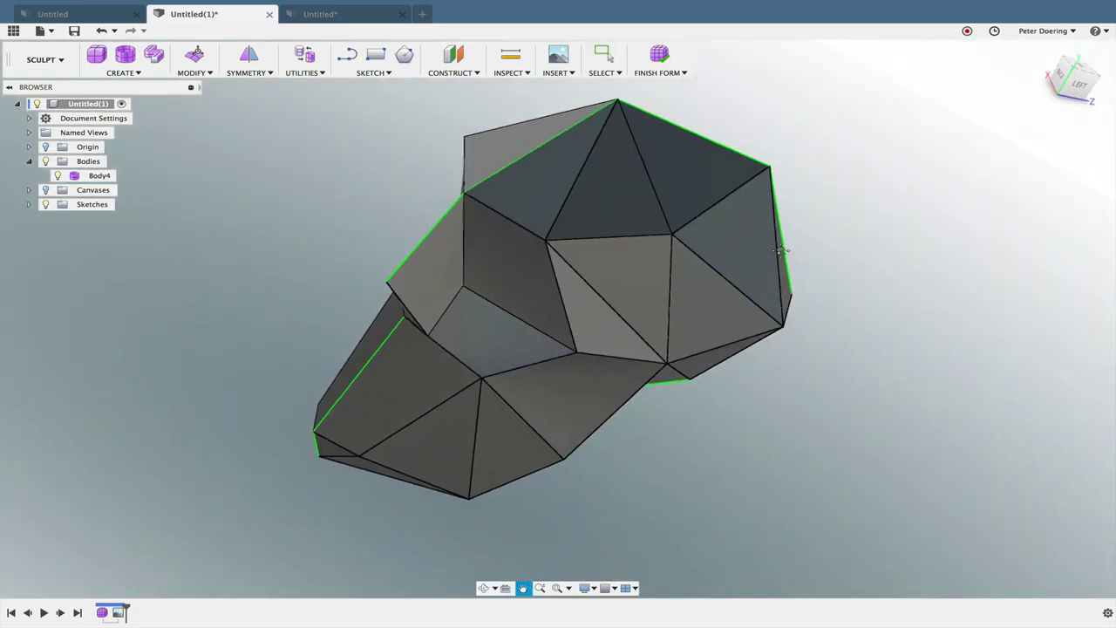
mouse_move(780, 250)
shift+middle_down()
mouse_move(782, 227)
mouse_move(825, 204)
mouse_move(709, 302)
mouse_move(716, 340)
shift+middle_up()
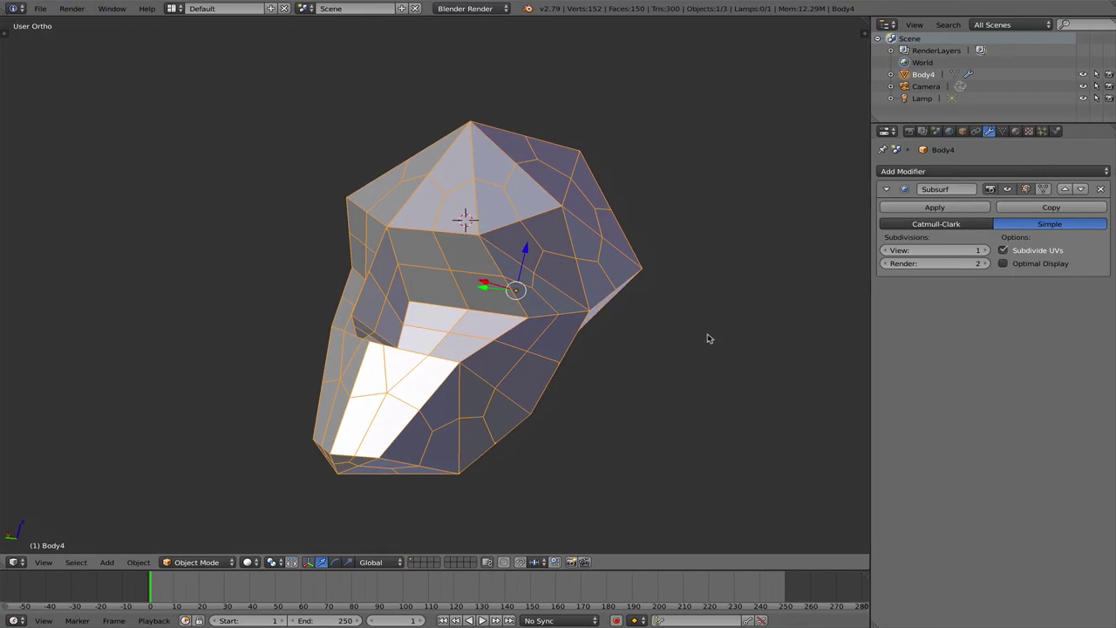
- Delete the Subsurf modifier and add a new Subdivision Surface set to Simple
middle_drag(708, 339, 586, 380)
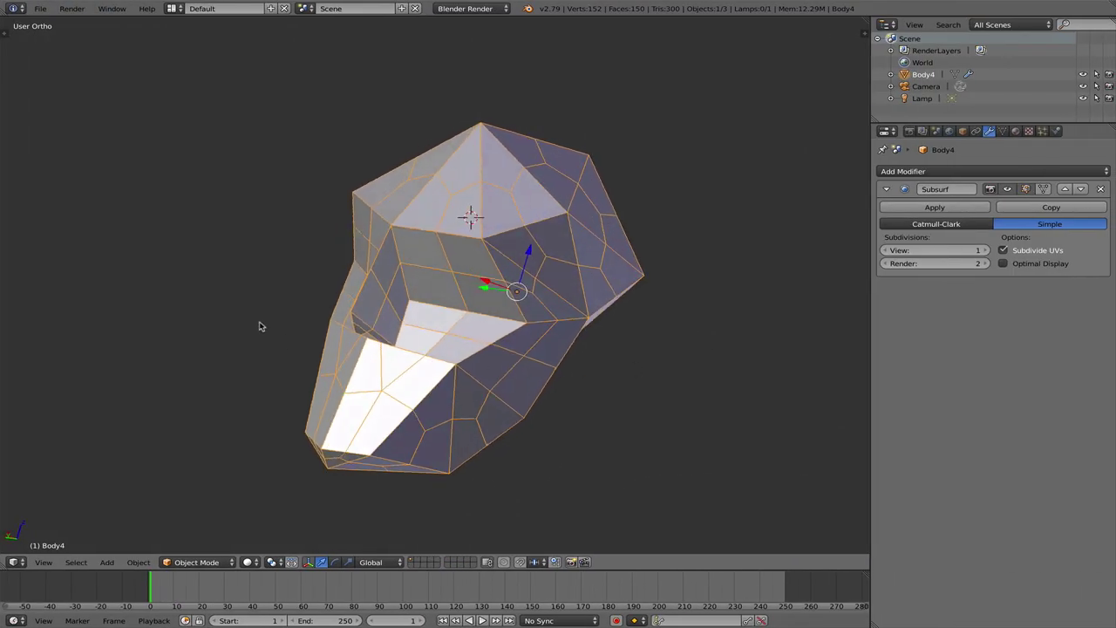
shift+middle_drag(259, 326, 276, 282)
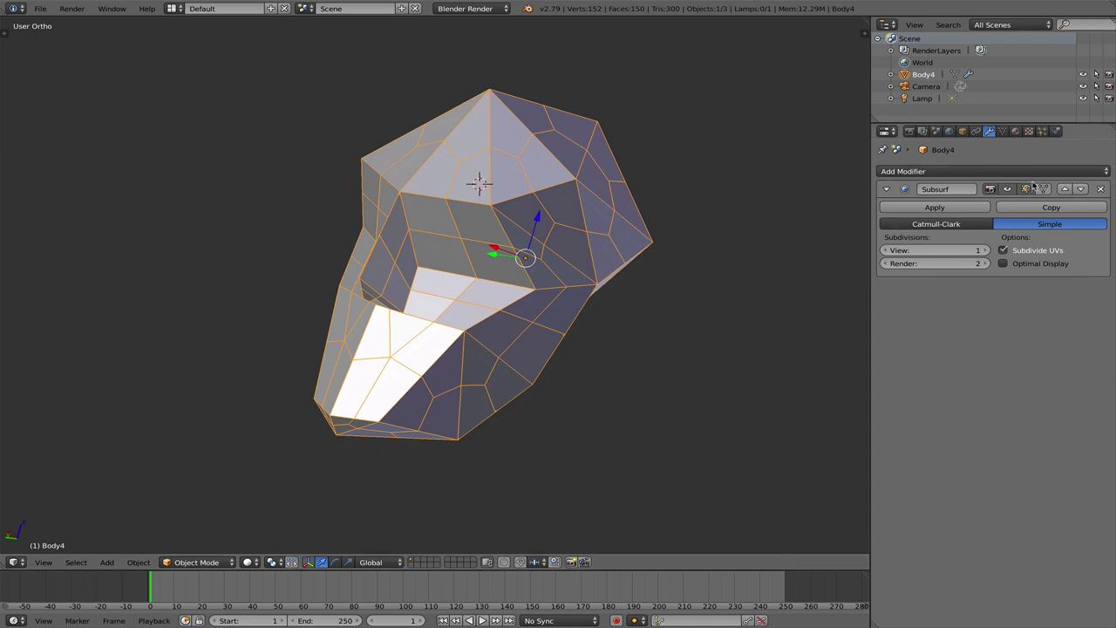
click(1100, 188)
middle_drag(706, 294, 668, 287)
click(964, 174)
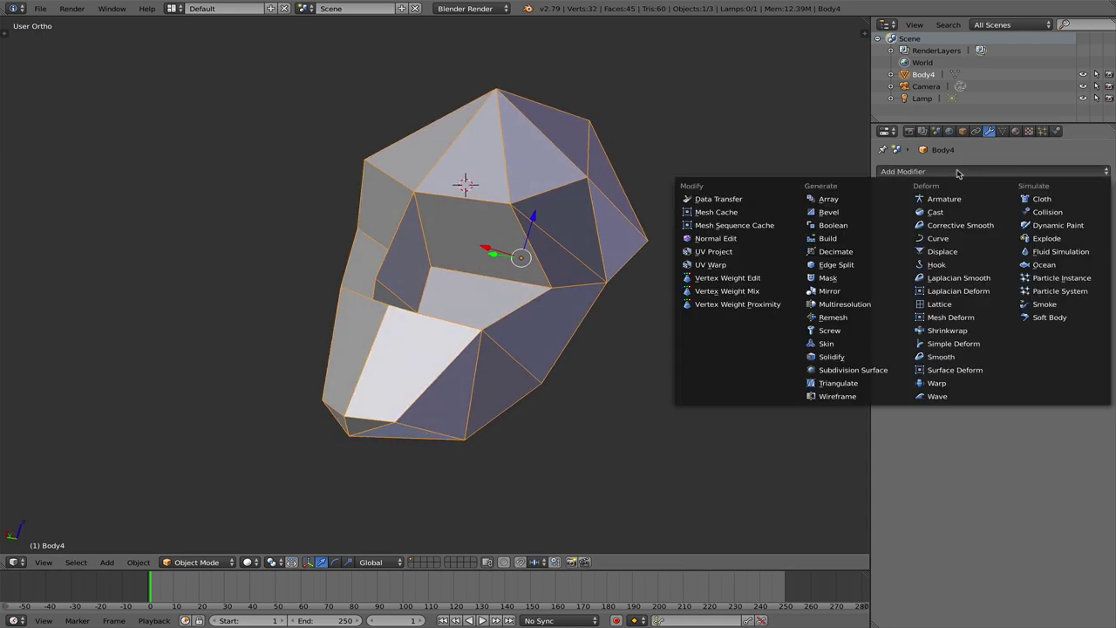
click(850, 372)
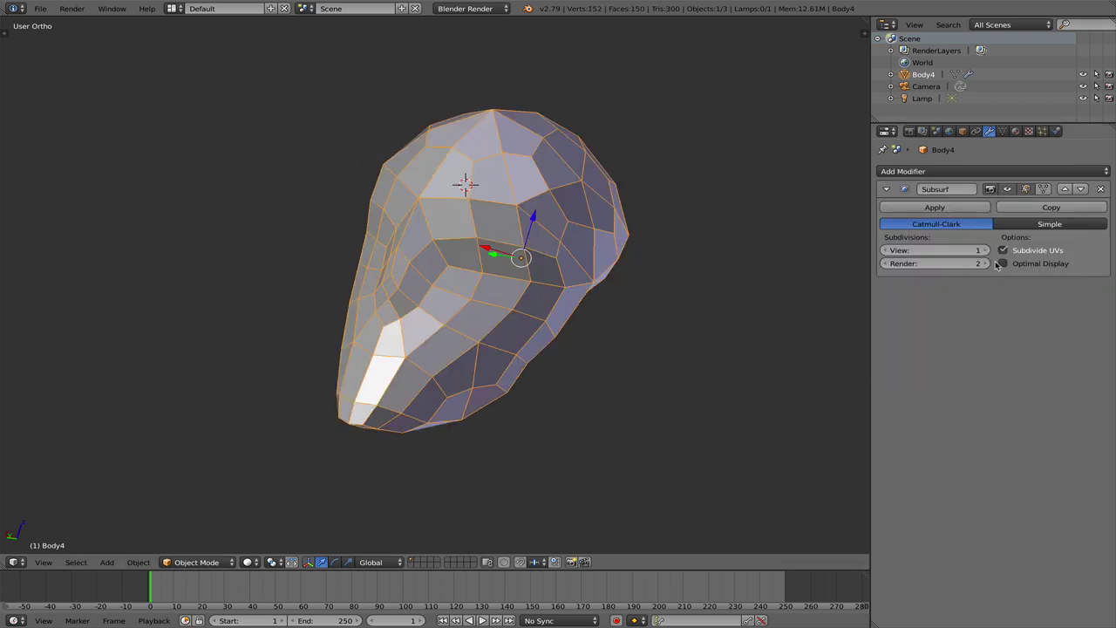
click(1037, 224)
middle_drag(723, 271, 695, 269)
- Check the control cage in Edit Mode, return to Object Mode, and open Add Modifier
key(Tab)
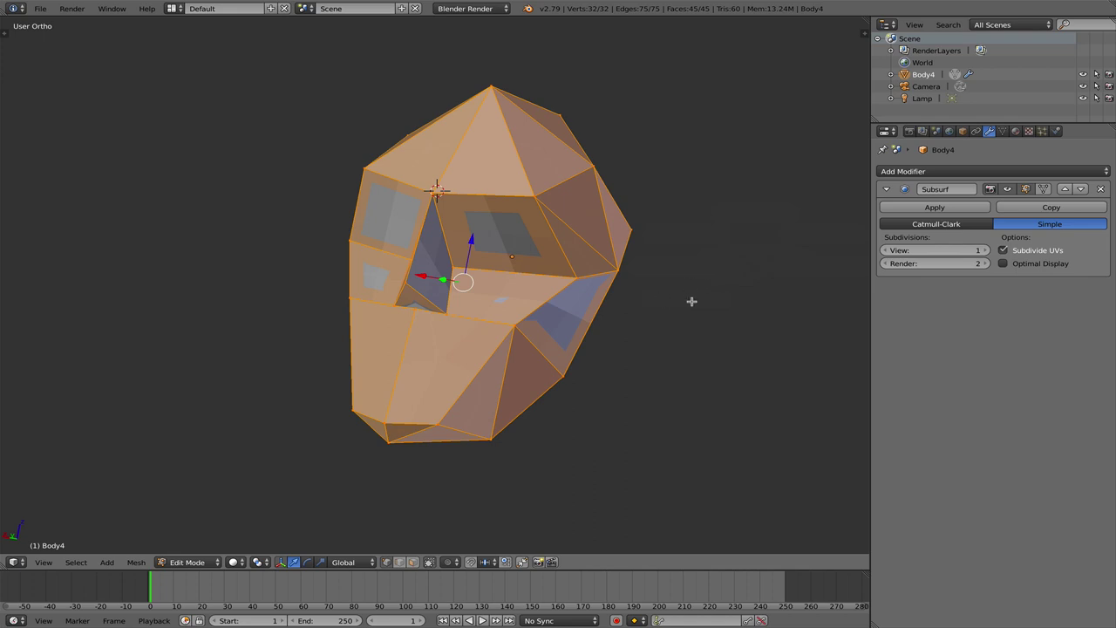
middle_drag(723, 310, 696, 281)
key(Tab)
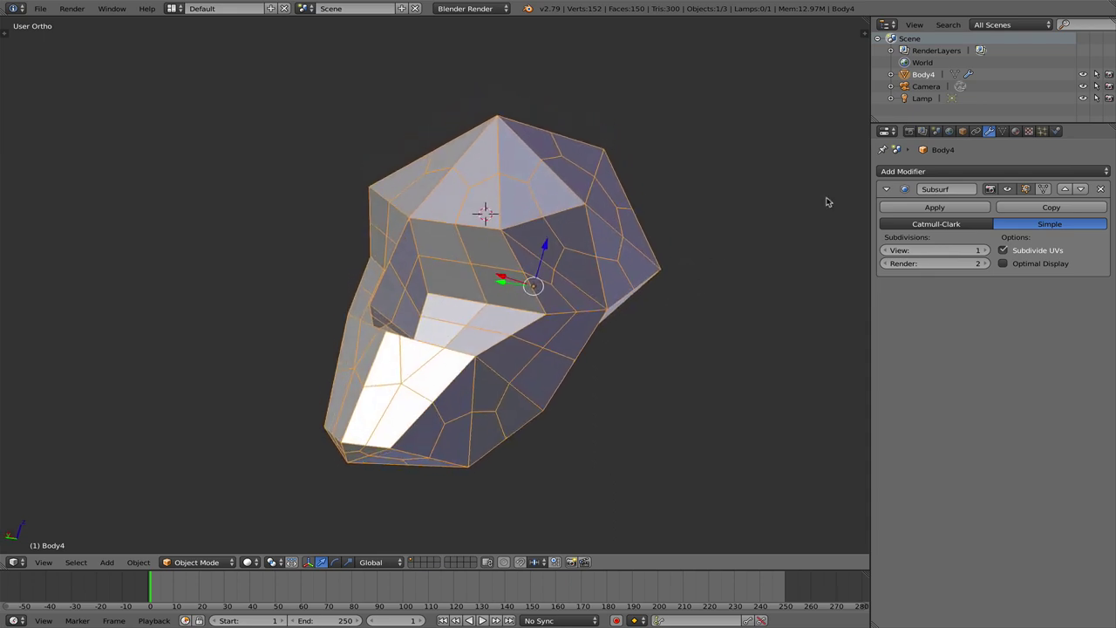
click(968, 172)
click(929, 173)
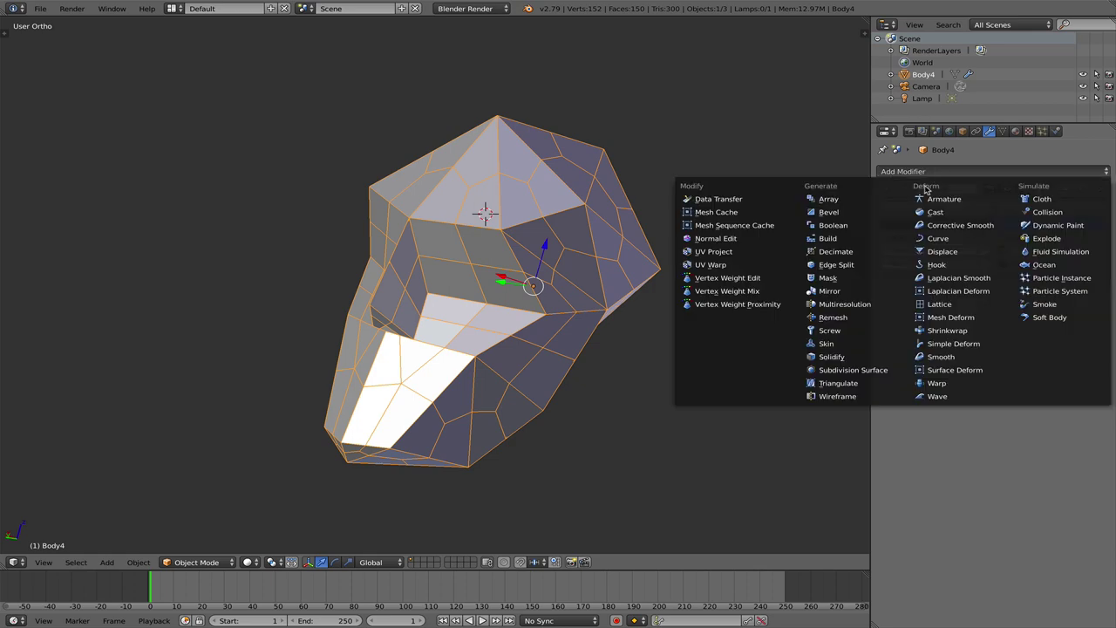
- Add a second Catmull-Clark Subdivision Surface modifier with View level 2
click(839, 371)
click(984, 350)
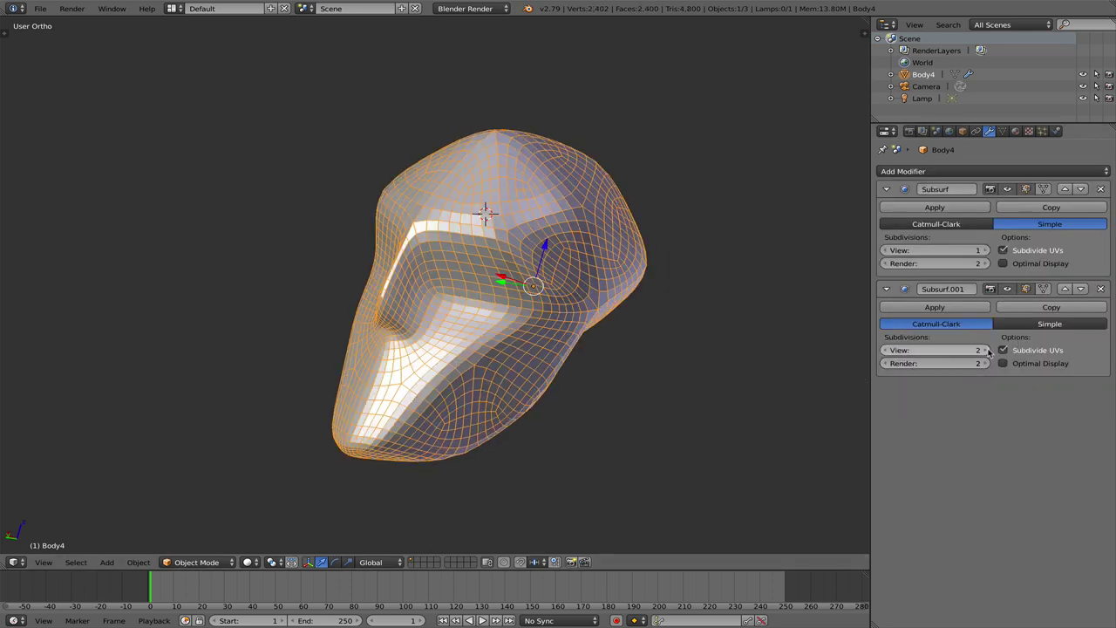
mouse_move(706, 324)
middle_down()
mouse_move(752, 322)
mouse_move(723, 324)
middle_up()
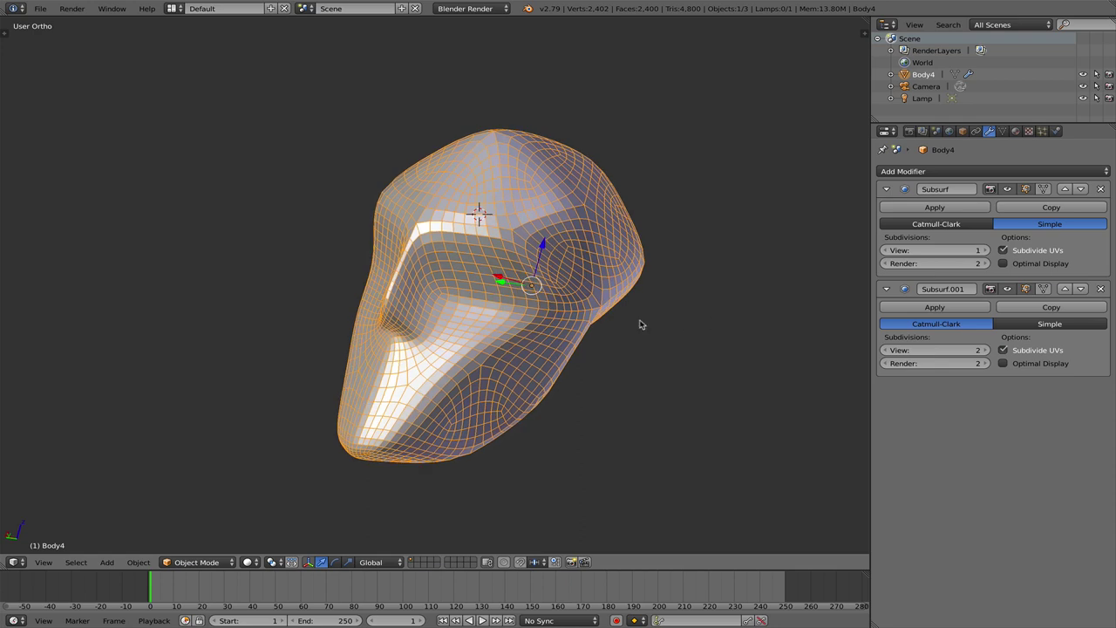
key(Tab)
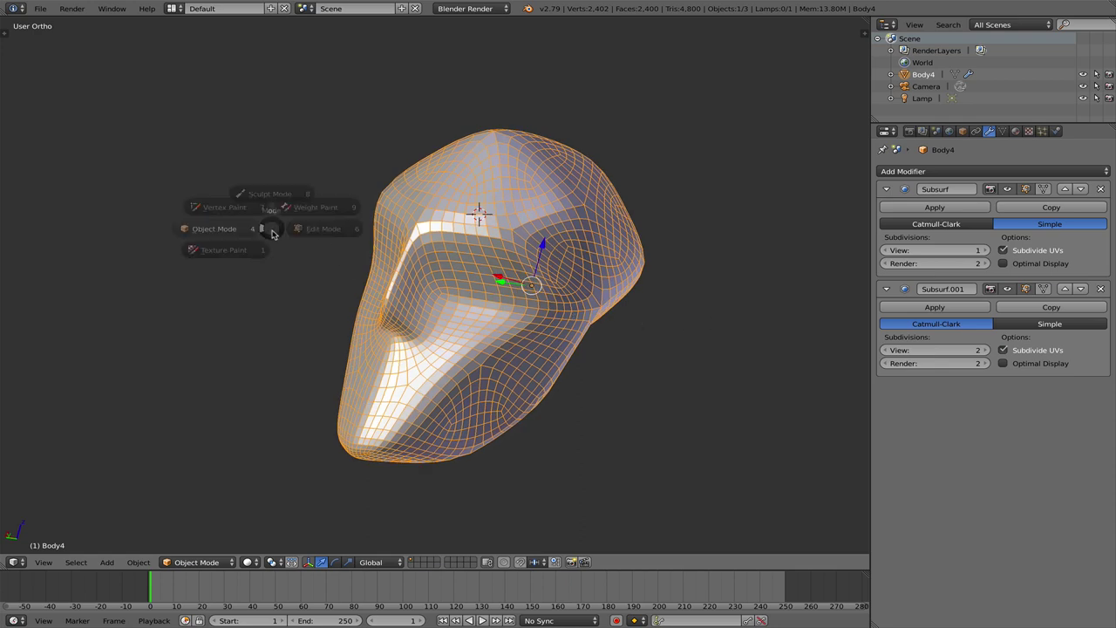
- Give the head smooth shading and turn off its Wire overlay
key(n)
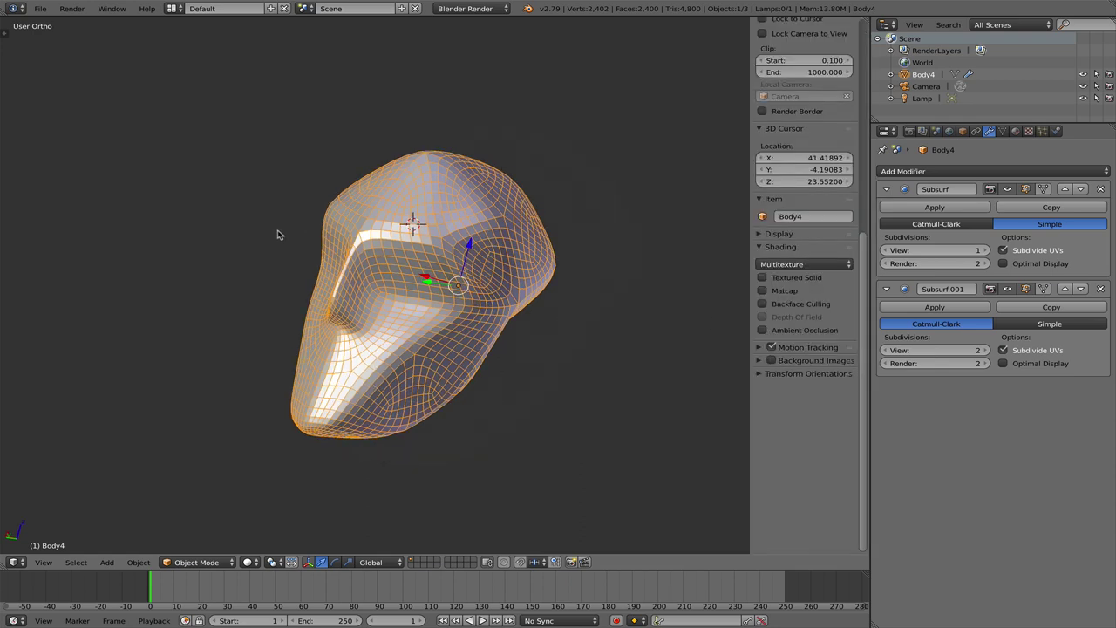
key(n)
key(t)
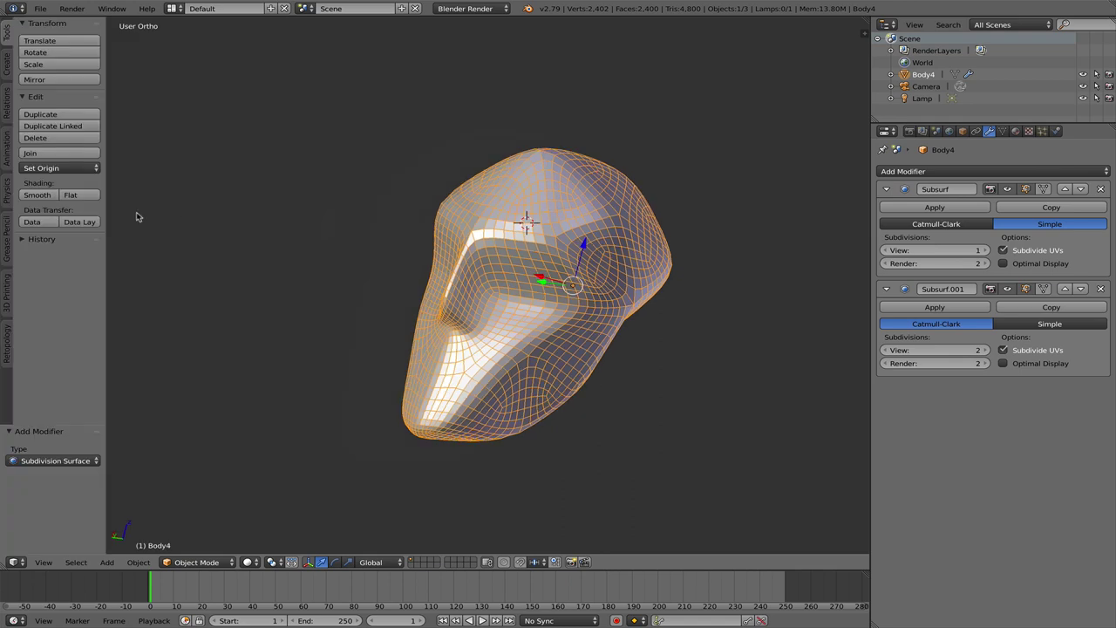
click(37, 195)
scroll(464, 293, up, 2)
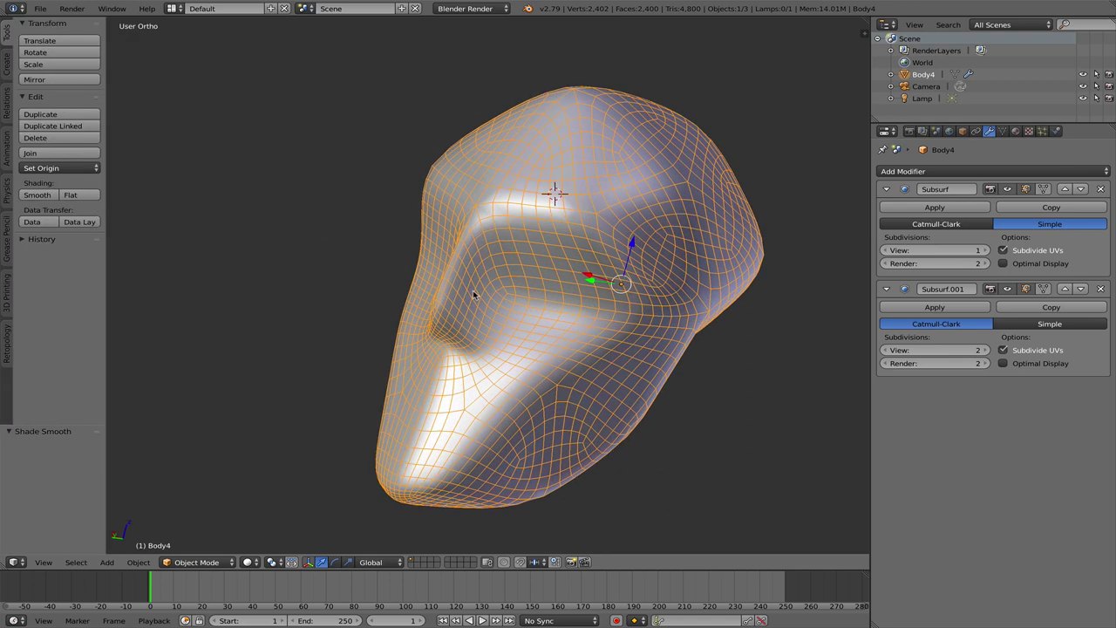
ctrl+scroll(665, 319, down, 1)
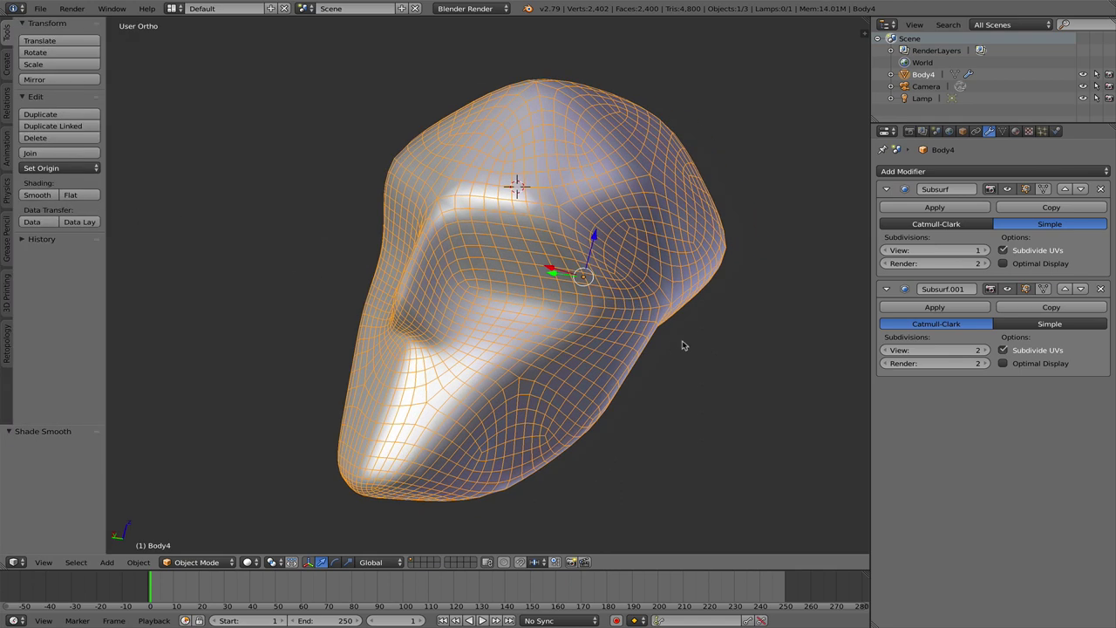
ctrl+scroll(684, 345, down, 1)
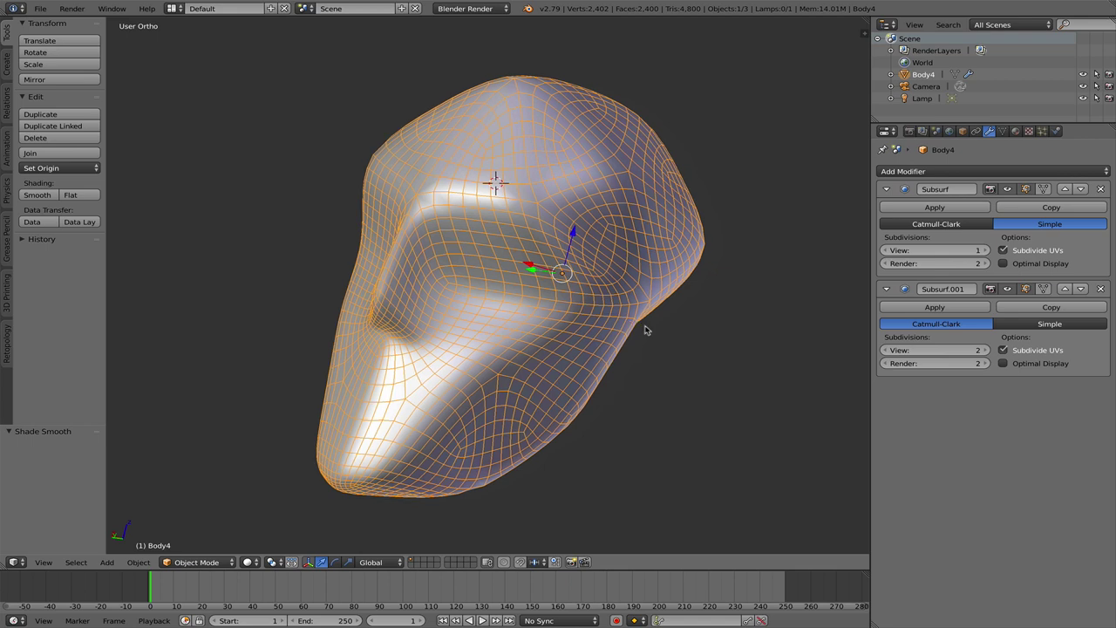
click(963, 133)
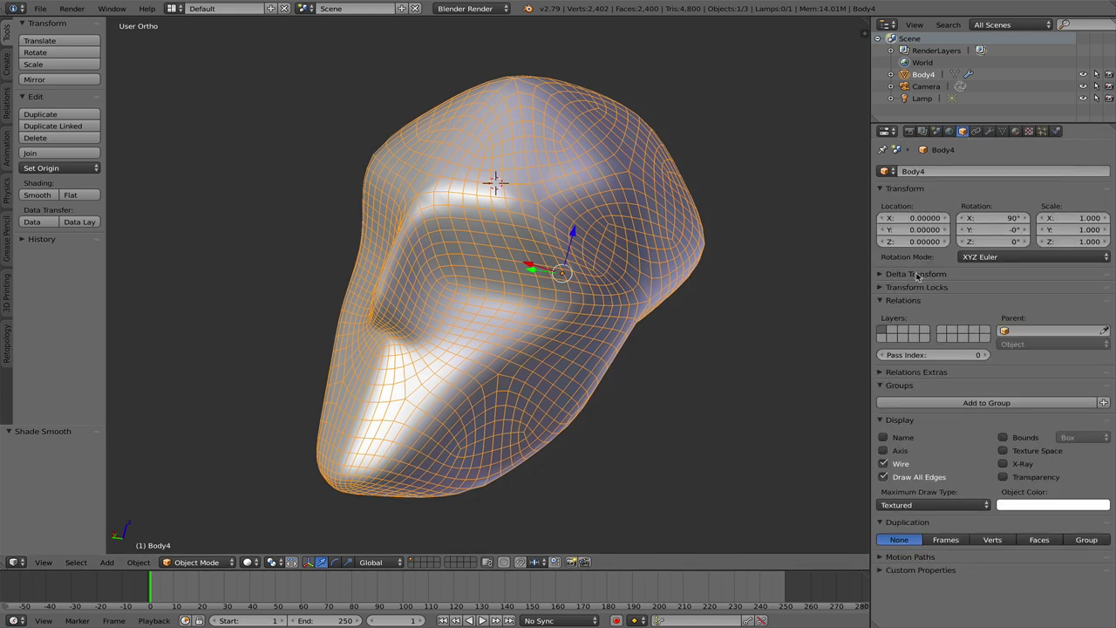
click(884, 464)
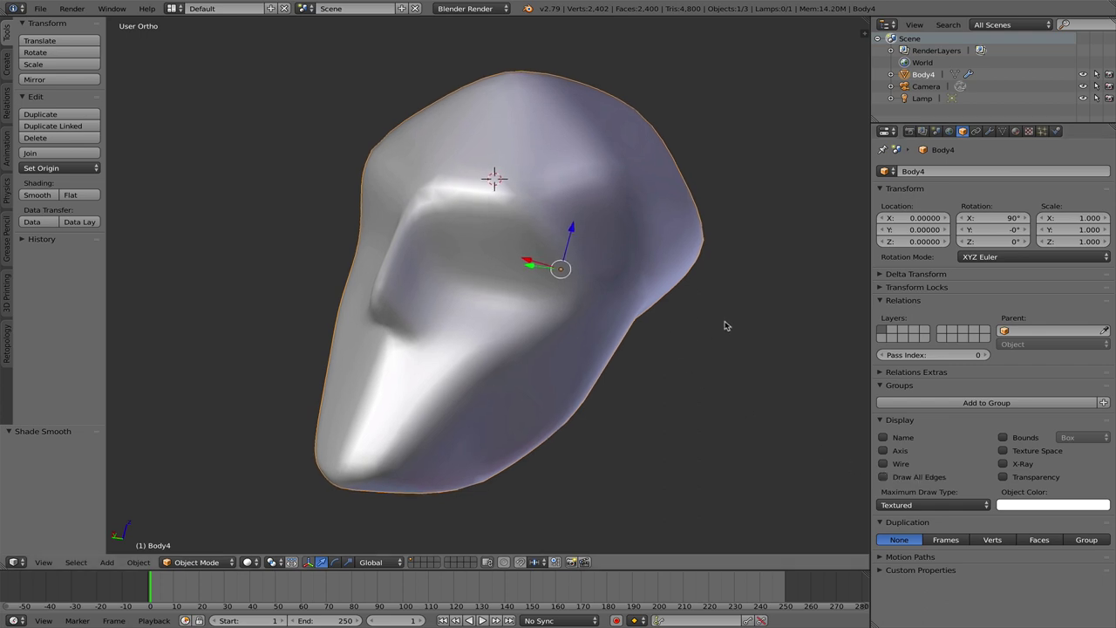
- Enable Matcap shading in the sidebar and apply the red matcap to the head
key(t)
key(n)
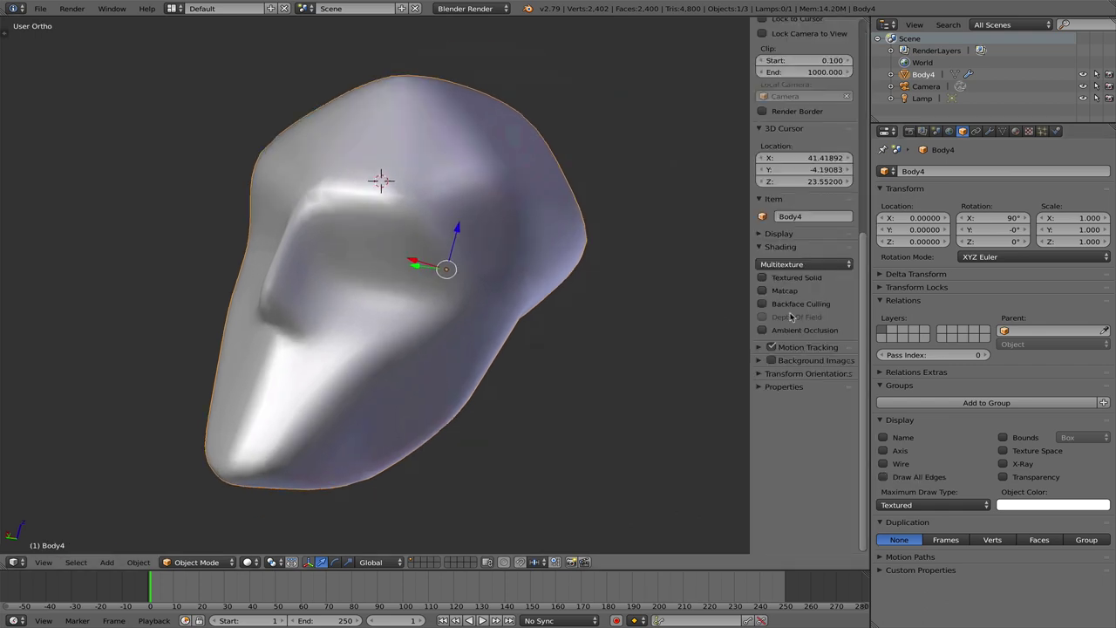
scroll(791, 316, up, 3)
click(782, 353)
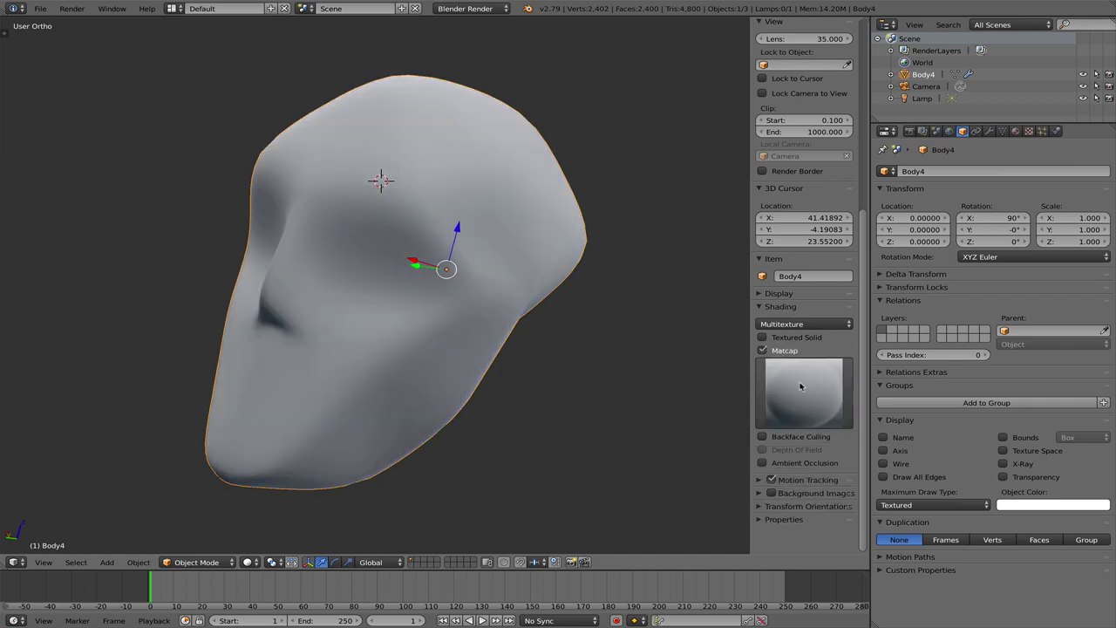
click(803, 388)
click(602, 506)
middle_drag(551, 425, 570, 339)
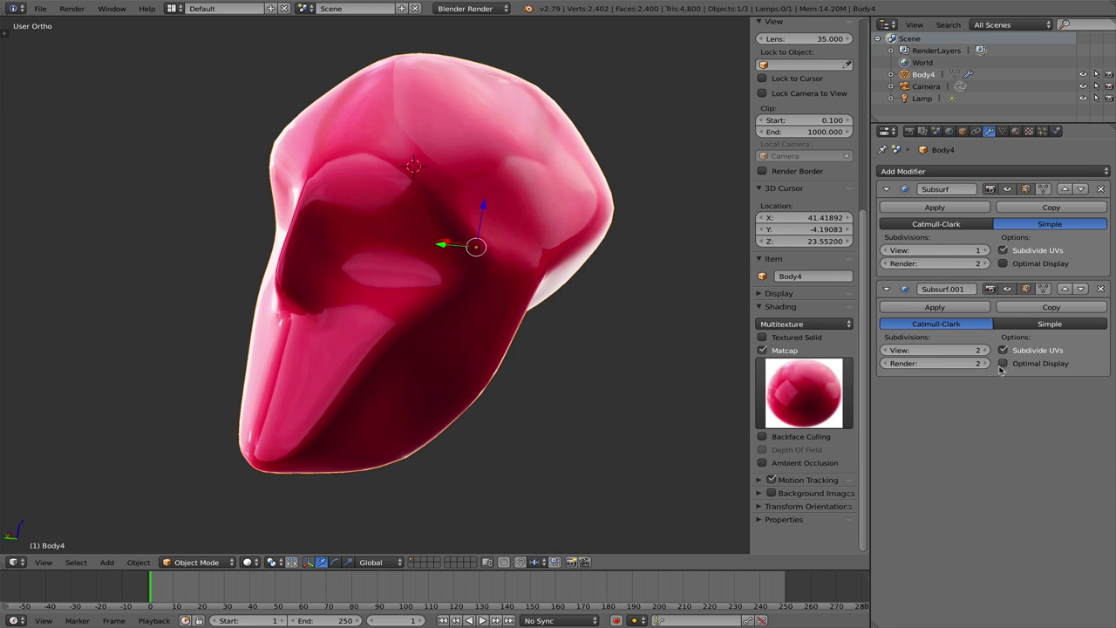
- Raise both Subsurf View levels, the first to 2, and enter Edit Mode
click(985, 350)
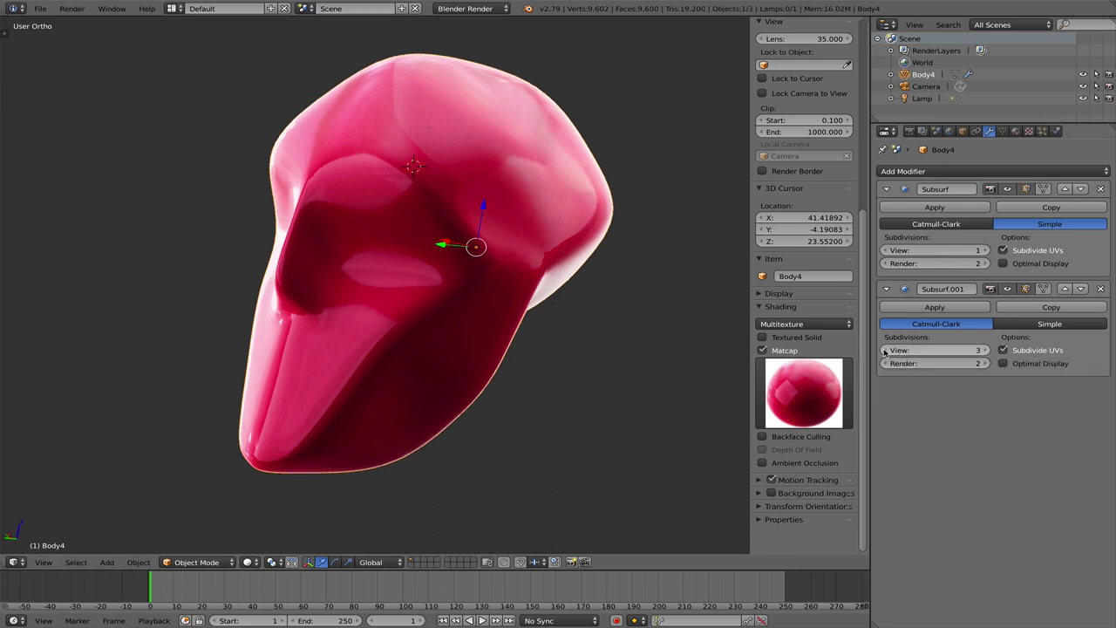
click(985, 250)
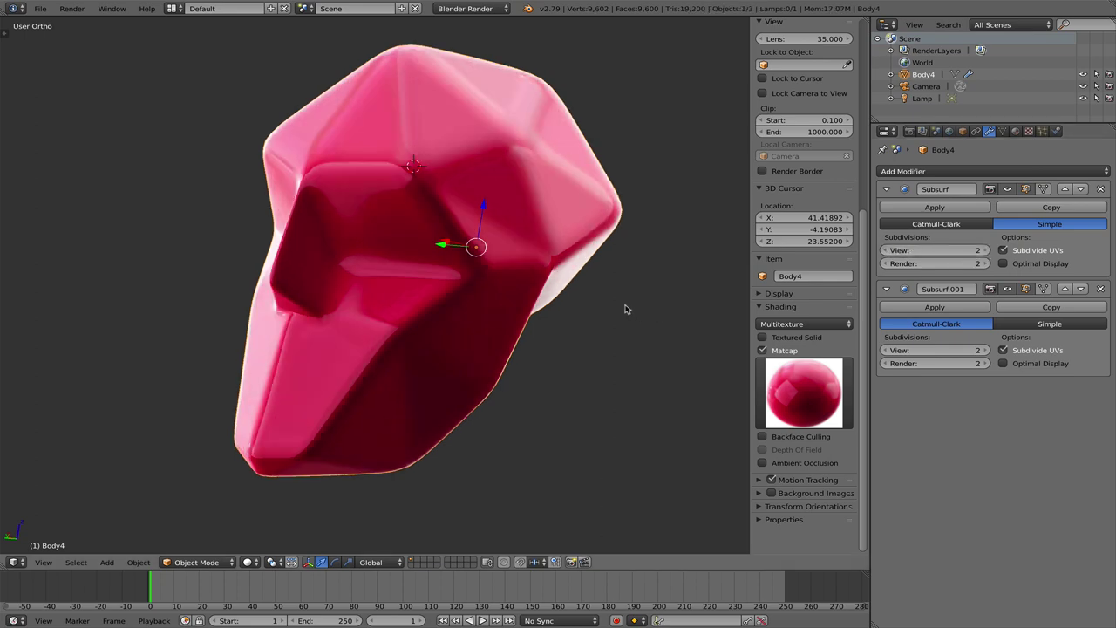
middle_drag(625, 312, 513, 274)
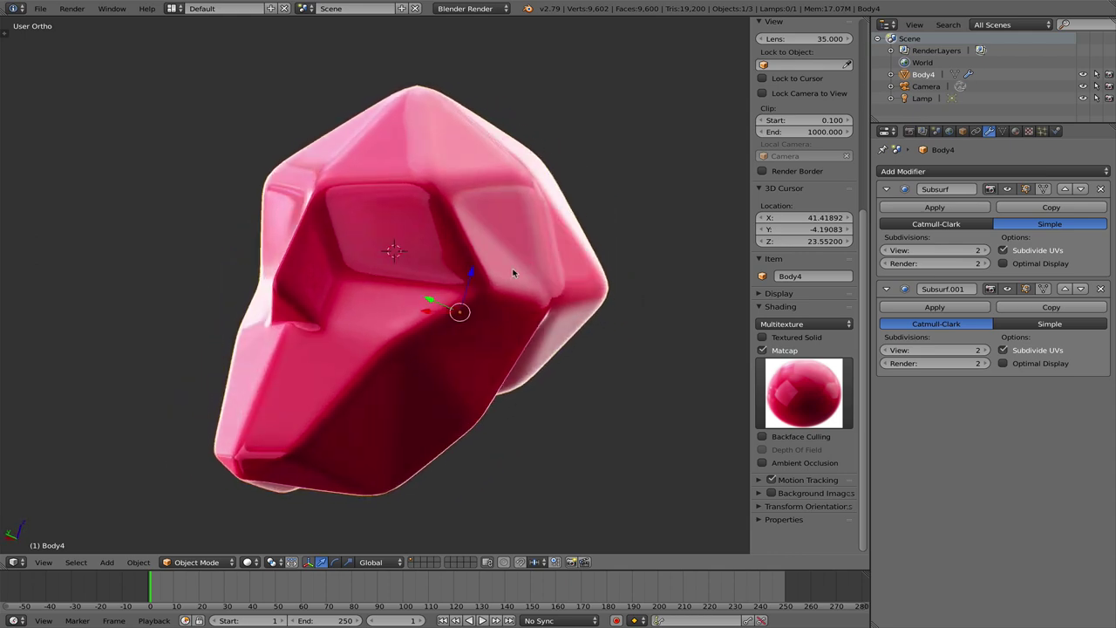
key(Tab)
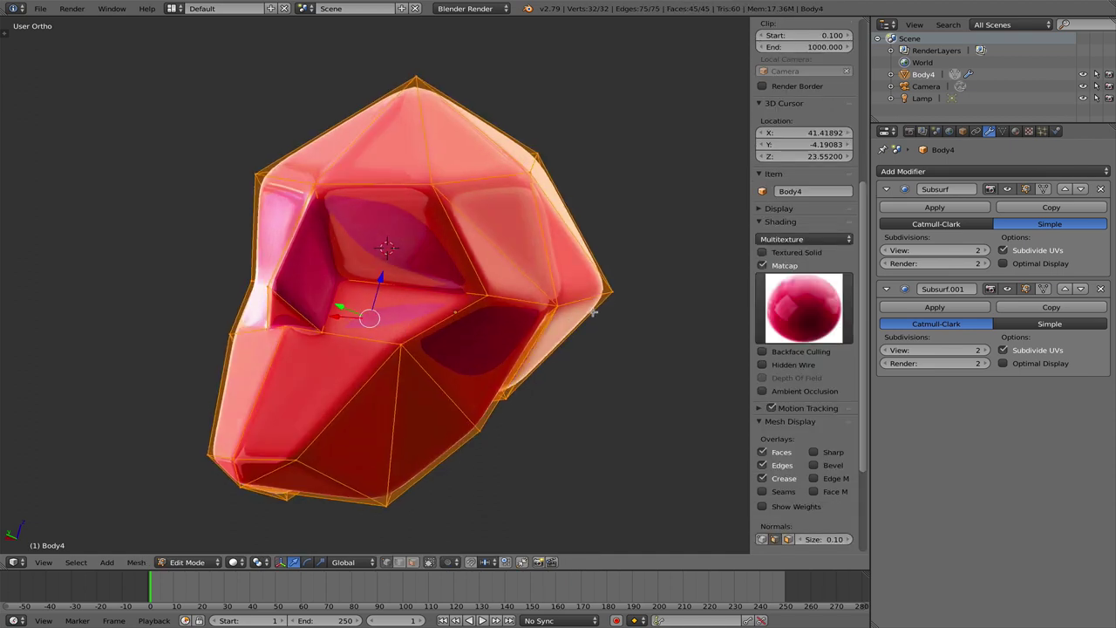
- Make both subdivisions' cages follow the surface and pull a right-edge vertex outward
click(1044, 189)
click(1044, 289)
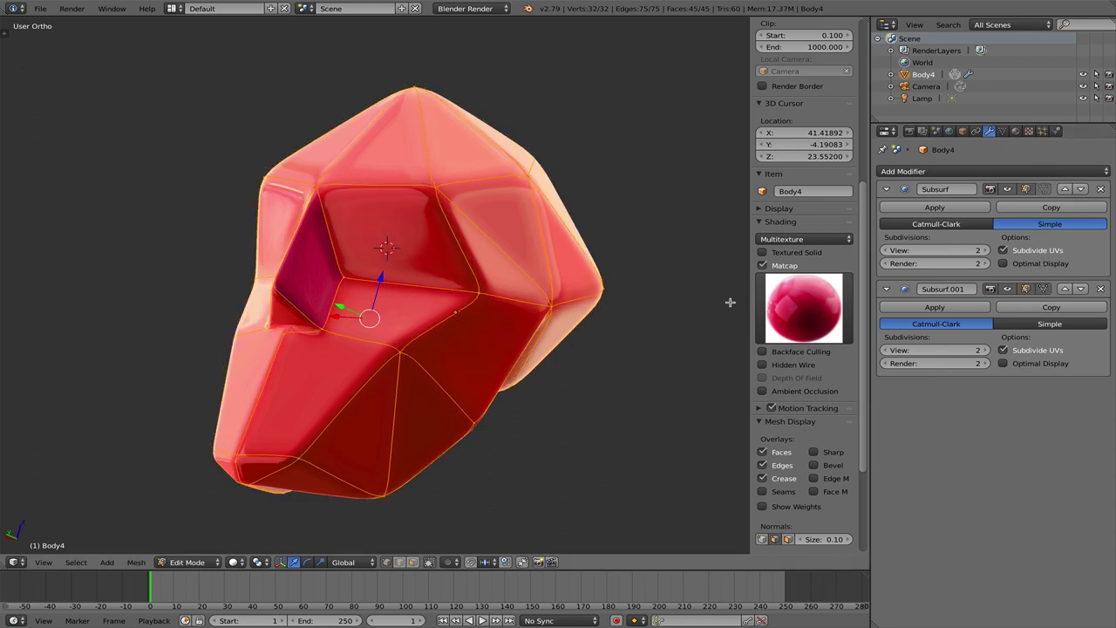
right_click(554, 307)
middle_drag(554, 306, 605, 313)
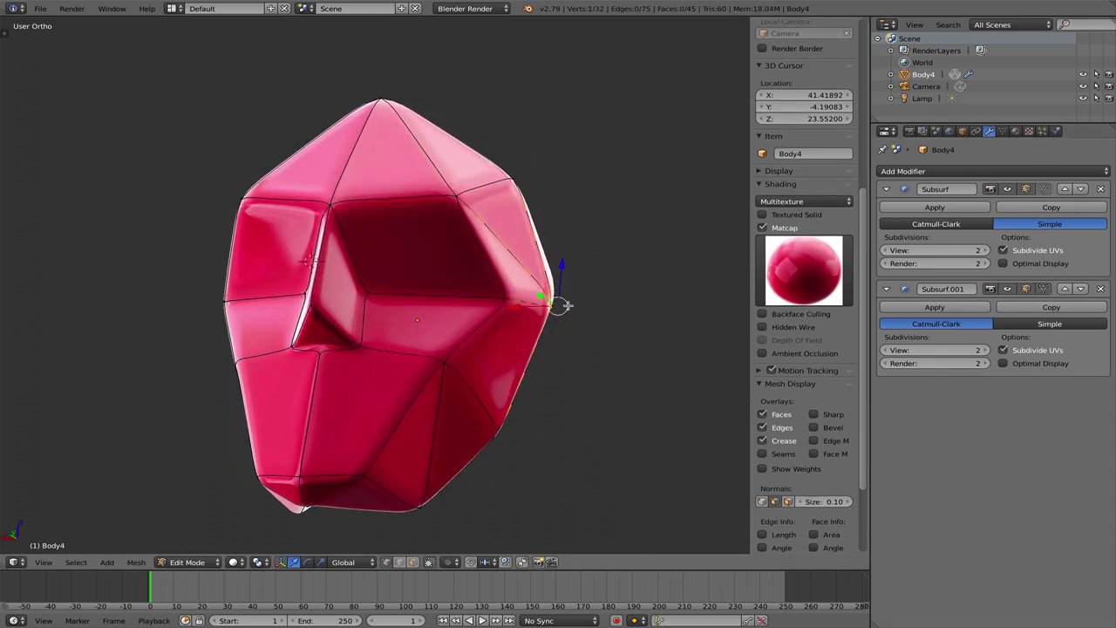
drag(568, 306, 594, 304)
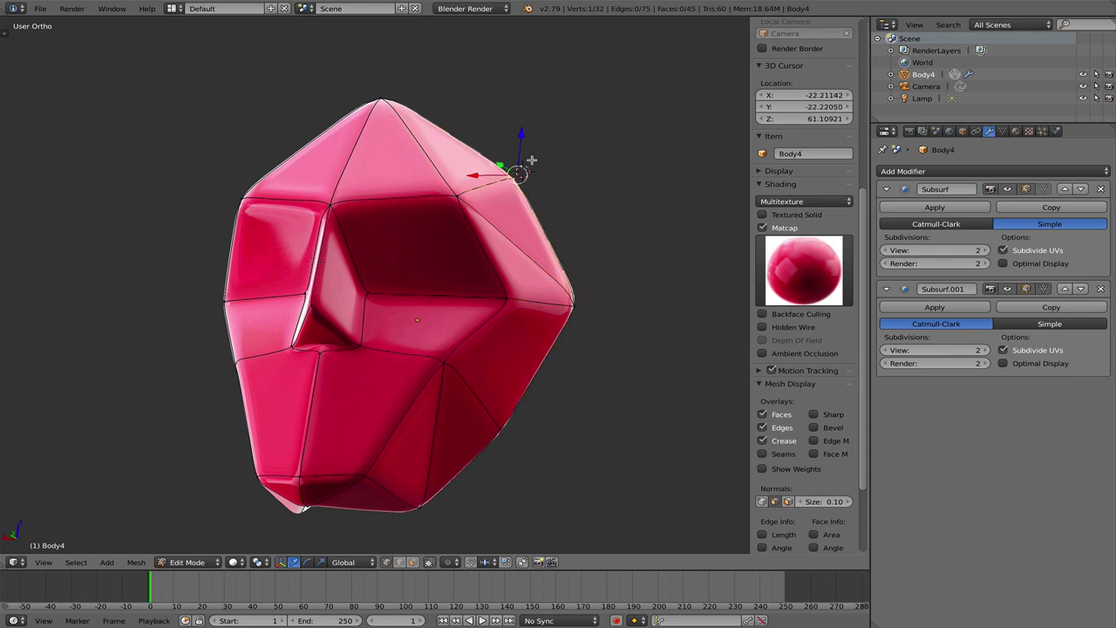
drag(527, 168, 544, 155)
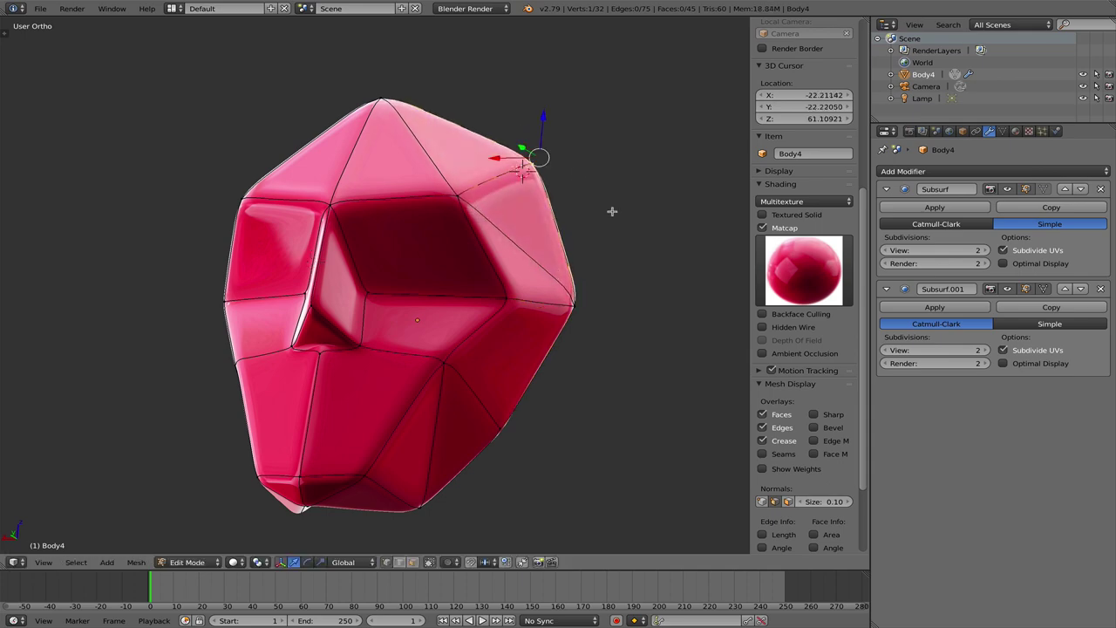
middle_drag(612, 211, 412, 250)
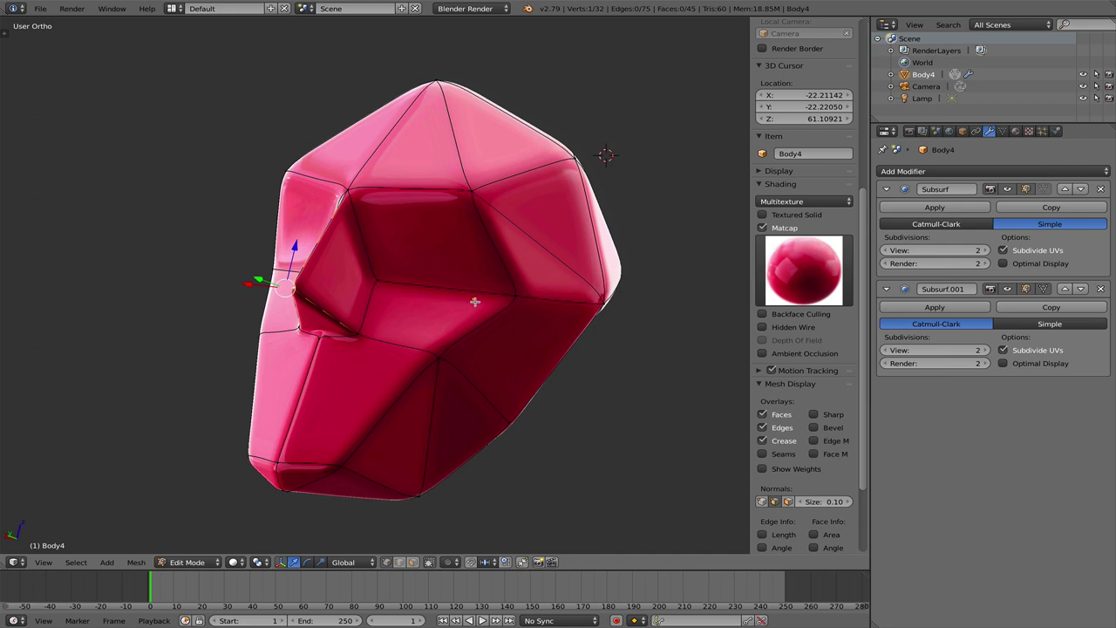
- Pull the right-side edge loop inward, select all, and return to Object Mode
alt+right_click(595, 307)
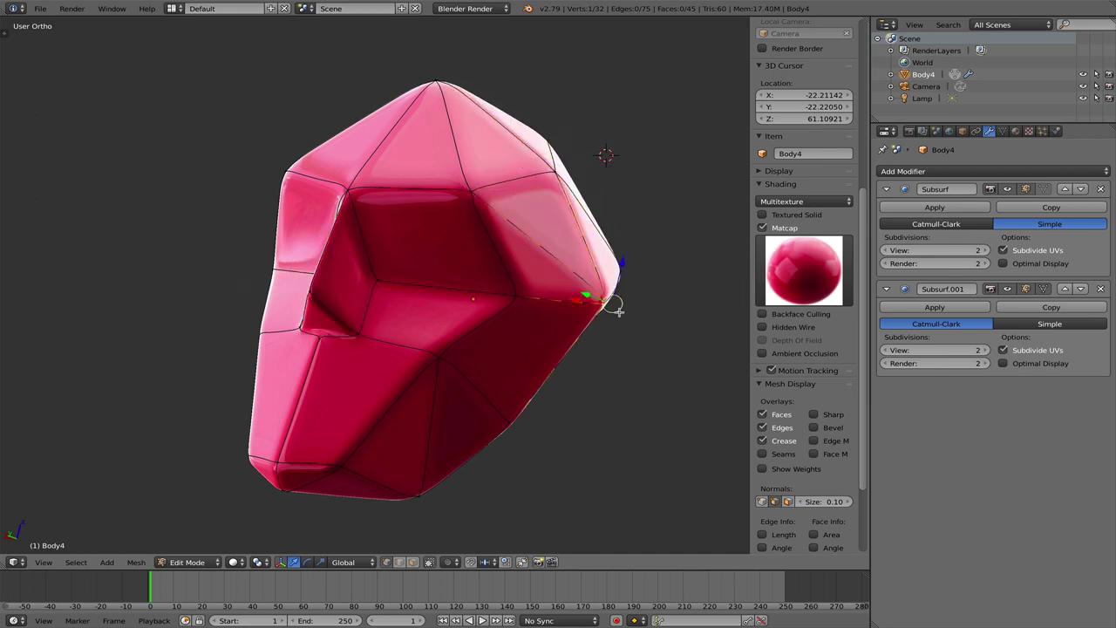
drag(616, 307, 640, 316)
key(a)
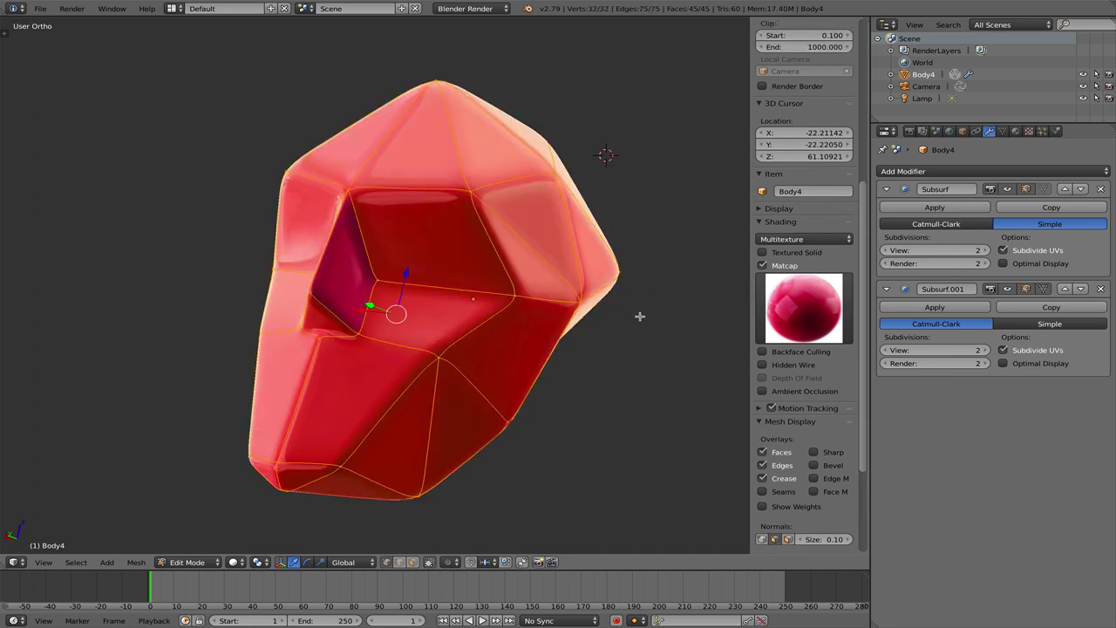
key(q)
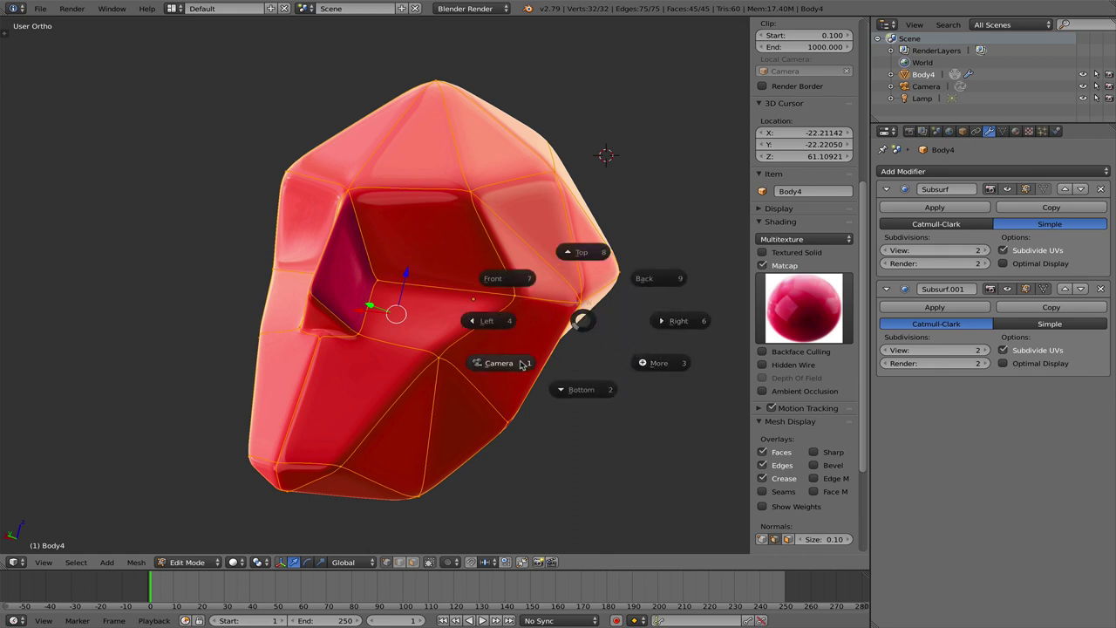
key(Escape)
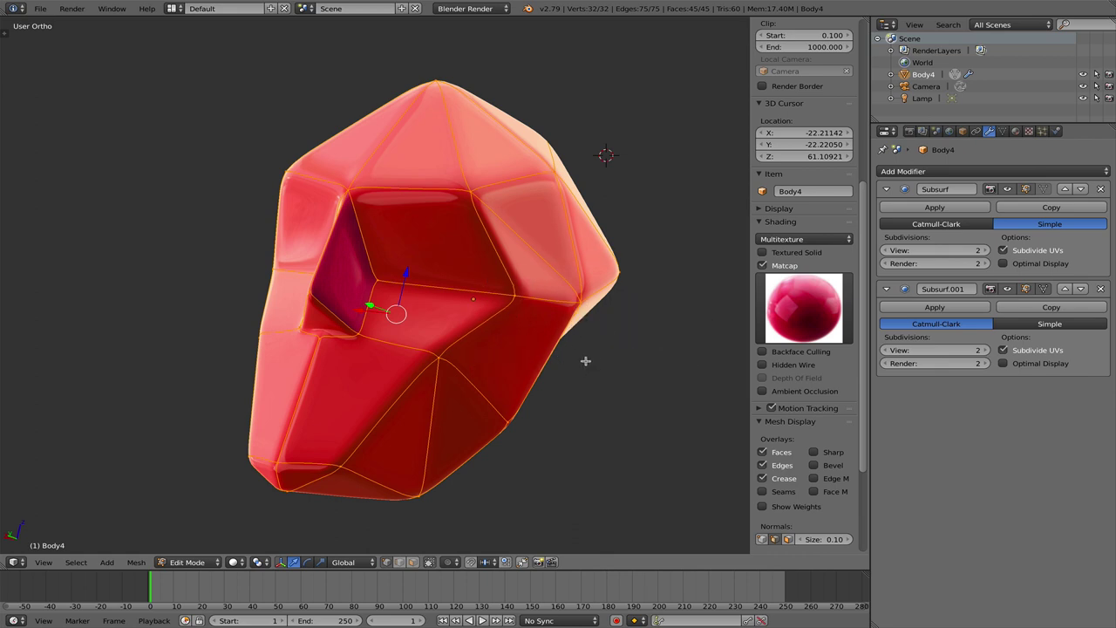
key(Tab)
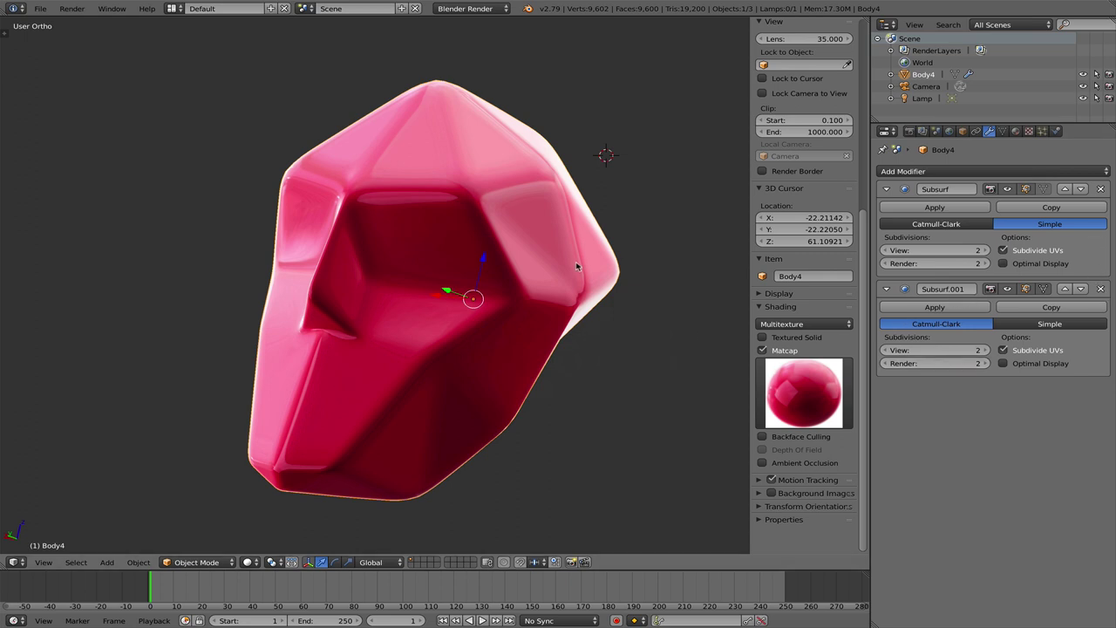
- Delete the Catmull-Clark Subsurf.001 modifier, leaving only the Simple Subsurf
middle_drag(501, 260, 660, 296)
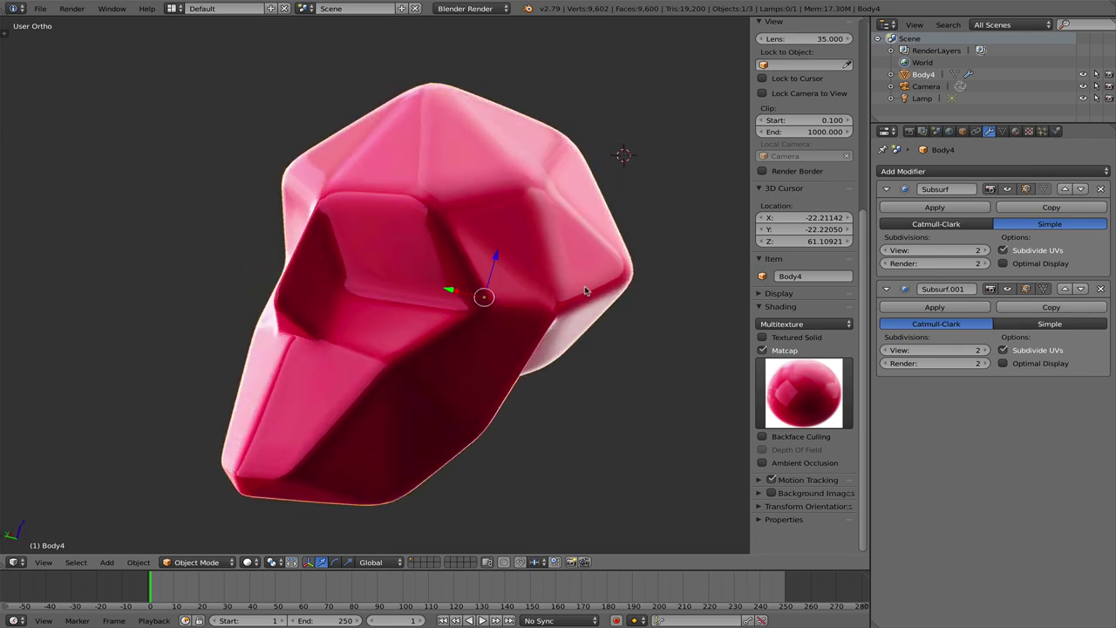
middle_drag(585, 290, 462, 296)
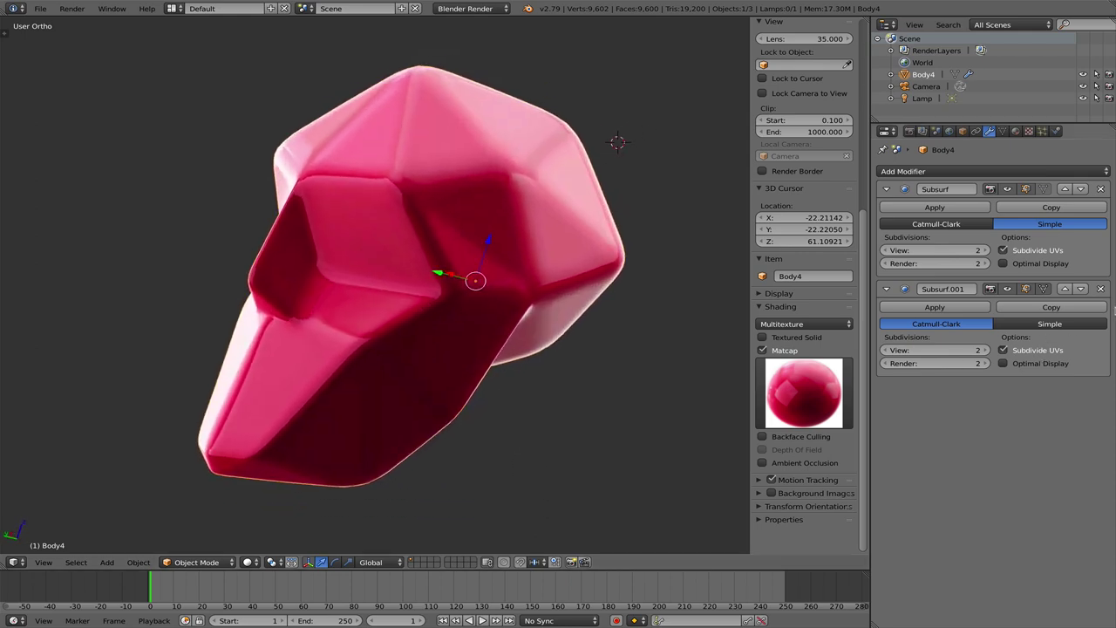
click(1100, 289)
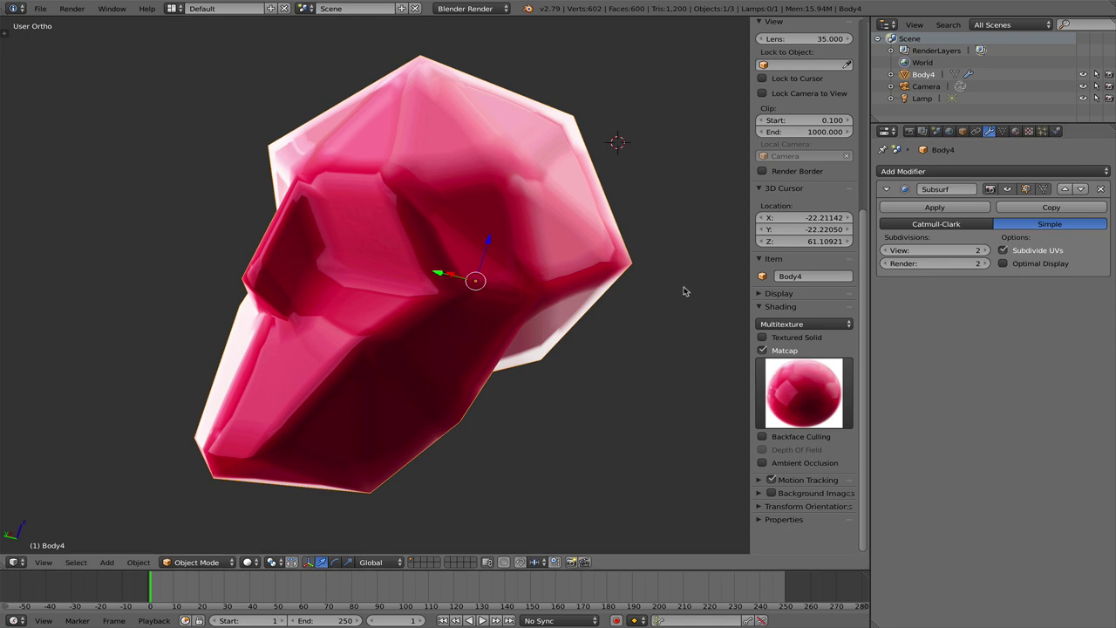
click(41, 10)
click(40, 9)
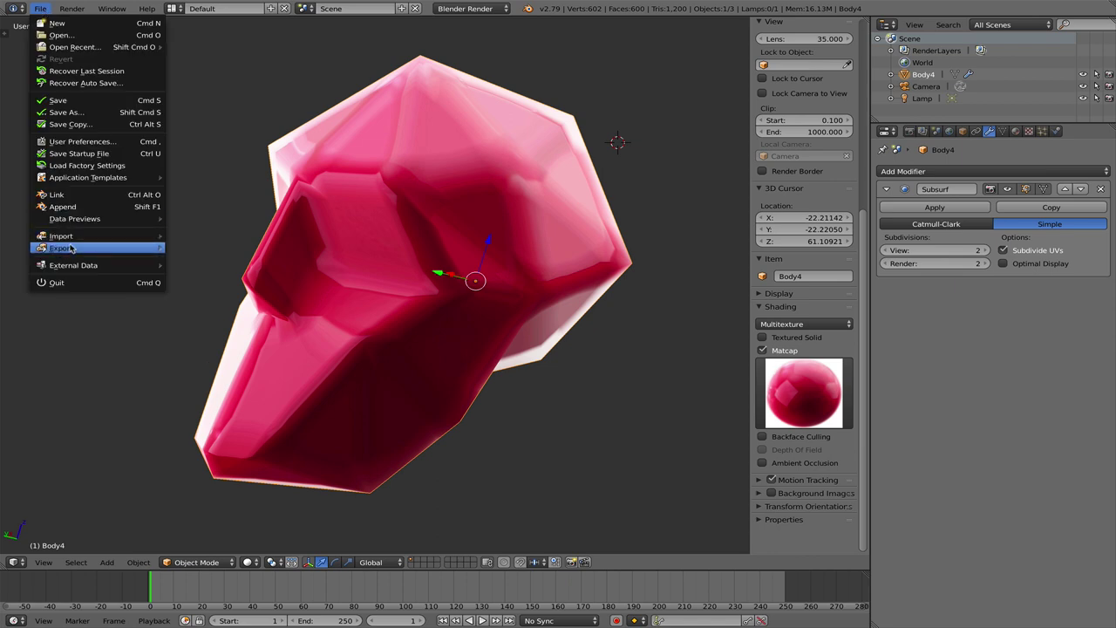
- Export the skull as Wavefront OBJ, overwriting lowpolyhead._blenderobj.obj on the Desktop
mouse_move(79, 251)
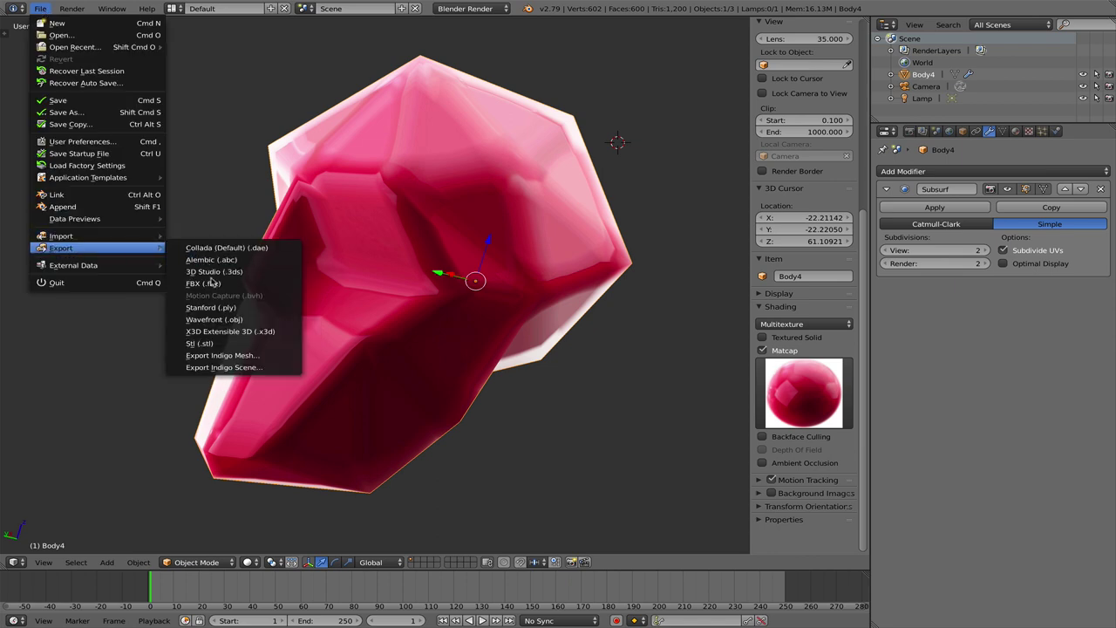
click(211, 319)
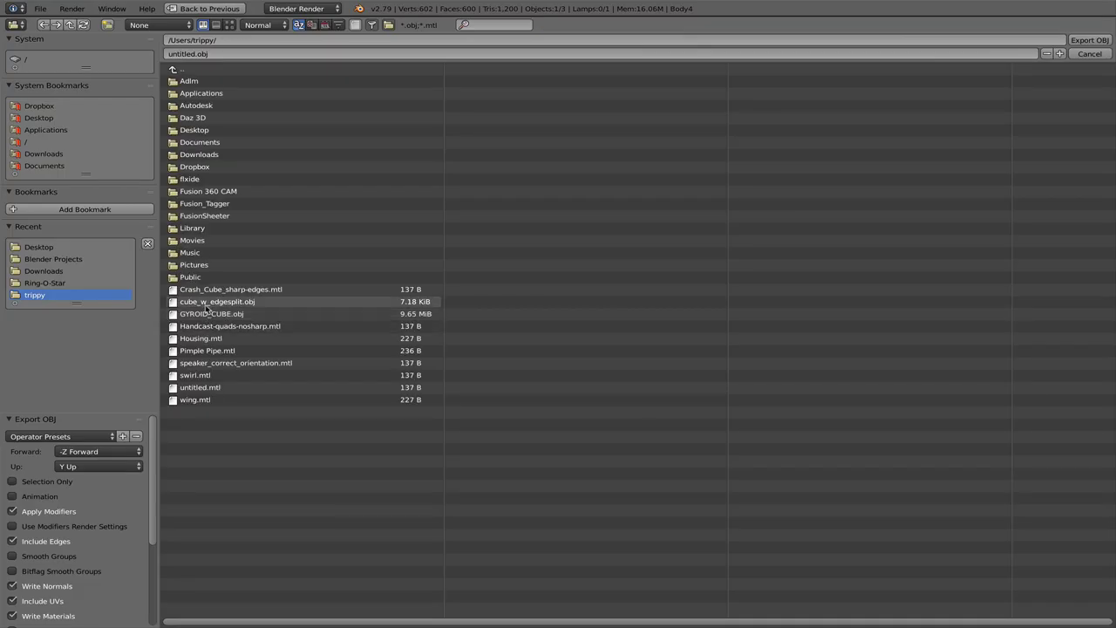
scroll(83, 453, down, 2)
scroll(78, 462, up, 2)
scroll(65, 488, down, 1)
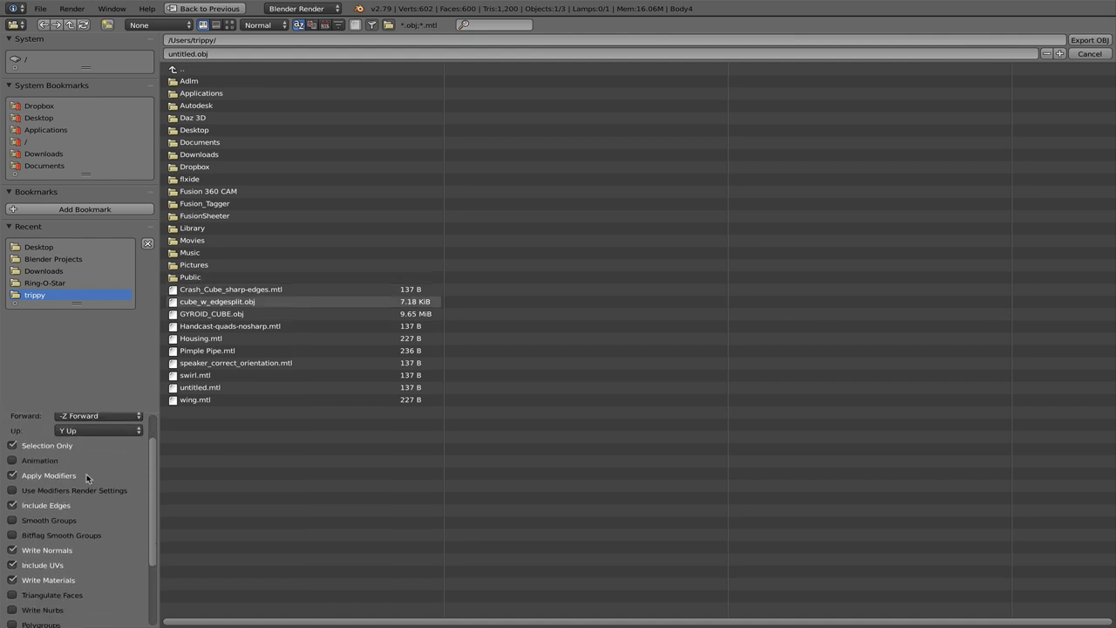
scroll(59, 540, down, 1)
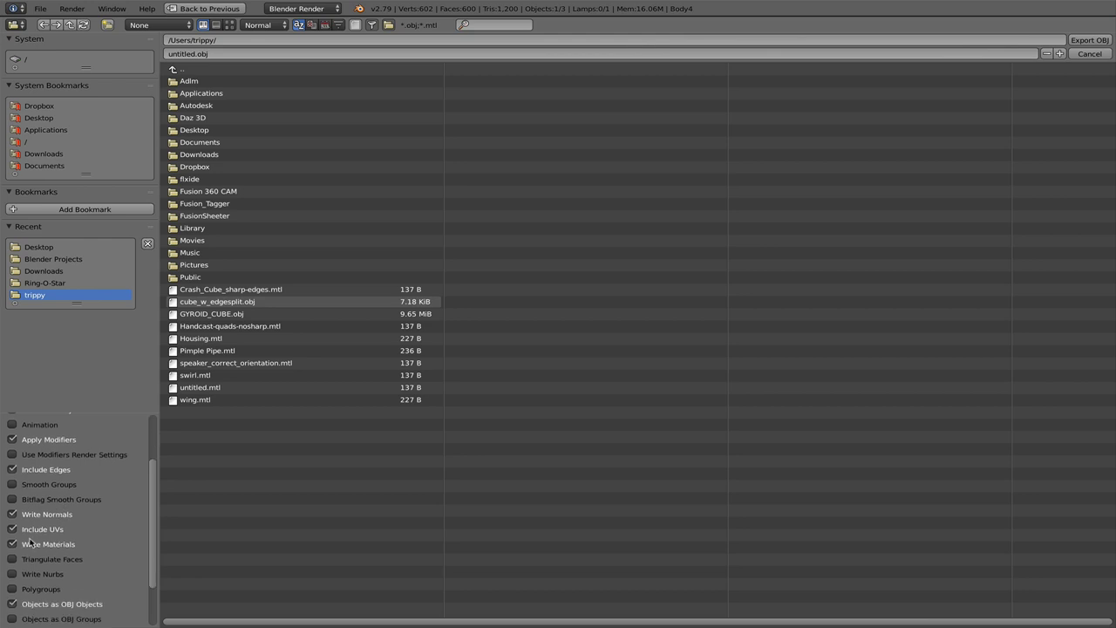
scroll(43, 528, up, 2)
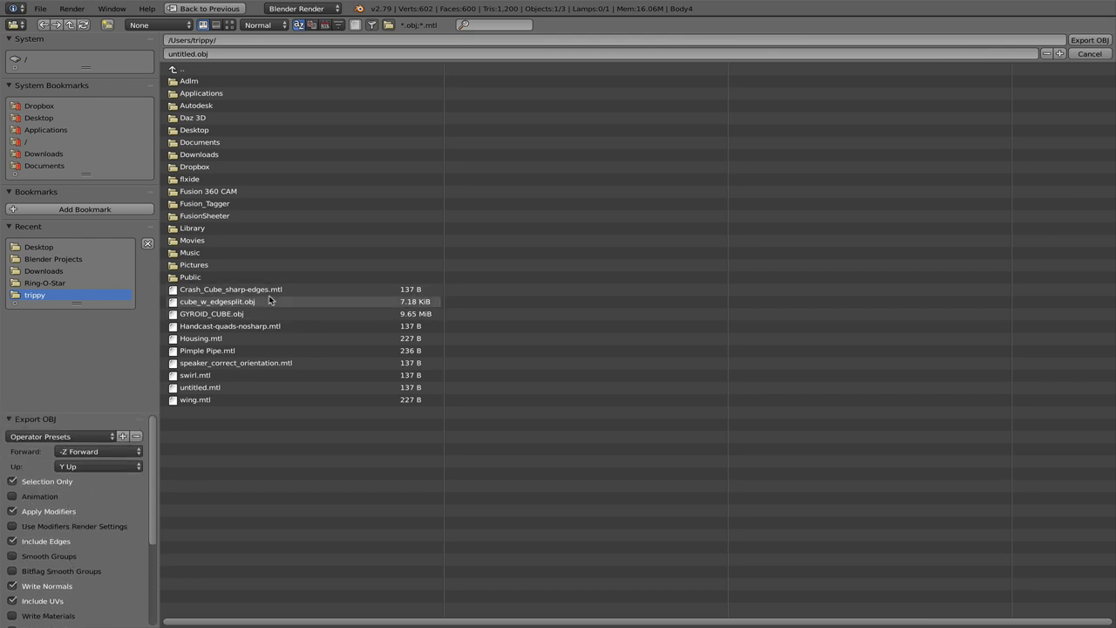
click(41, 120)
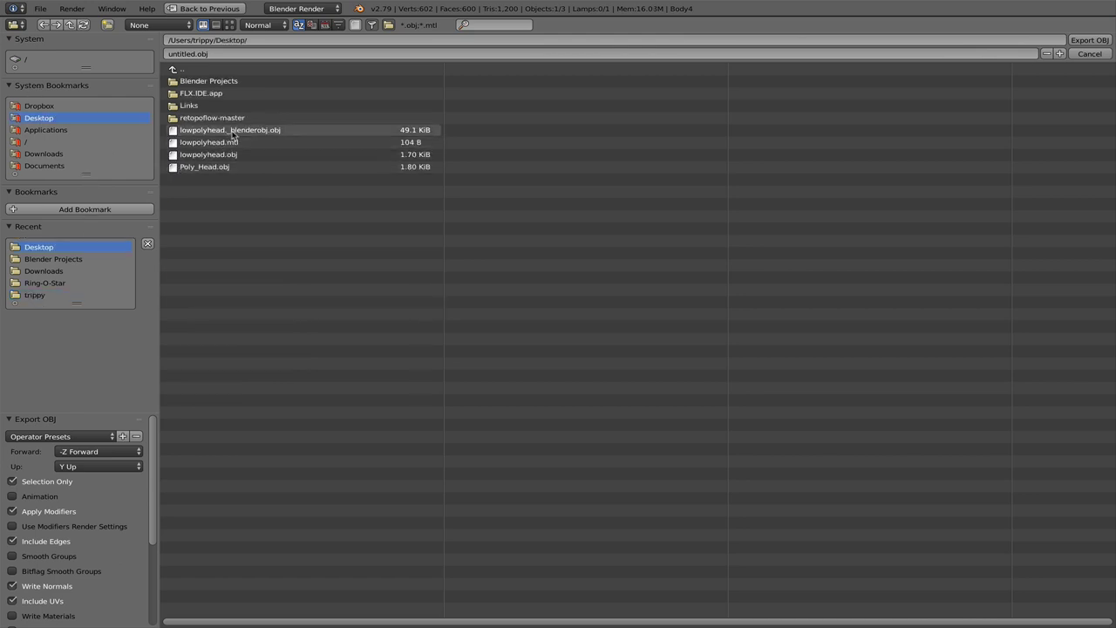
click(233, 133)
click(1089, 40)
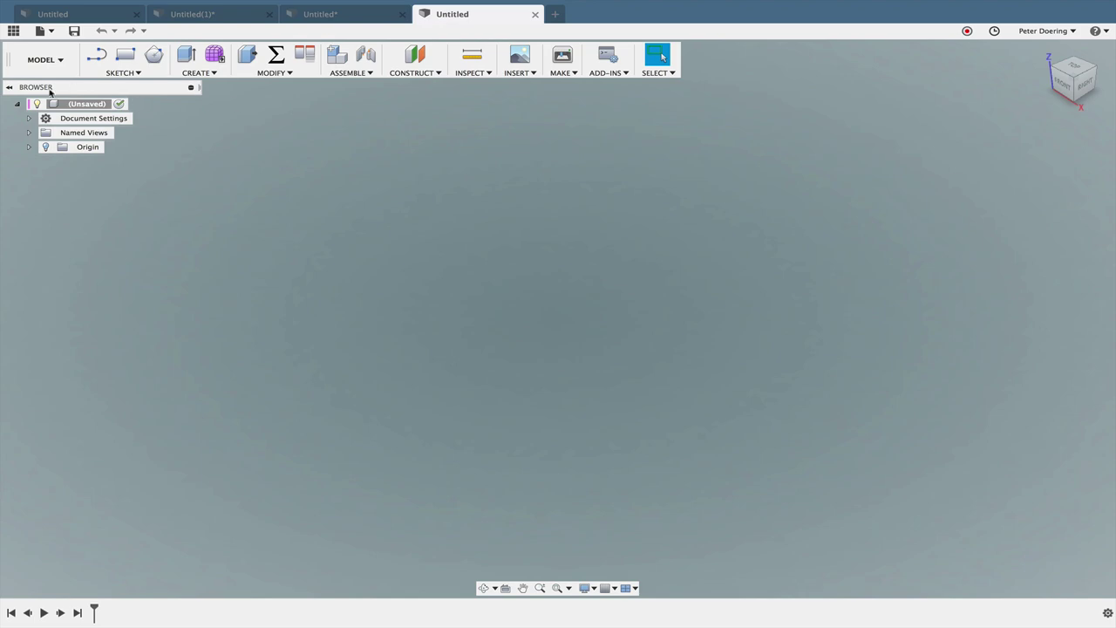
- Turn off design history capture on the root component and confirm removing the timeline
right_click(81, 104)
click(148, 319)
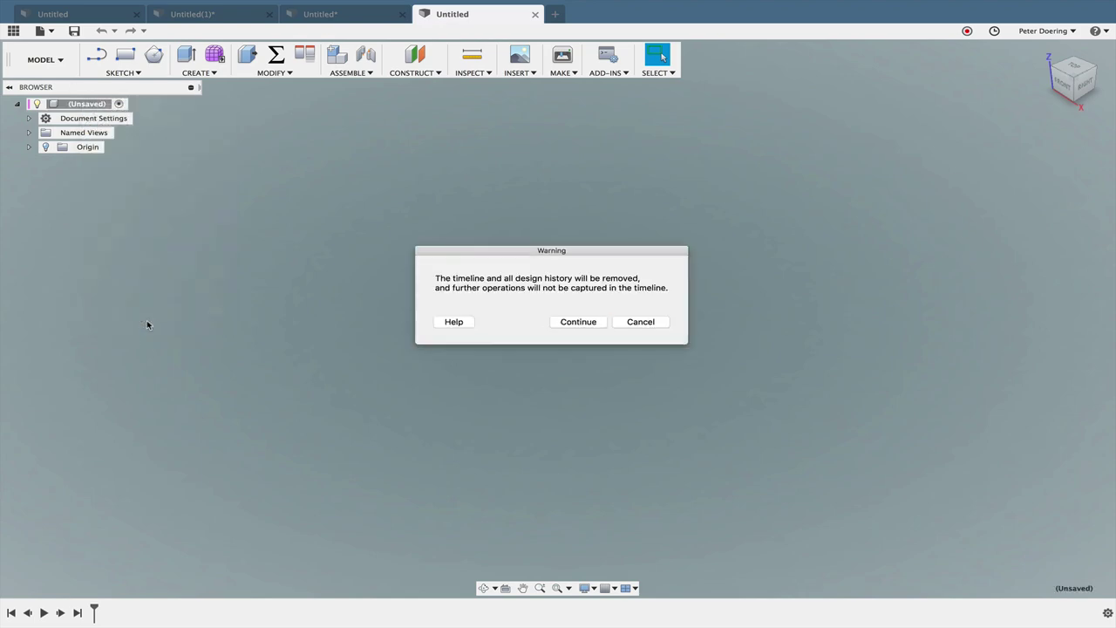
click(565, 319)
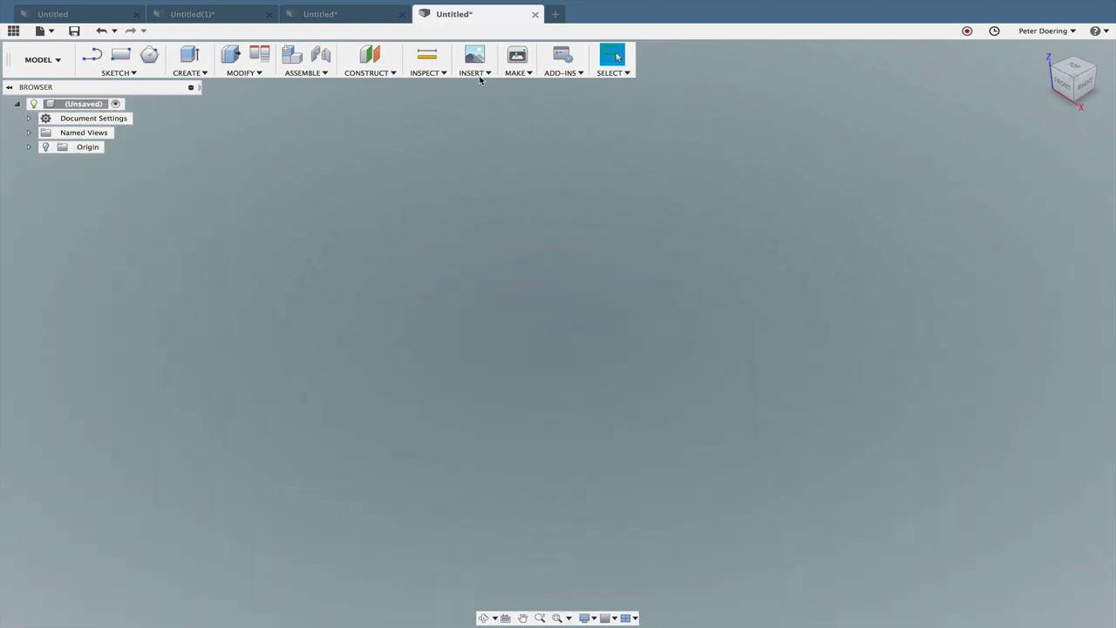
- Insert lowpolyhead._blenderobj from the Desktop as a mesh body, rotated 90° upright
click(475, 72)
click(493, 144)
click(157, 136)
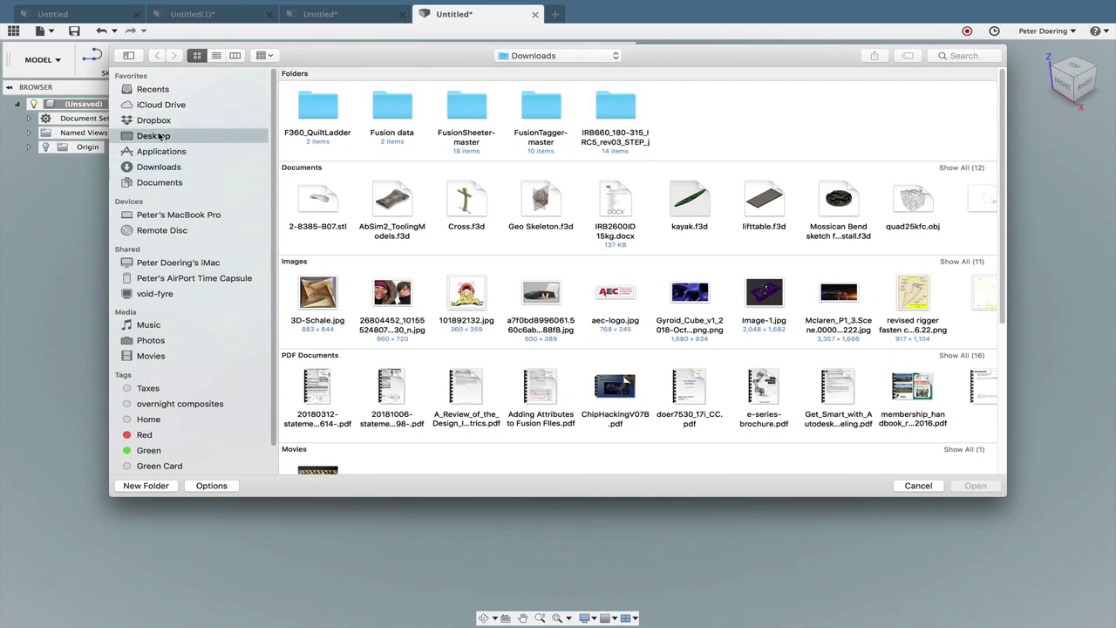
double_click(324, 301)
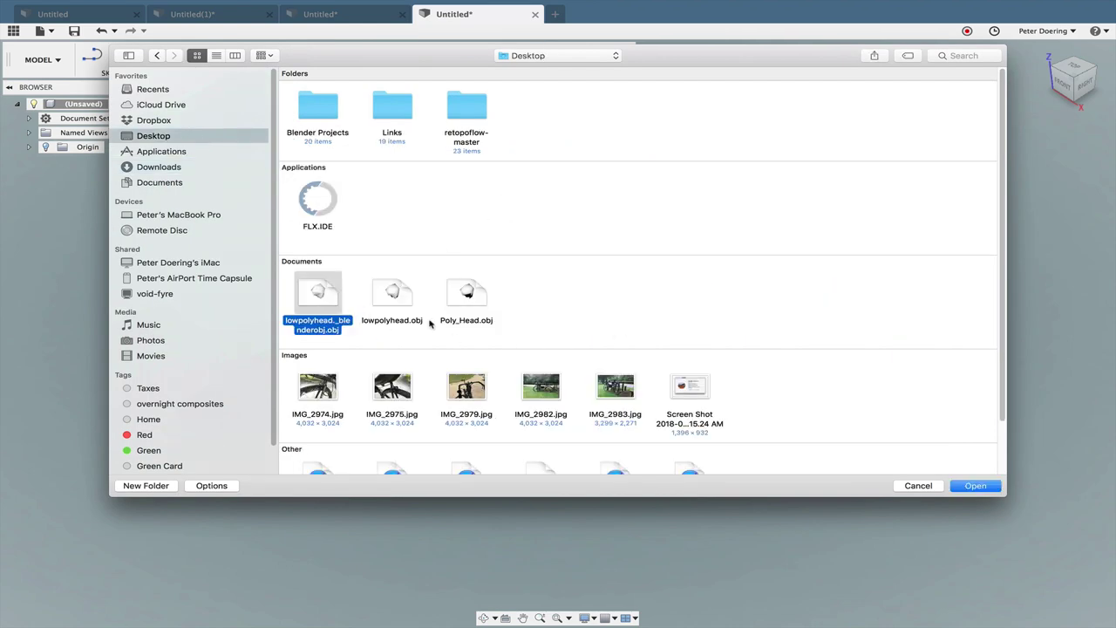
drag(558, 283, 507, 363)
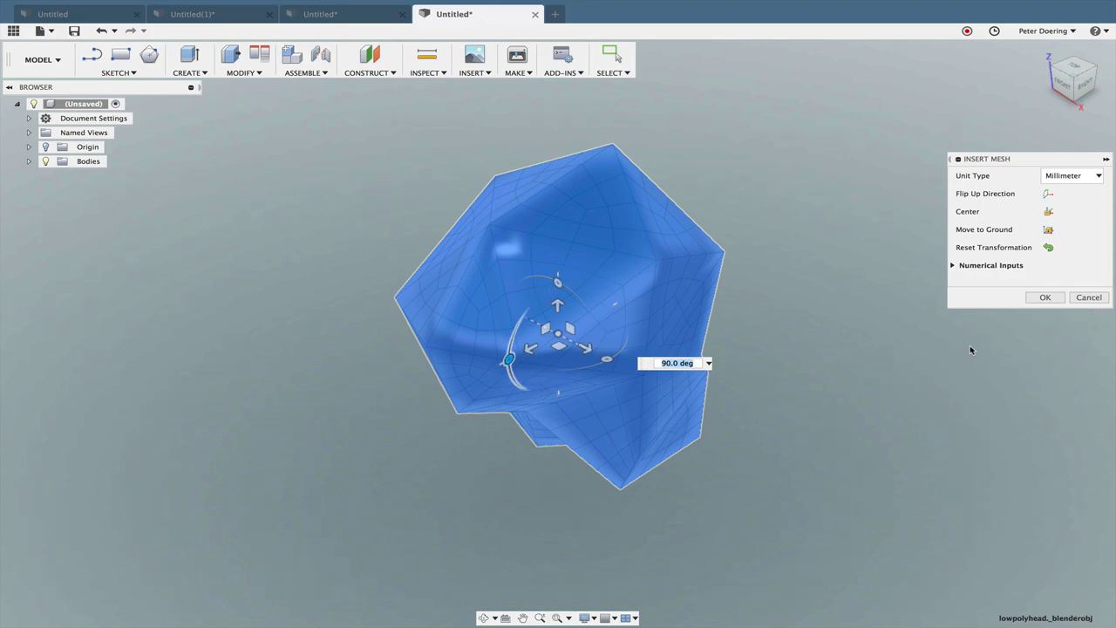
click(1044, 298)
shift+middle_drag(859, 315, 541, 273)
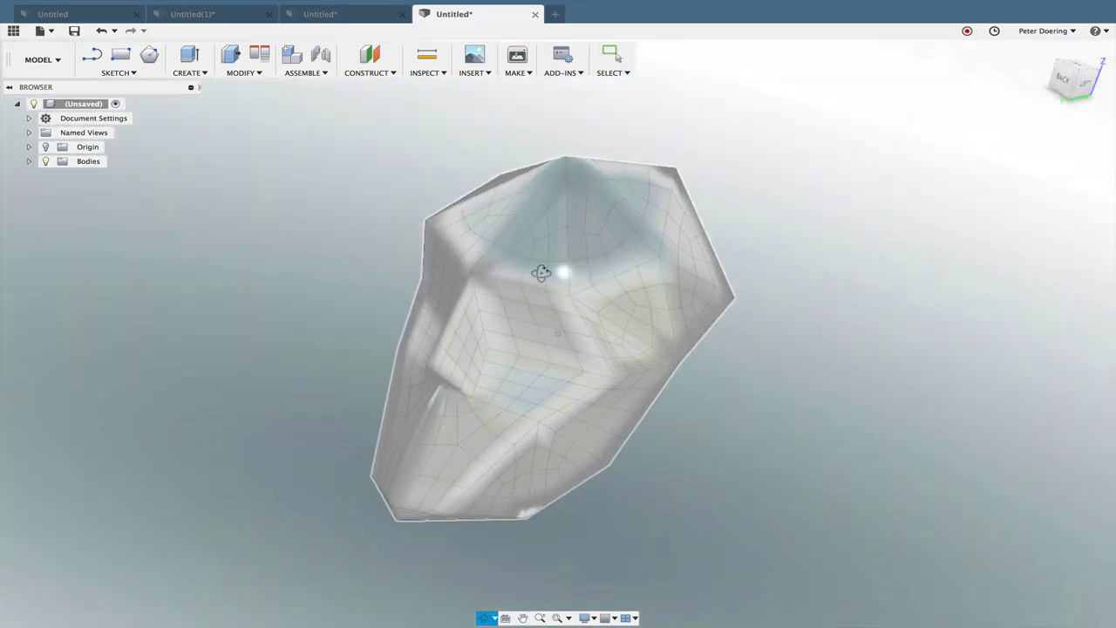
- Convert the head mesh body to a new T-spline body using Quad Mesh to T-Spline
right_click(589, 257)
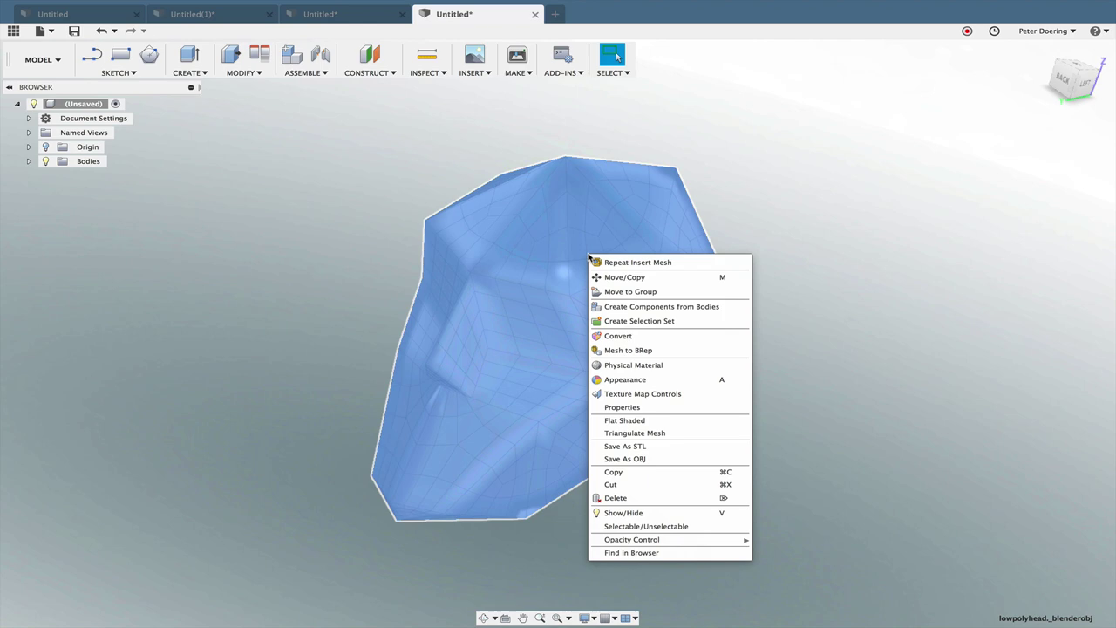
click(634, 338)
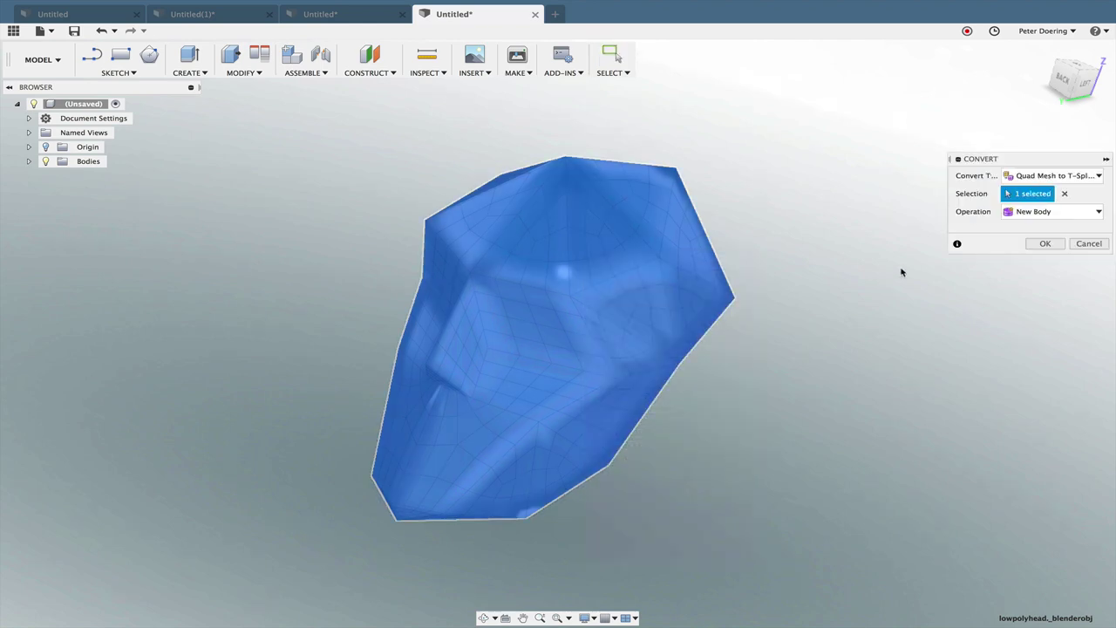
drag(1051, 175, 983, 180)
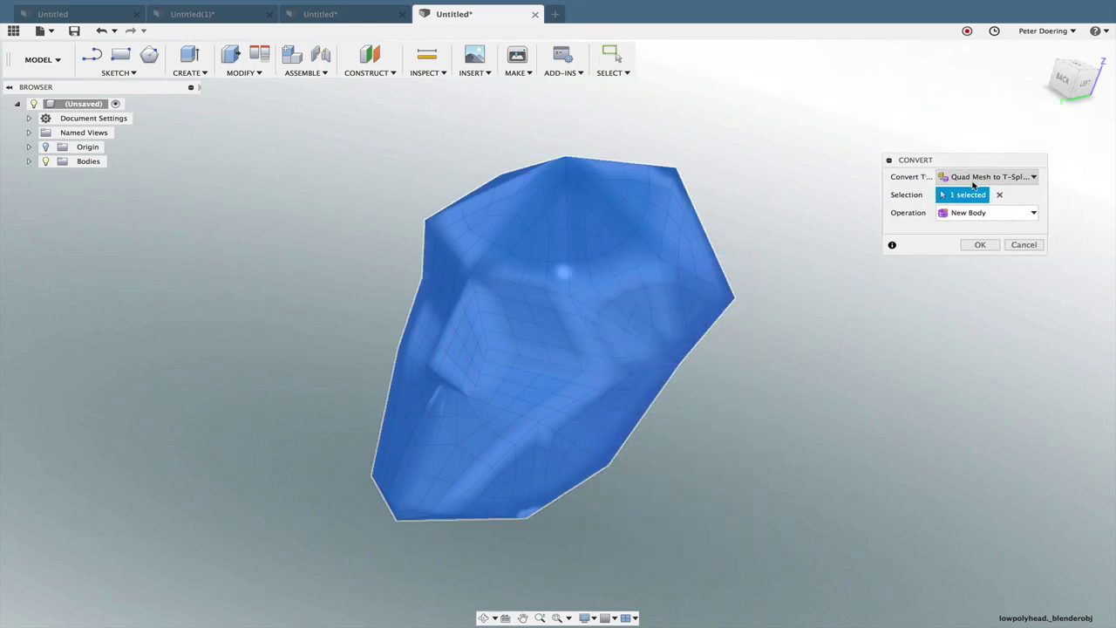
shift+middle_drag(593, 363, 633, 241)
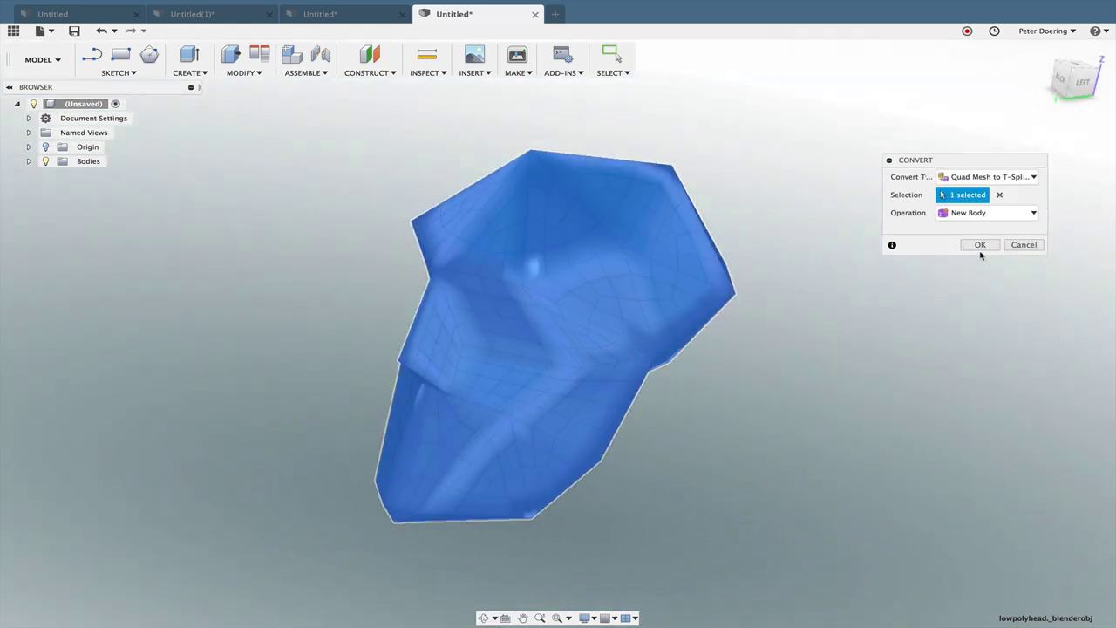
key(Return)
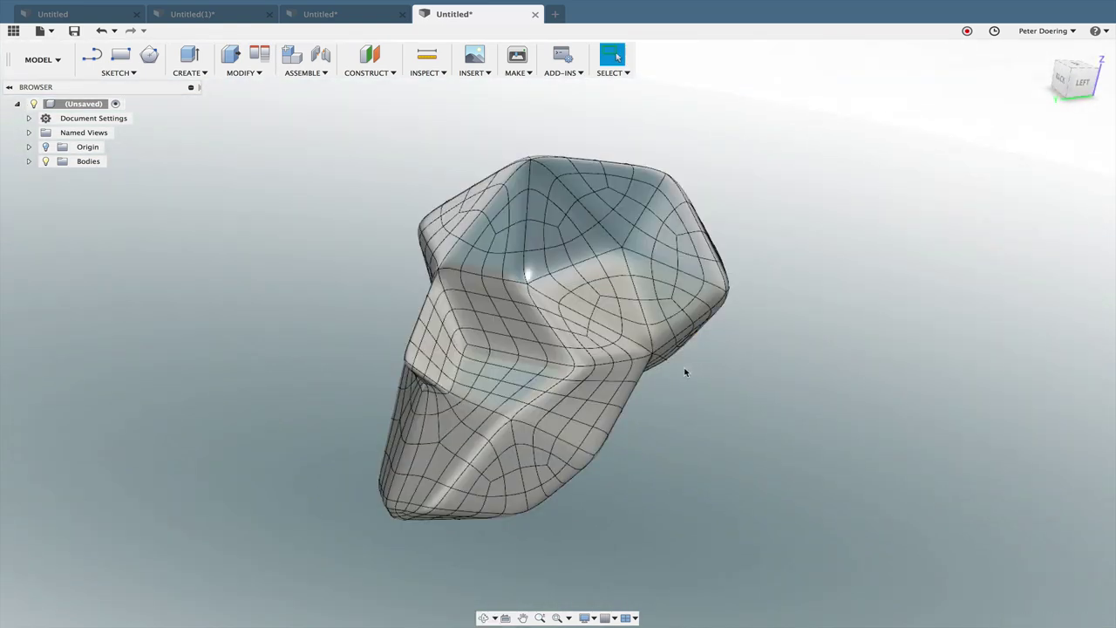
- Select a face near the top of the T-spline head
shift+middle_drag(685, 372, 571, 272)
scroll(572, 269, down, 2)
scroll(578, 249, up, 5)
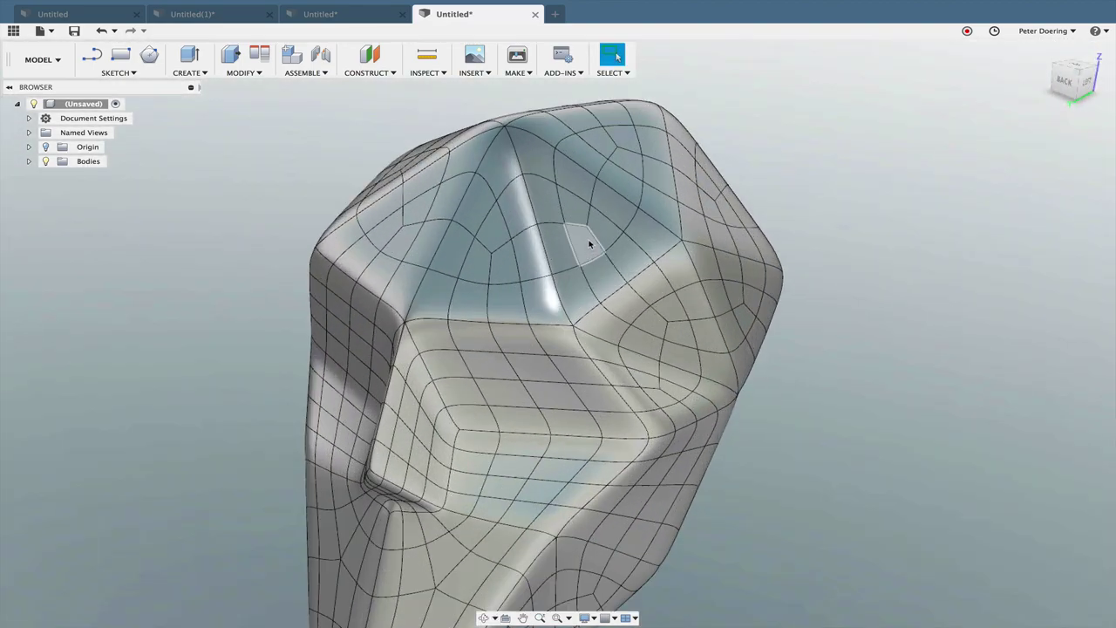
scroll(590, 244, up, 1)
click(586, 244)
mouse_move(818, 291)
shift+middle_down()
mouse_move(872, 289)
mouse_move(826, 285)
shift+middle_up()
- Switch the workspace from MODEL to SCULPT
click(35, 59)
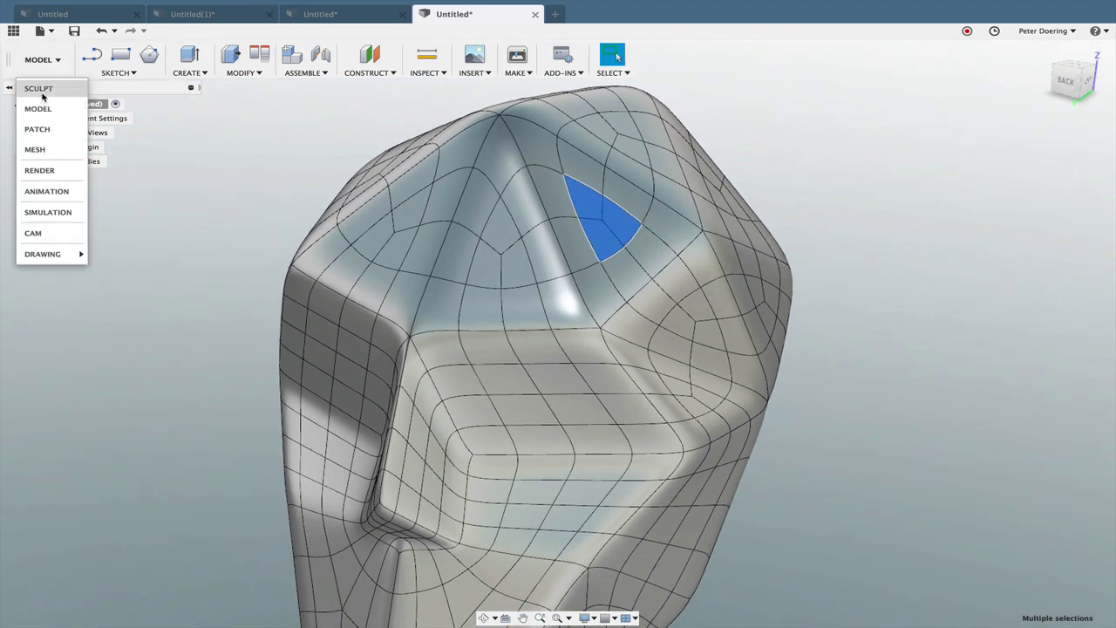
click(39, 87)
scroll(166, 210, down, 3)
shift+middle_drag(165, 210, 340, 196)
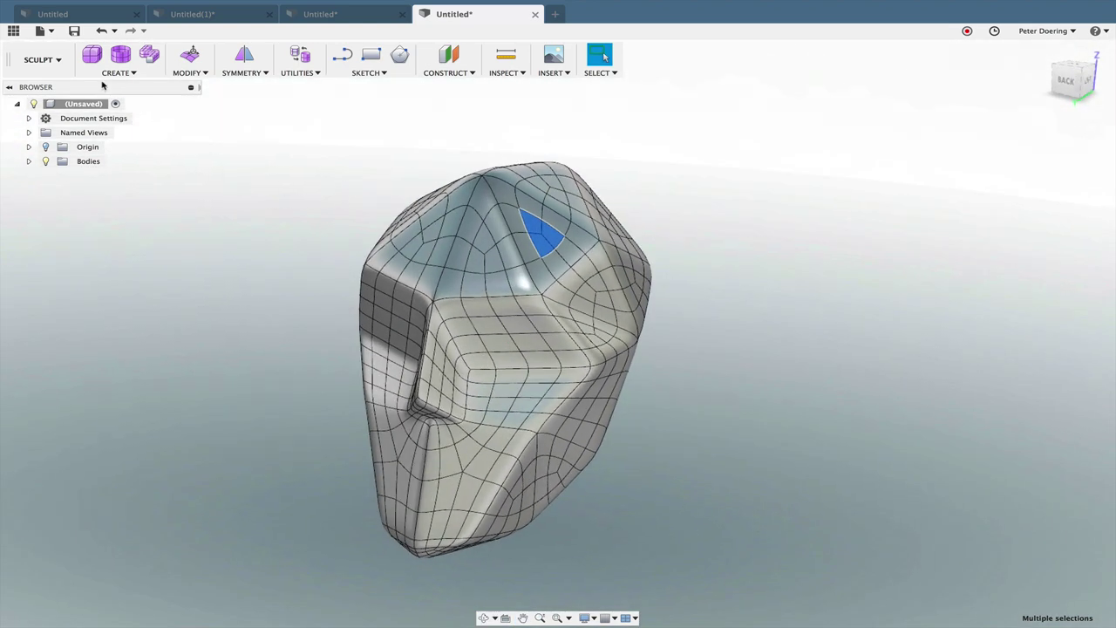
click(39, 60)
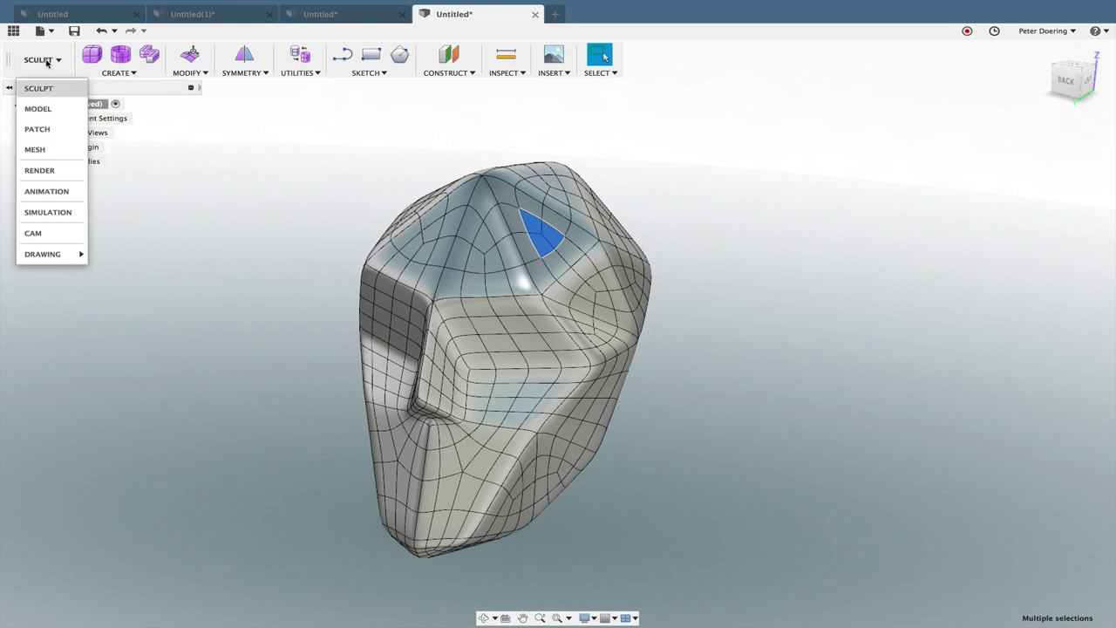
click(235, 245)
- Start Edit Form on the selected top faces and nudge them slightly
key(s)
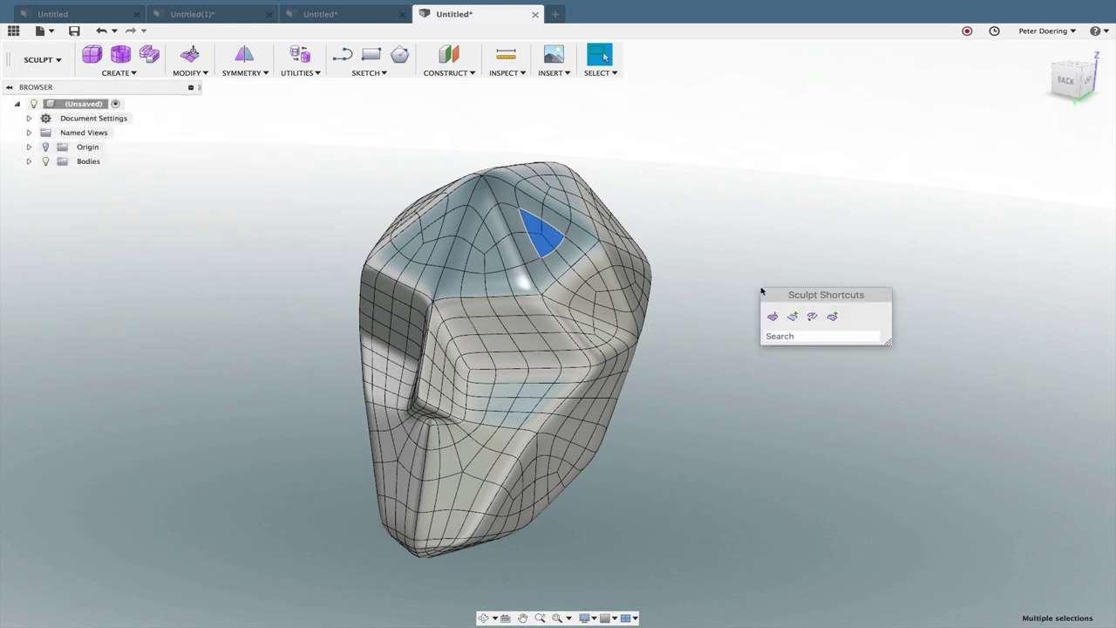
click(774, 315)
shift+middle_drag(741, 261, 726, 228)
scroll(566, 164, up, 5)
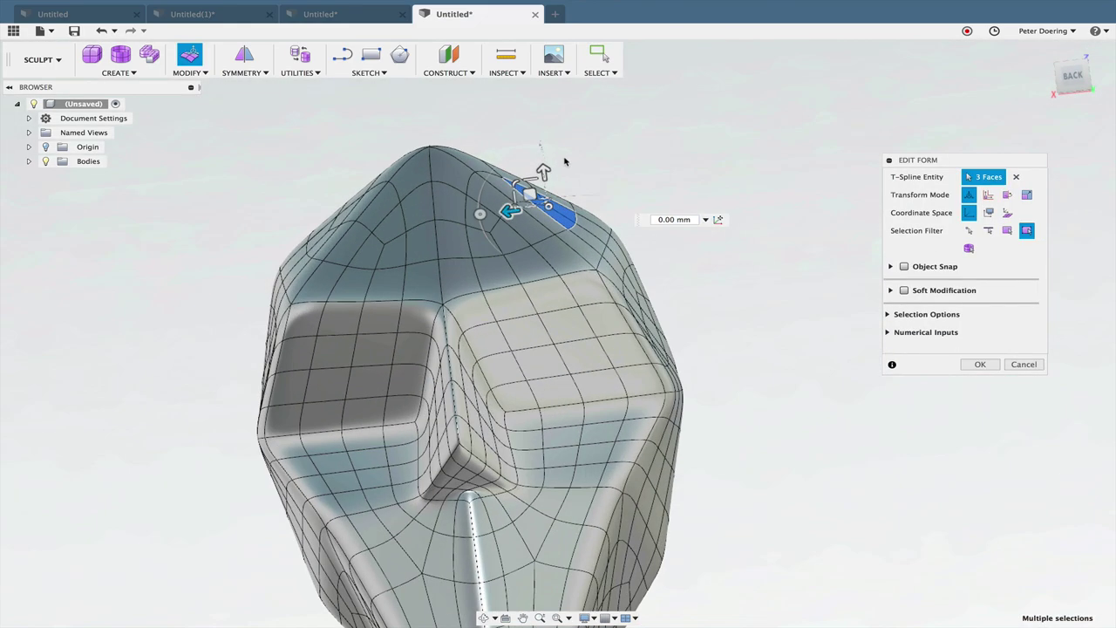
mouse_move(522, 211)
mouse_down()
mouse_move(520, 199)
mouse_move(527, 210)
mouse_up()
- Cancel the face edit, clear the selection, and view the skull from the front
shift+middle_drag(672, 208, 924, 332)
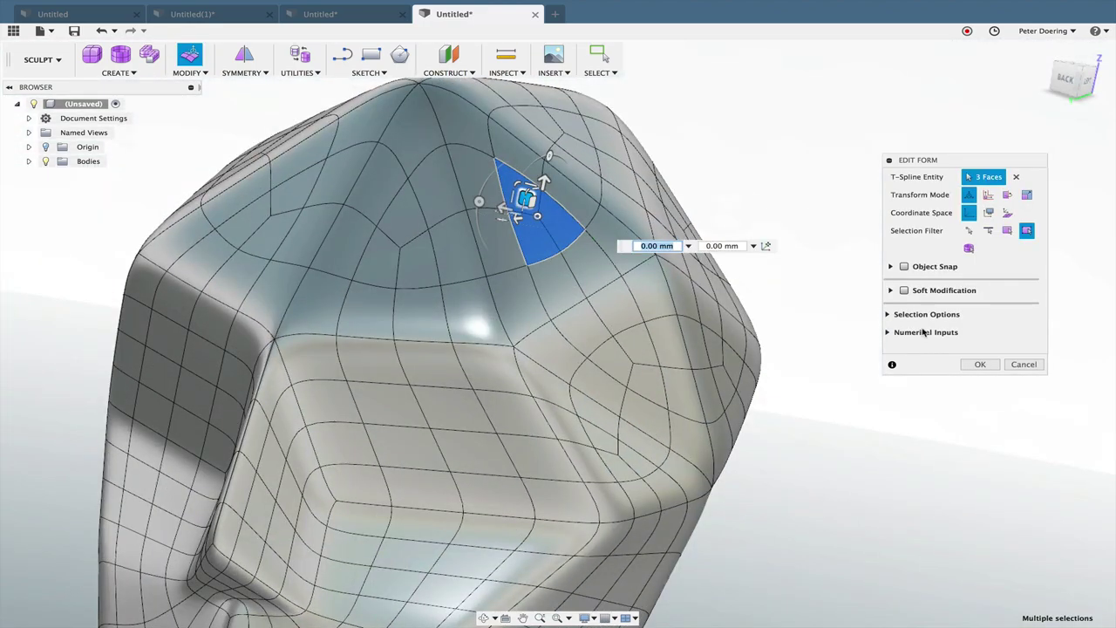
click(1023, 365)
click(819, 241)
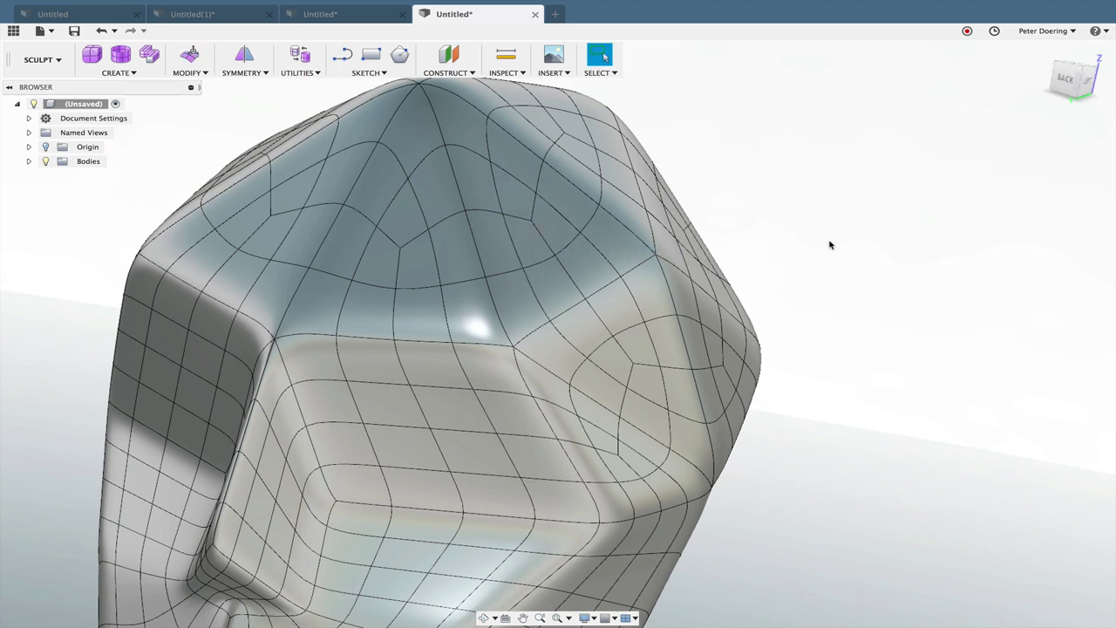
shift+middle_drag(829, 241, 776, 253)
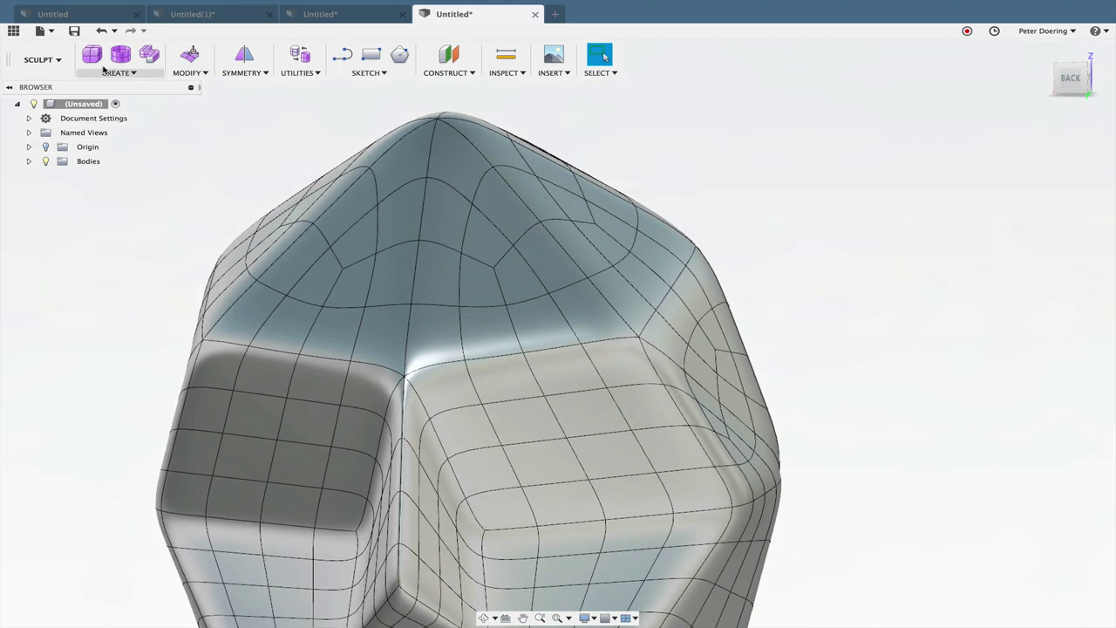
- Apply Mirror - Internal symmetry using a matching face pair across the centre
click(240, 58)
click(431, 260)
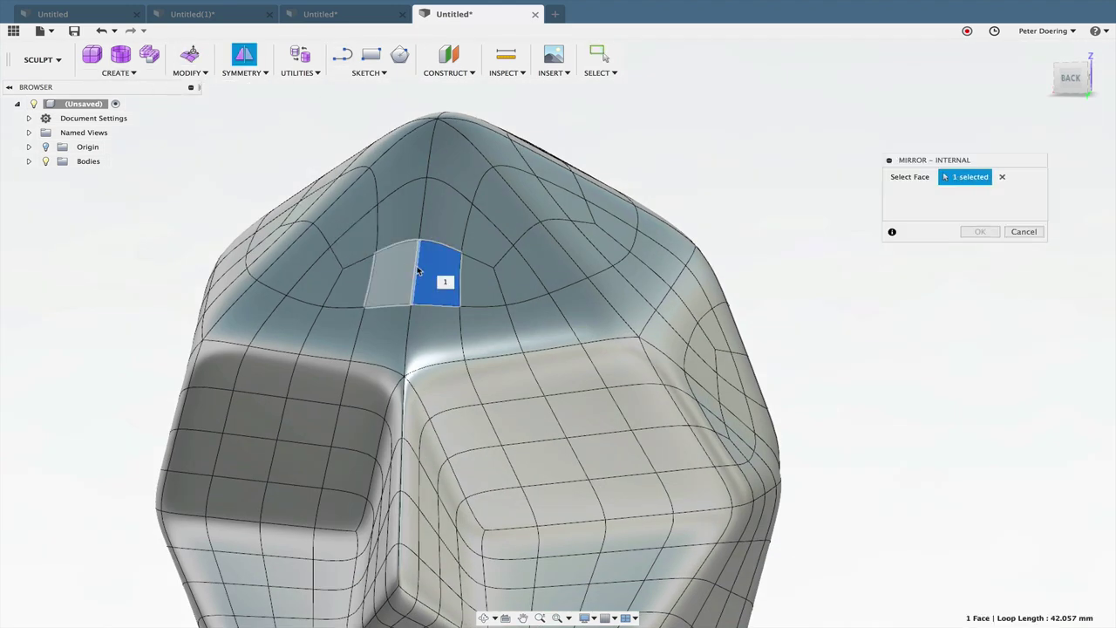
click(401, 271)
click(979, 232)
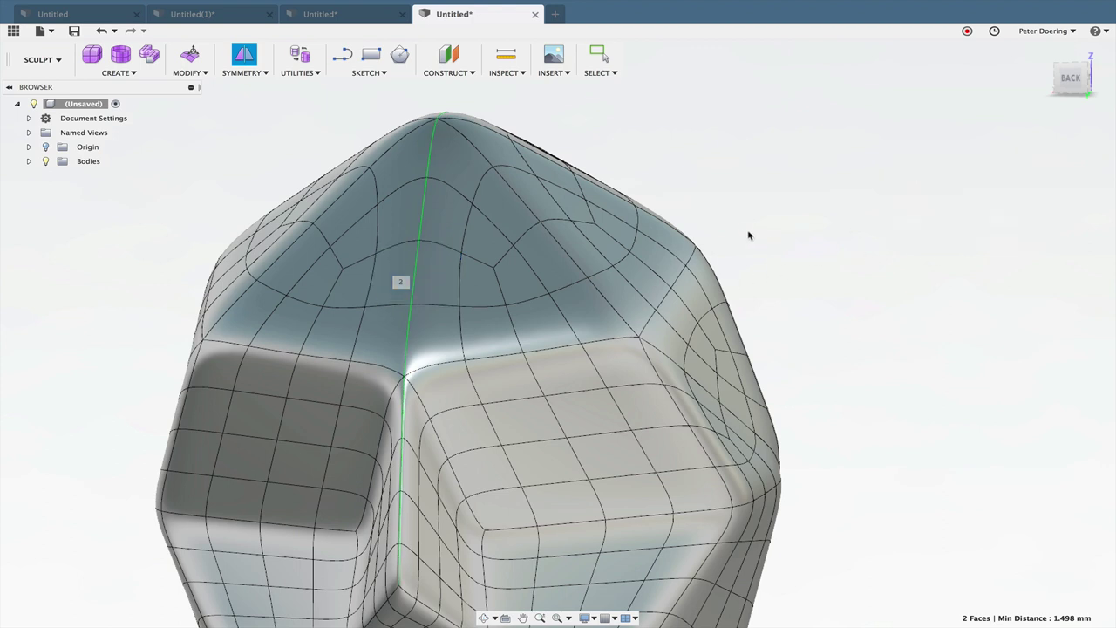
- Select two neighbouring faces near the top right for editing
click(596, 231)
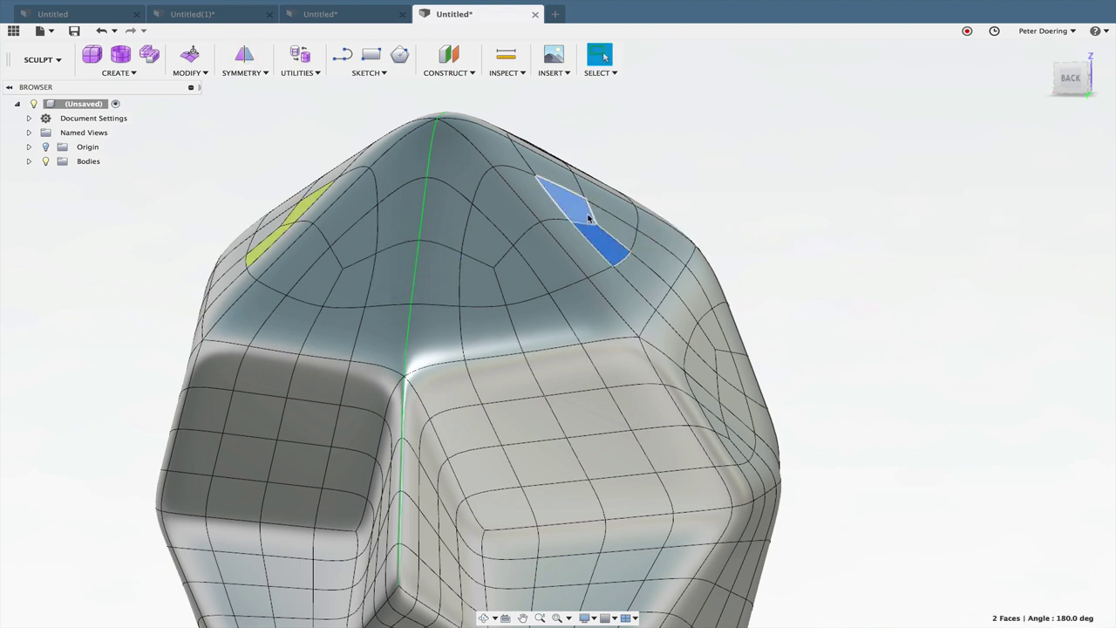
shift+click(588, 212)
right_click(820, 231)
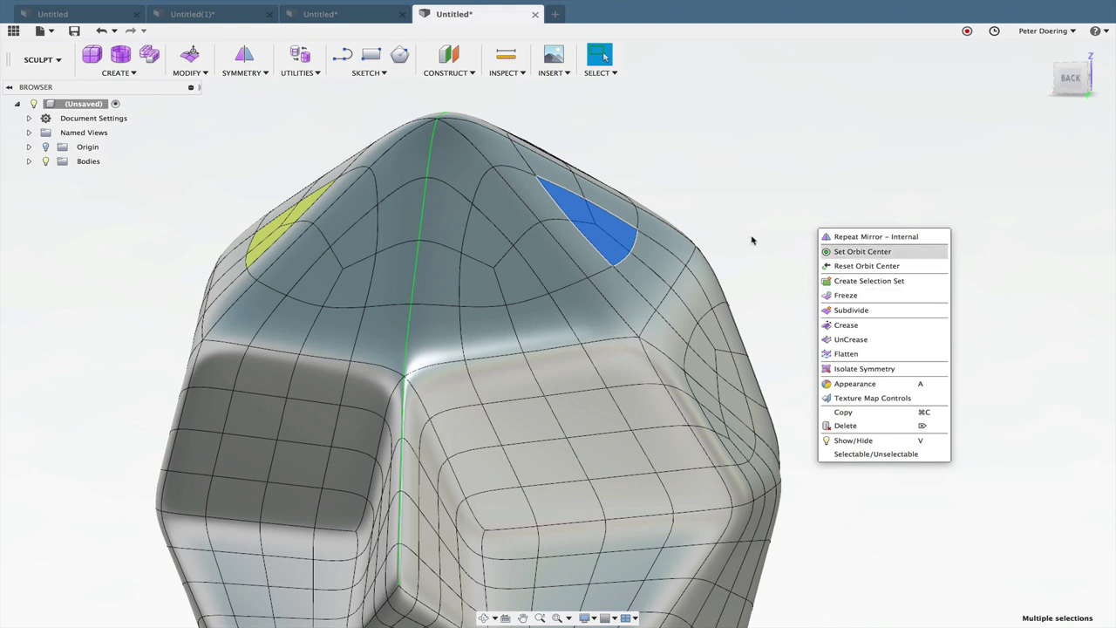
- Start Edit Form on the selected faces and nudge them slightly outward
key(Escape)
key(s)
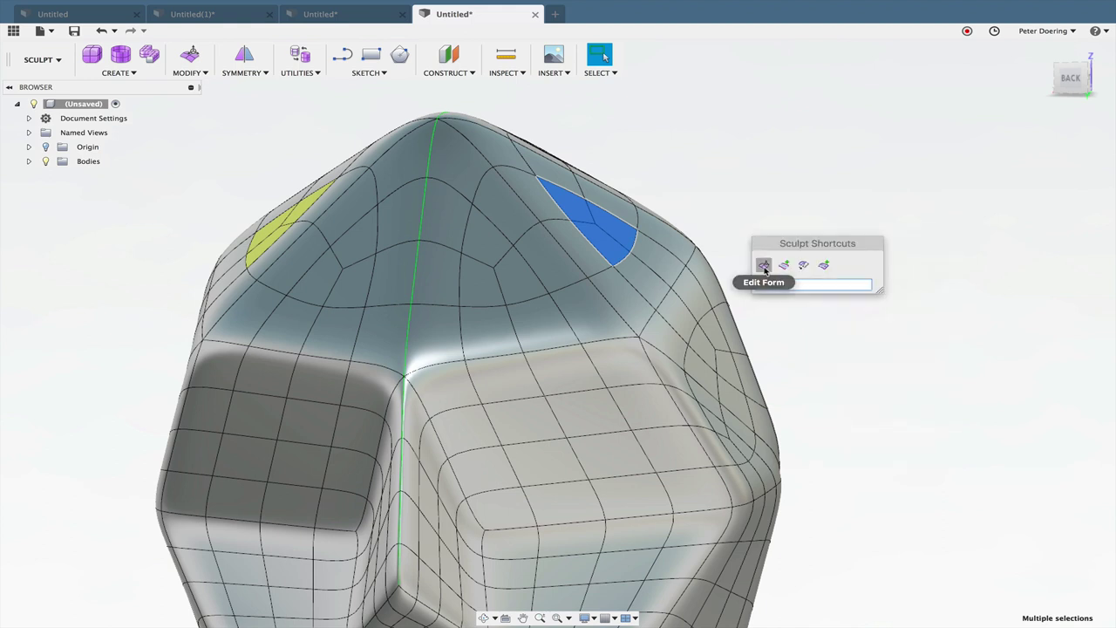
click(764, 265)
shift+middle_drag(634, 216, 596, 187)
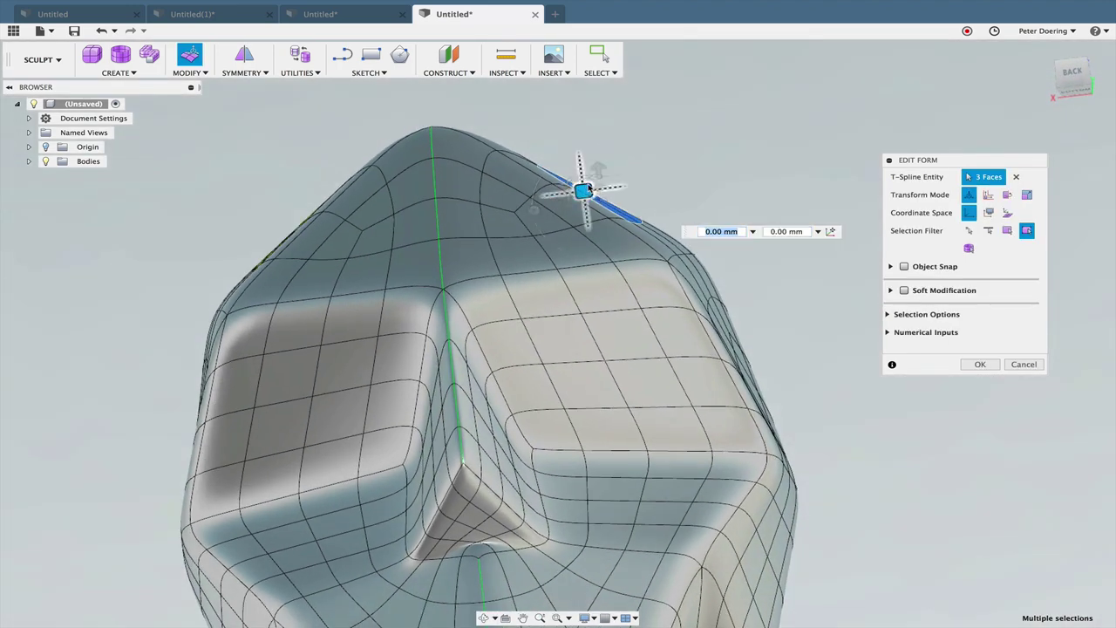
drag(589, 187, 593, 183)
- Select a symmetric vertex pair on the top ridge and raise them slightly
shift+middle_drag(726, 197, 661, 199)
double_click(670, 204)
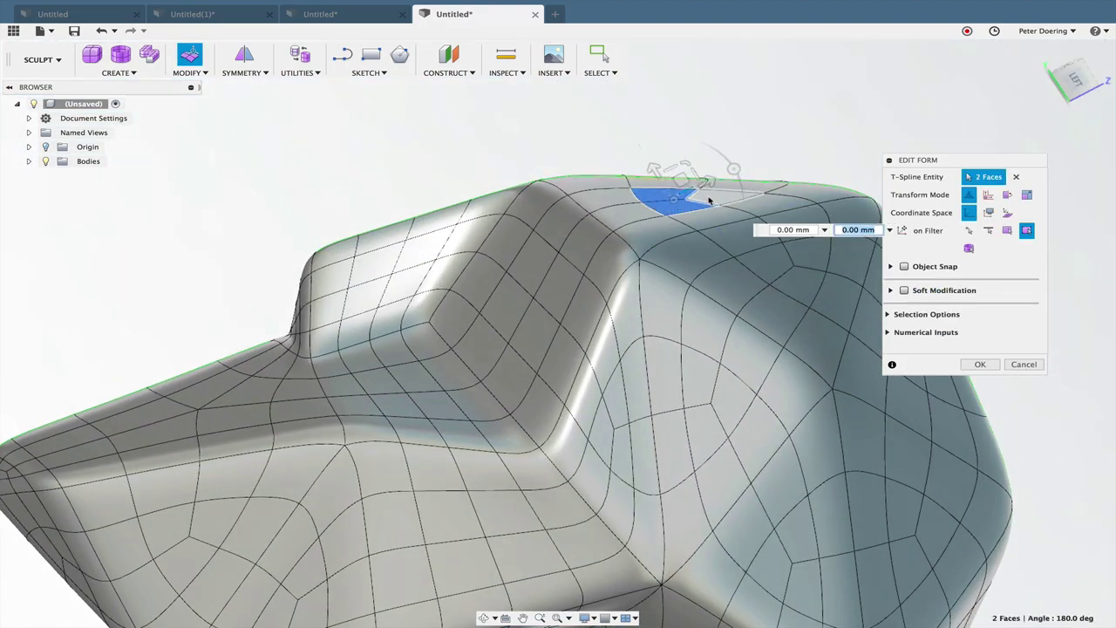
shift+middle_drag(721, 192, 600, 297)
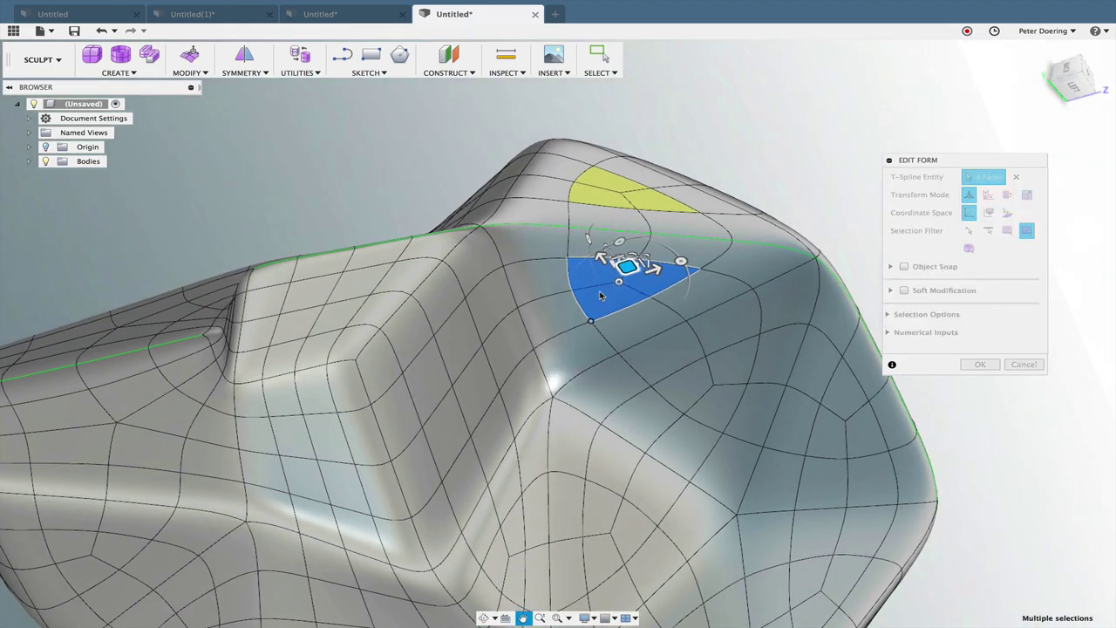
click(627, 232)
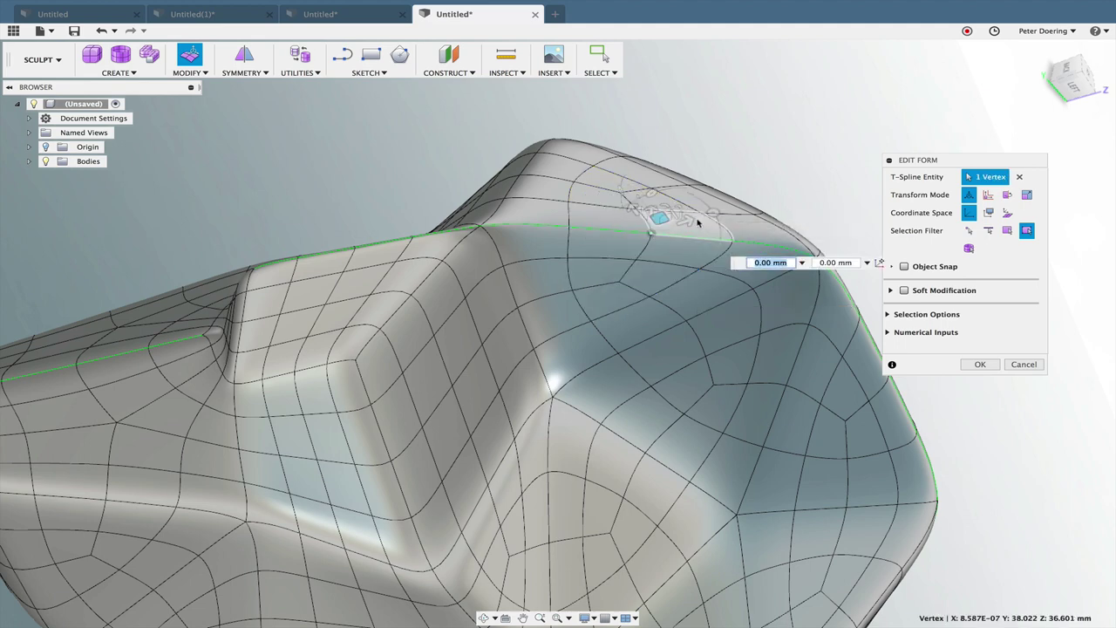
shift+middle_drag(698, 223, 619, 159)
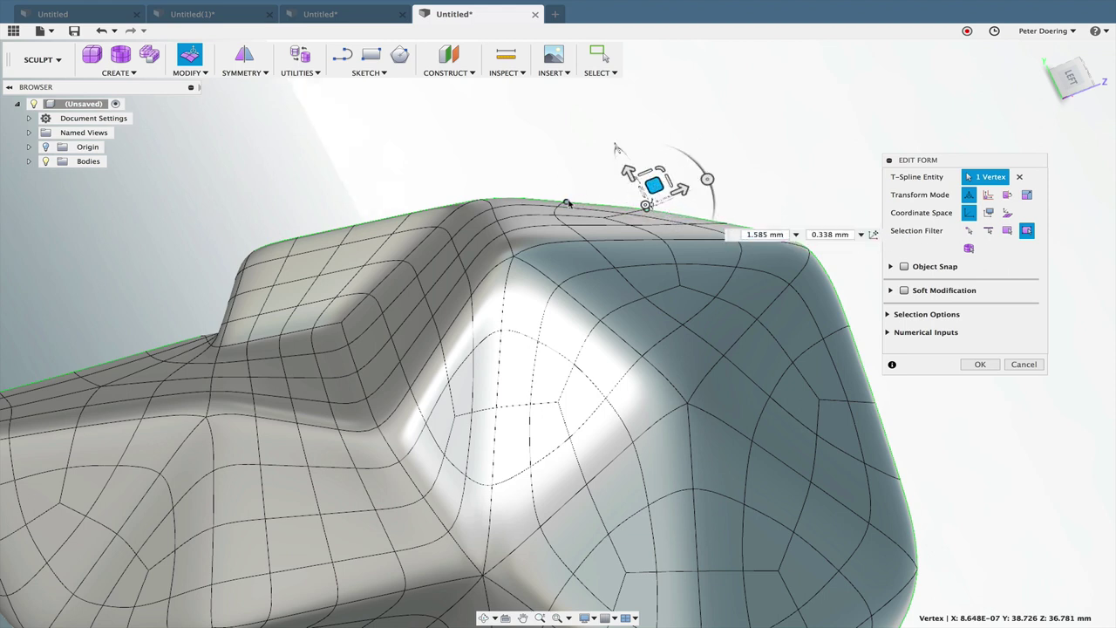
shift+click(726, 224)
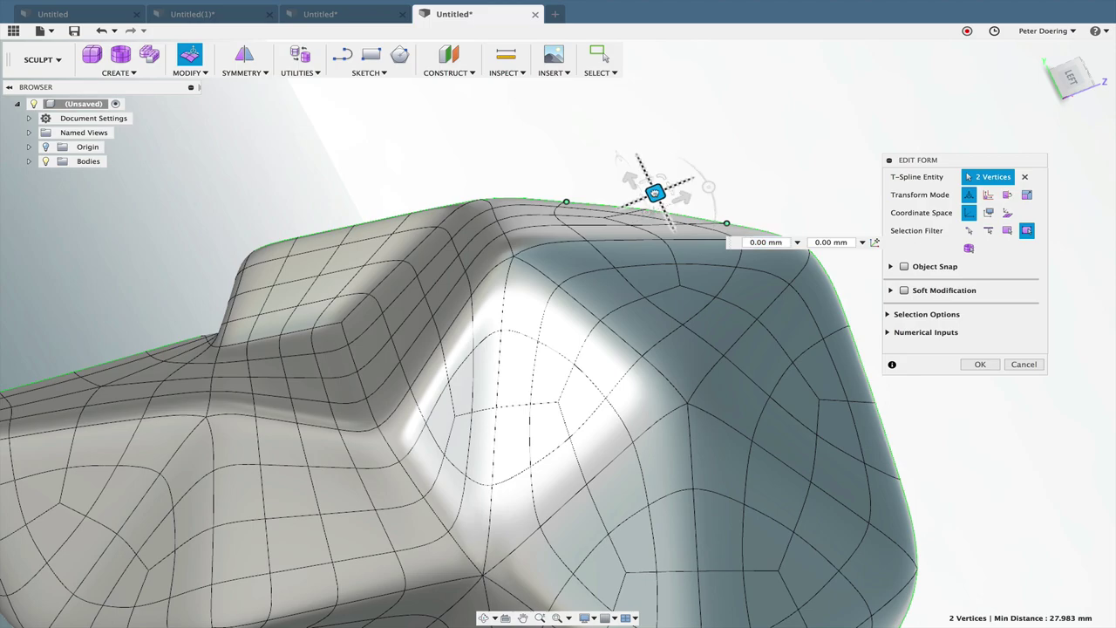
drag(655, 191, 655, 190)
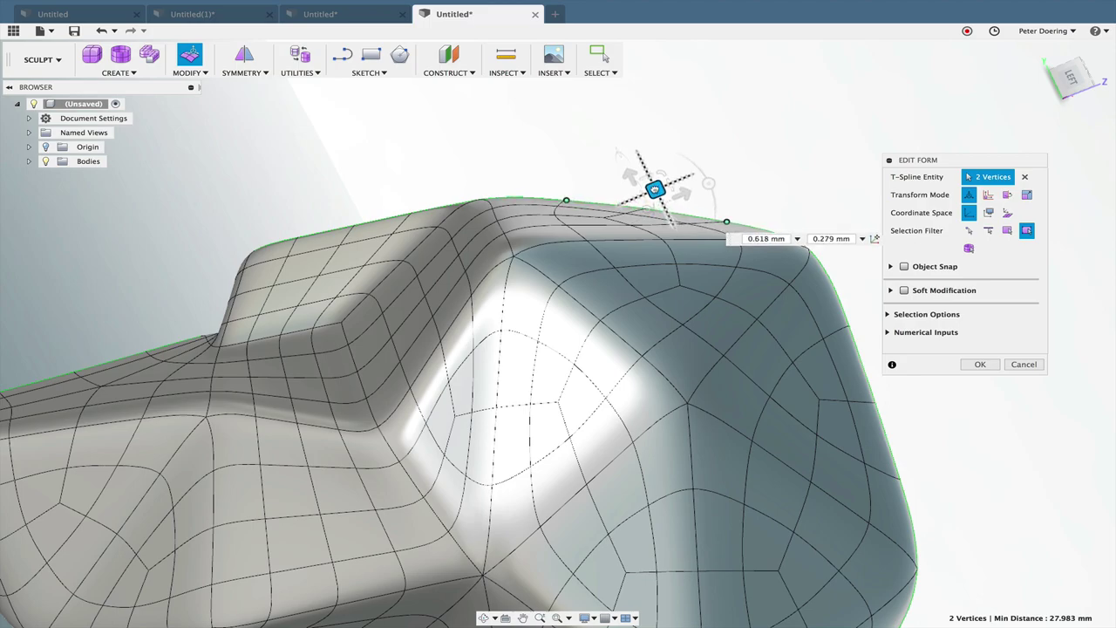
- Inspect the reshaped skull and select a single vertex on its side
shift+middle_drag(655, 190, 623, 187)
scroll(616, 217, down, 5)
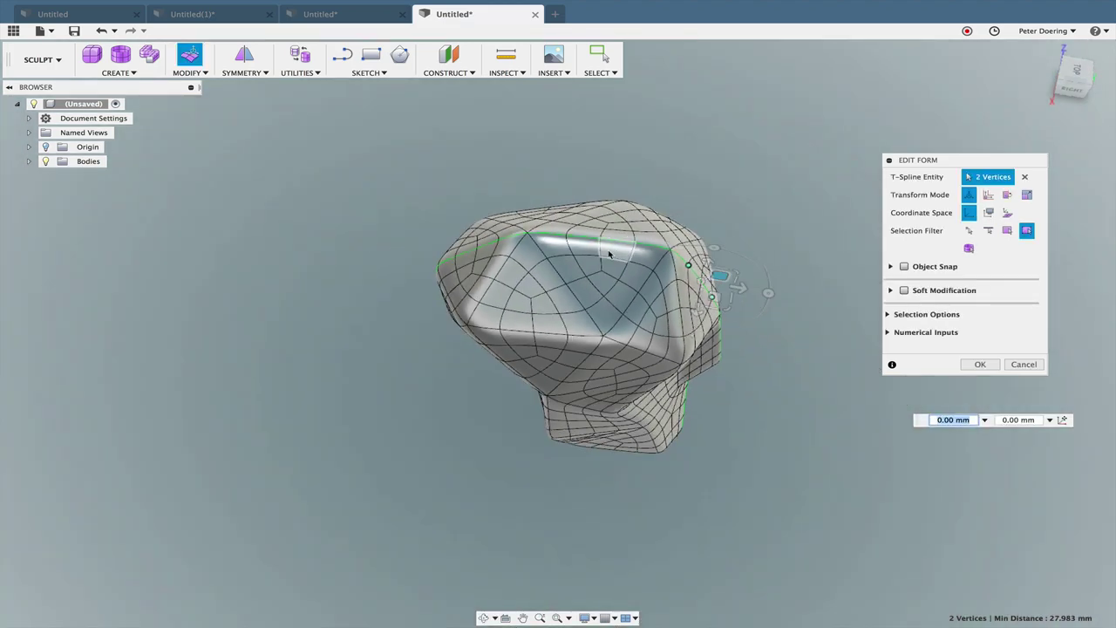
shift+middle_drag(609, 253, 651, 261)
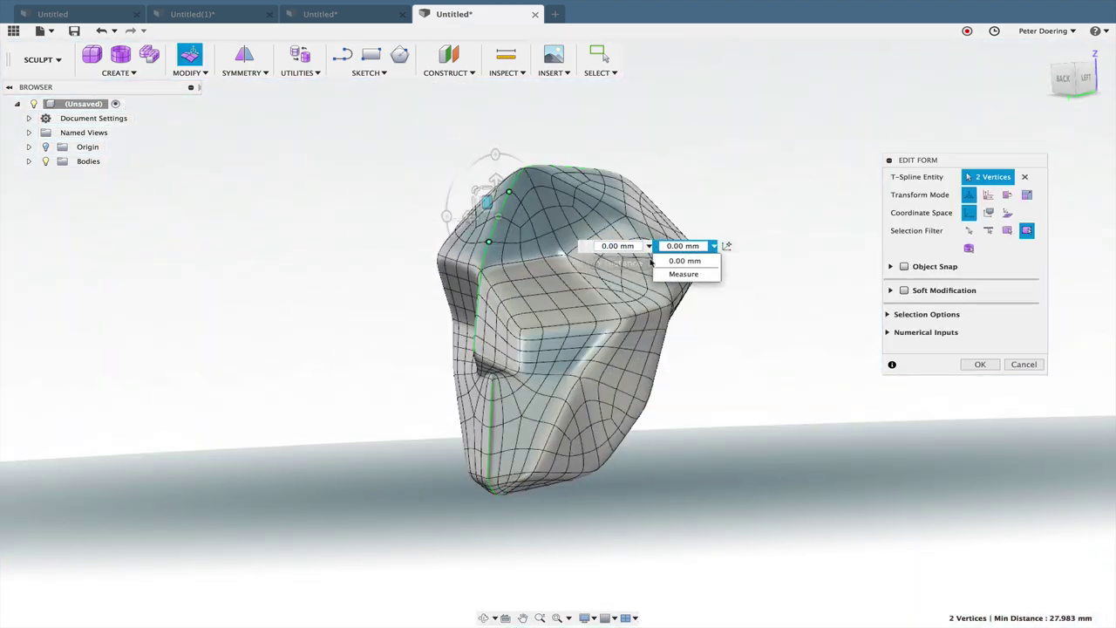
shift+middle_drag(703, 303, 559, 320)
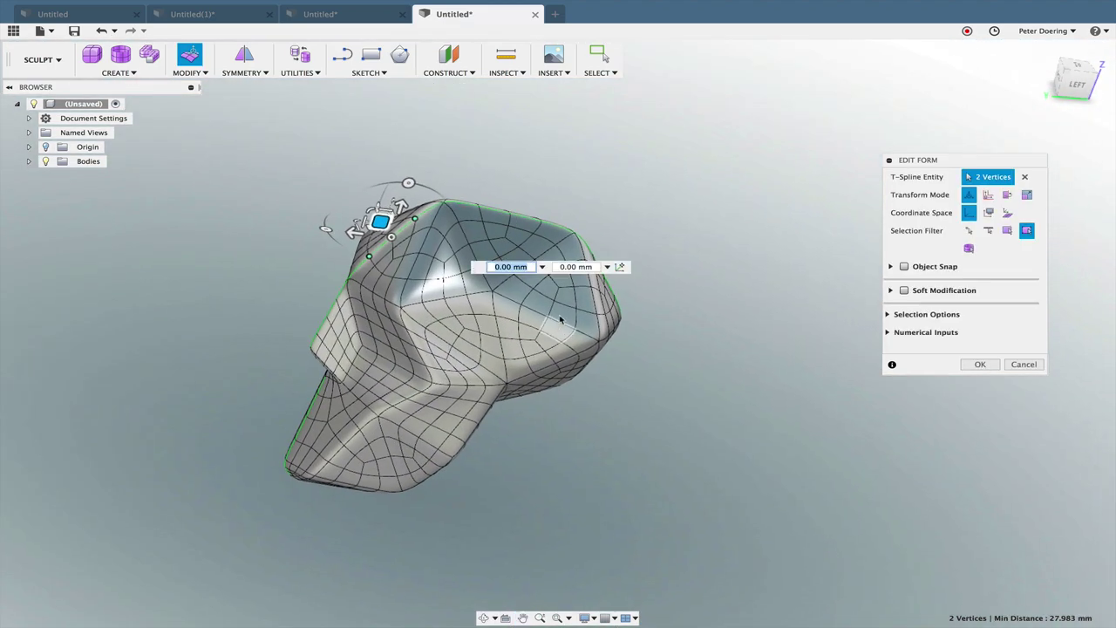
click(562, 301)
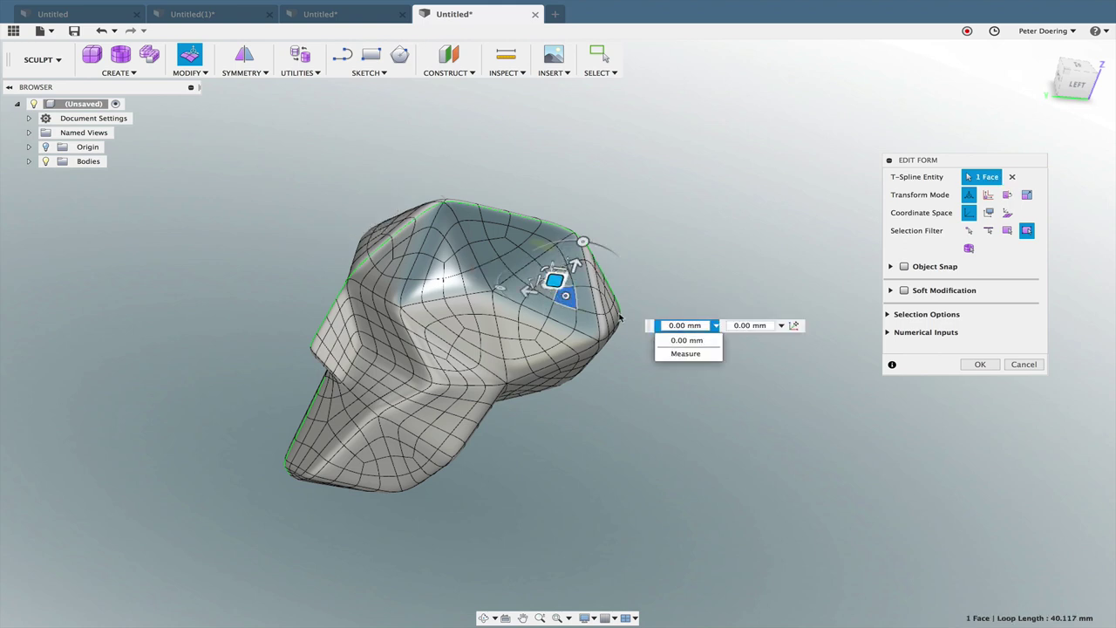
click(685, 406)
click(558, 288)
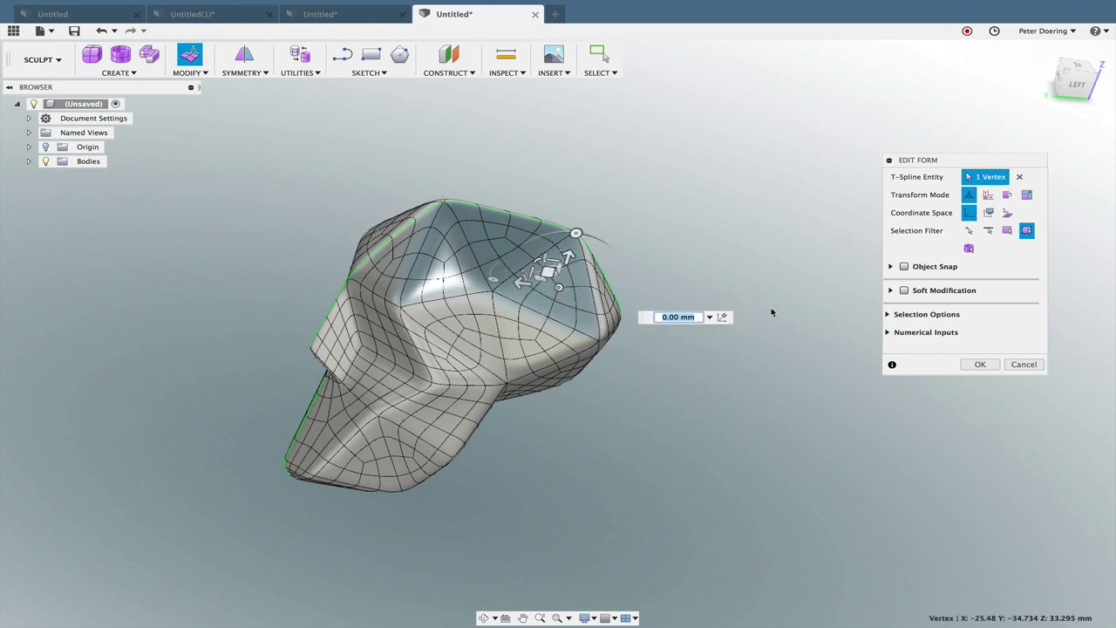
- Enable Soft Modification on the vertex and shrink its radius
click(905, 290)
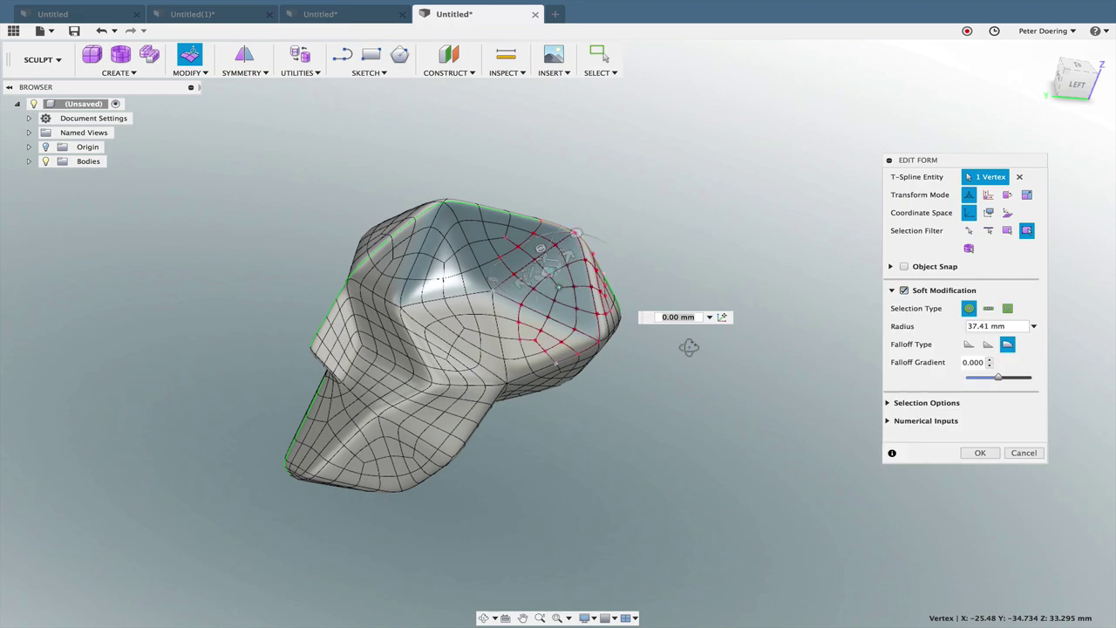
shift+middle_drag(698, 332, 636, 310)
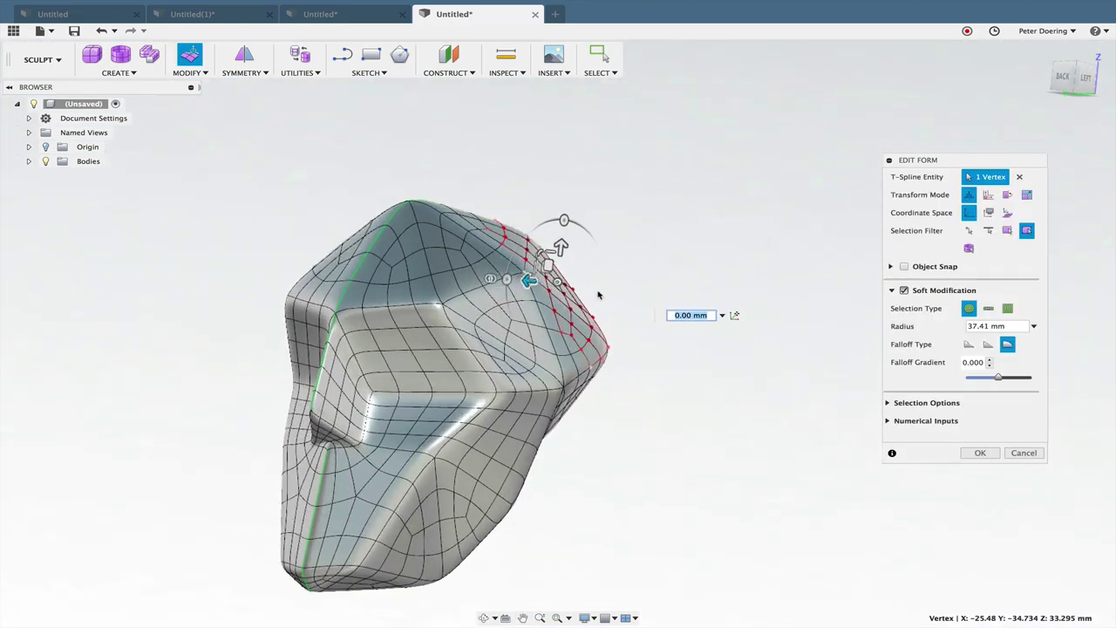
scroll(593, 296, up, 10)
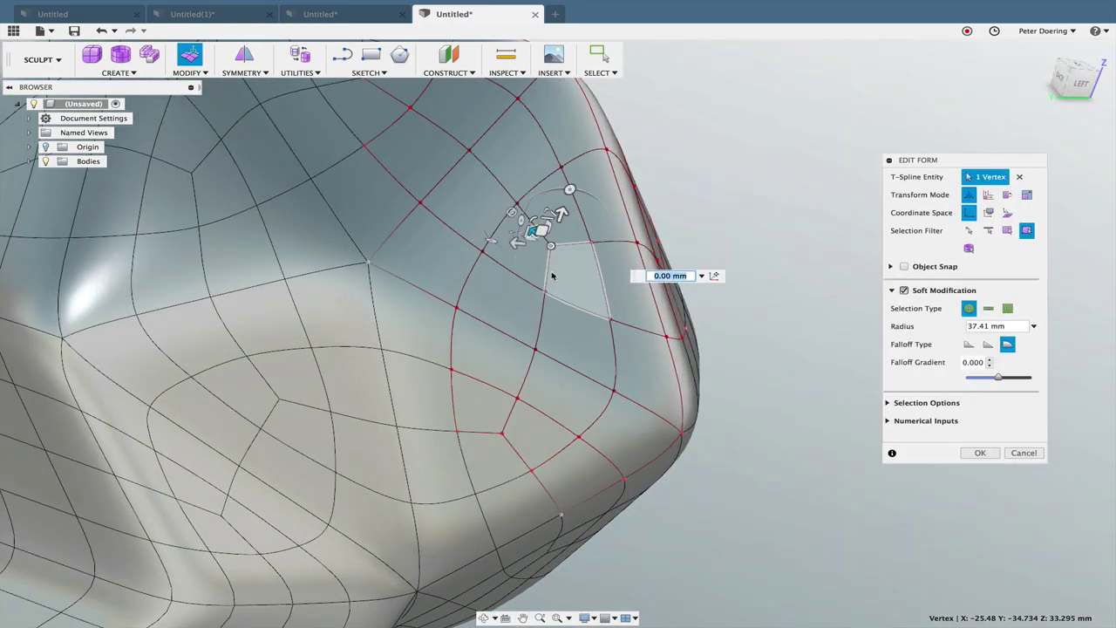
drag(510, 213, 538, 243)
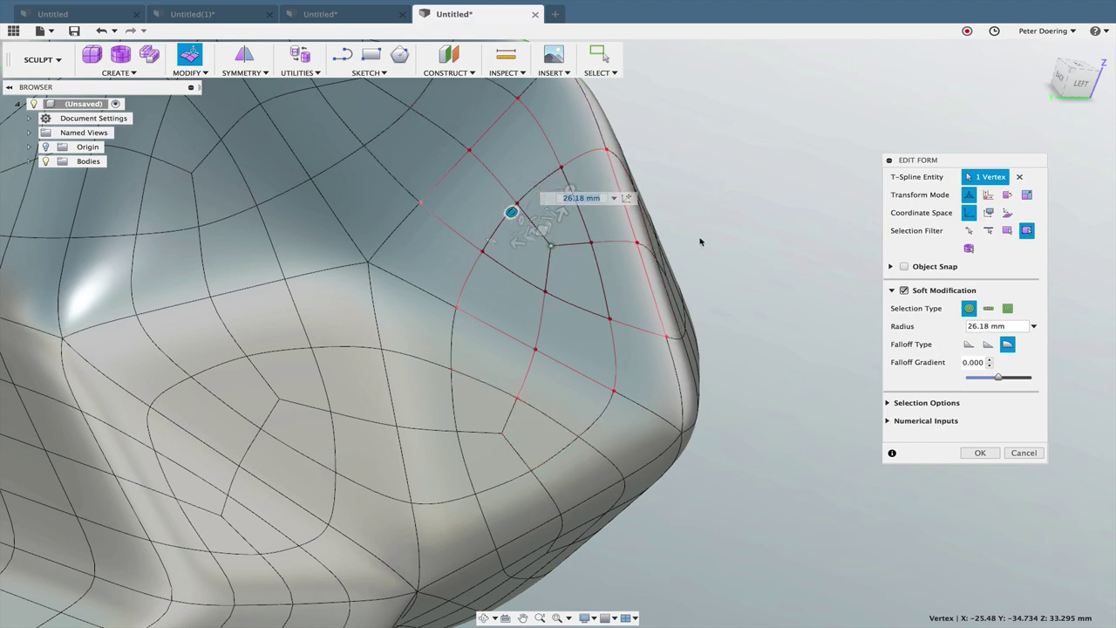
- Try lifting and scaling the vertex, then cancel the soft-modification edit
shift+middle_drag(700, 242, 626, 187)
drag(613, 181, 625, 181)
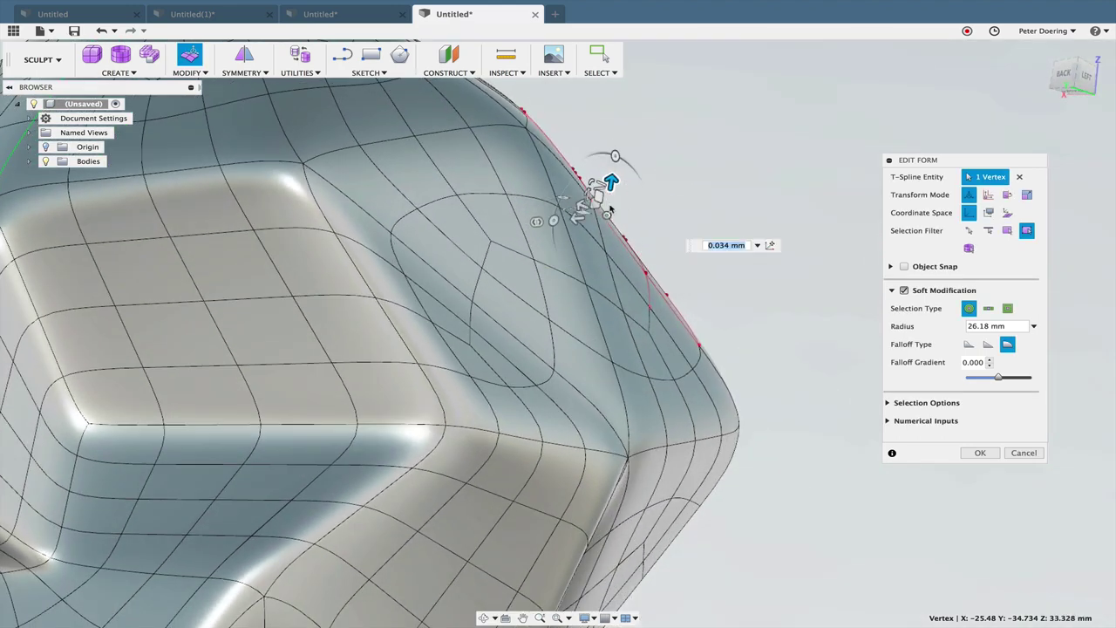
drag(609, 215, 608, 216)
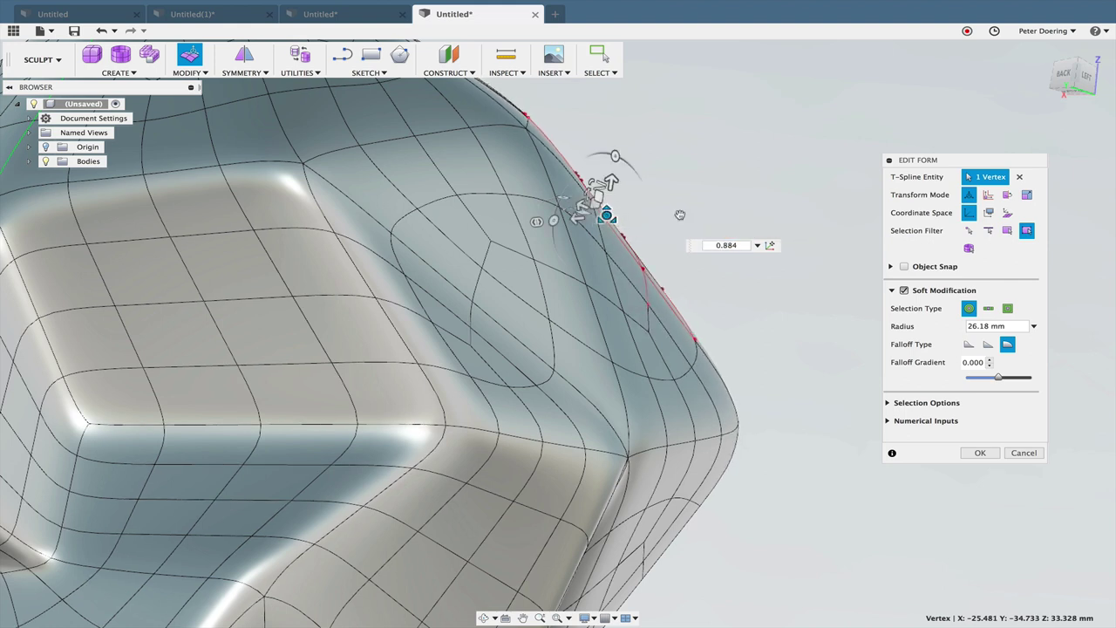
click(1023, 454)
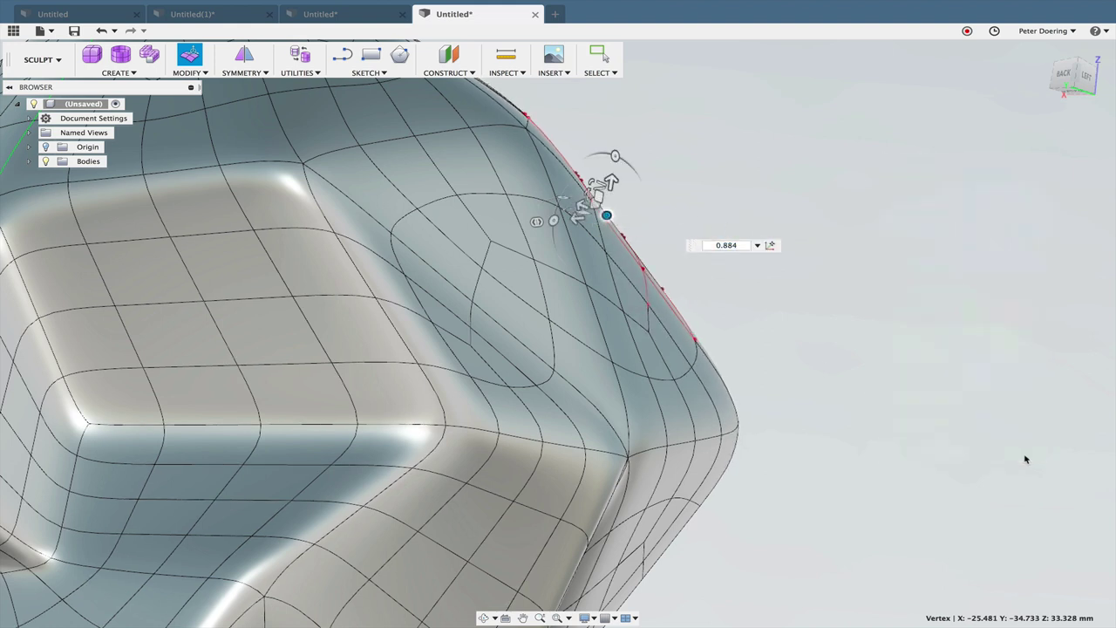
shift+middle_drag(797, 311, 707, 249)
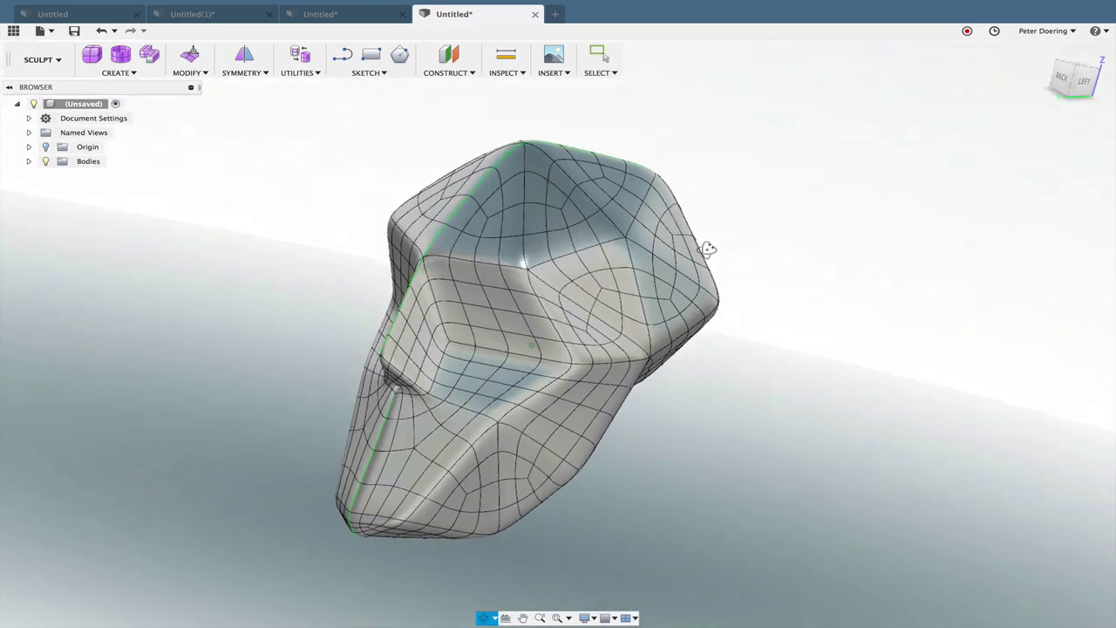
shift+middle_drag(501, 331, 471, 331)
scroll(471, 331, up, 2)
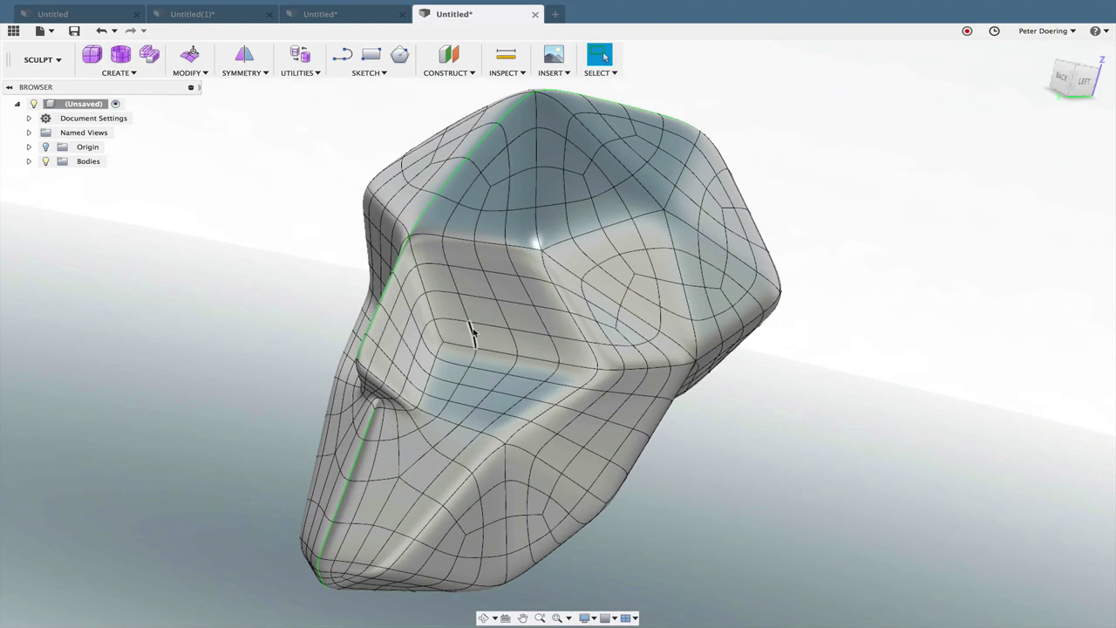
mouse_move(637, 277)
shift+middle_down()
mouse_move(580, 252)
mouse_move(637, 284)
mouse_move(672, 279)
mouse_move(600, 261)
mouse_move(643, 279)
mouse_move(574, 281)
mouse_move(623, 242)
mouse_move(645, 266)
shift+middle_up()
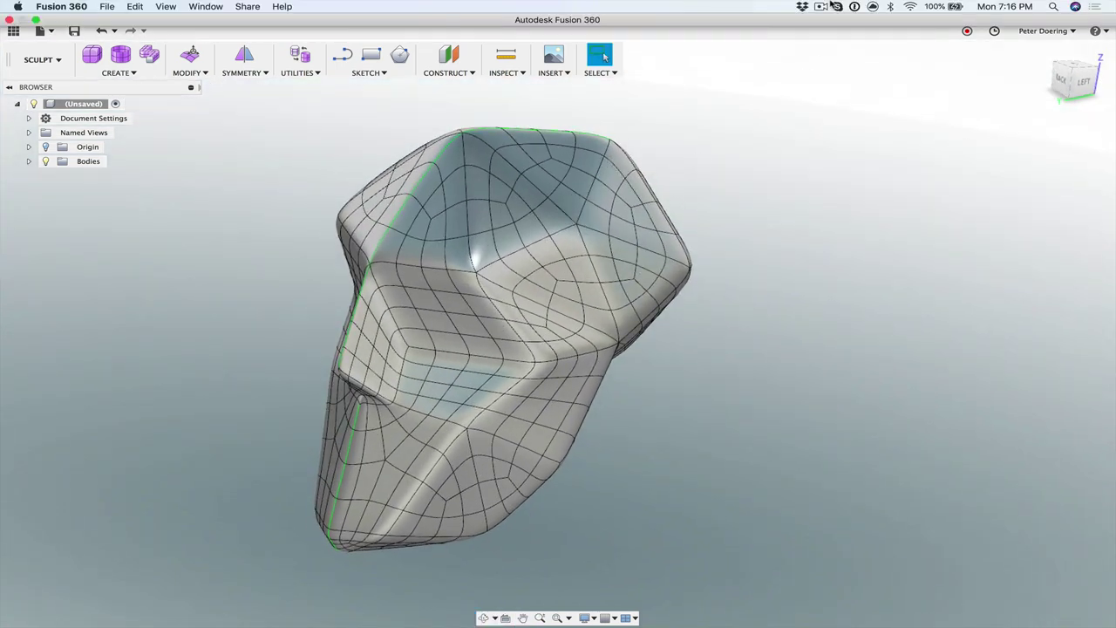